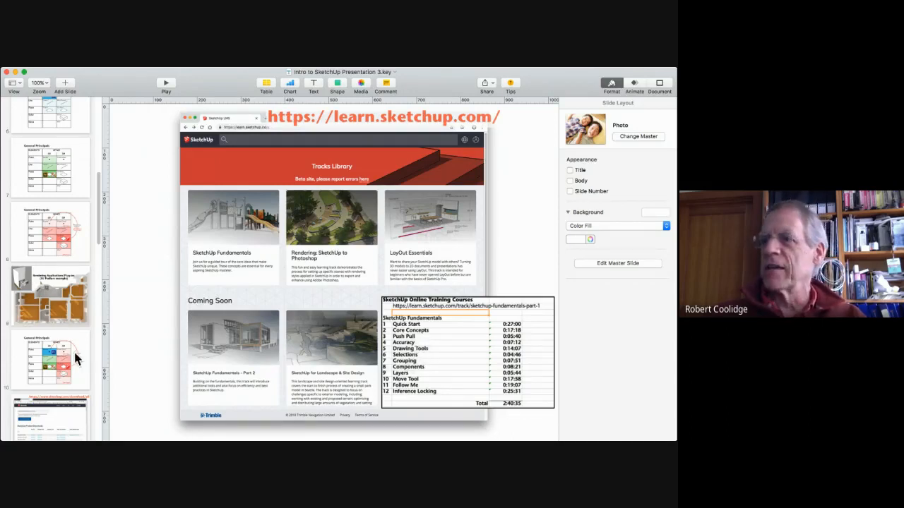
# Step: Show the slide with the SketchUp product downloads page and look through the slides that follow it
pyautogui.scroll(-5, 74, 350)
pyautogui.click(56, 281)
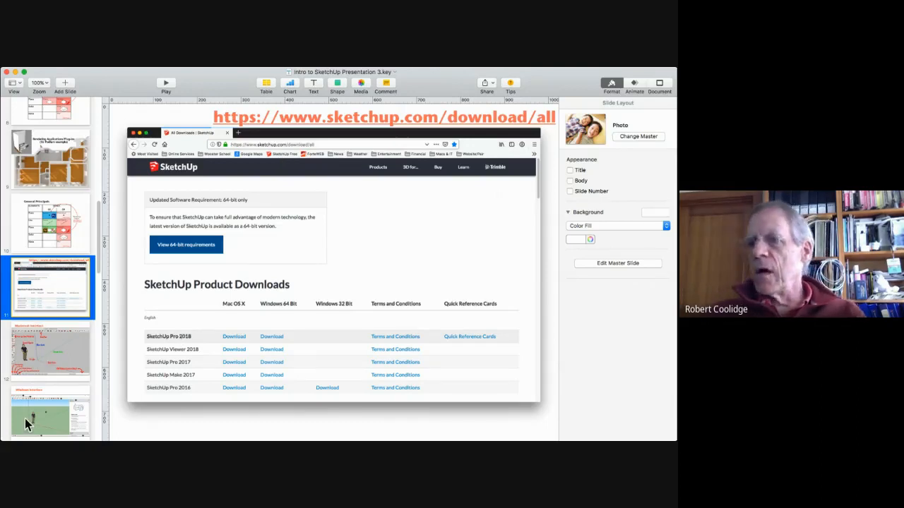
pyautogui.scroll(-5, 43, 358)
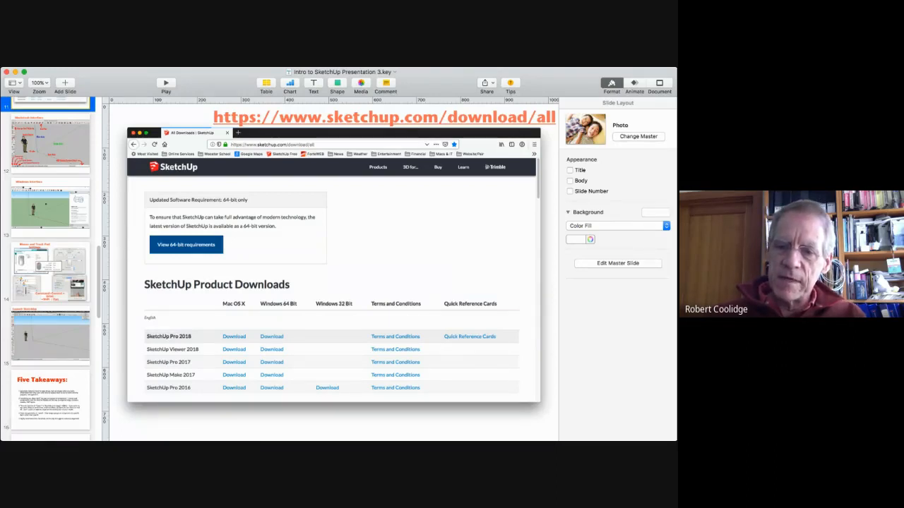
# Step: Switch to SketchUp in the browser, view its home page and return to the untitled model
pyautogui.press('super+Tab')
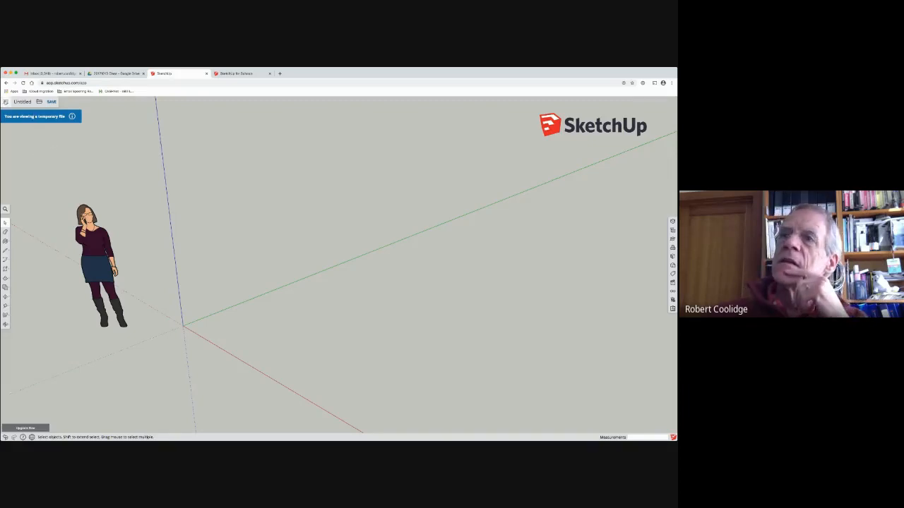
pyautogui.click(6, 101)
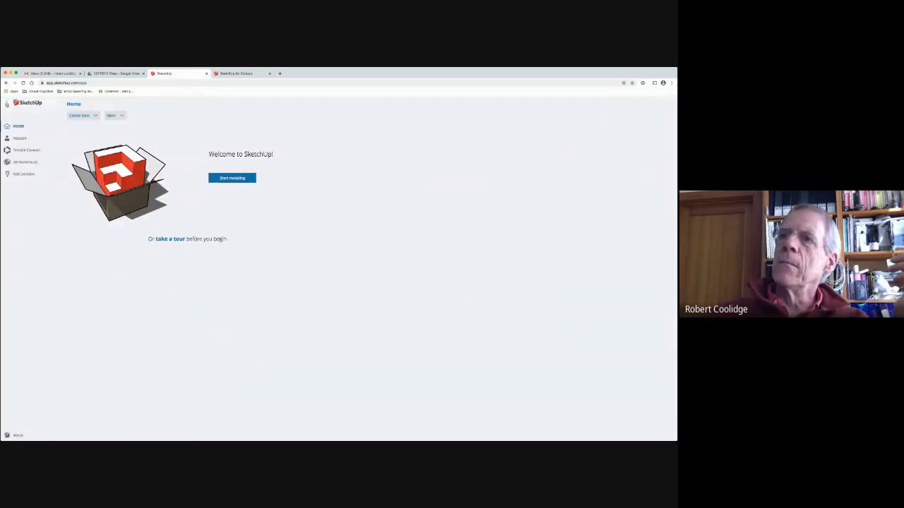
pyautogui.click(7, 103)
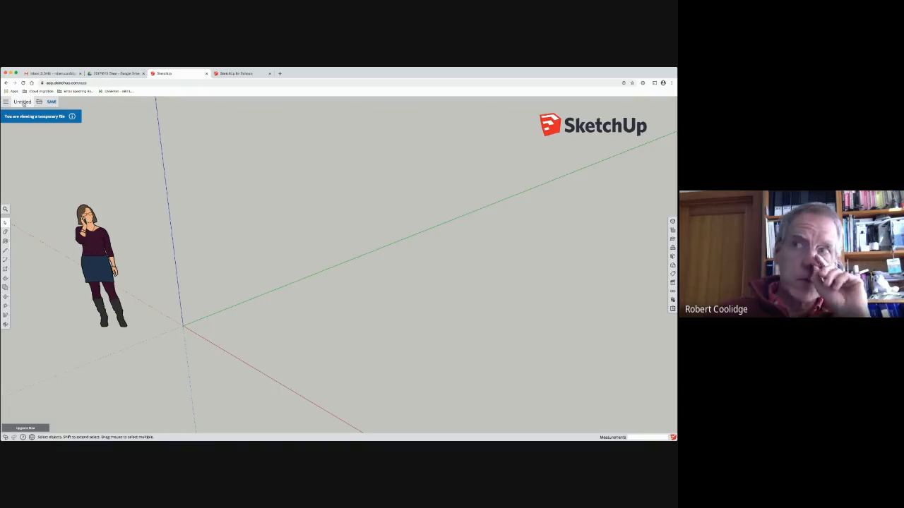
# Step: Examine the model's file commands and export formats, including PNG, STL, DWG and DXF
pyautogui.click(40, 102)
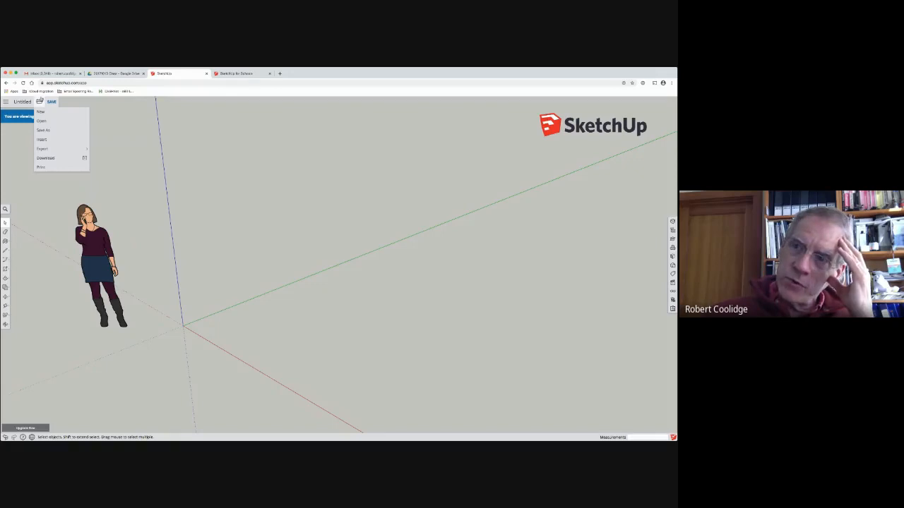
pyautogui.moveTo(62, 148)
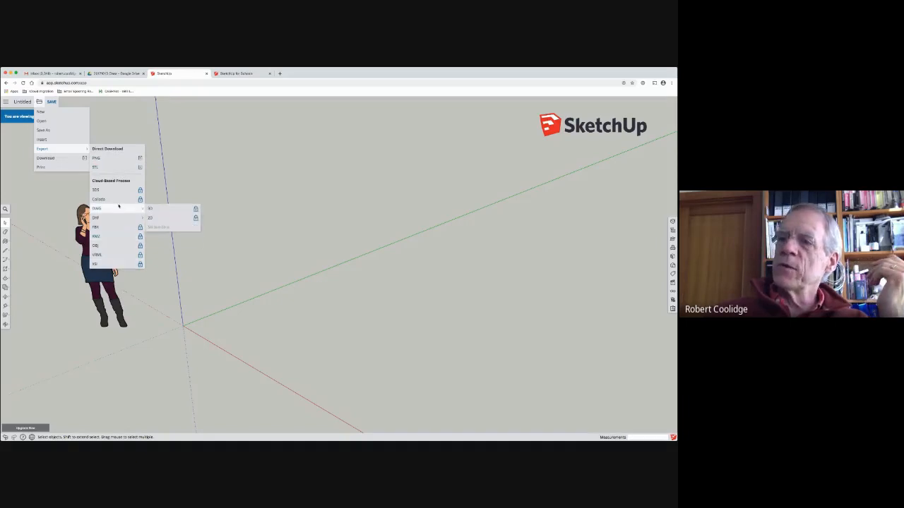
pyautogui.moveTo(119, 219)
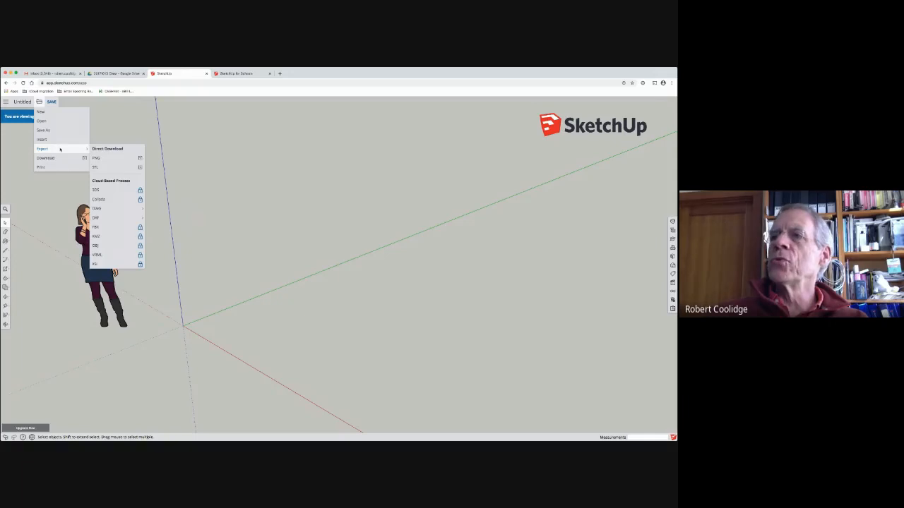
pyautogui.click(107, 171)
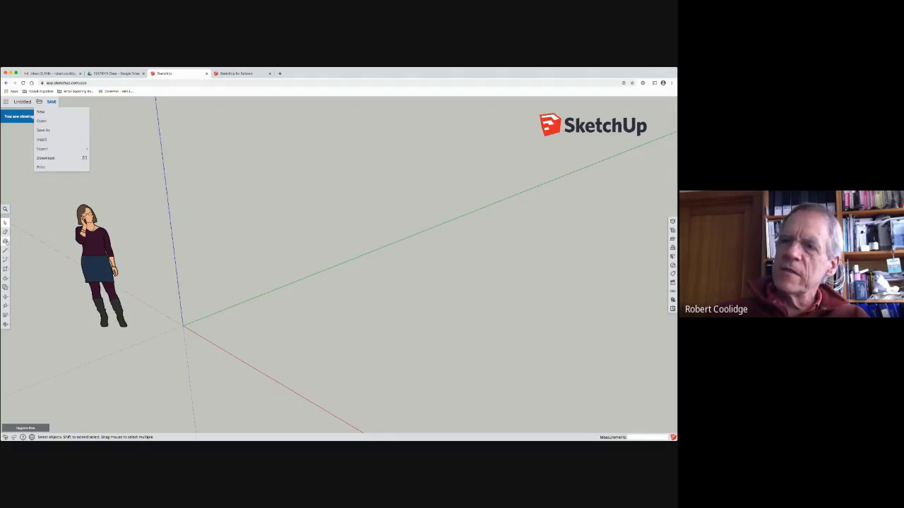
# Step: Draw a line from the origin along the green axis and a vertical line up from its end, parallel to the blue axis
pyautogui.click(6, 251)
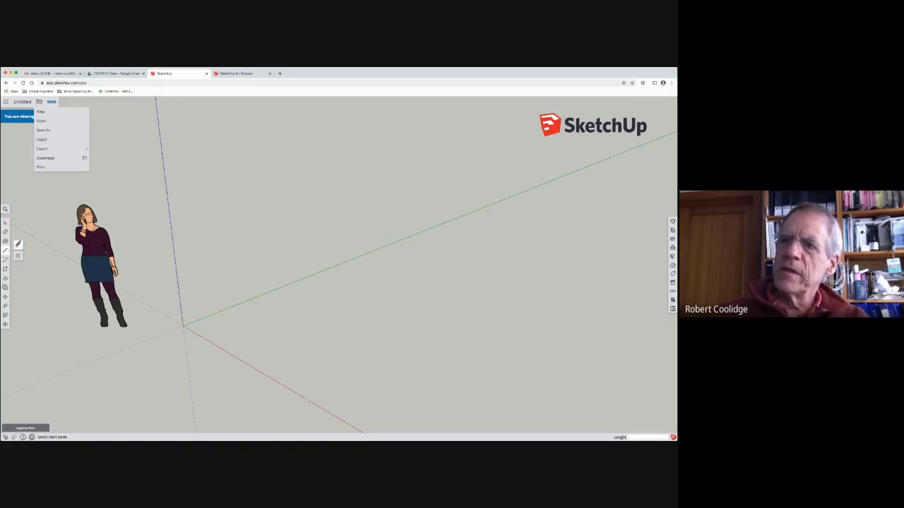
pyautogui.click(17, 256)
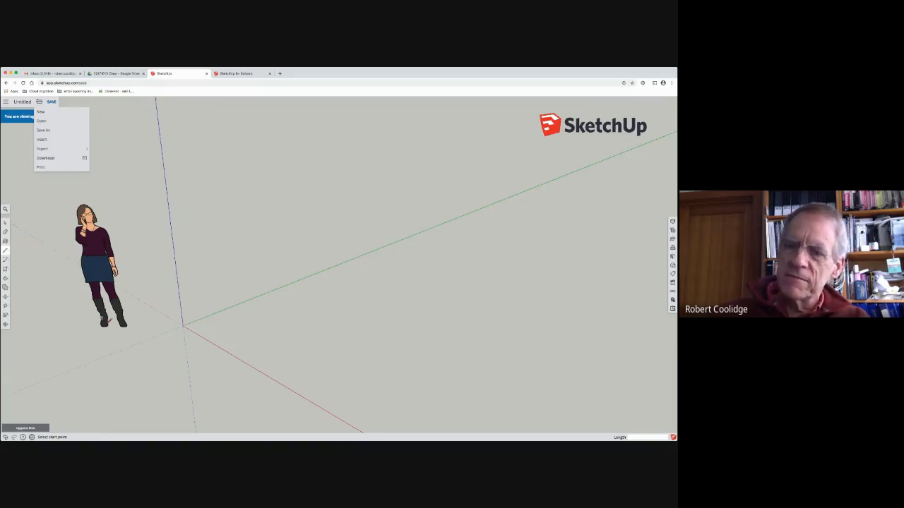
pyautogui.click(184, 323)
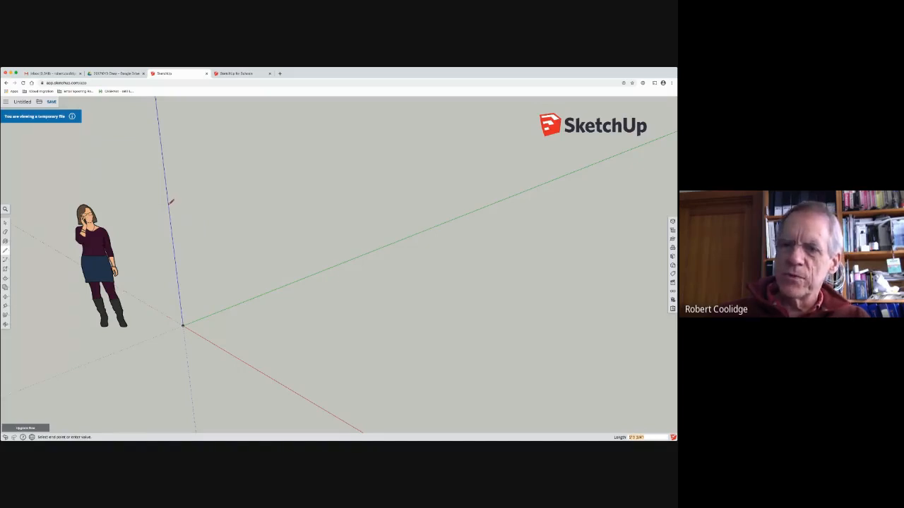
pyautogui.click(305, 278)
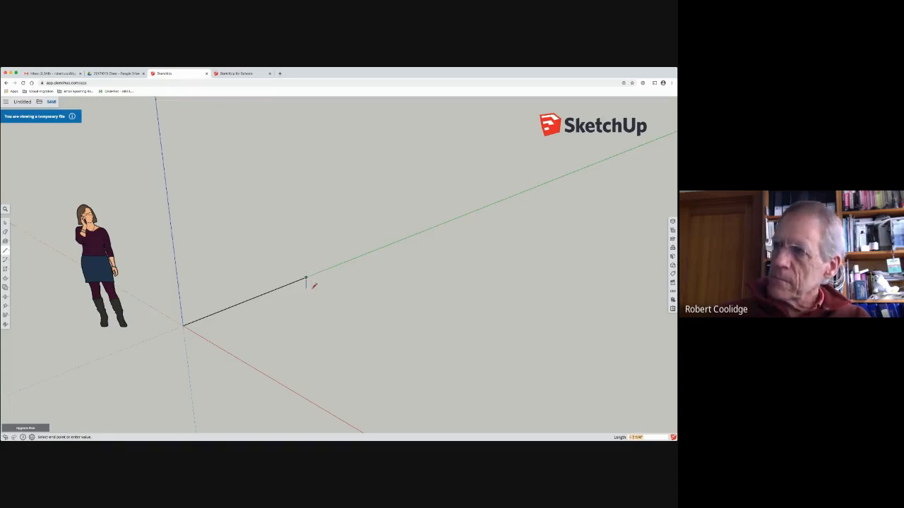
pyautogui.click(305, 277)
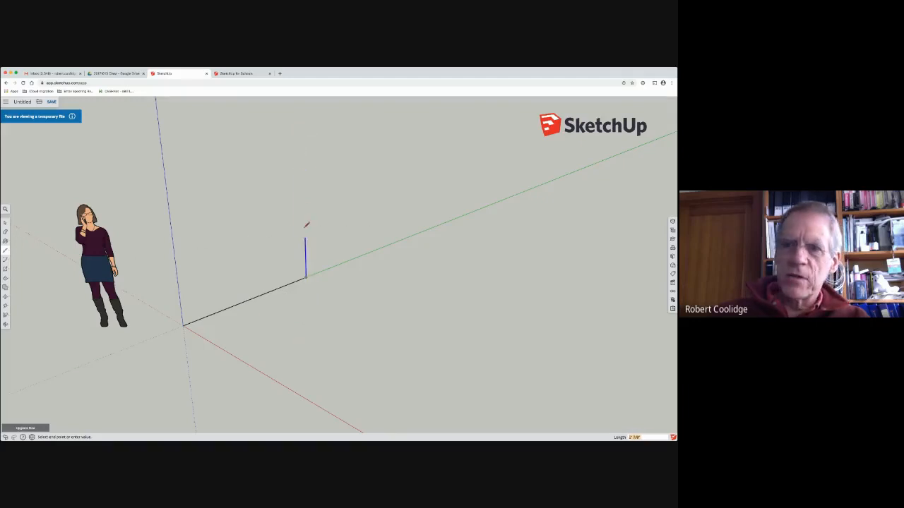
pyautogui.click(303, 163)
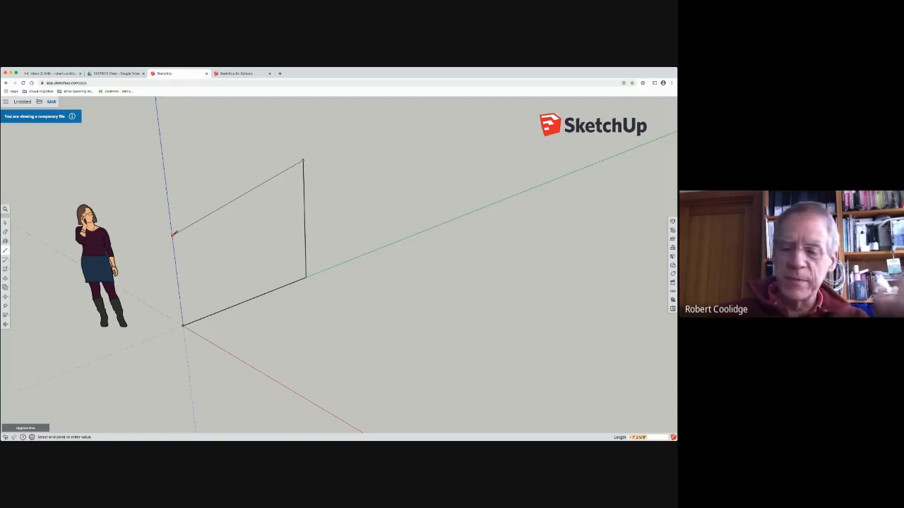
# Step: Close the upright rectangle with a line locked to the green axis back to the blue axis and a line down to the origin
pyautogui.press('Right')
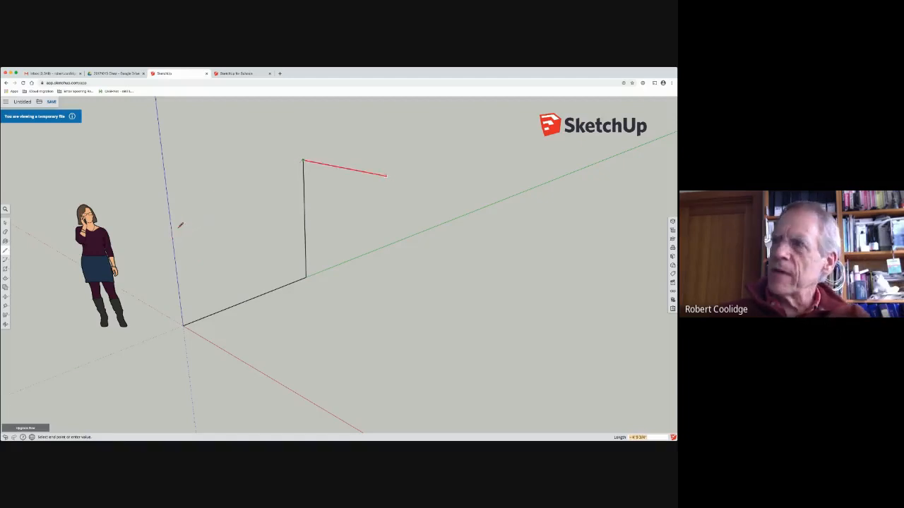
pyautogui.press('Left')
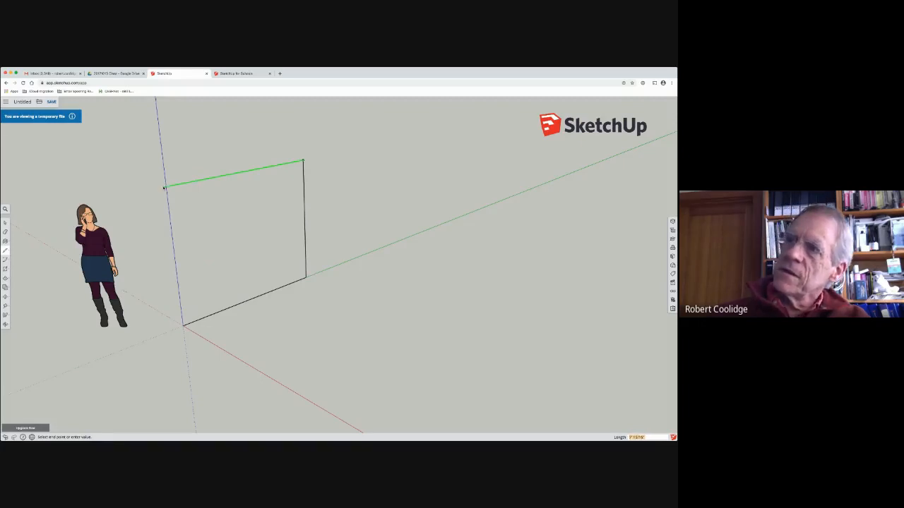
pyautogui.click(184, 328)
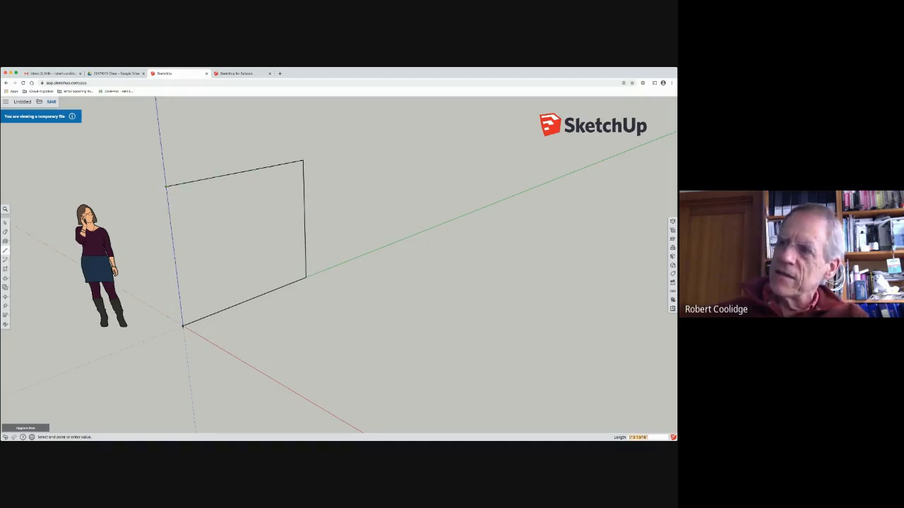
pyautogui.click(183, 327)
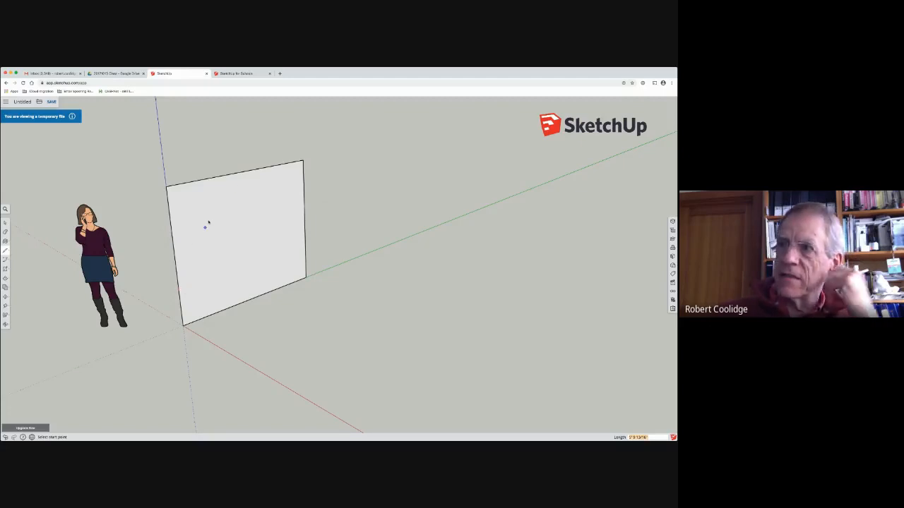
# Step: Select the rectangle's face and its individual edges one at a time with the Select tool
pyautogui.click(5, 223)
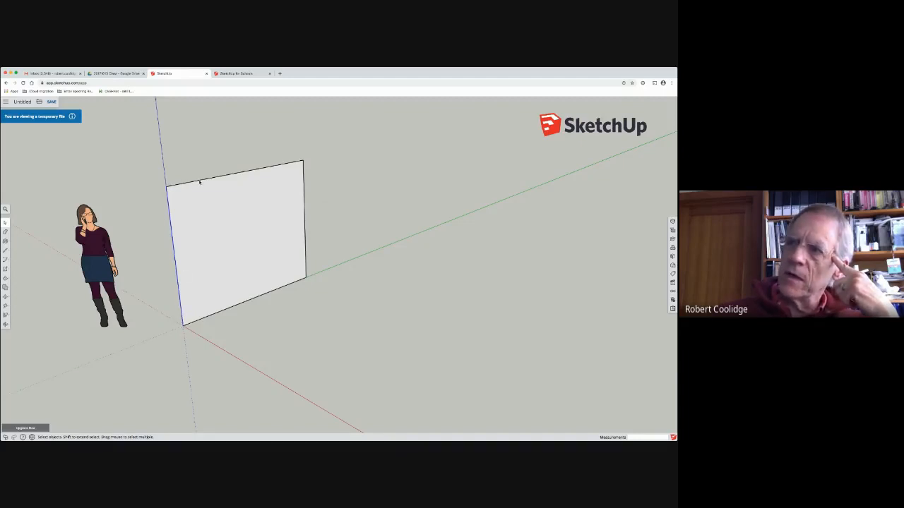
pyautogui.click(245, 234)
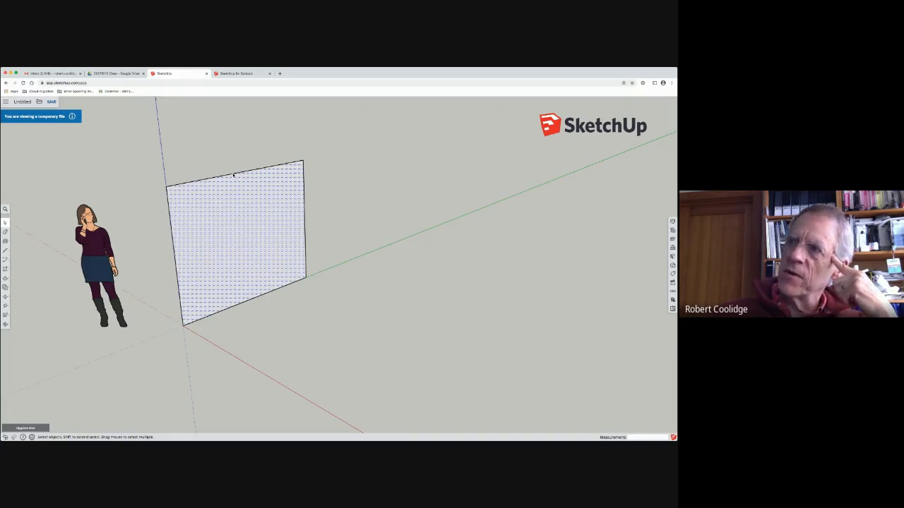
pyautogui.click(234, 174)
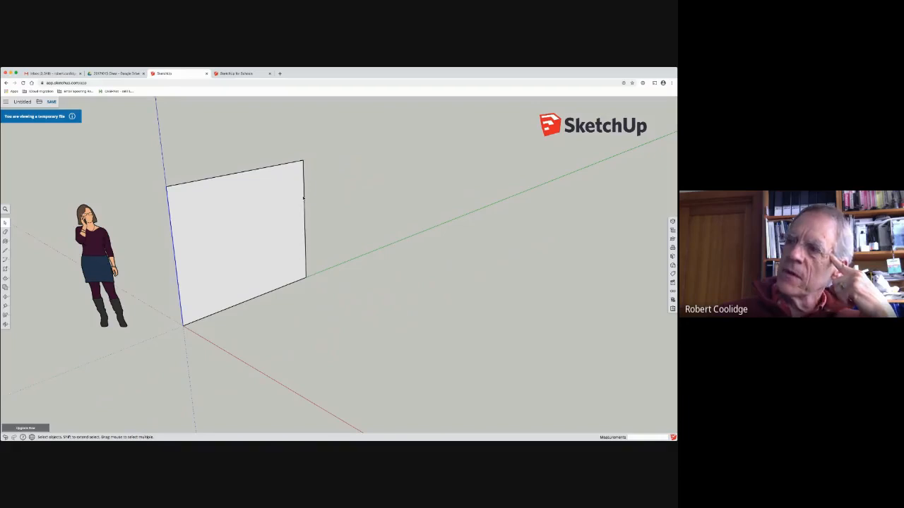
pyautogui.doubleClick(303, 198)
pyautogui.click(286, 164)
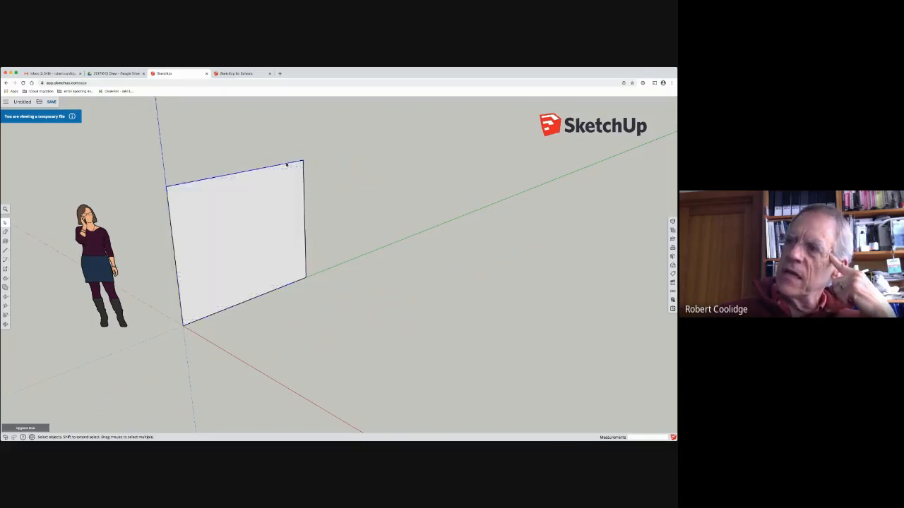
pyautogui.click(230, 297)
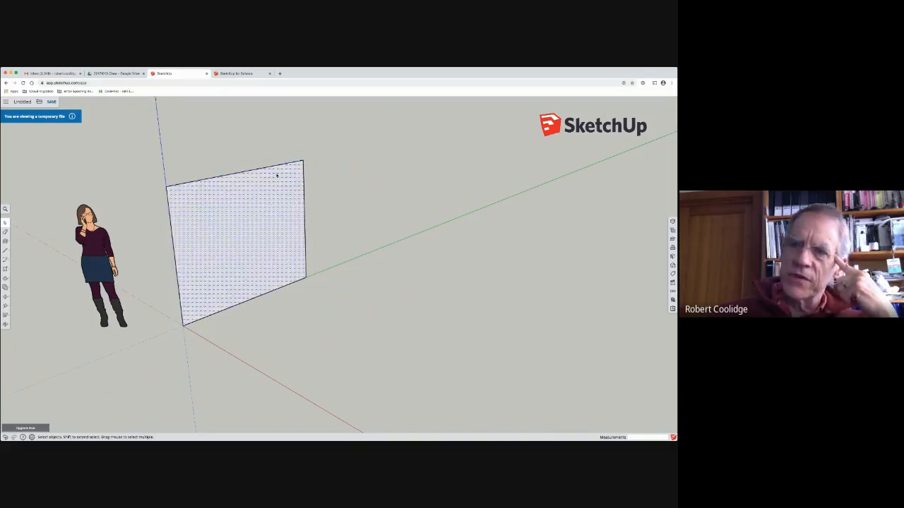
pyautogui.click(176, 186)
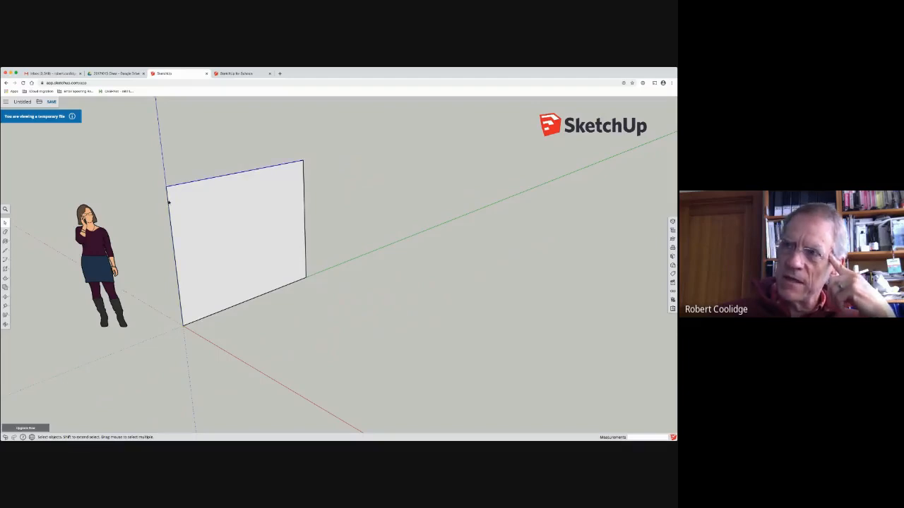
pyautogui.click(203, 240)
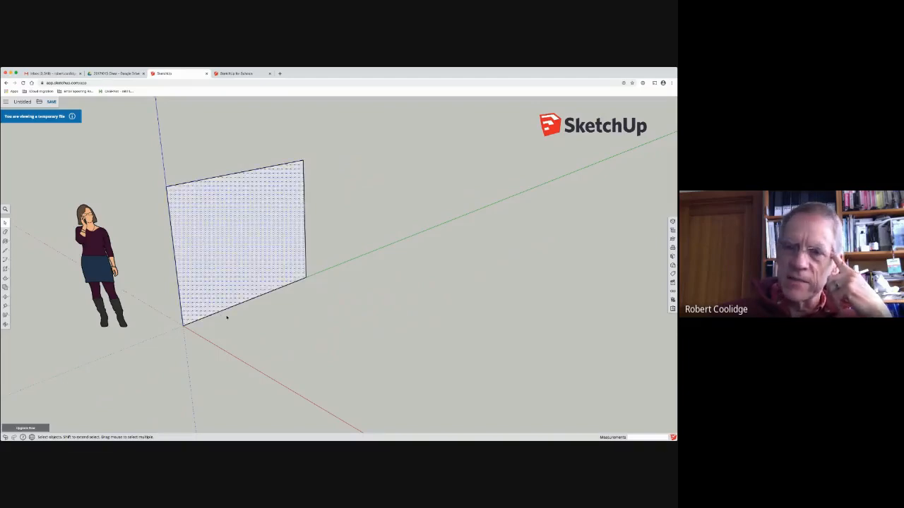
# Step: Enclose the whole rectangle in a window selection, clear it, and select the face and an edge separately
pyautogui.click(135, 142)
pyautogui.moveTo(128, 130)
pyautogui.mouseDown()
pyautogui.moveTo(286, 313)
pyautogui.moveTo(406, 385)
pyautogui.moveTo(417, 333)
pyautogui.mouseUp()
pyautogui.click(192, 144)
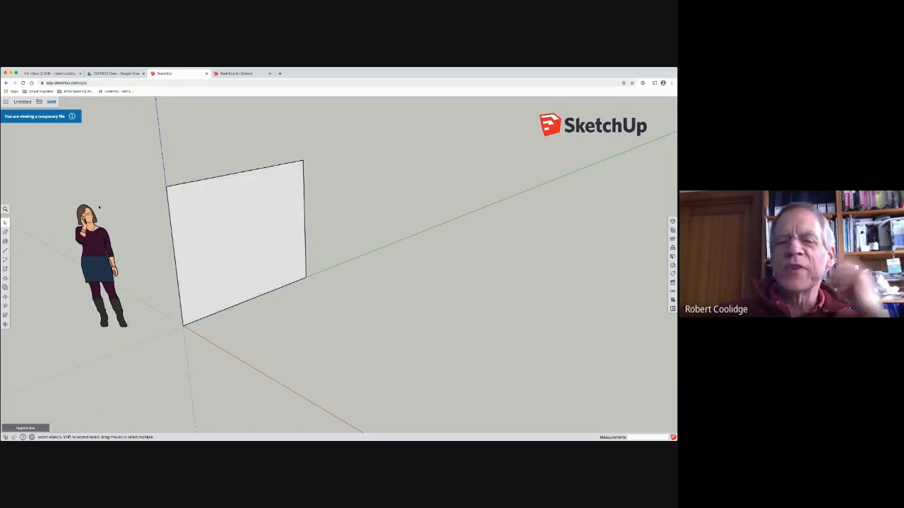
pyautogui.click(193, 205)
pyautogui.click(209, 179)
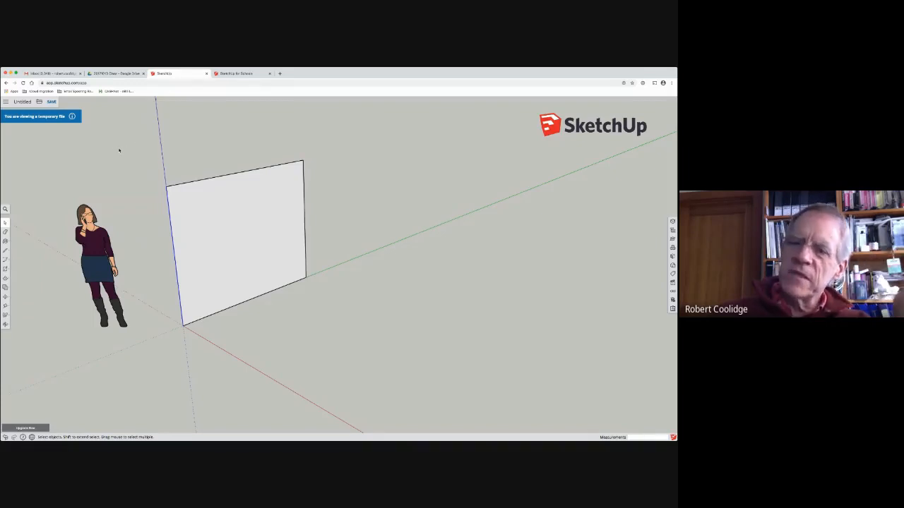
# Step: Delete the whole rectangle with a window selection, undo the deletion, and reselect its face
pyautogui.moveTo(118, 150); pyautogui.dragTo(408, 382)
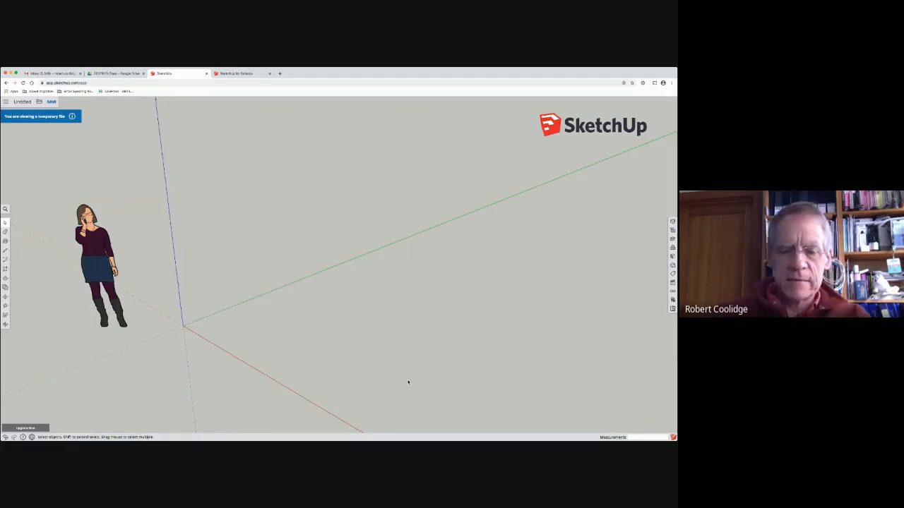
pyautogui.press('super+z')
pyautogui.click(247, 193)
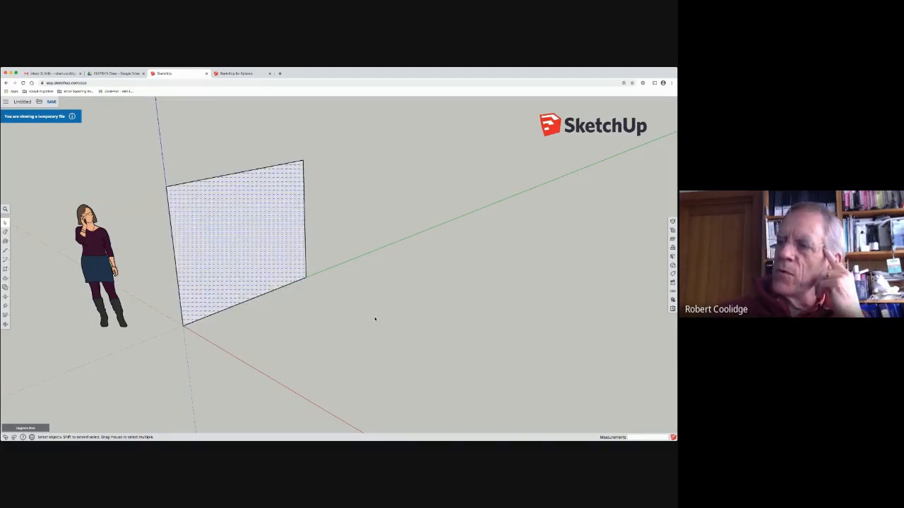
pyautogui.click(384, 332)
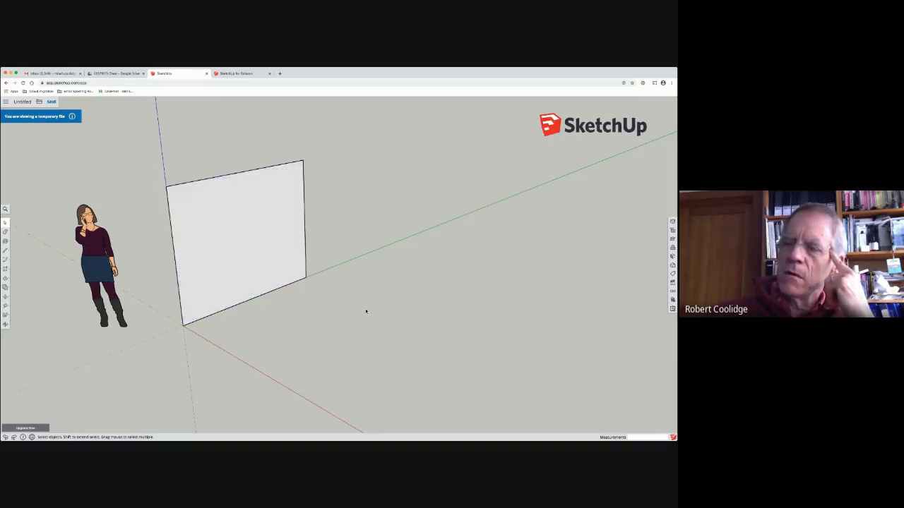
# Step: Select the rectangle's face and all its edges with a crossing selection, delete them and undo the deletion
pyautogui.moveTo(366, 307); pyautogui.dragTo(149, 181)
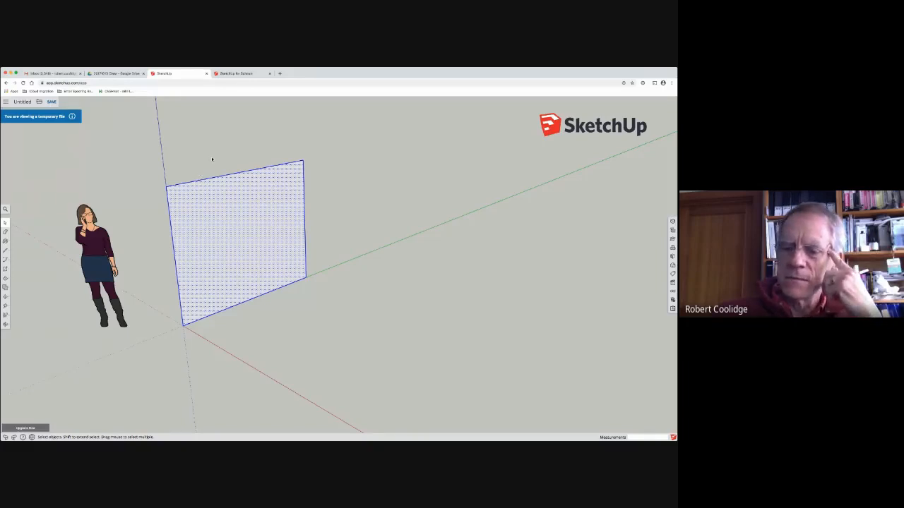
pyautogui.press('Delete')
pyautogui.hotkey('ctrl', 'z')
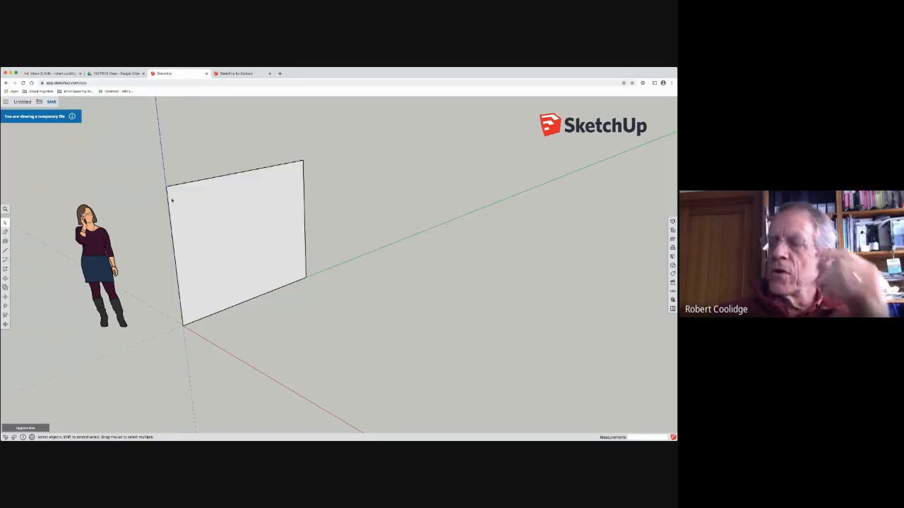
# Step: Select the complete rectangle with a window selection and delete it, keeping the human figure
pyautogui.click(219, 214)
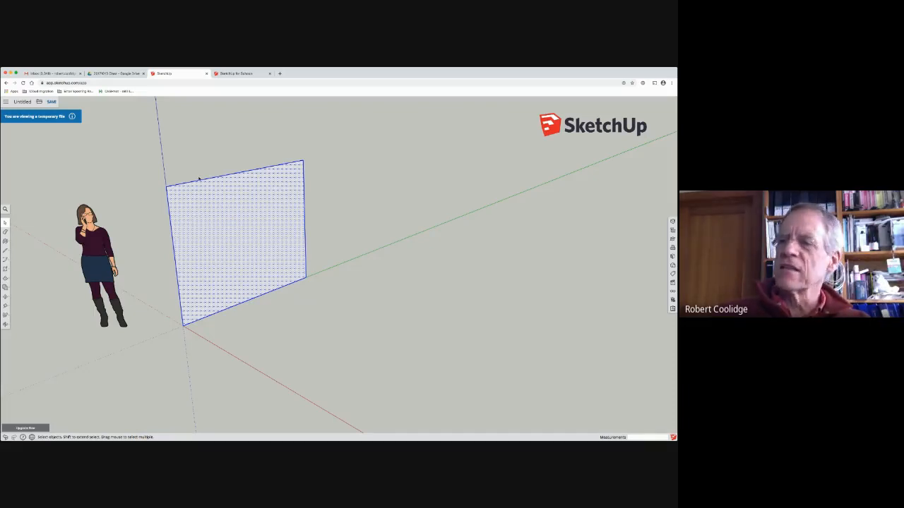
pyautogui.moveTo(130, 140); pyautogui.dragTo(350, 347)
pyautogui.press('Delete')
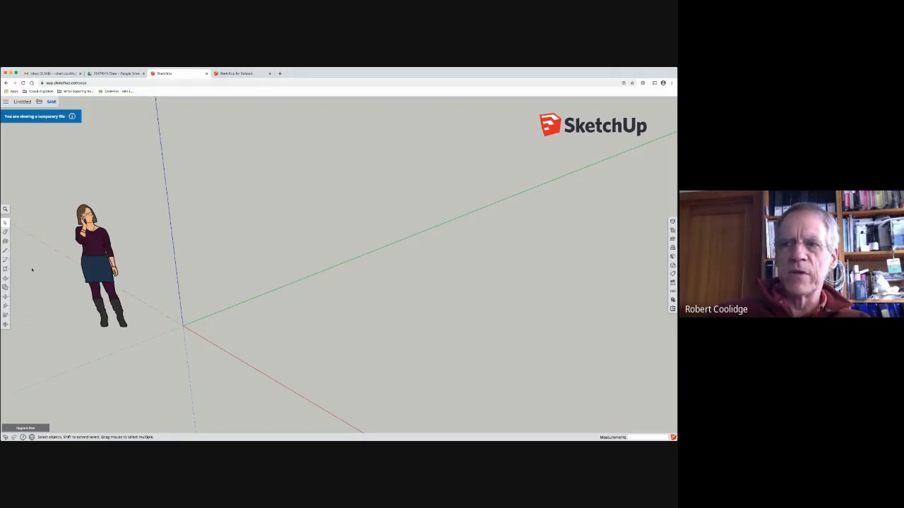
# Step: Draw a rectangle flat on the ground, starting at the origin between the red and green axes
pyautogui.click(5, 269)
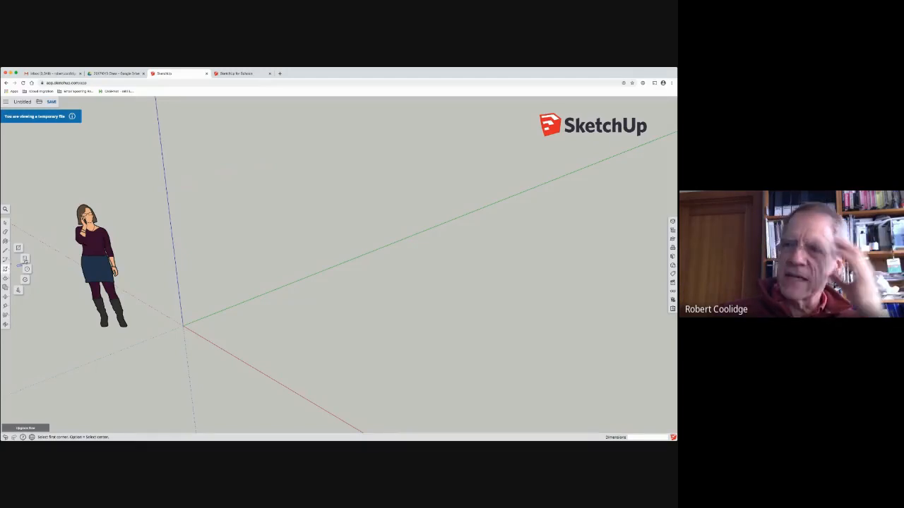
pyautogui.click(183, 325)
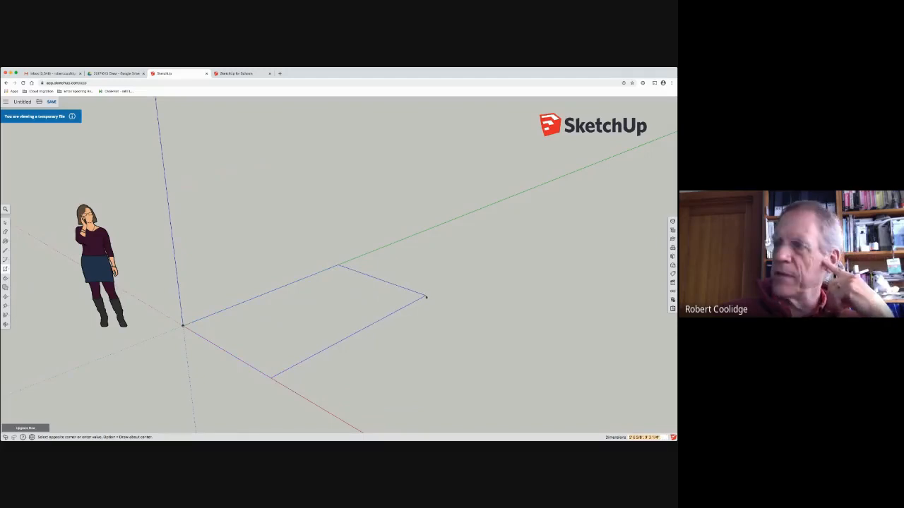
pyautogui.click(489, 291)
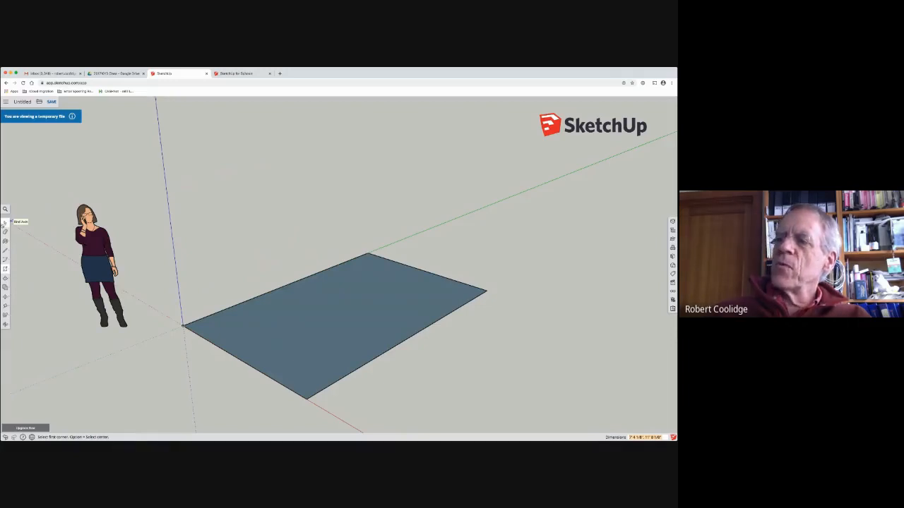
pyautogui.click(5, 223)
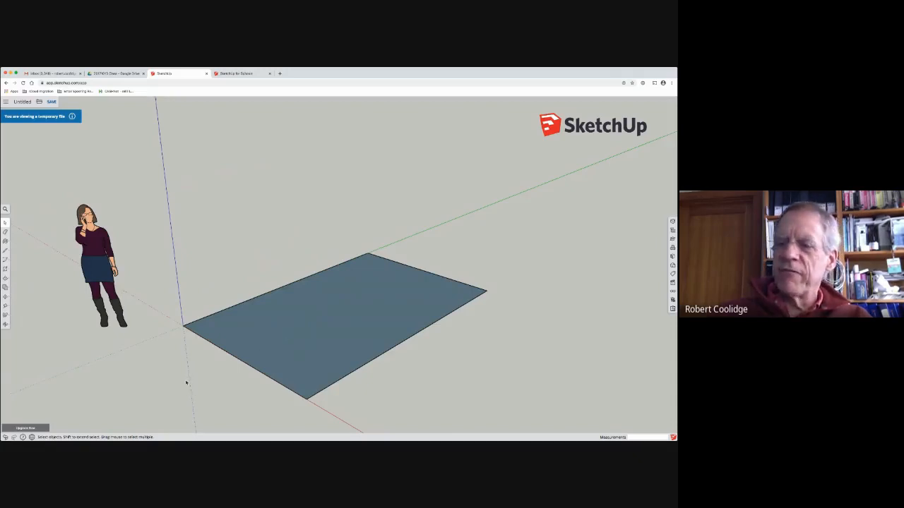
# Step: Push/Pull the rectangle's face straight up to form a solid box
pyautogui.moveTo(192, 384); pyautogui.dragTo(6, 226, button='middle')
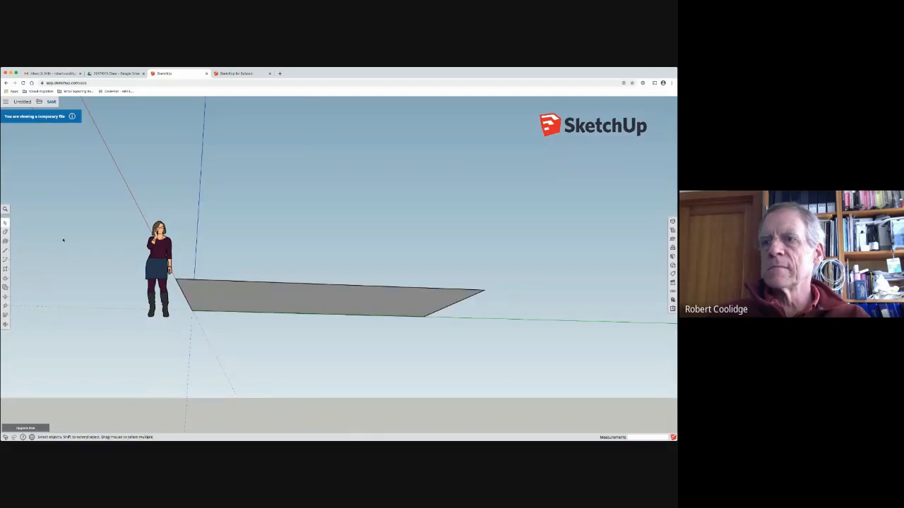
pyautogui.moveTo(208, 240); pyautogui.dragTo(254, 345, button='middle')
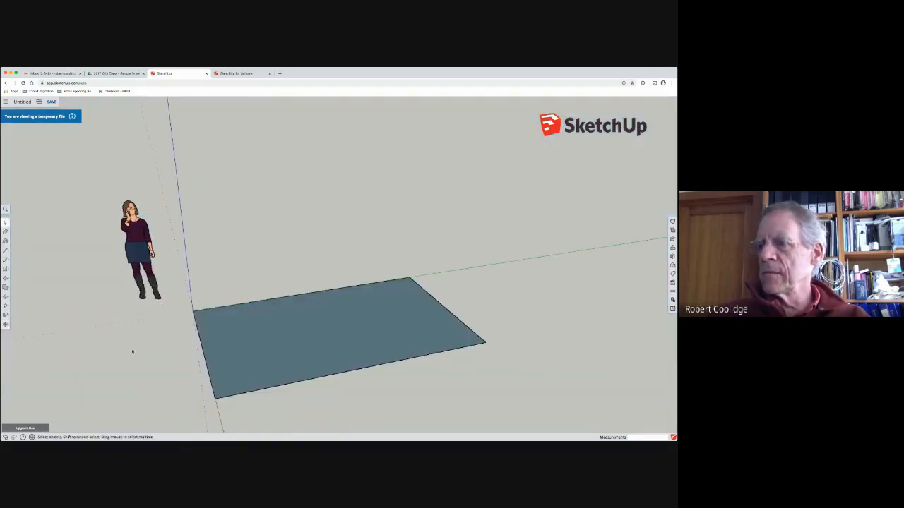
pyautogui.moveTo(132, 351); pyautogui.dragTo(243, 214, button='middle')
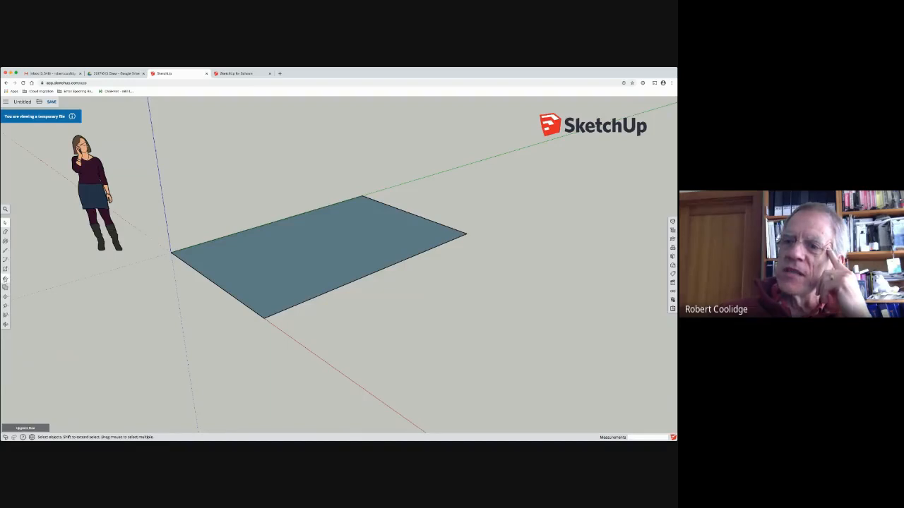
pyautogui.click(5, 279)
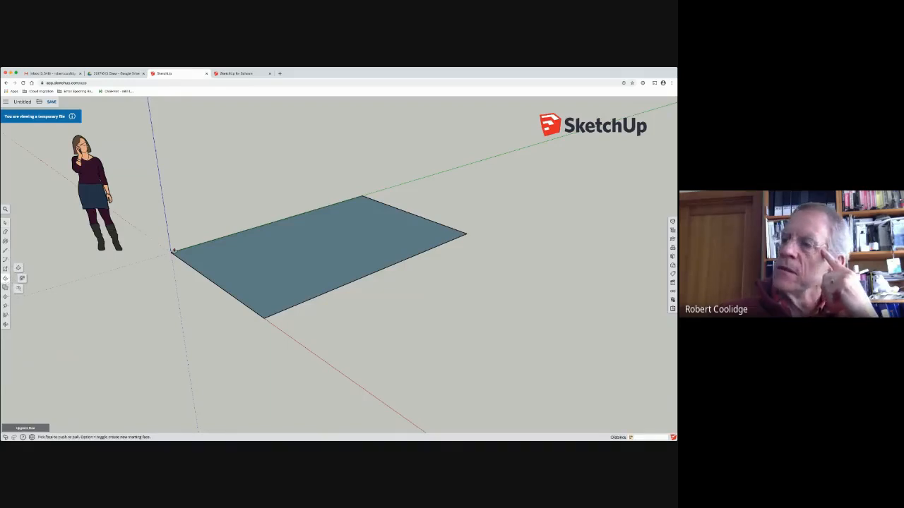
pyautogui.click(259, 264)
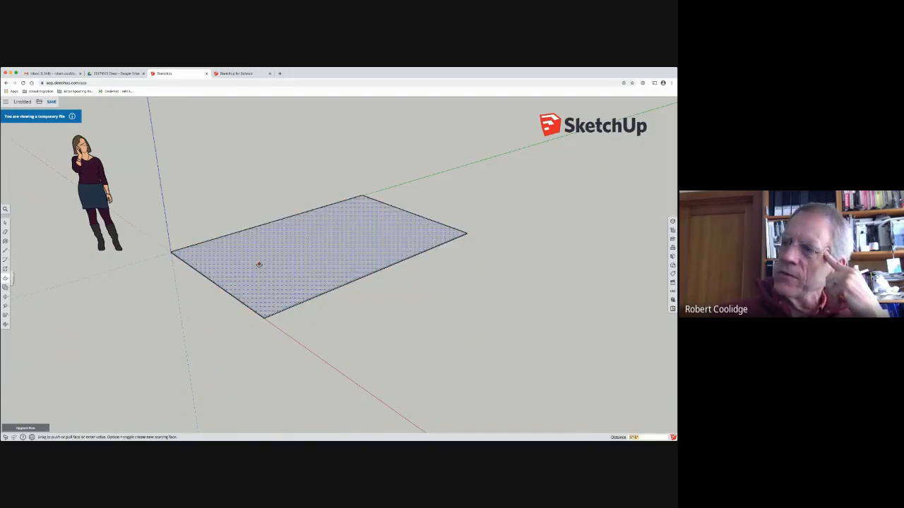
pyautogui.press('Escape')
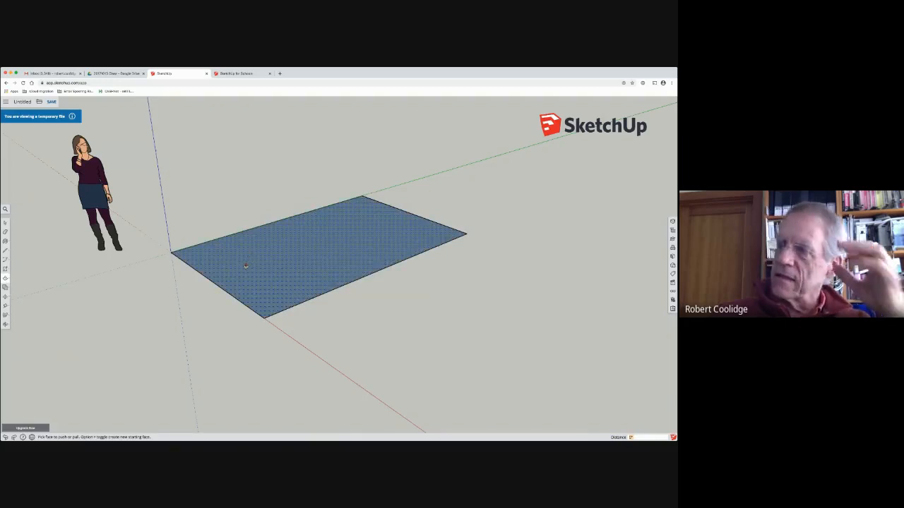
pyautogui.click(246, 265)
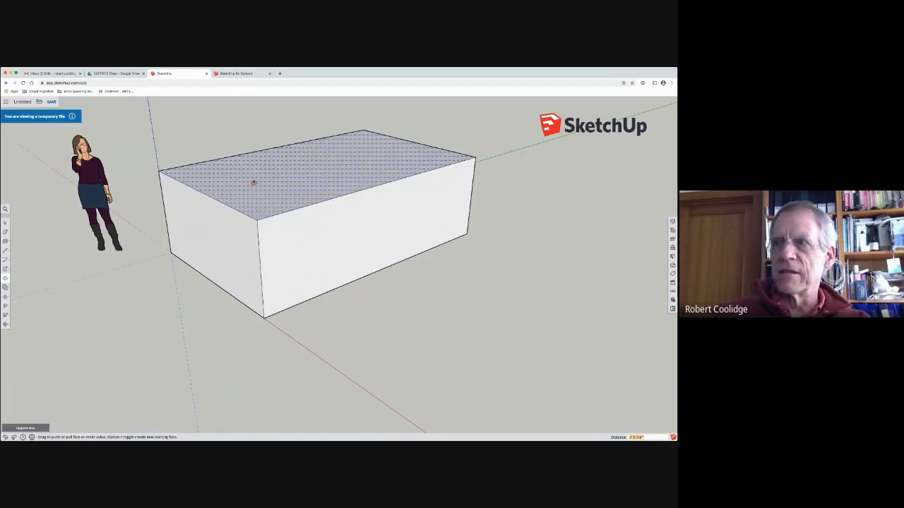
pyautogui.click(347, 153)
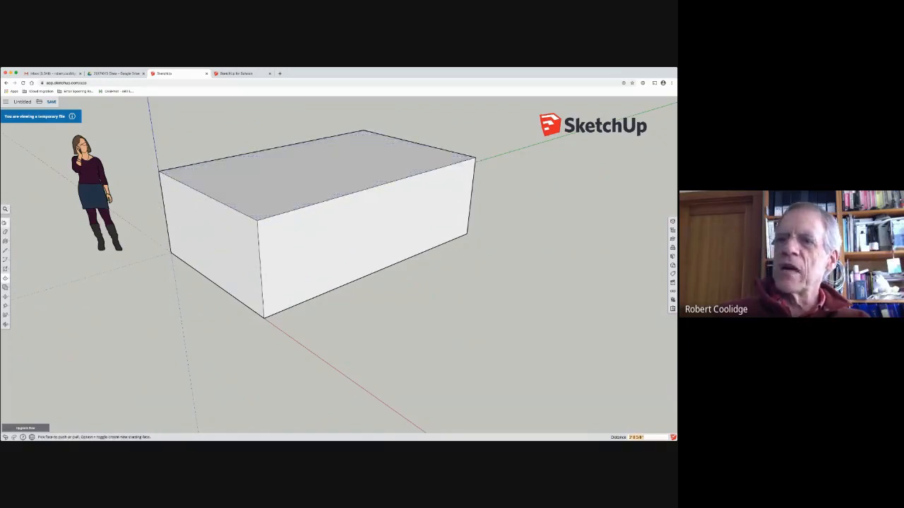
pyautogui.press('space')
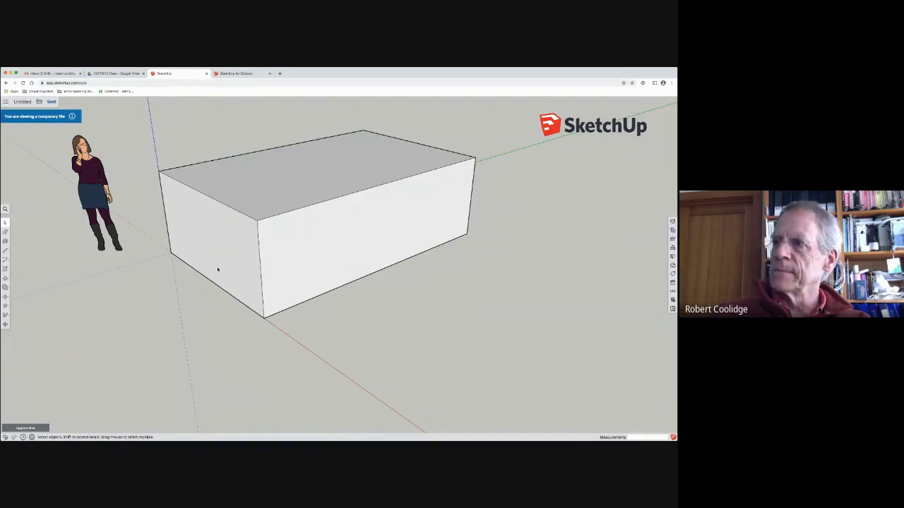
# Step: Select the box's short side face, then select and delete its top face to expose the interior
pyautogui.click(231, 231)
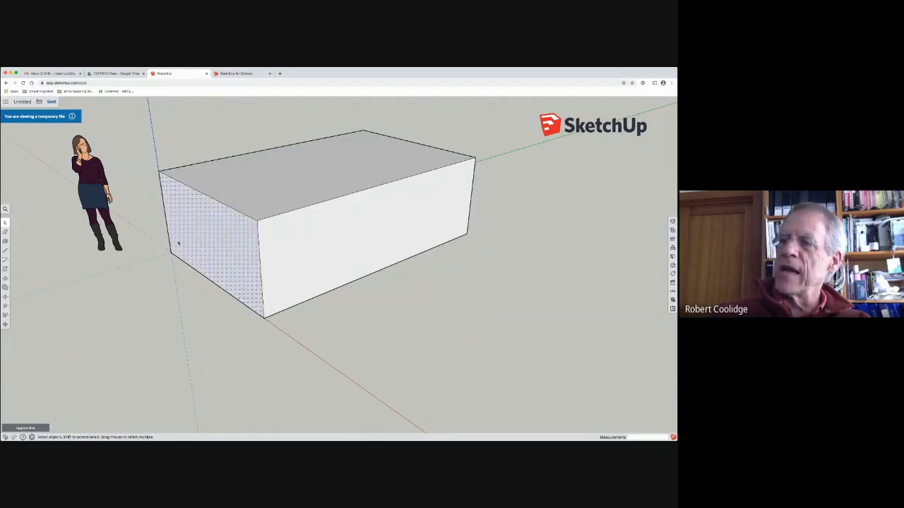
pyautogui.moveTo(179, 243); pyautogui.dragTo(417, 125, button='middle')
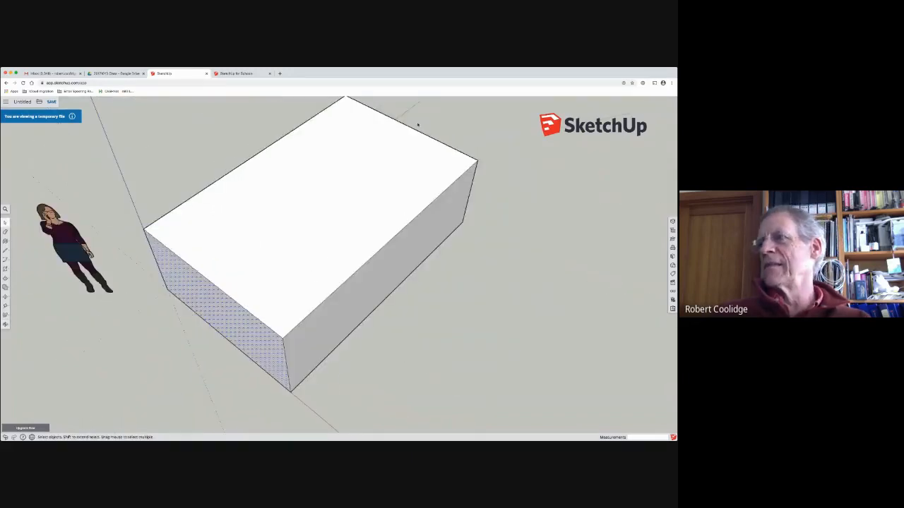
pyautogui.click(279, 230)
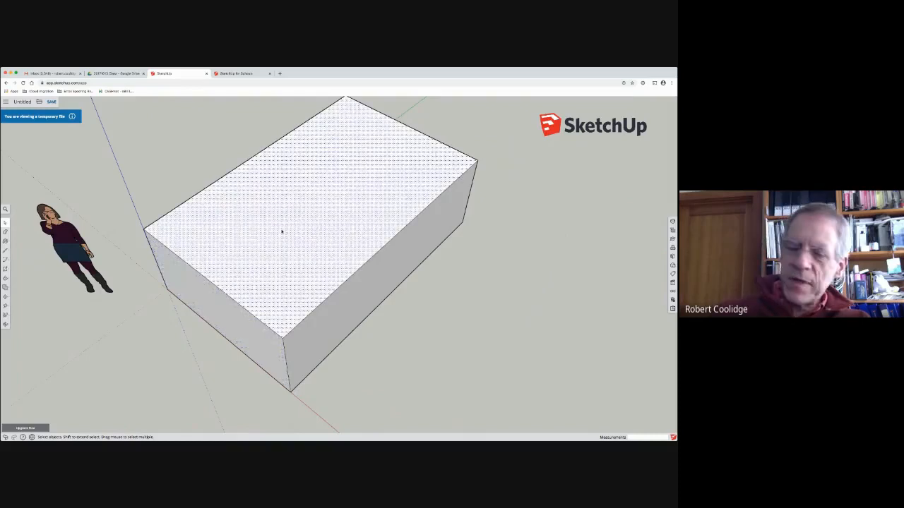
pyautogui.press('Delete')
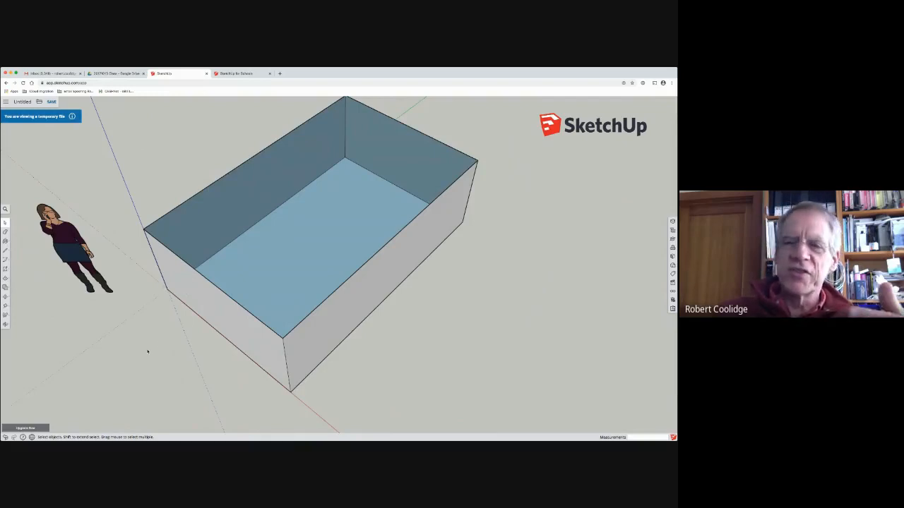
# Step: Undo the deletion of the top face and the Push/Pull to return to the flat rectangle
pyautogui.moveTo(148, 351); pyautogui.dragTo(96, 299, button='middle')
pyautogui.hotkey('ctrl', 'z')
pyautogui.hotkey('ctrl', 'z')
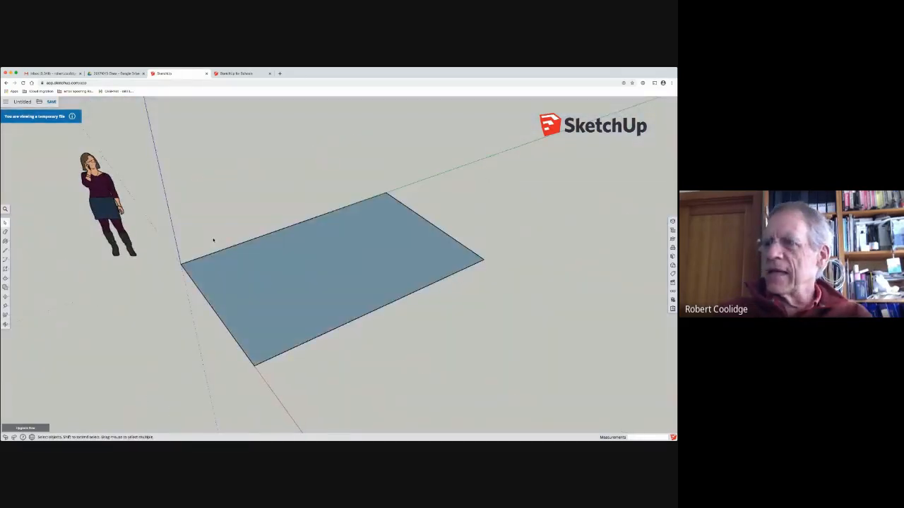
# Step: Select the rectangle's face and draw a second rectangle, about 12' by 7', on the ground overlapping its corner
pyautogui.moveTo(379, 264); pyautogui.dragTo(231, 294, button='middle')
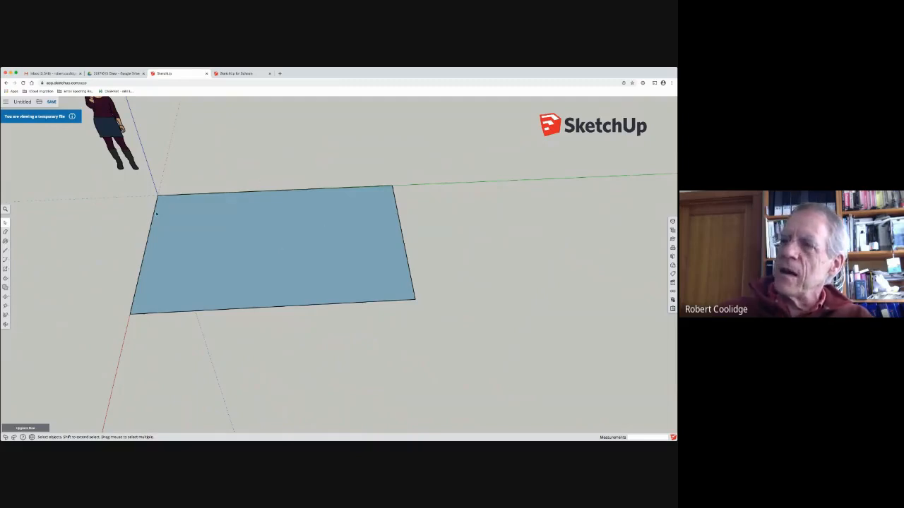
pyautogui.click(285, 224)
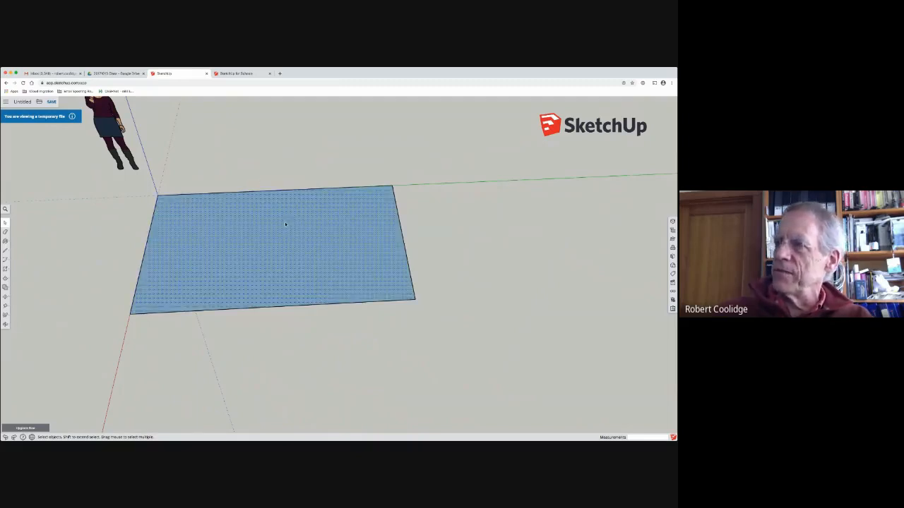
pyautogui.moveTo(497, 245); pyautogui.dragTo(491, 271, button='middle')
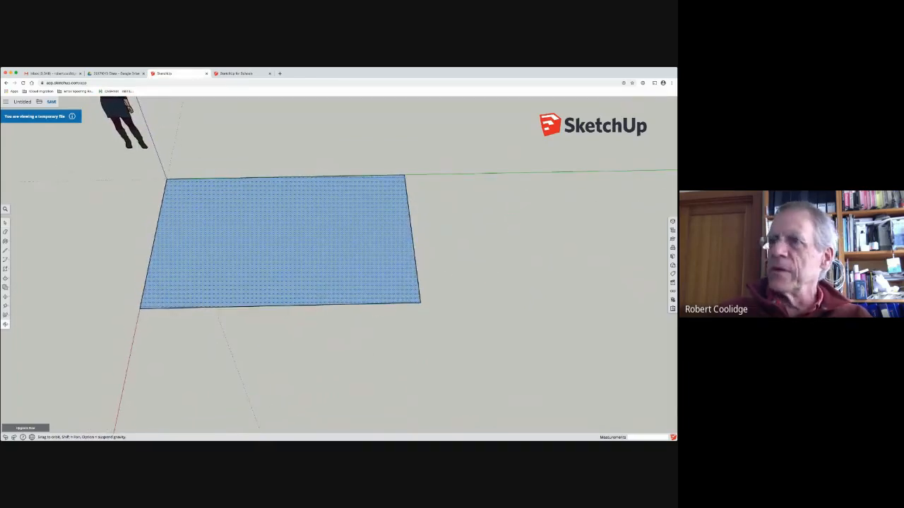
pyautogui.moveTo(261, 381); pyautogui.dragTo(118, 351, button='middle')
pyautogui.click(5, 223)
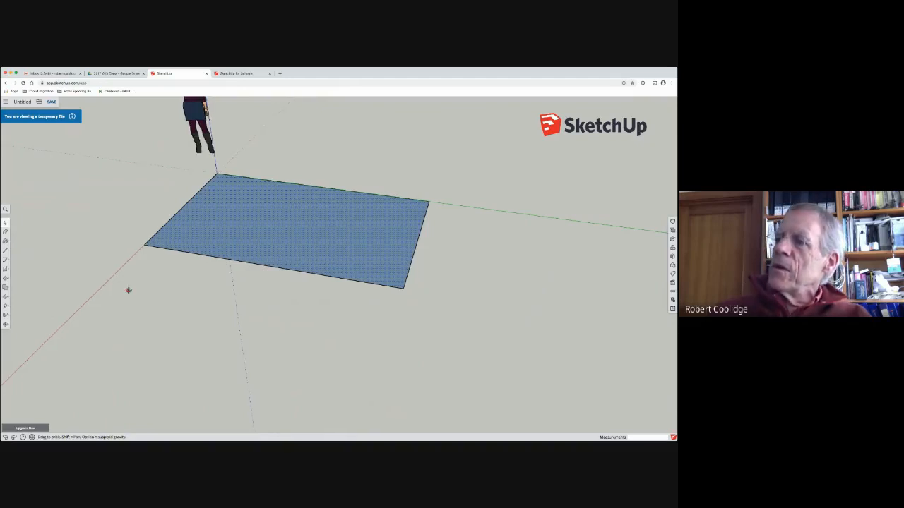
pyautogui.moveTo(127, 288); pyautogui.dragTo(184, 224, button='middle')
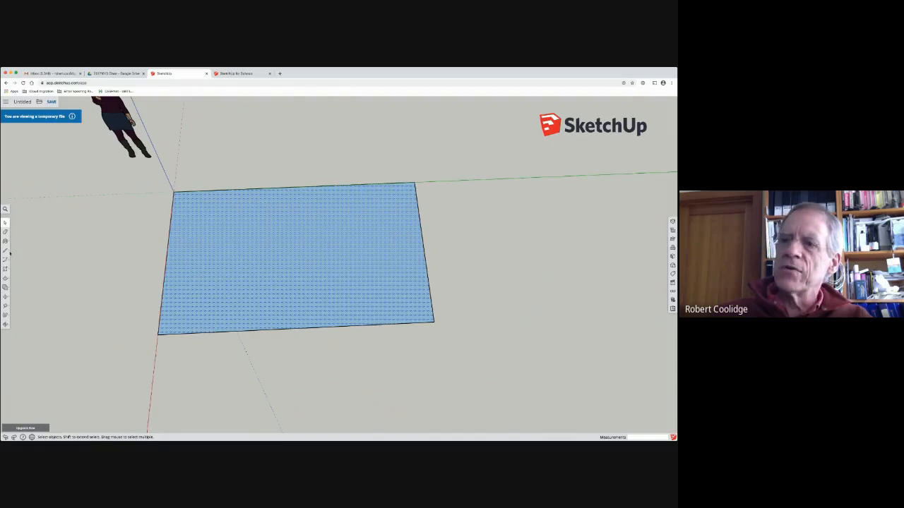
pyautogui.click(5, 268)
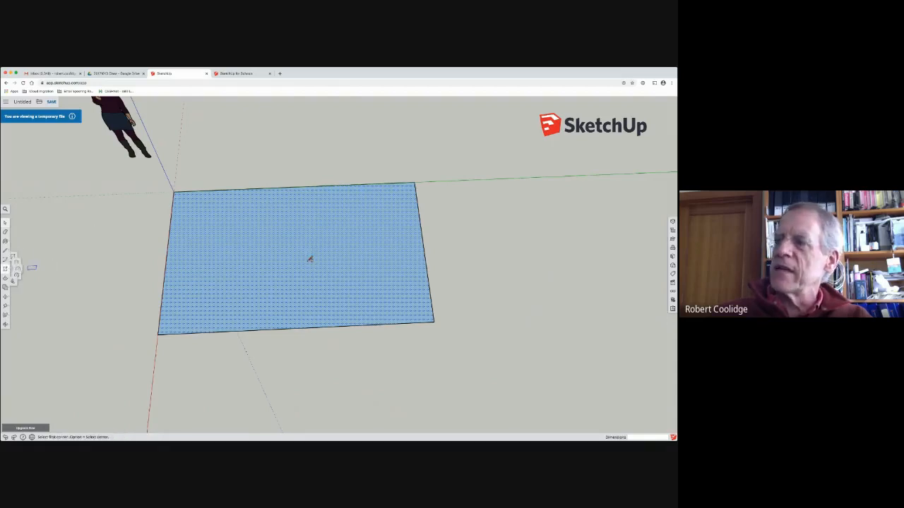
pyautogui.click(265, 245)
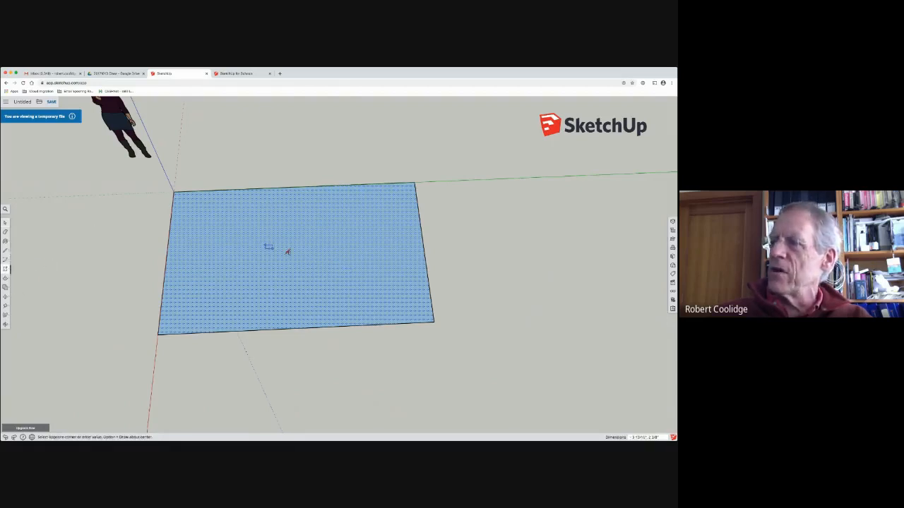
pyautogui.click(569, 382)
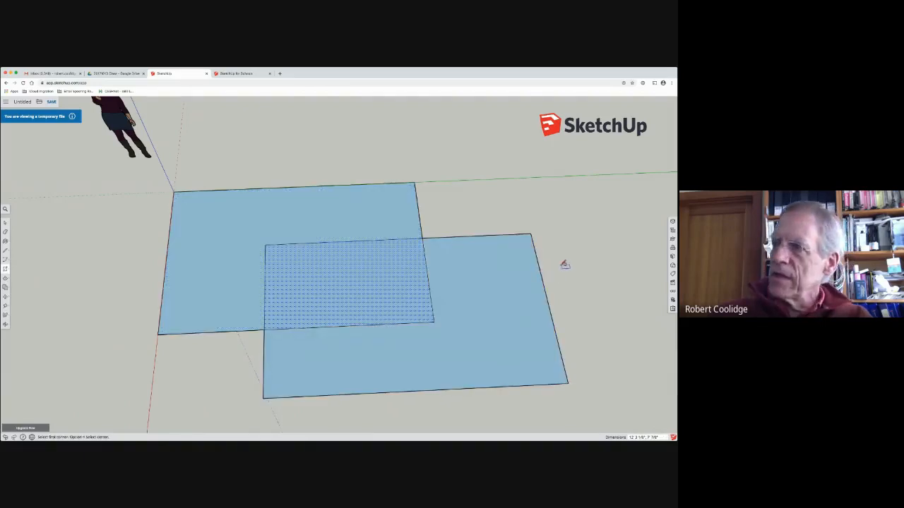
# Step: Select the second rectangle's outer face, the overlap face and the first rectangle's remaining face one at a time
pyautogui.click(5, 222)
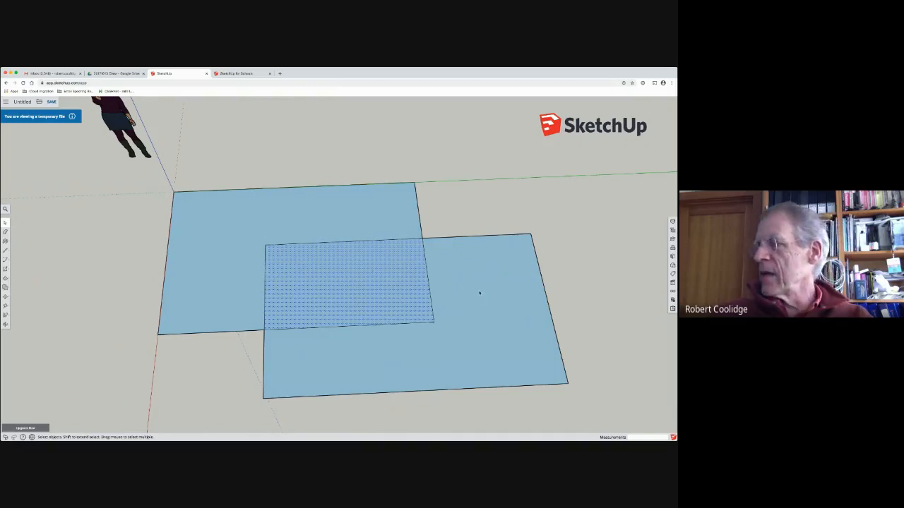
pyautogui.click(460, 299)
pyautogui.click(275, 248)
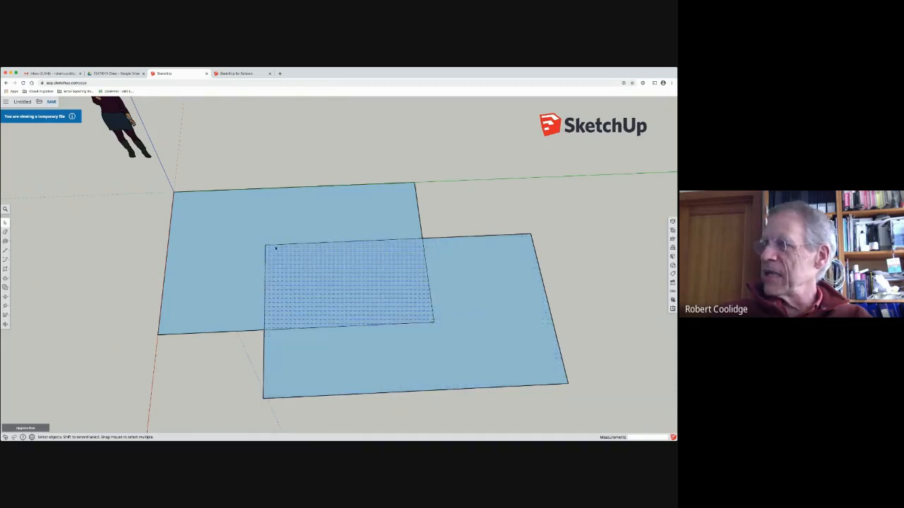
pyautogui.click(223, 233)
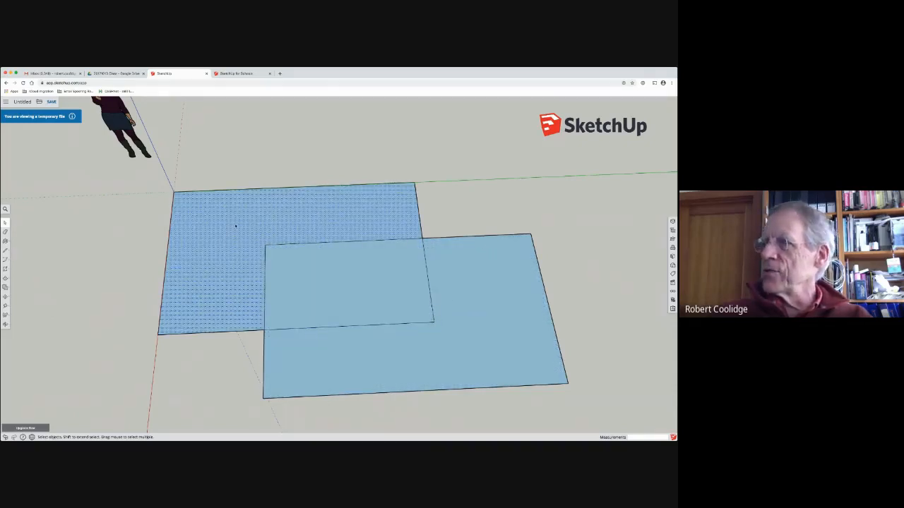
# Step: Enclose the second rectangle in a window selection and try to move it with the Move tool
pyautogui.moveTo(224, 213); pyautogui.dragTo(592, 424)
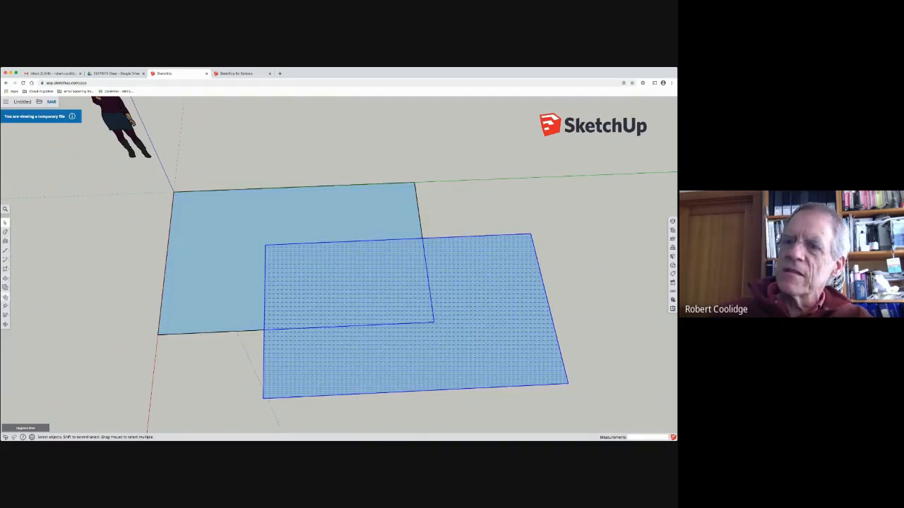
pyautogui.click(6, 297)
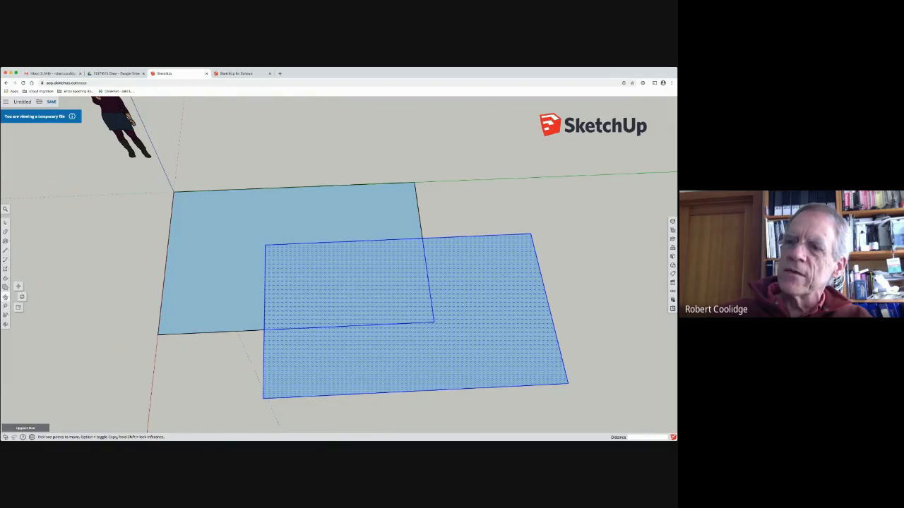
pyautogui.click(373, 356)
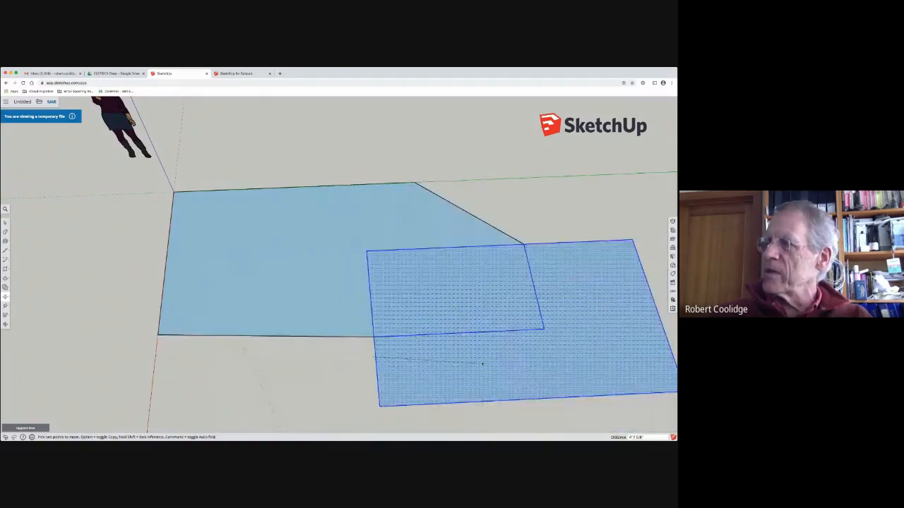
pyautogui.click(358, 270)
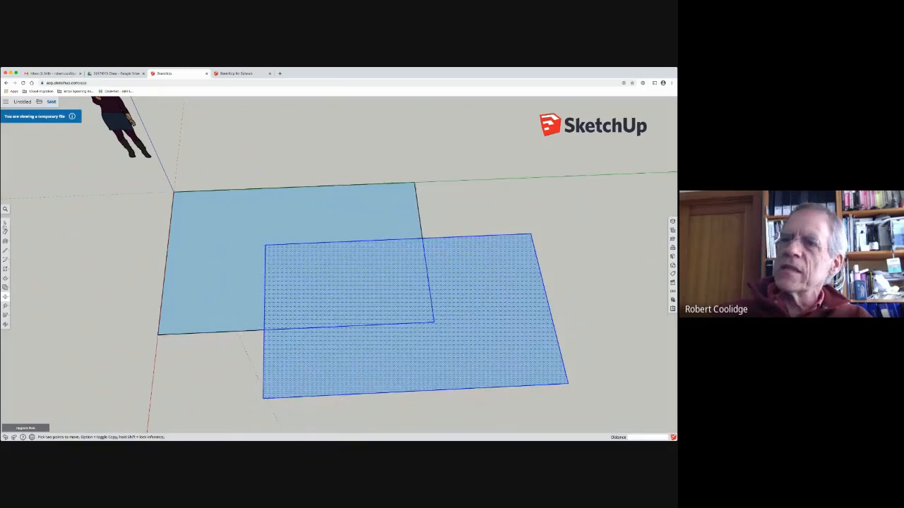
# Step: Undo the second rectangle, leaving only the original one starting at the origin
pyautogui.click(5, 223)
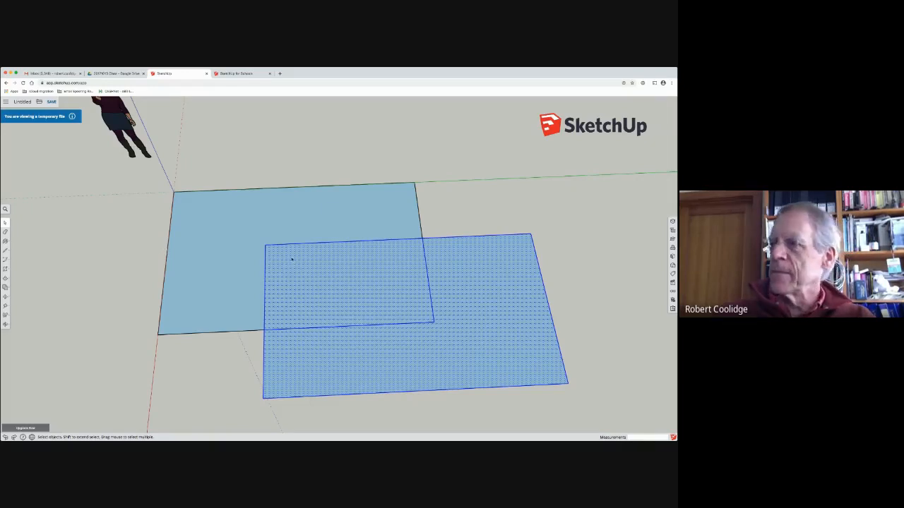
pyautogui.hotkey('ctrl', 'z')
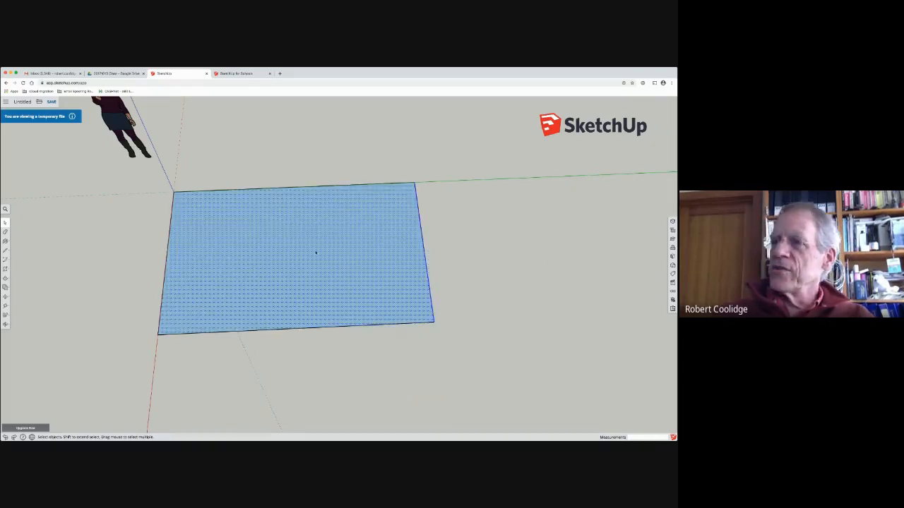
# Step: Make a group from the rectangle's face and its four edges
pyautogui.moveTo(316, 252); pyautogui.dragTo(269, 275, button='middle')
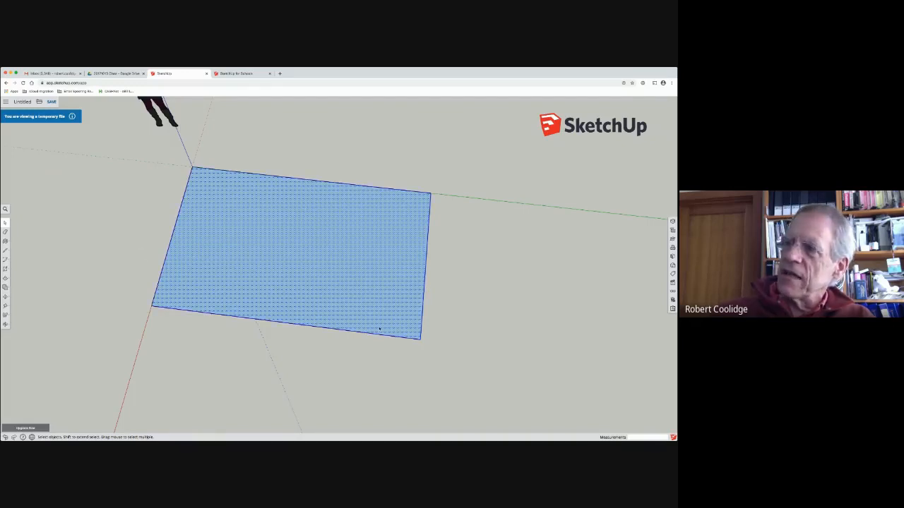
pyautogui.rightClick(269, 234)
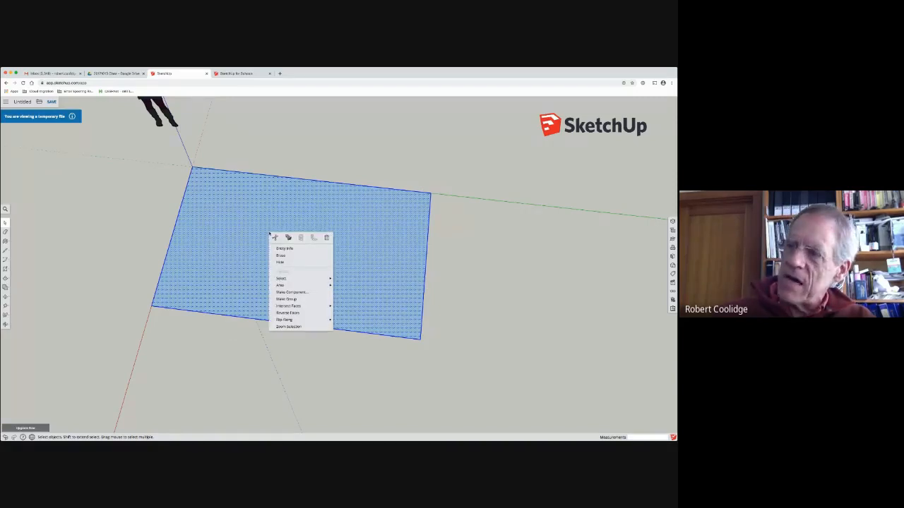
pyautogui.click(295, 300)
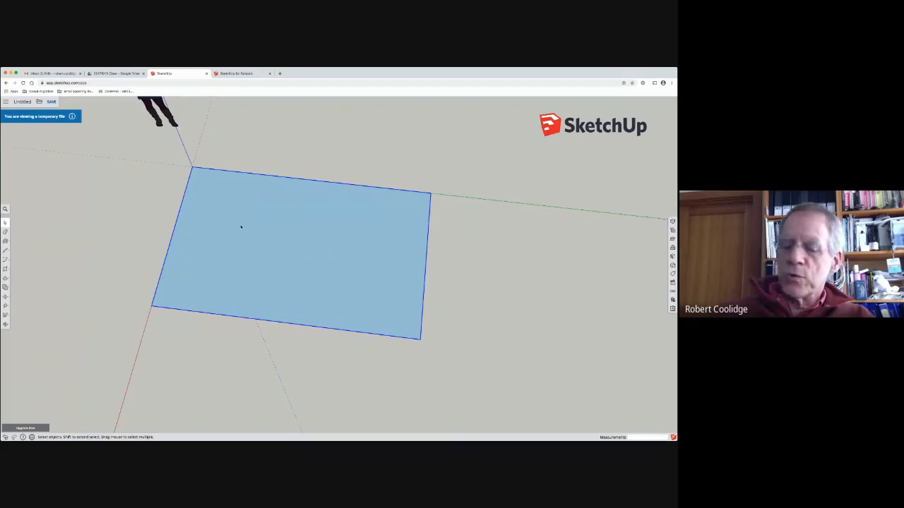
# Step: Try to move the grouped rectangle a short distance away from the origin
pyautogui.click(7, 296)
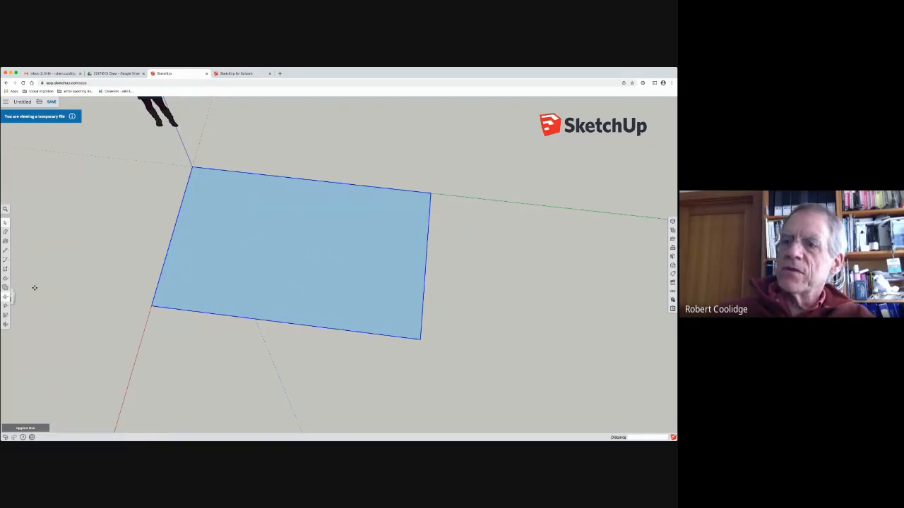
pyautogui.click(215, 267)
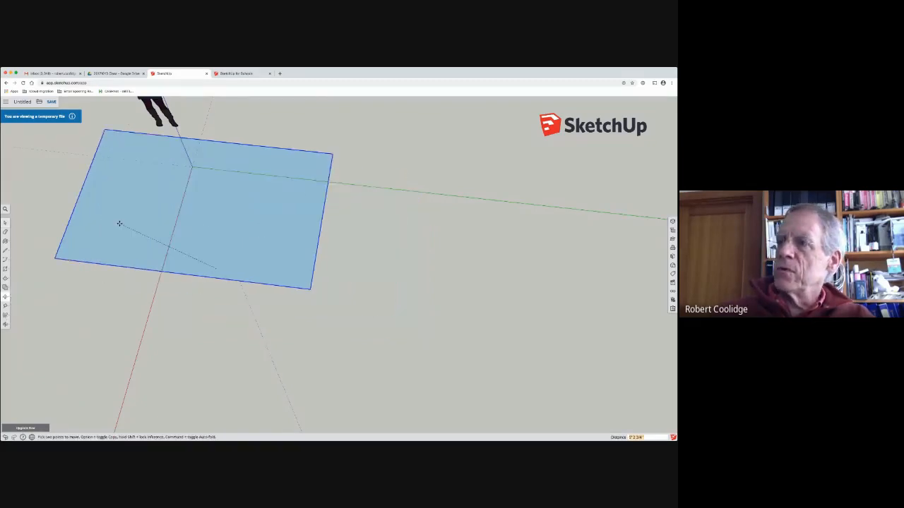
pyautogui.click(210, 262)
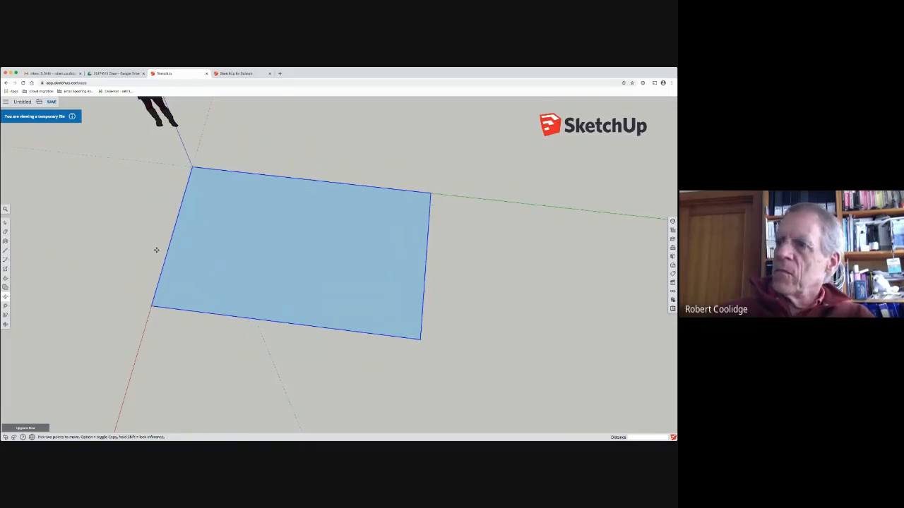
# Step: Draw a second rectangle, about 13' by 6', starting inside the group and extending past its far corner
pyautogui.click(6, 274)
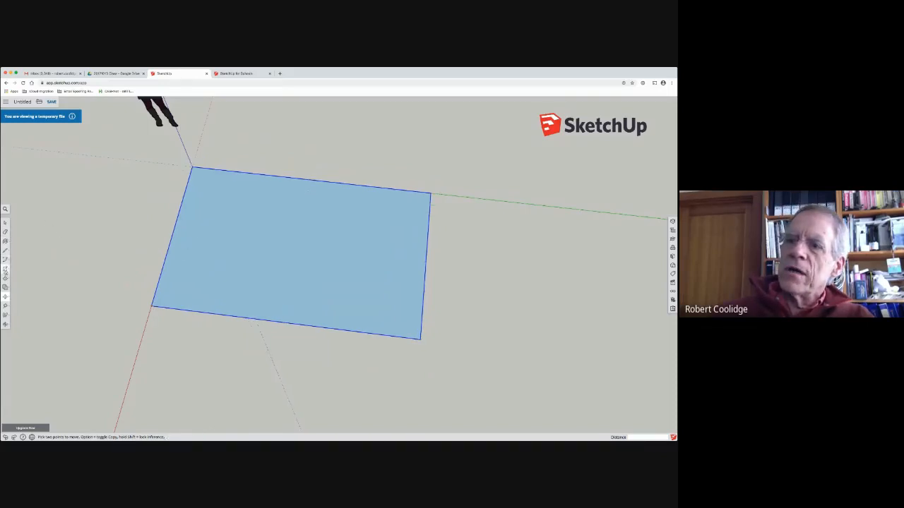
pyautogui.click(268, 242)
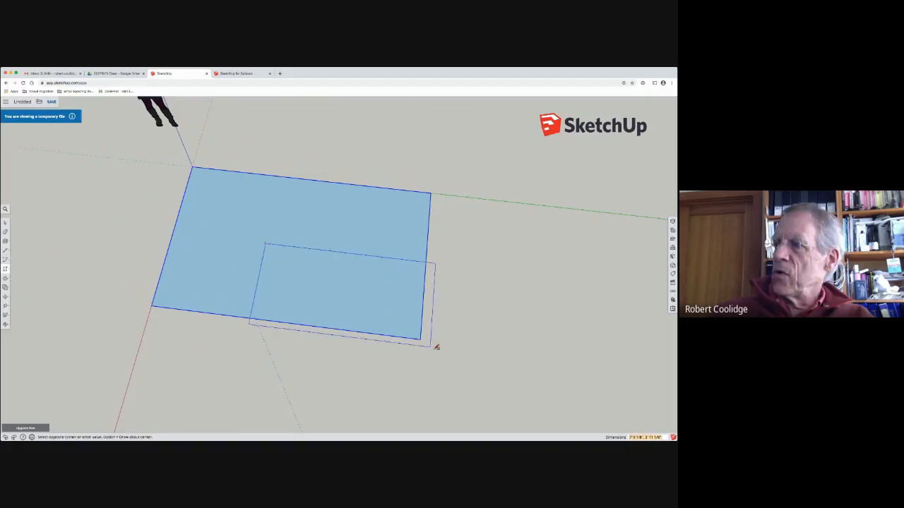
pyautogui.click(533, 409)
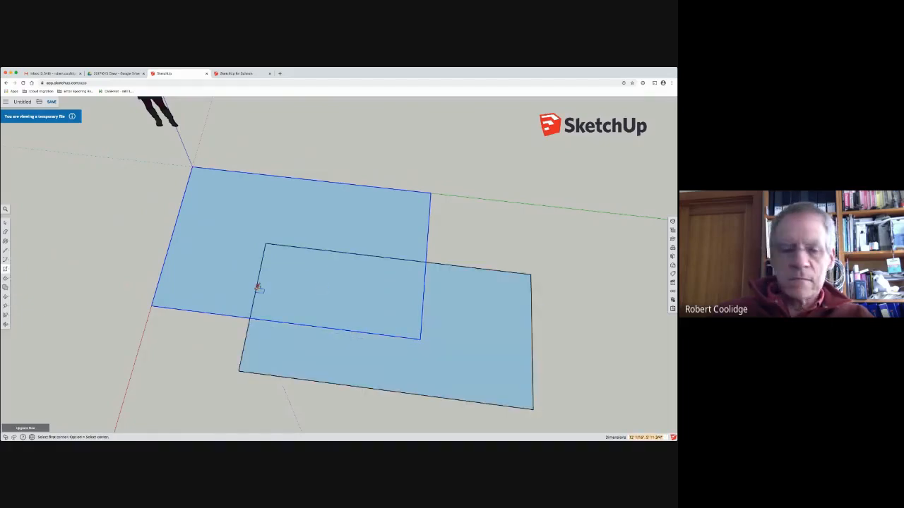
# Step: Select the second rectangle's face with its edges and make them a separate group
pyautogui.click(6, 223)
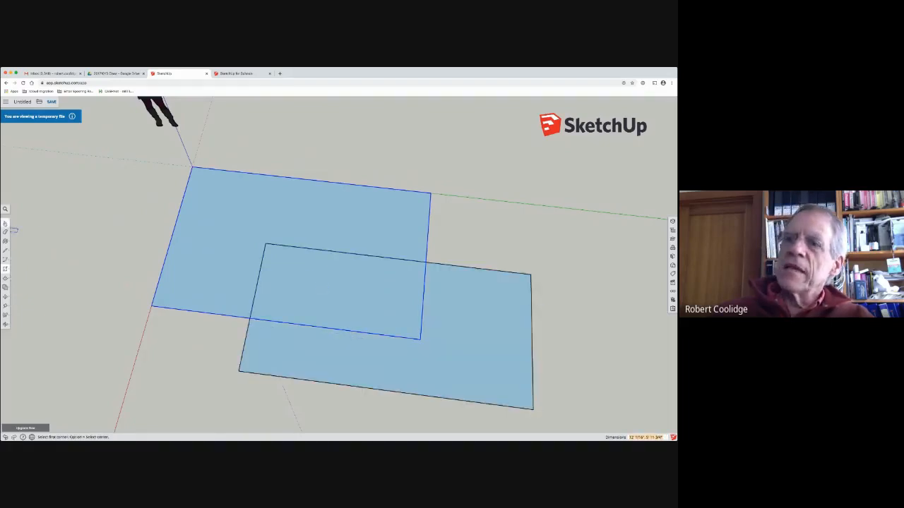
pyautogui.click(261, 347)
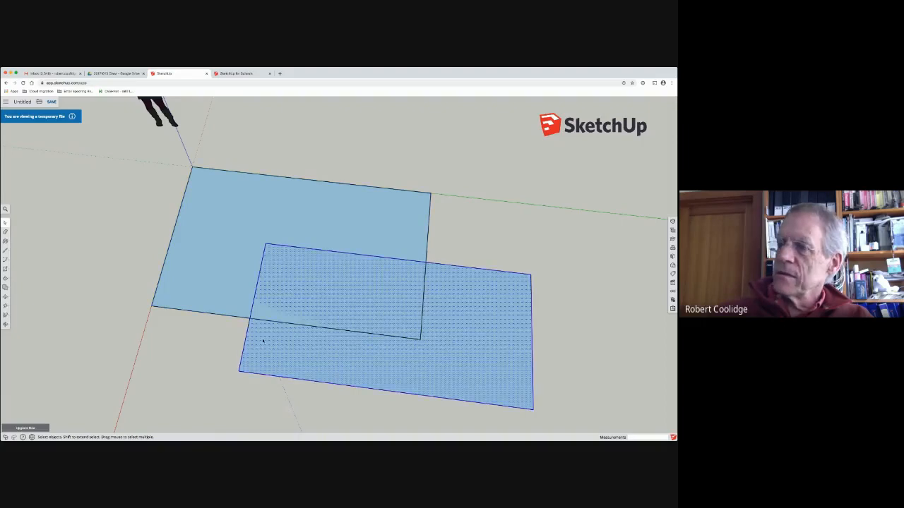
pyautogui.rightClick(273, 338)
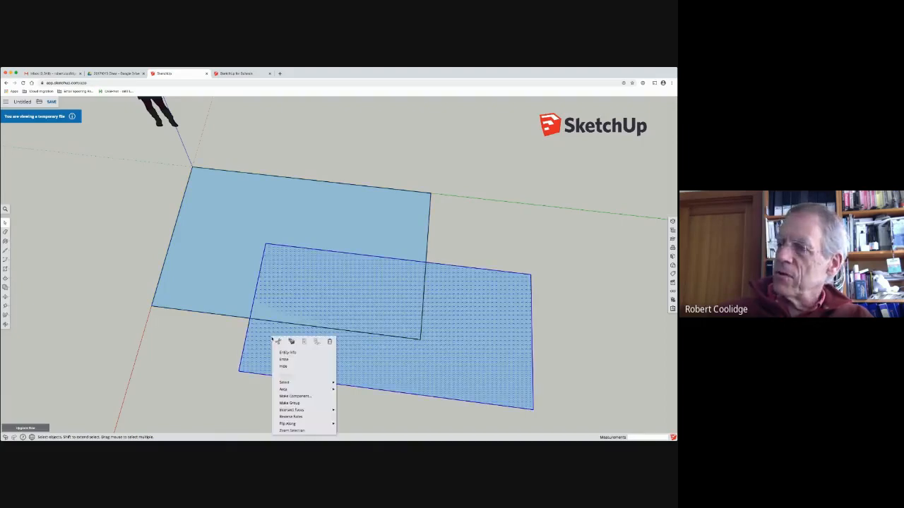
pyautogui.click(290, 403)
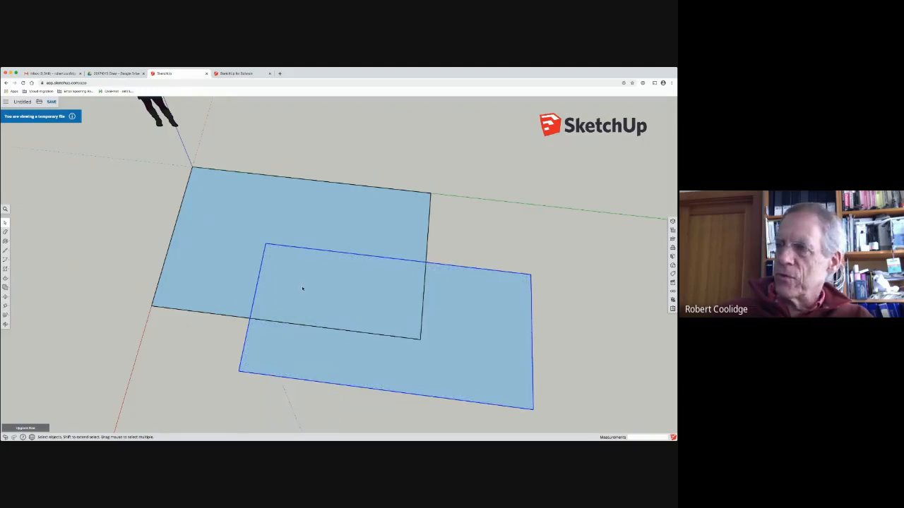
# Step: Move the second rectangle group about 2' 5" diagonally away from the origin, still overlapping the first group
pyautogui.click(5, 278)
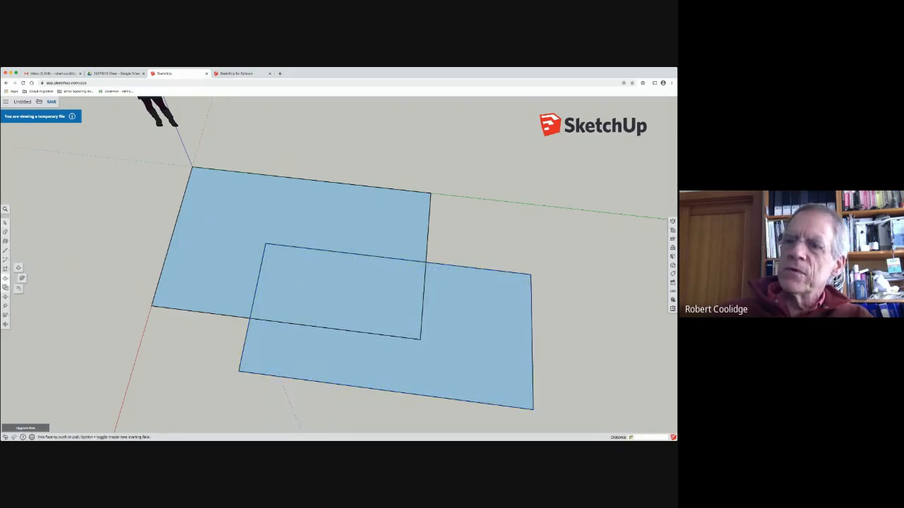
pyautogui.click(4, 297)
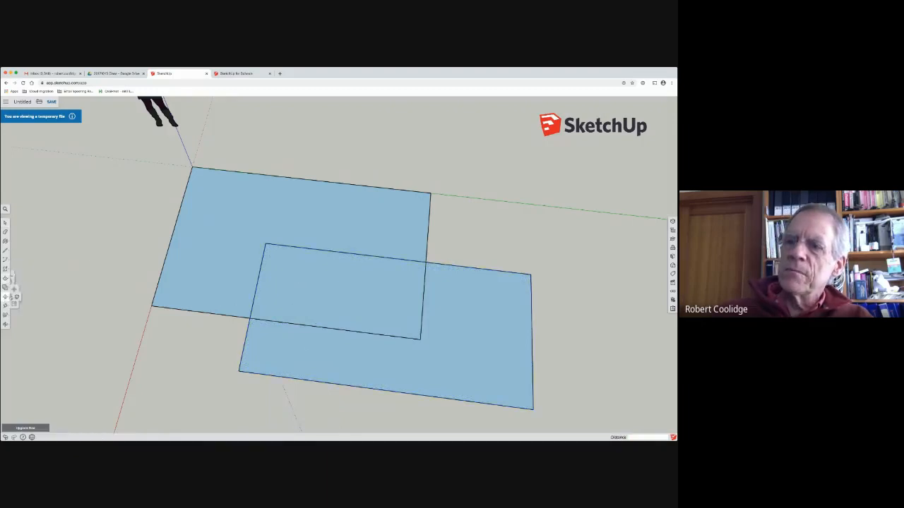
pyautogui.click(328, 296)
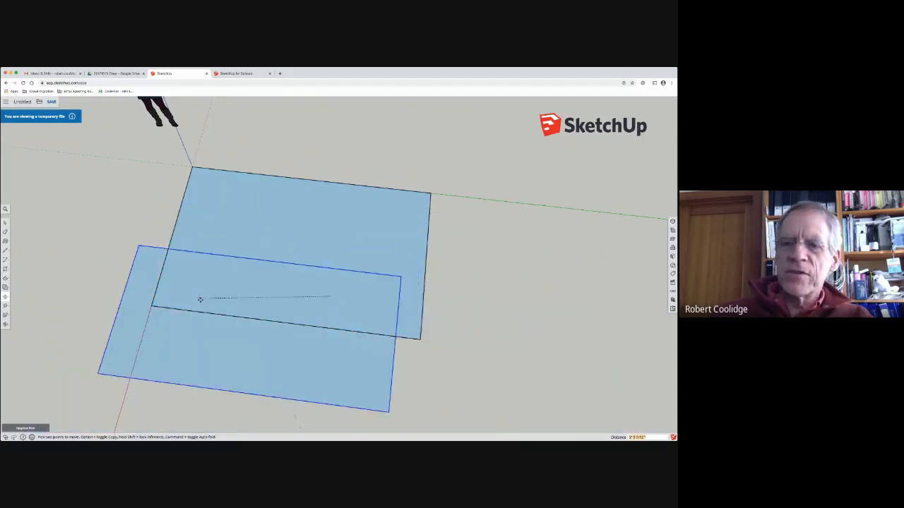
pyautogui.click(377, 319)
# Step: Try to move the first rectangle group, the one at the origin, independently of the second
pyautogui.moveTo(176, 279); pyautogui.dragTo(343, 266, button='middle')
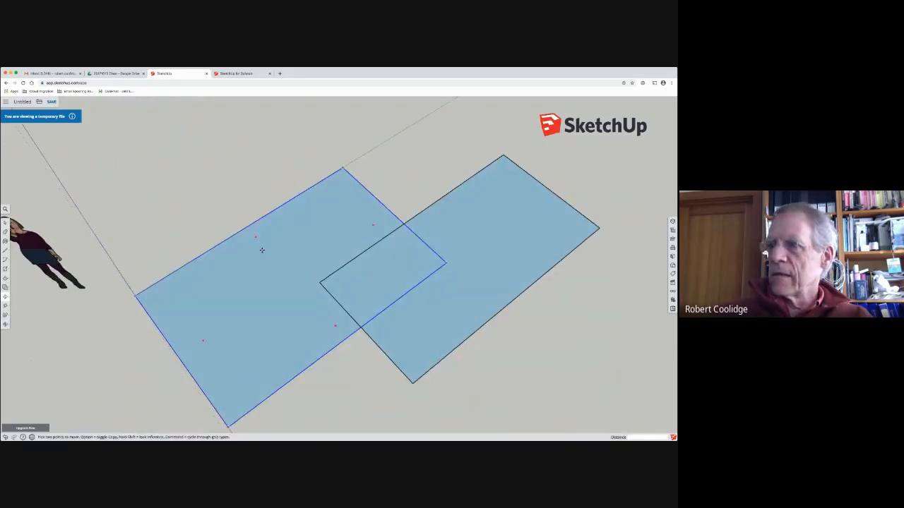
pyautogui.press('space')
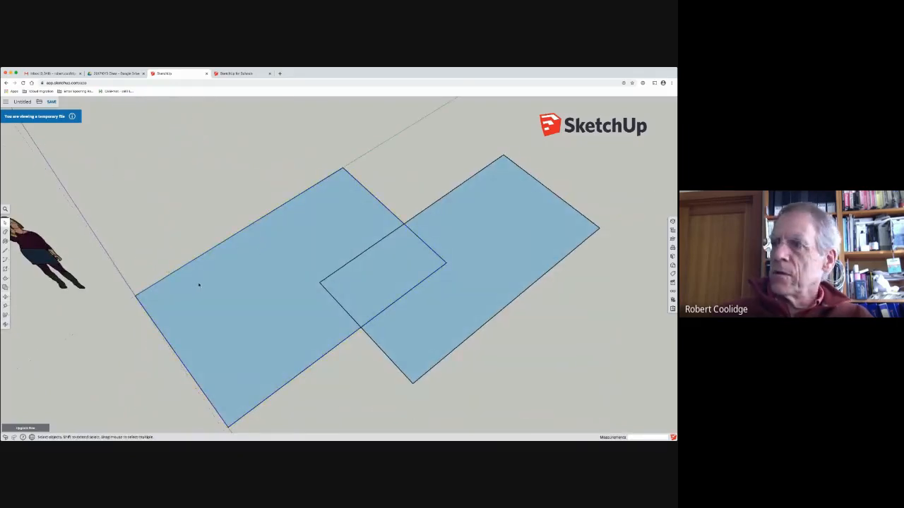
pyautogui.press('m')
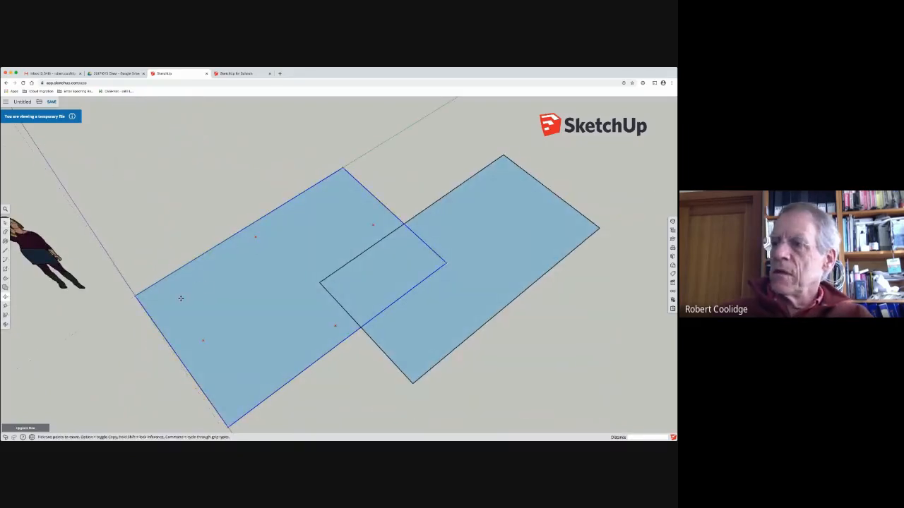
pyautogui.click(182, 299)
pyautogui.click(158, 252)
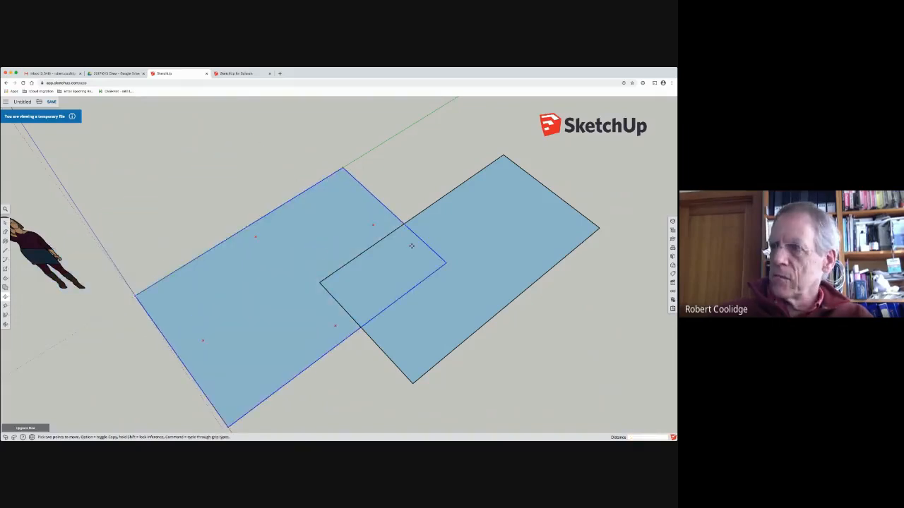
# Step: Delete the second rectangle group, keeping only the one at the origin
pyautogui.moveTo(357, 284); pyautogui.dragTo(393, 253, button='middle')
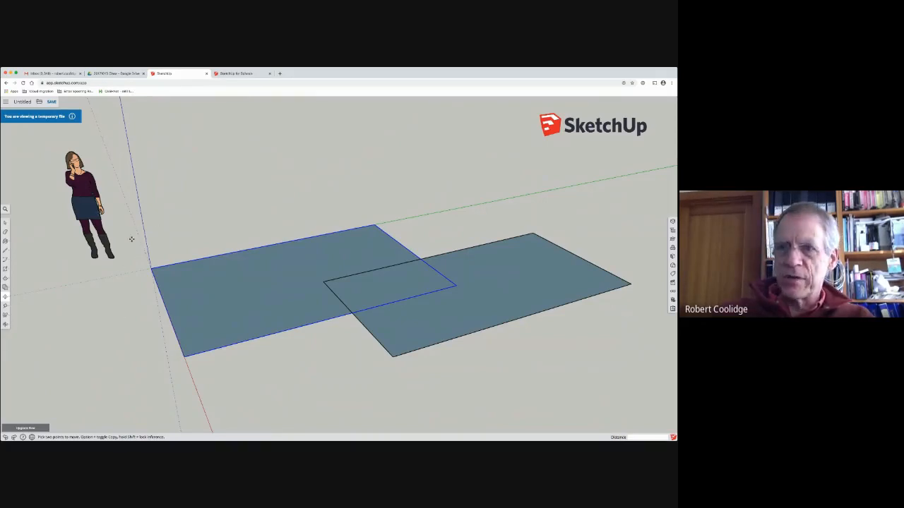
pyautogui.click(5, 223)
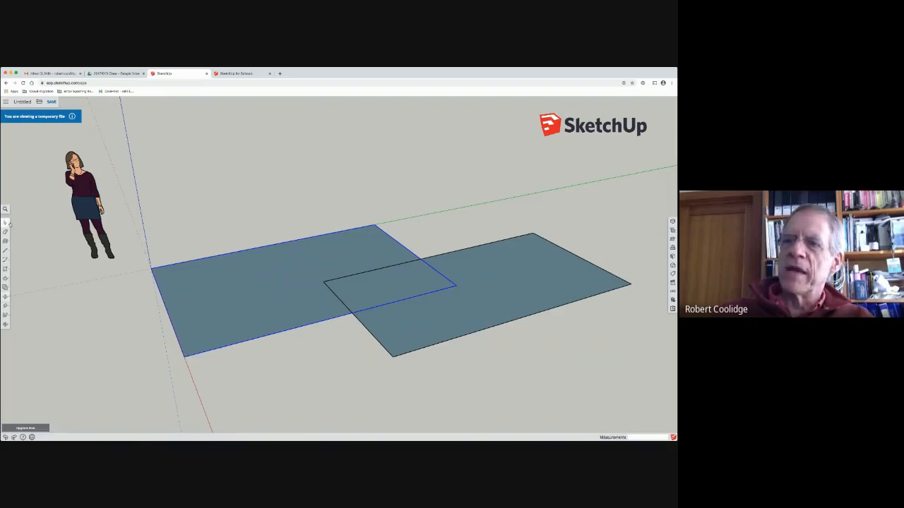
pyautogui.click(452, 262)
pyautogui.press('Delete')
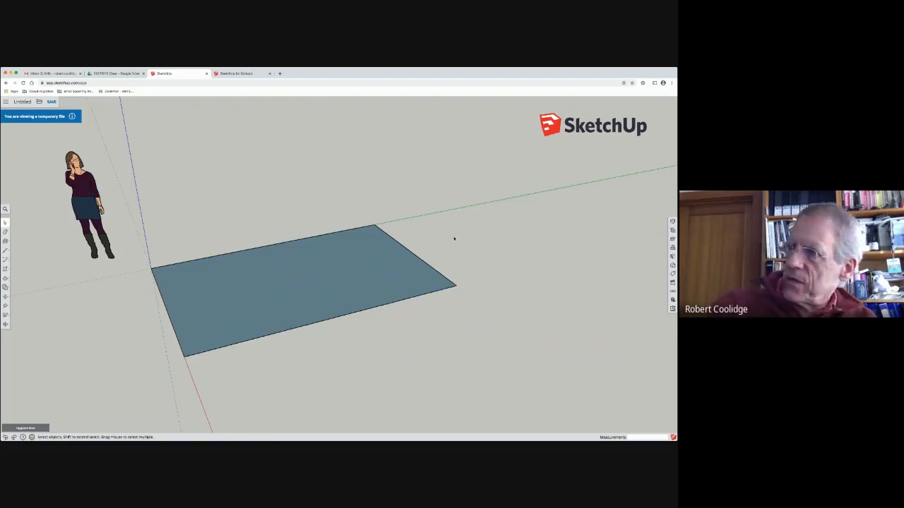
# Step: Orbit around the grouped rectangle to examine it from several sides and heights
pyautogui.moveTo(75, 330); pyautogui.dragTo(124, 261, button='middle')
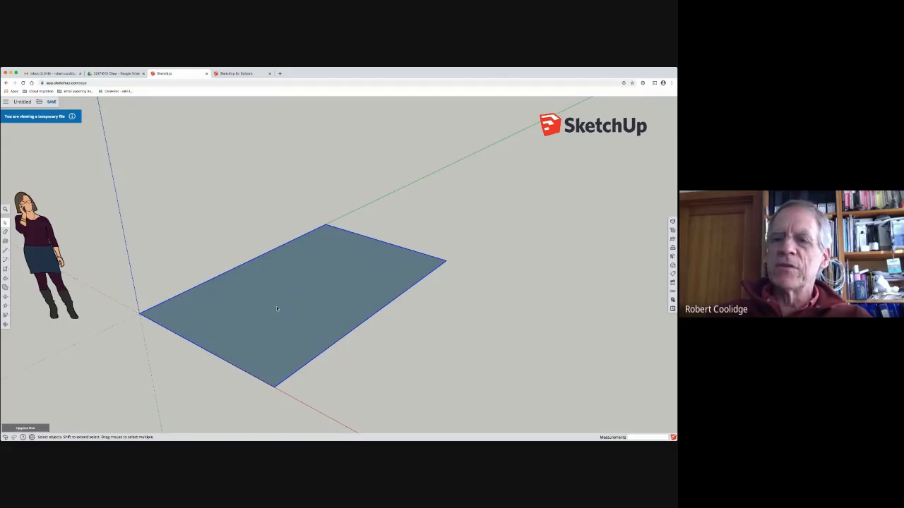
pyautogui.moveTo(278, 310); pyautogui.dragTo(271, 337, button='middle')
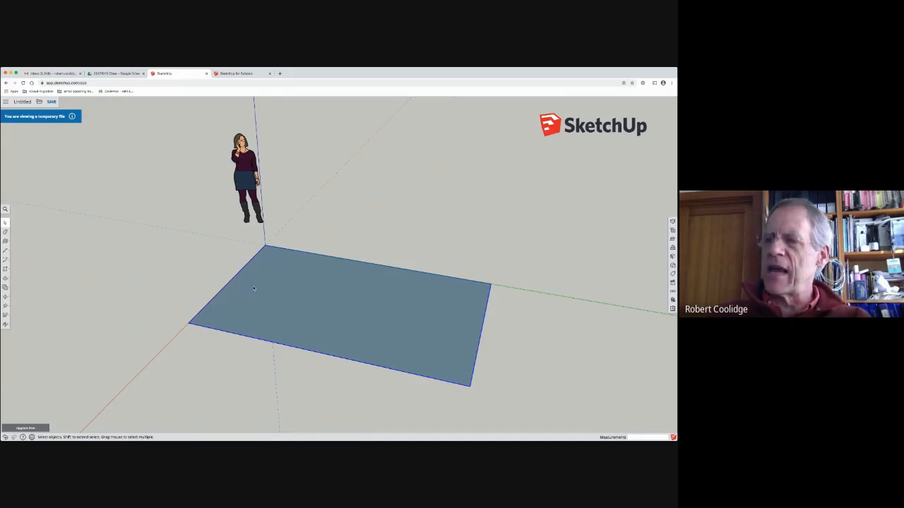
pyautogui.moveTo(327, 290)
pyautogui.mouseDown(button='middle')
pyautogui.moveTo(244, 252)
pyautogui.moveTo(234, 266)
pyautogui.moveTo(246, 289)
pyautogui.moveTo(236, 293)
pyautogui.moveTo(260, 288)
pyautogui.mouseUp(button='middle')
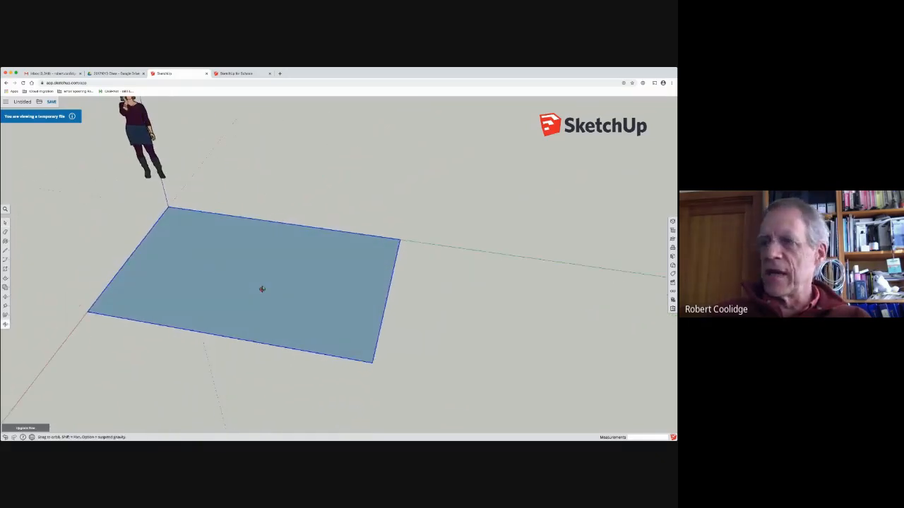
pyautogui.moveTo(28, 235)
pyautogui.mouseDown()
pyautogui.moveTo(55, 220)
pyautogui.moveTo(15, 223)
pyautogui.mouseUp()
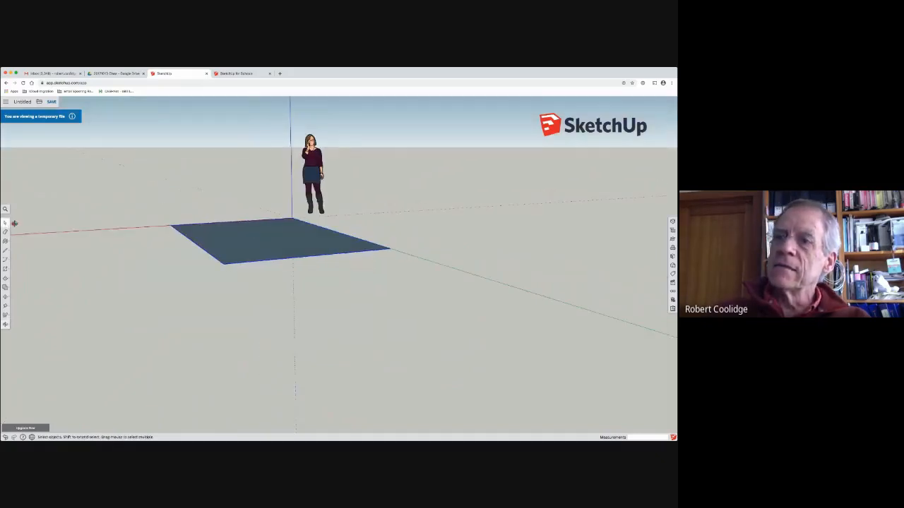
pyautogui.moveTo(319, 262)
pyautogui.mouseDown()
pyautogui.moveTo(255, 348)
pyautogui.moveTo(537, 335)
pyautogui.mouseUp()
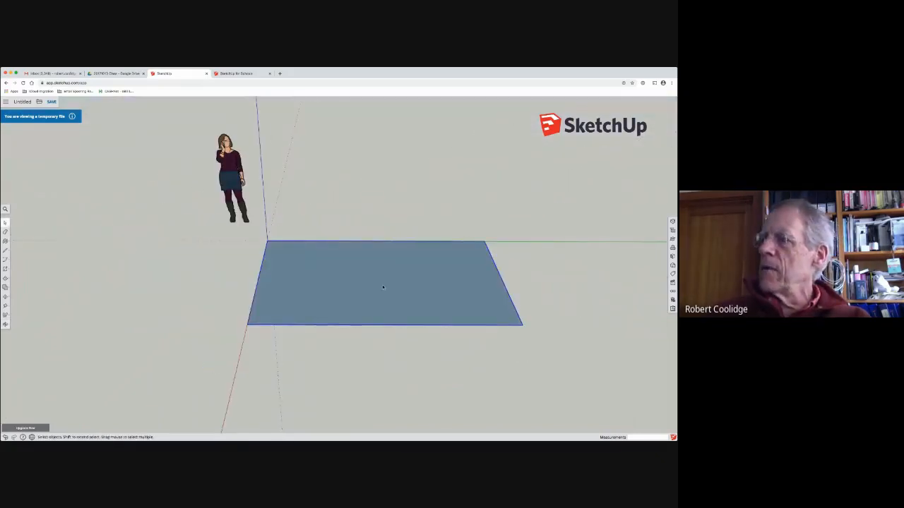
pyautogui.moveTo(147, 270)
pyautogui.mouseDown()
pyautogui.moveTo(198, 306)
pyautogui.moveTo(125, 285)
pyautogui.moveTo(133, 274)
pyautogui.moveTo(45, 244)
pyautogui.moveTo(90, 237)
pyautogui.mouseUp()
pyautogui.press('space')
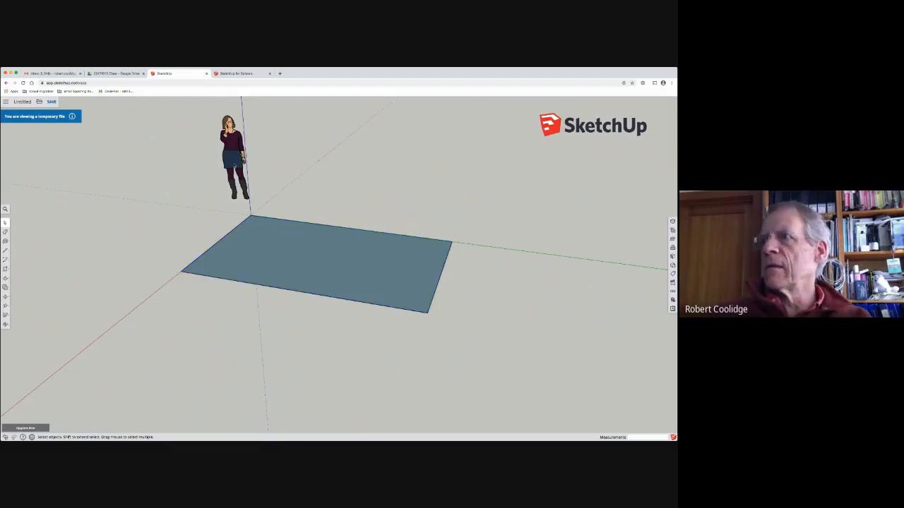
pyautogui.moveTo(219, 254)
pyautogui.mouseDown(button='middle')
pyautogui.moveTo(231, 276)
pyautogui.moveTo(331, 293)
pyautogui.moveTo(367, 314)
pyautogui.mouseUp(button='middle')
# Step: Zoom in and out on the origin corner, the far corner and the human figure to examine each up close
pyautogui.scroll(8, 247, 258)
pyautogui.scroll(-6, 243, 273)
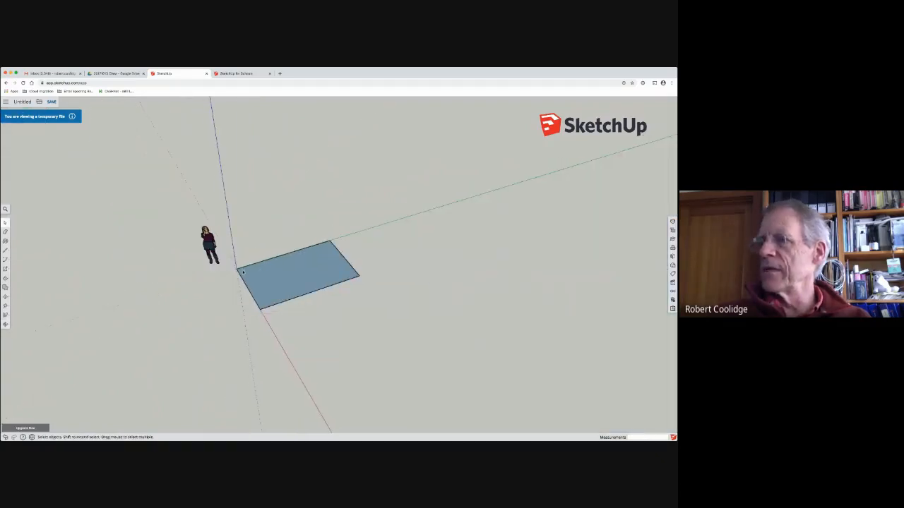
pyautogui.scroll(3, 226, 261)
pyautogui.scroll(-2, 214, 248)
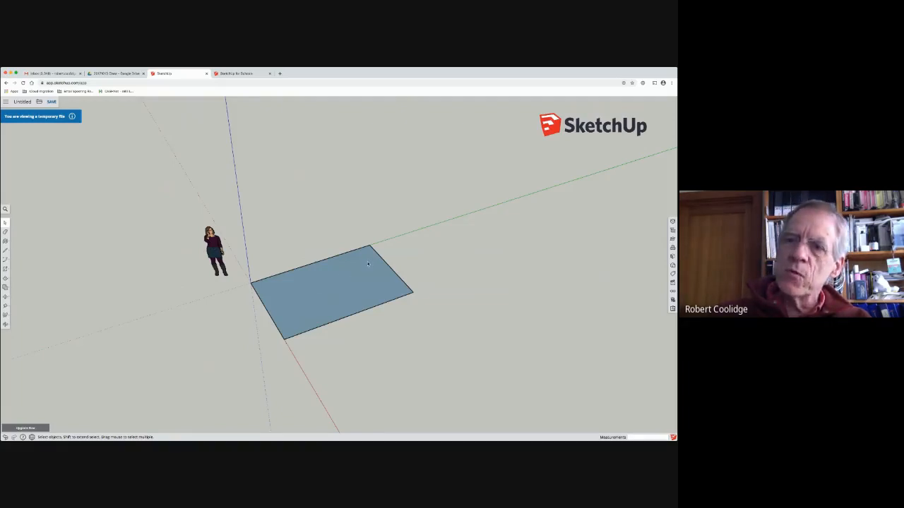
pyautogui.scroll(5, 366, 262)
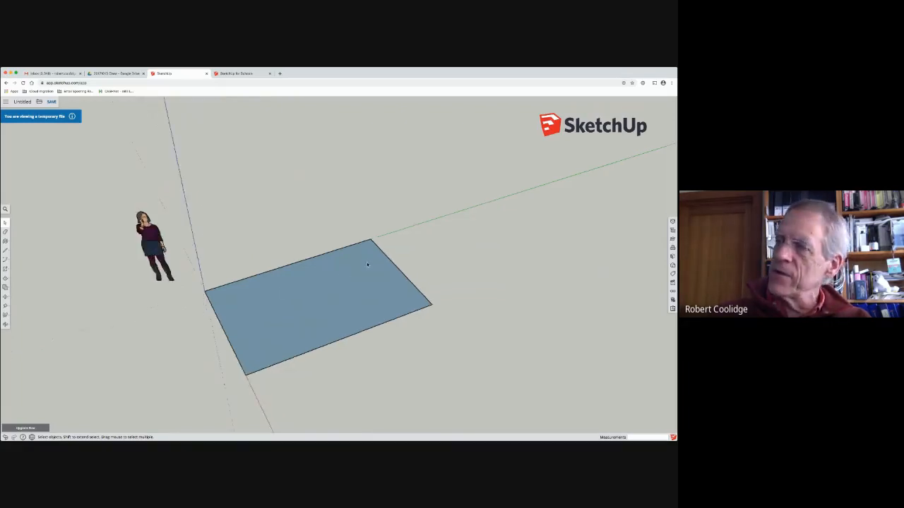
pyautogui.scroll(-8, 366, 262)
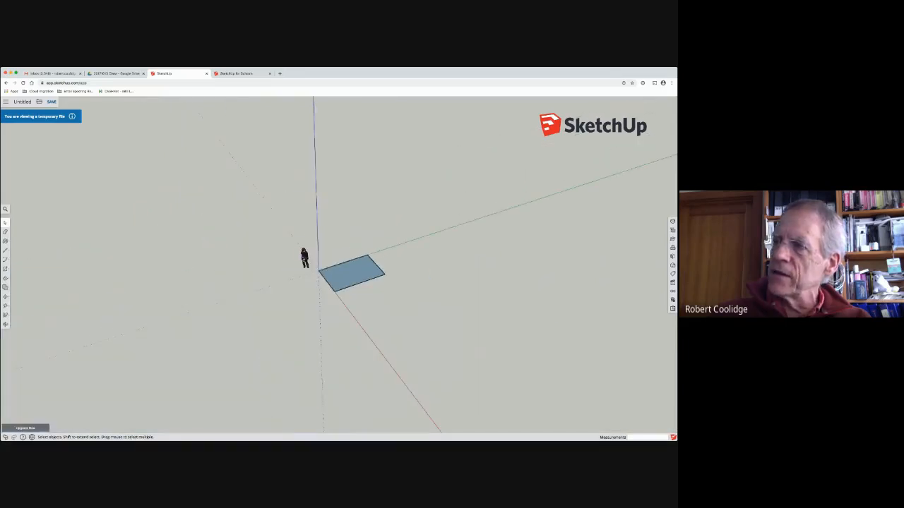
pyautogui.scroll(6, 305, 258)
pyautogui.scroll(-4, 306, 258)
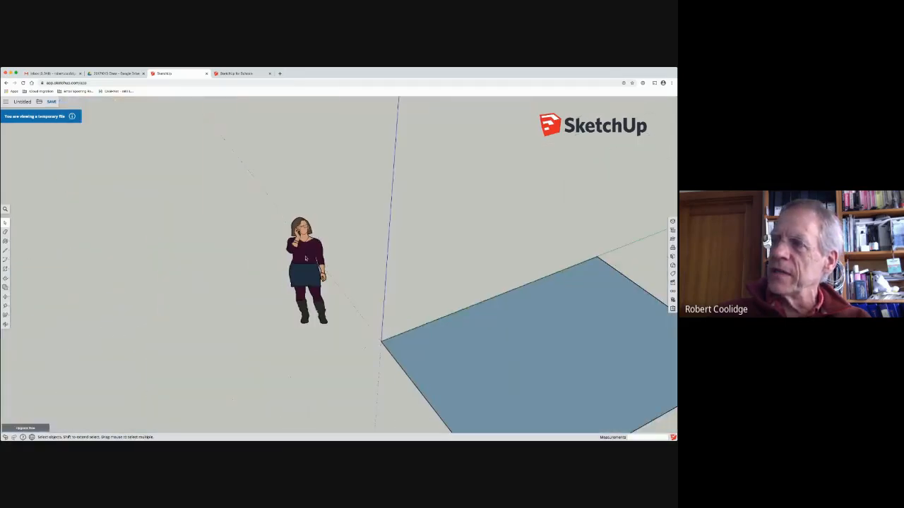
pyautogui.scroll(-2, 523, 336)
pyautogui.scroll(5, 547, 334)
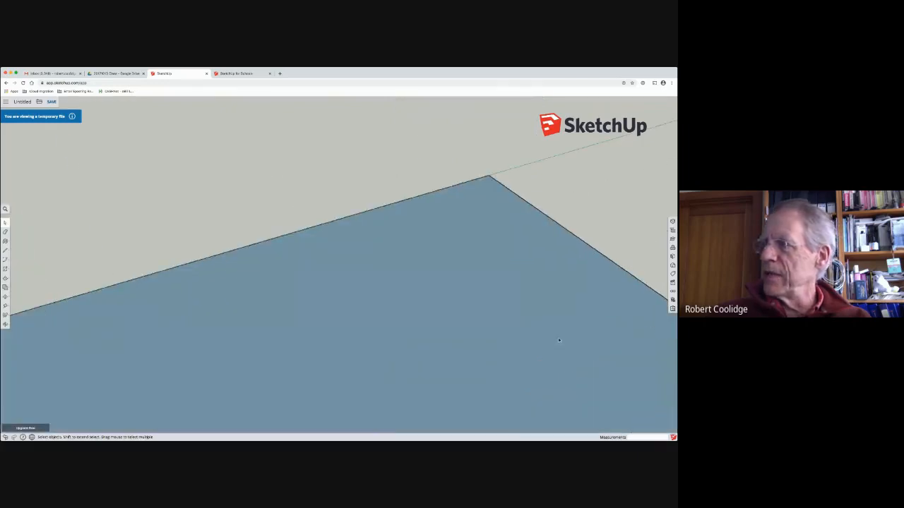
# Step: Examine the grouped rectangle from a lower angle and look over the commands available for it
pyautogui.scroll(-3, 558, 337)
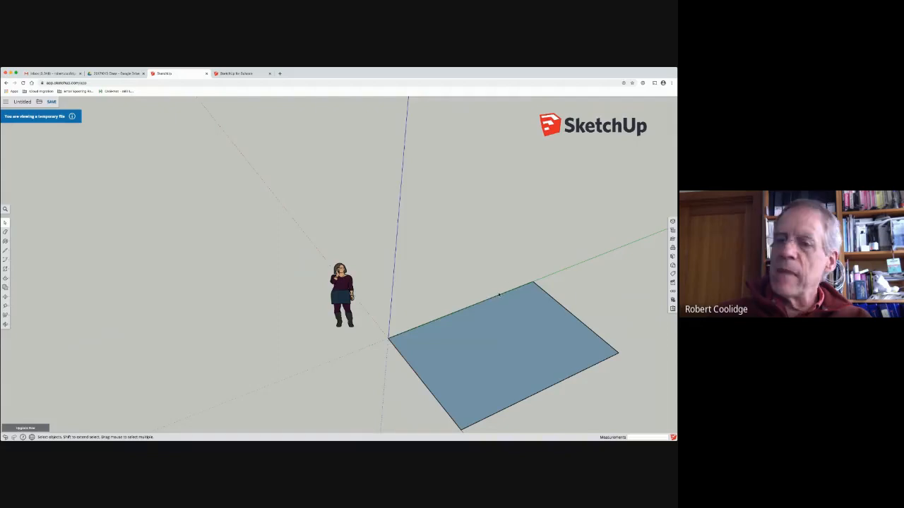
pyautogui.moveTo(498, 302); pyautogui.dragTo(349, 195, button='middle')
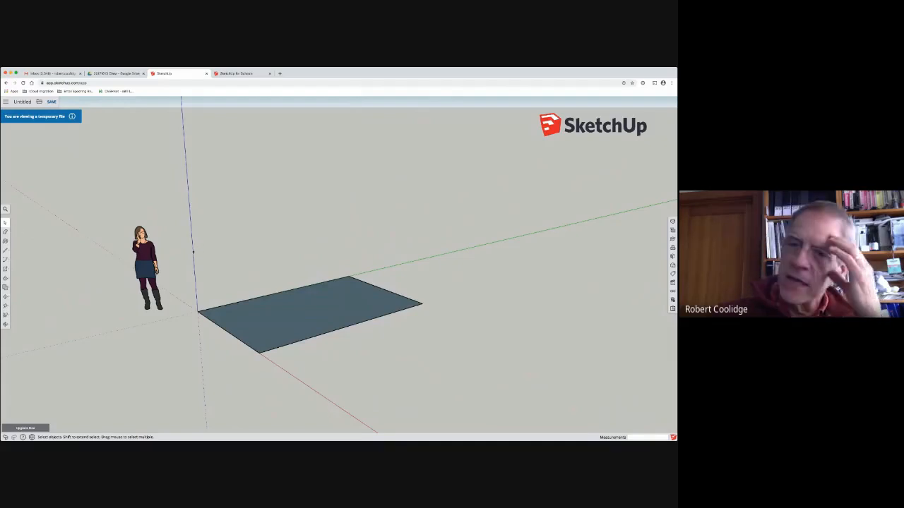
pyautogui.click(283, 315)
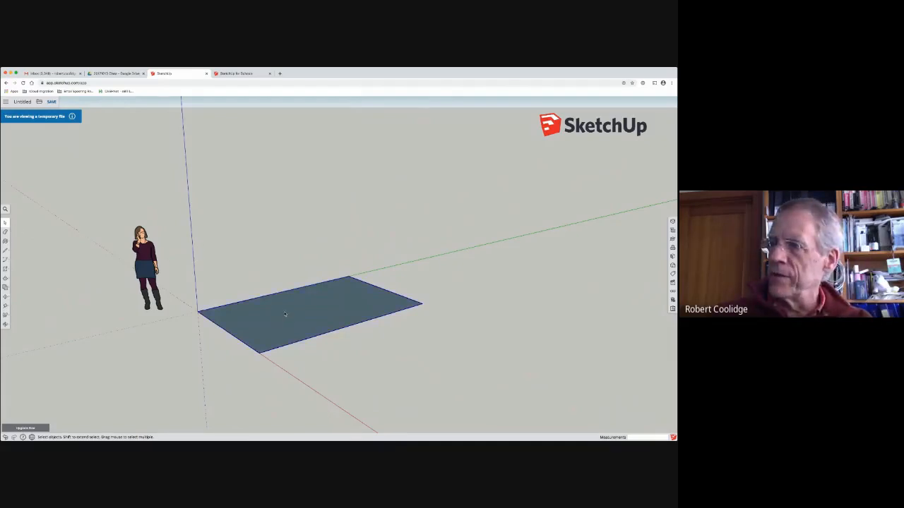
pyautogui.rightClick(285, 314)
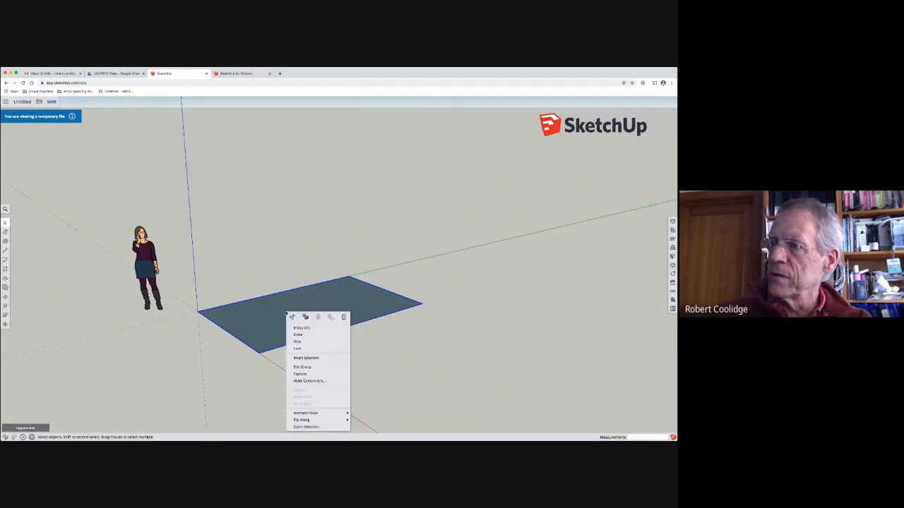
pyautogui.click(207, 363)
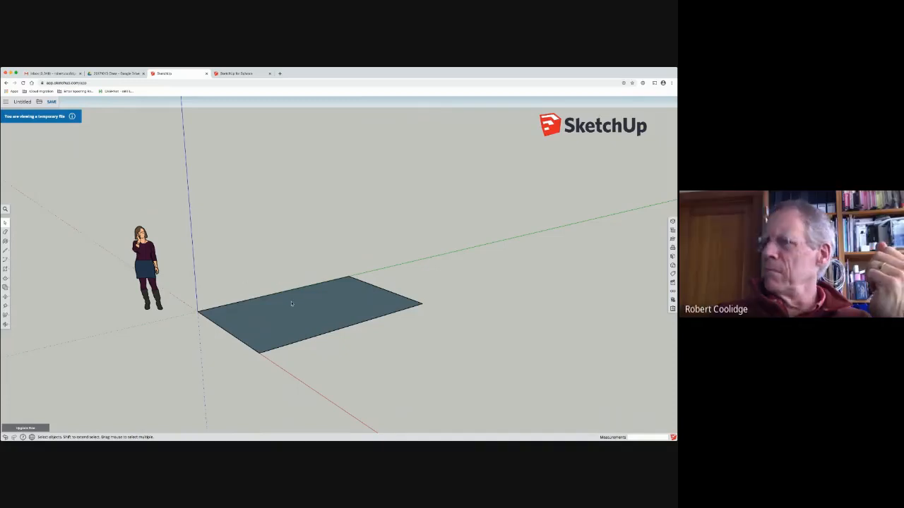
# Step: Open the rectangle group for editing and select the face inside it
pyautogui.moveTo(294, 303)
pyautogui.mouseDown(button='middle')
pyautogui.moveTo(190, 299)
pyautogui.moveTo(600, 301)
pyautogui.moveTo(284, 304)
pyautogui.moveTo(295, 290)
pyautogui.mouseUp(button='middle')
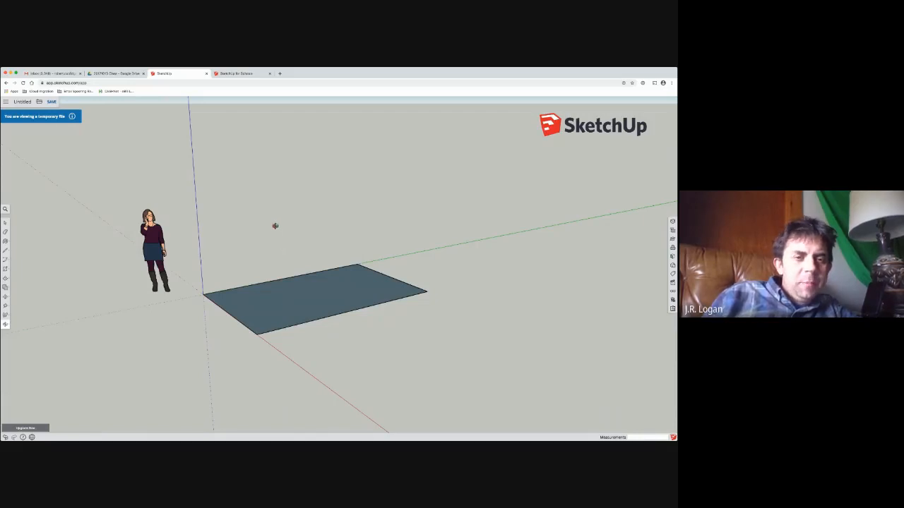
pyautogui.click(5, 223)
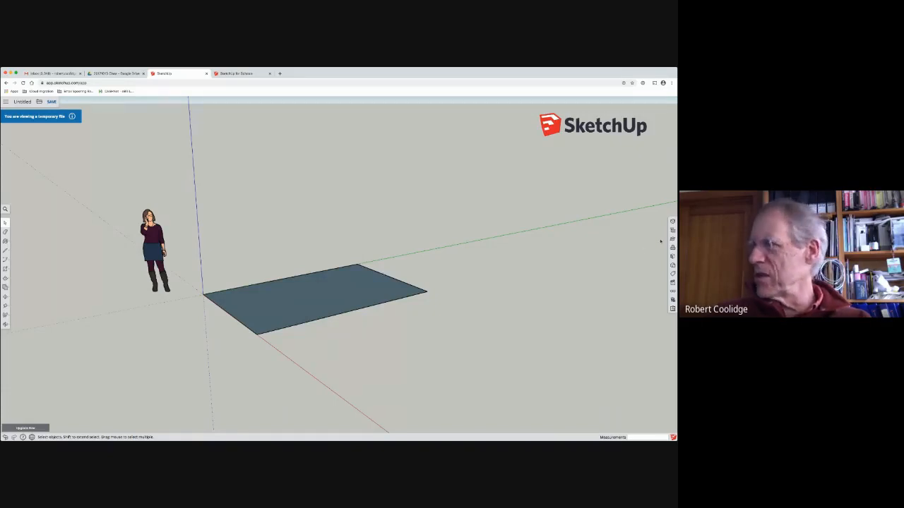
pyautogui.click(277, 298)
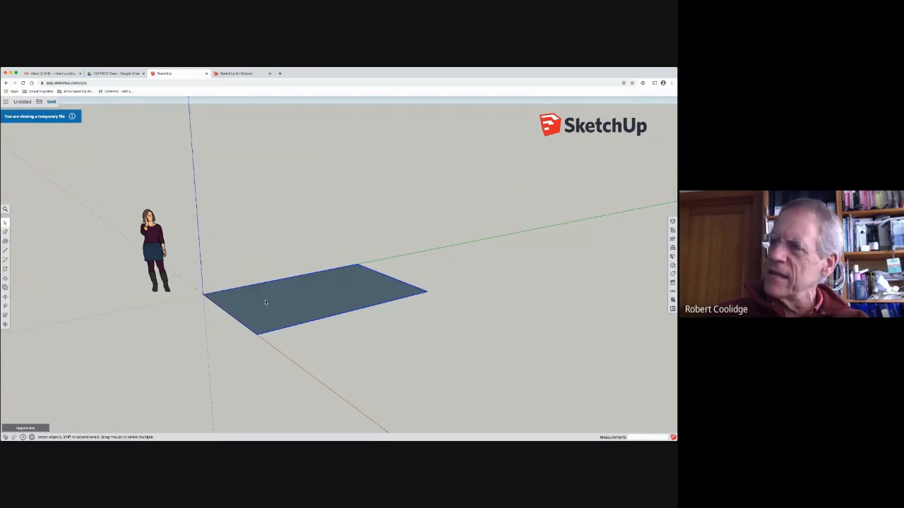
pyautogui.doubleClick(263, 303)
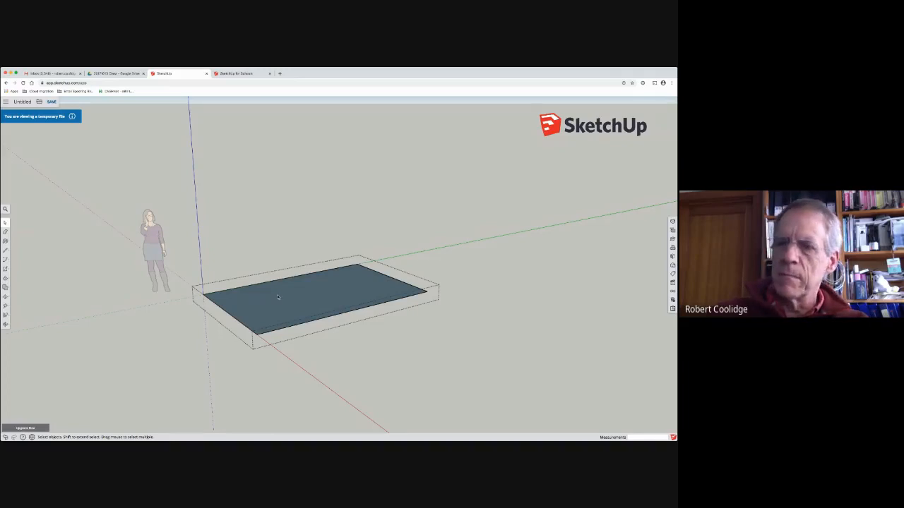
pyautogui.moveTo(283, 302); pyautogui.dragTo(270, 279, button='middle')
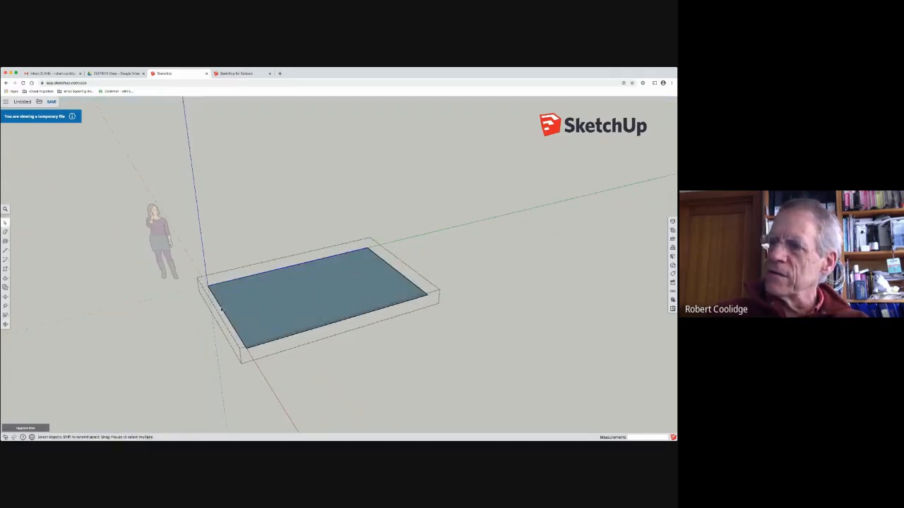
pyautogui.click(266, 309)
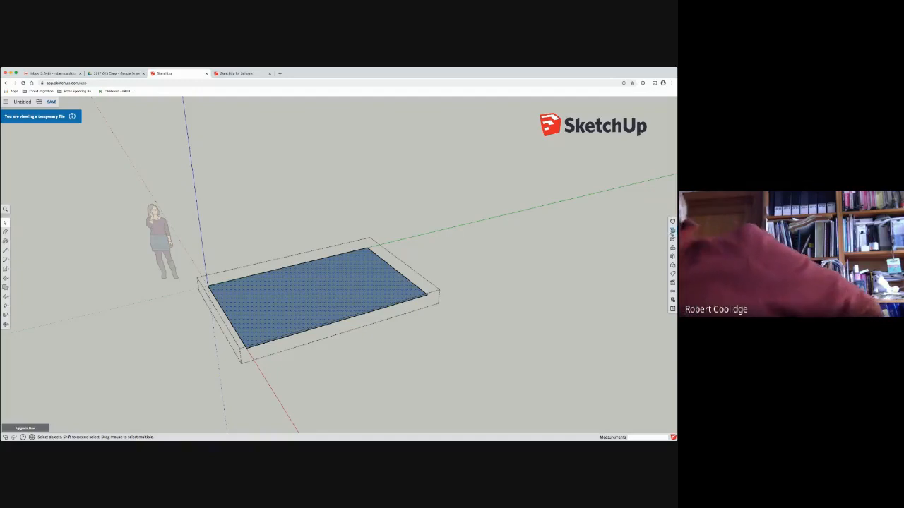
# Step: Display the Instructor help, the Materials collection and the Entity Info for the selected face
pyautogui.click(672, 238)
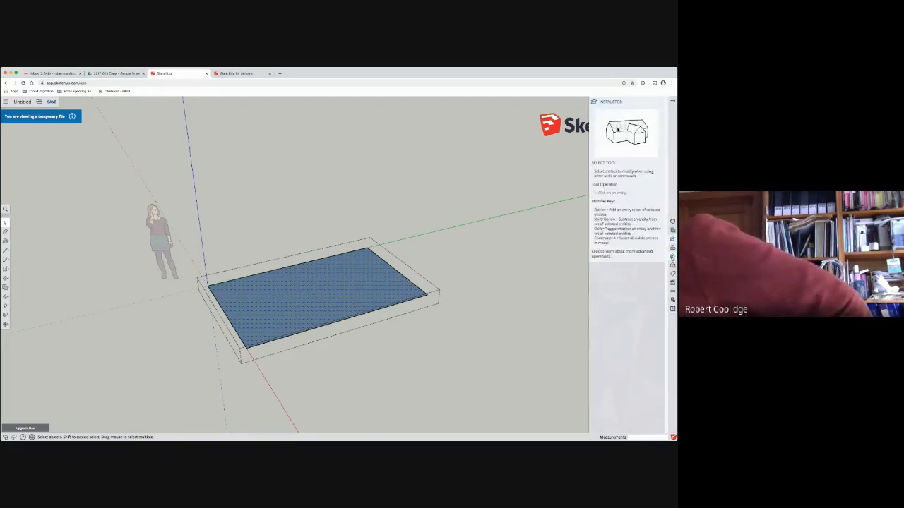
pyautogui.click(672, 257)
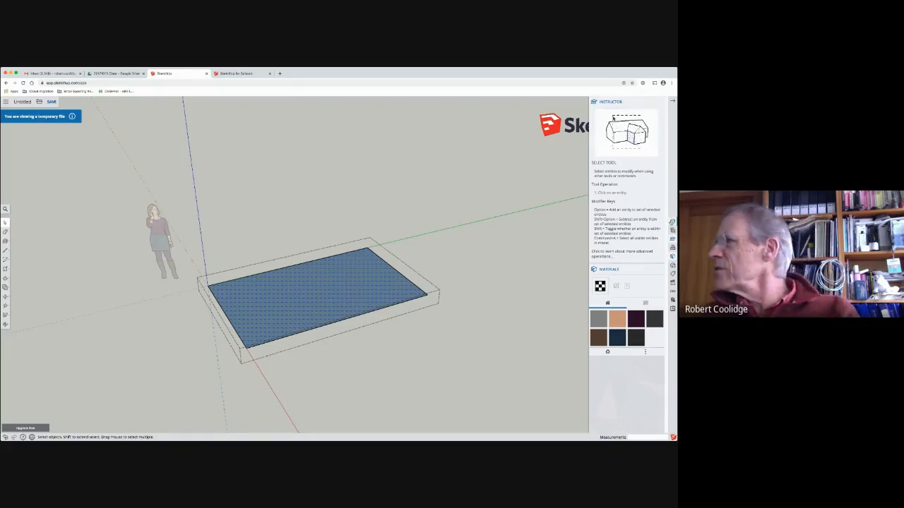
pyautogui.click(672, 220)
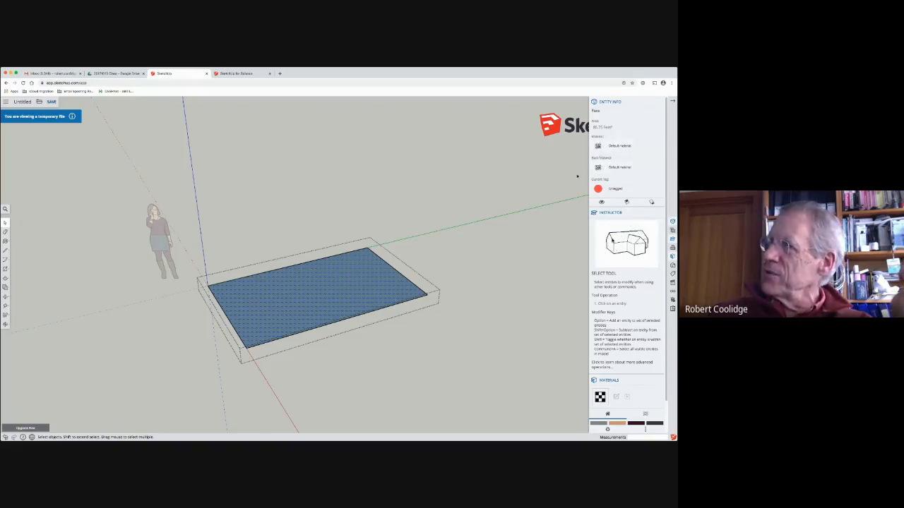
# Step: Close the Instructor help and paint the underside of the rectangle with the Helen_Skin material
pyautogui.moveTo(280, 300); pyautogui.dragTo(337, 135, button='middle')
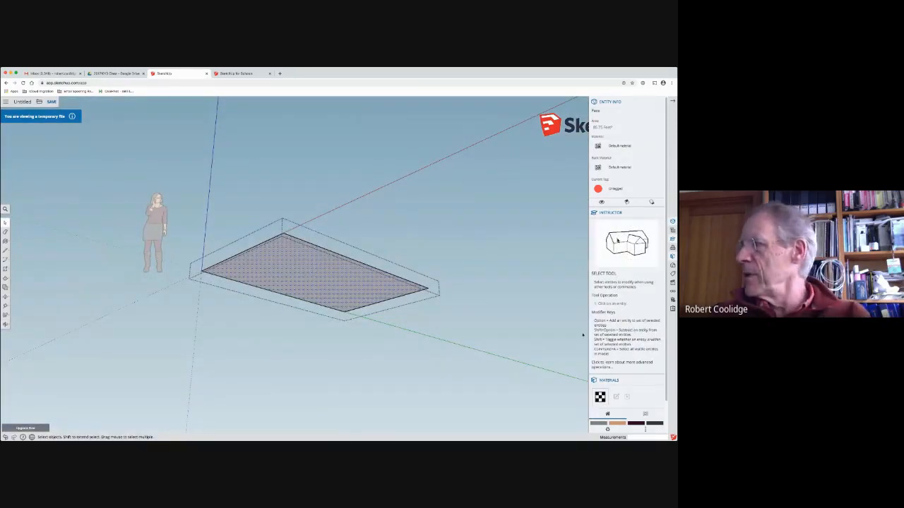
pyautogui.click(660, 213)
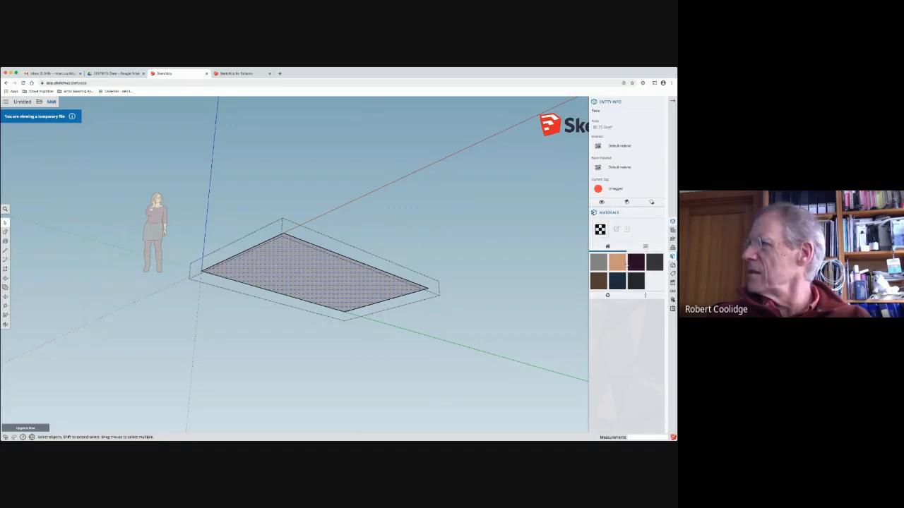
pyautogui.click(617, 264)
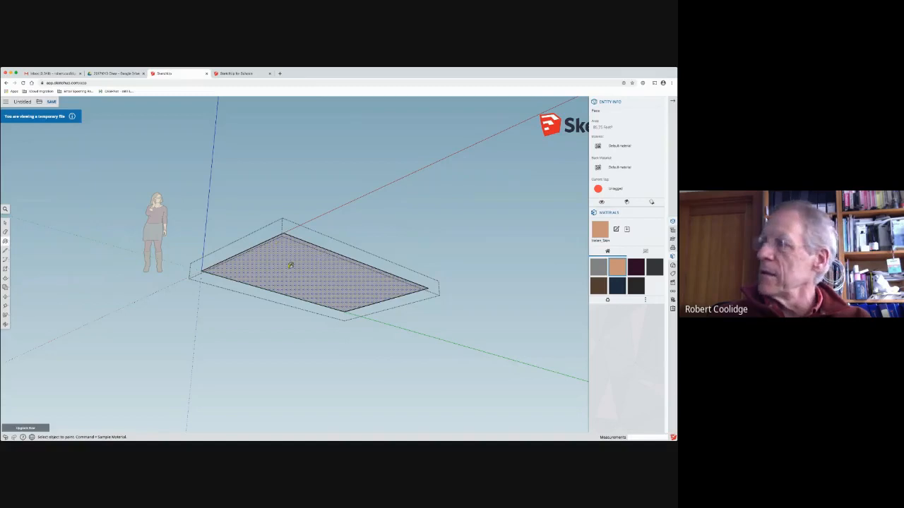
pyautogui.click(305, 252)
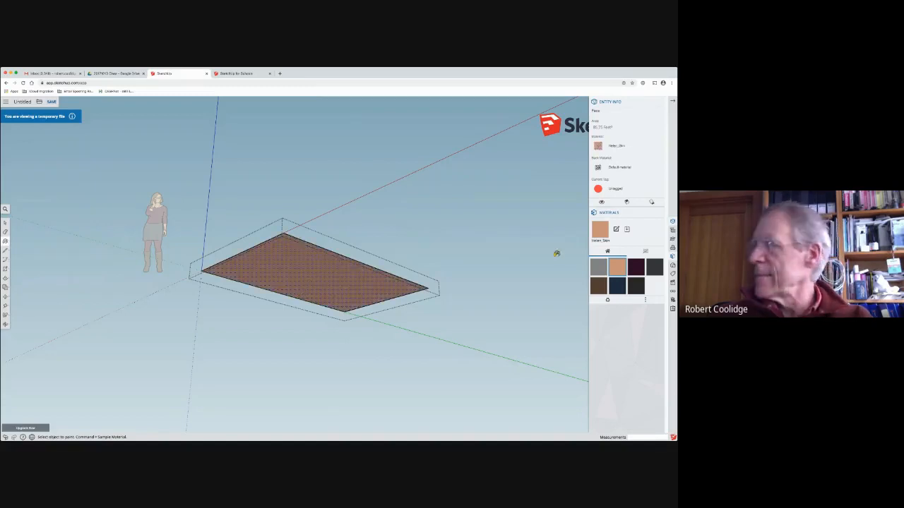
# Step: Show the material library categories and view the rectangle from above and below to compare its top and painted underside
pyautogui.click(645, 252)
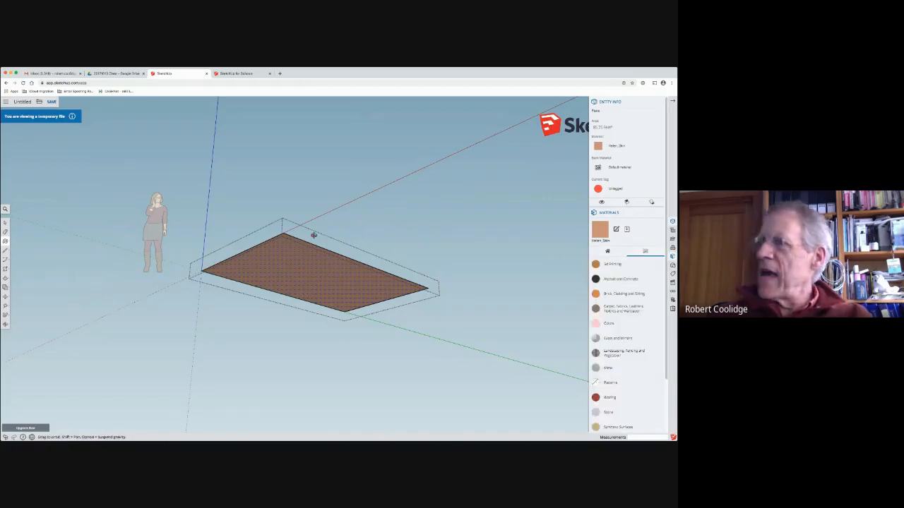
pyautogui.moveTo(313, 234)
pyautogui.mouseDown(button='middle')
pyautogui.moveTo(236, 403)
pyautogui.moveTo(297, 128)
pyautogui.moveTo(223, 375)
pyautogui.mouseUp(button='middle')
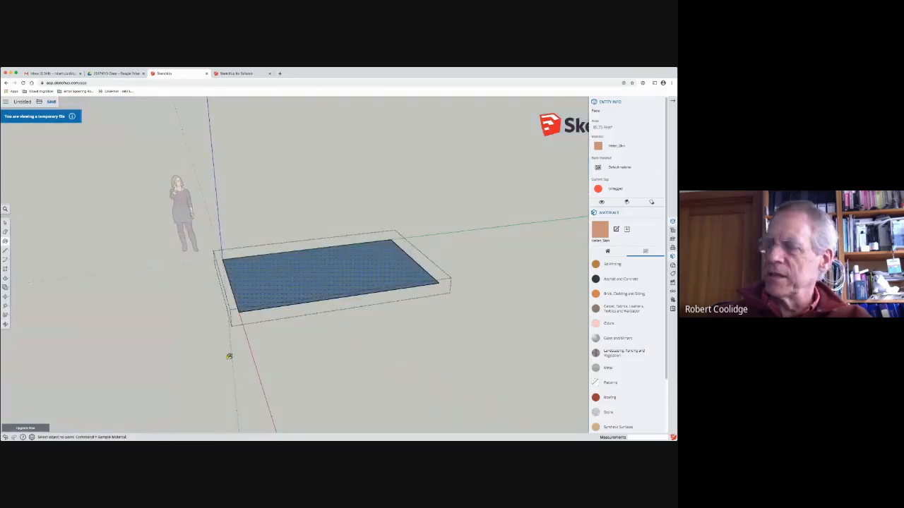
pyautogui.moveTo(293, 332); pyautogui.dragTo(351, 139, button='middle')
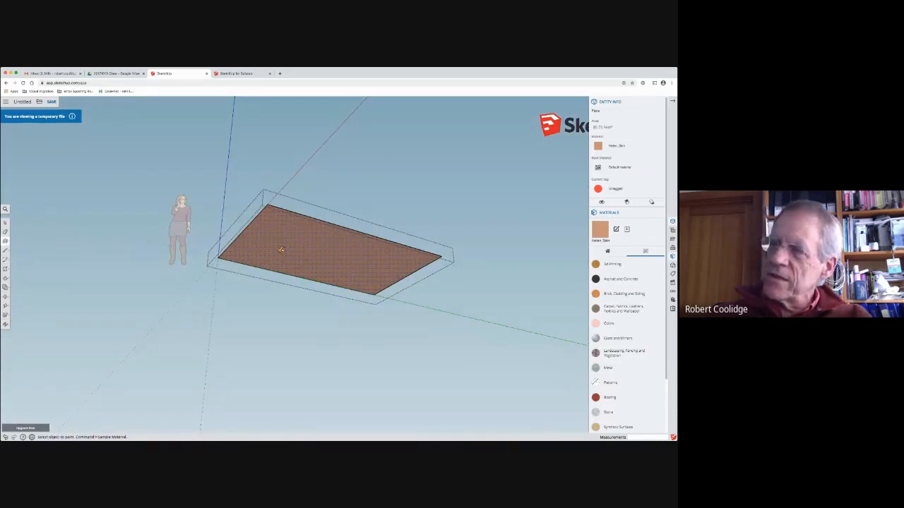
pyautogui.moveTo(296, 233); pyautogui.dragTo(236, 351, button='middle')
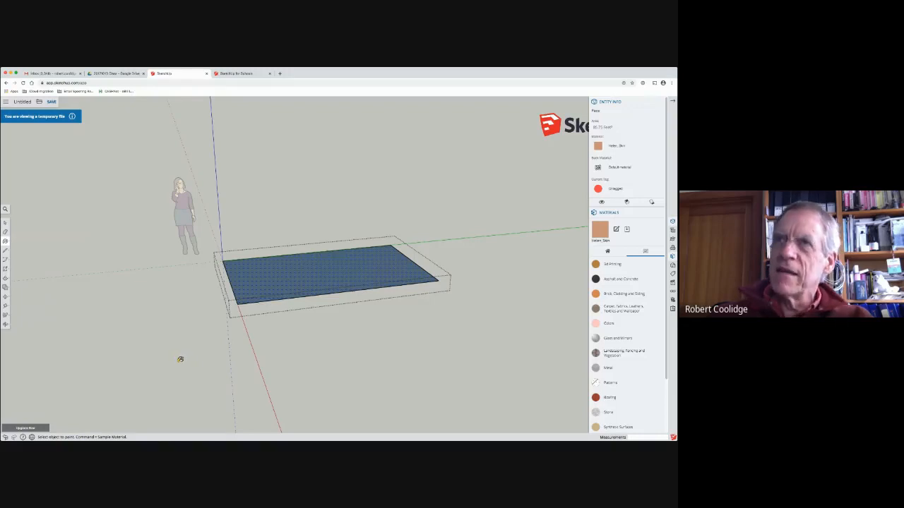
pyautogui.moveTo(240, 339)
pyautogui.mouseDown(button='middle')
pyautogui.moveTo(219, 355)
pyautogui.moveTo(359, 160)
pyautogui.moveTo(325, 163)
pyautogui.moveTo(315, 182)
pyautogui.moveTo(262, 344)
pyautogui.moveTo(282, 234)
pyautogui.moveTo(283, 168)
pyautogui.moveTo(246, 360)
pyautogui.moveTo(222, 357)
pyautogui.mouseUp(button='middle')
pyautogui.press('b')
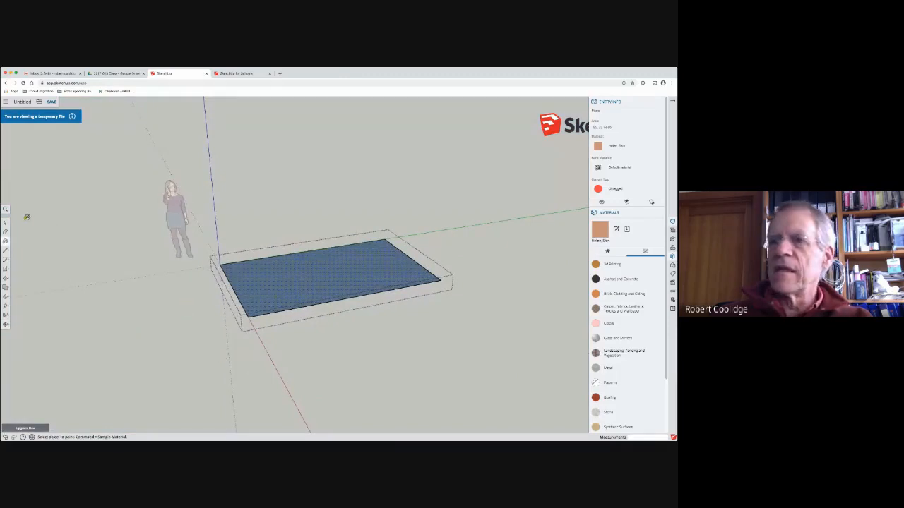
pyautogui.click(5, 223)
pyautogui.moveTo(289, 311); pyautogui.dragTo(244, 261, button='middle')
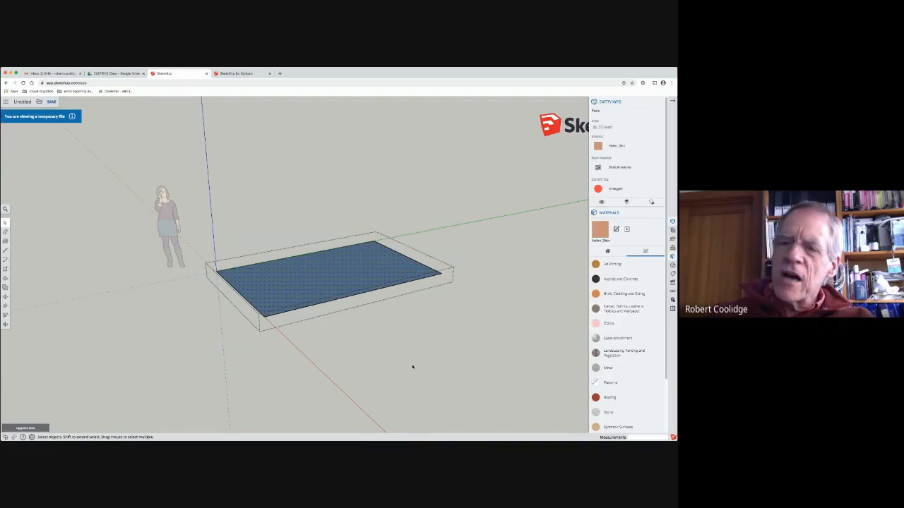
pyautogui.moveTo(357, 355); pyautogui.dragTo(383, 141, button='middle')
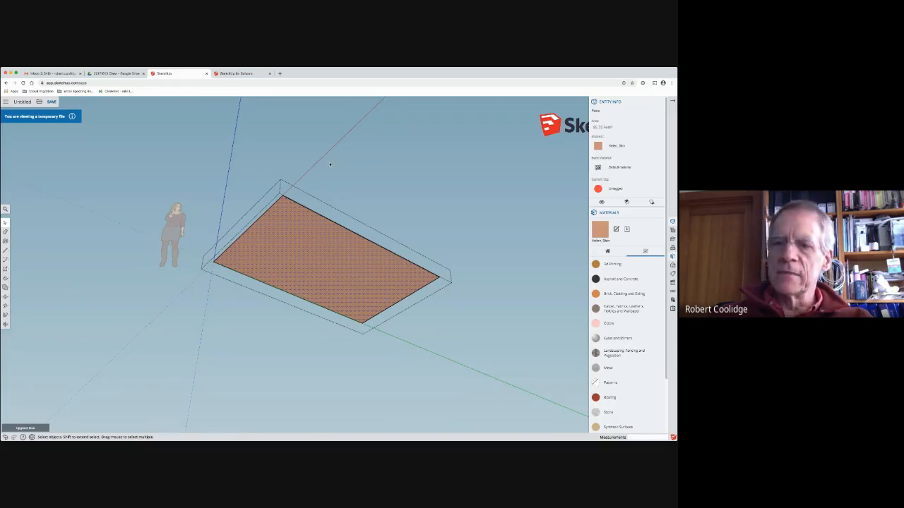
pyautogui.moveTo(300, 222)
pyautogui.mouseDown(button='middle')
pyautogui.moveTo(262, 323)
pyautogui.moveTo(284, 232)
pyautogui.moveTo(302, 227)
pyautogui.mouseUp(button='middle')
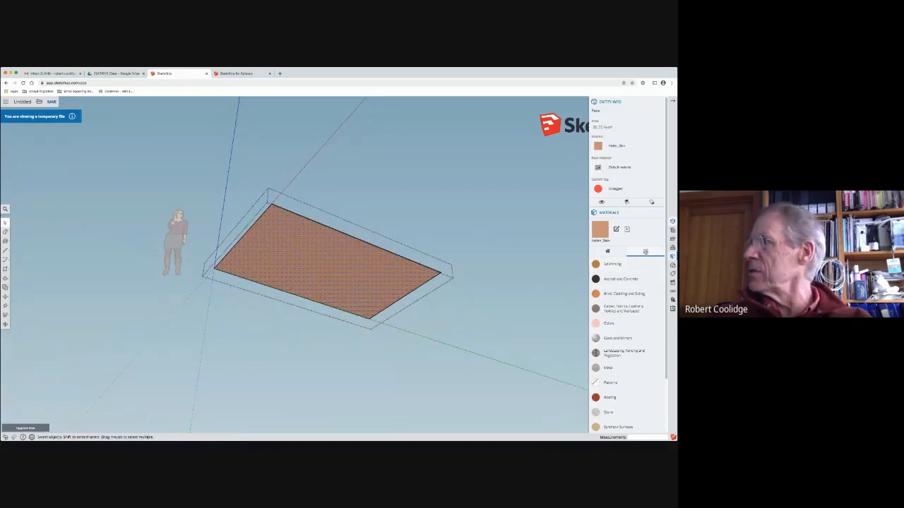
# Step: Look through the full list of material categories, from 3D Printing to Wood
pyautogui.scroll(-2, 617, 377)
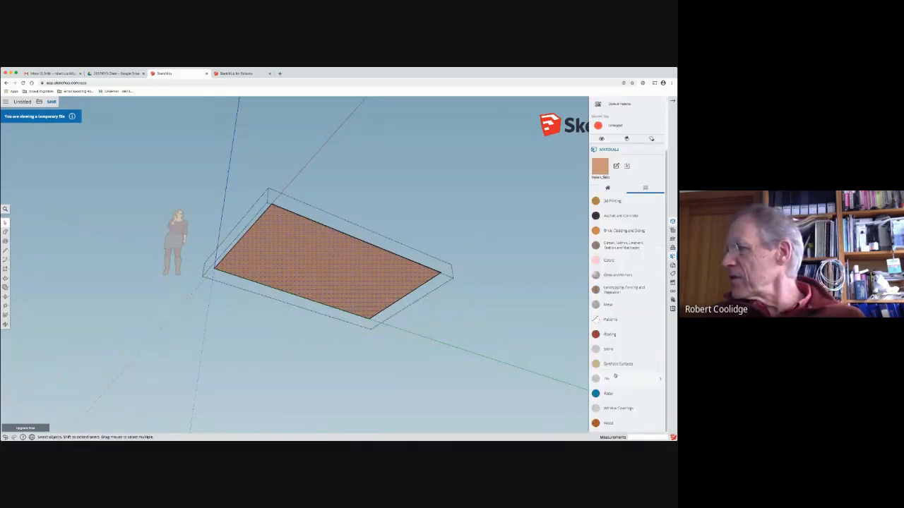
pyautogui.scroll(2, 614, 377)
pyautogui.scroll(-2, 613, 378)
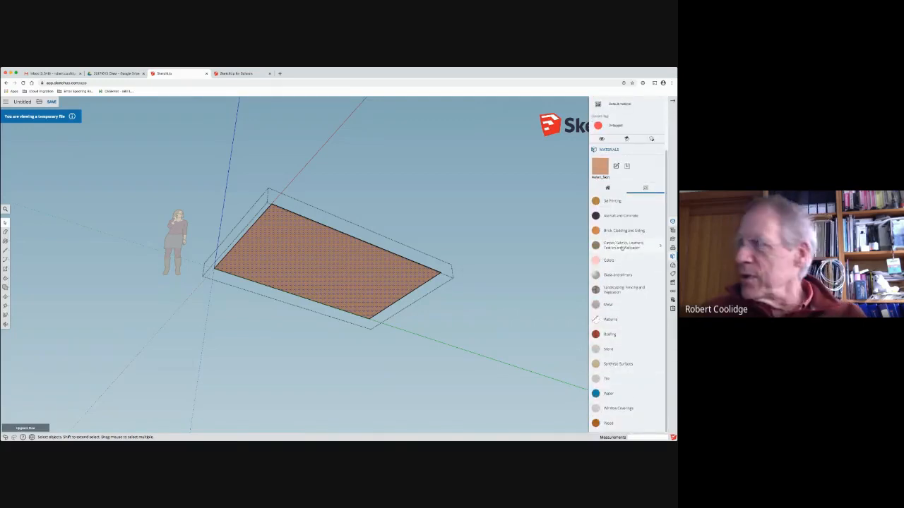
pyautogui.scroll(1, 617, 304)
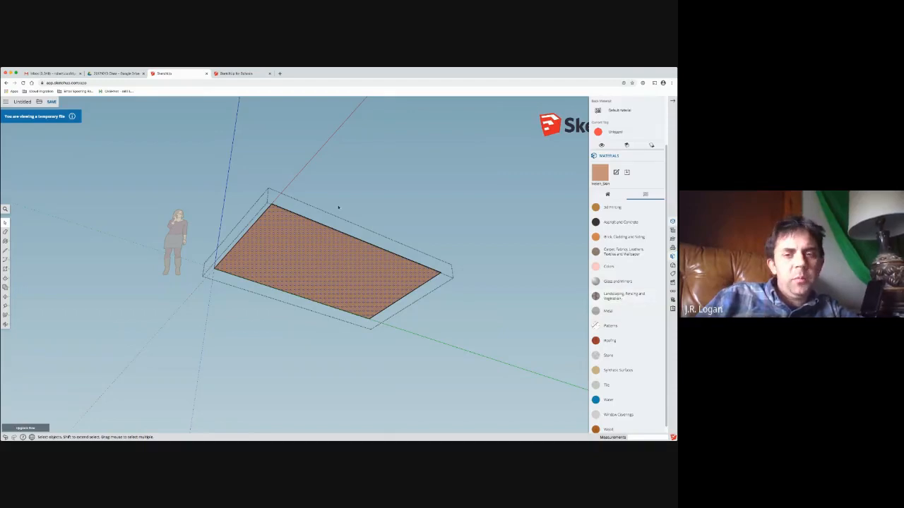
pyautogui.moveTo(339, 204); pyautogui.dragTo(347, 177, button='middle')
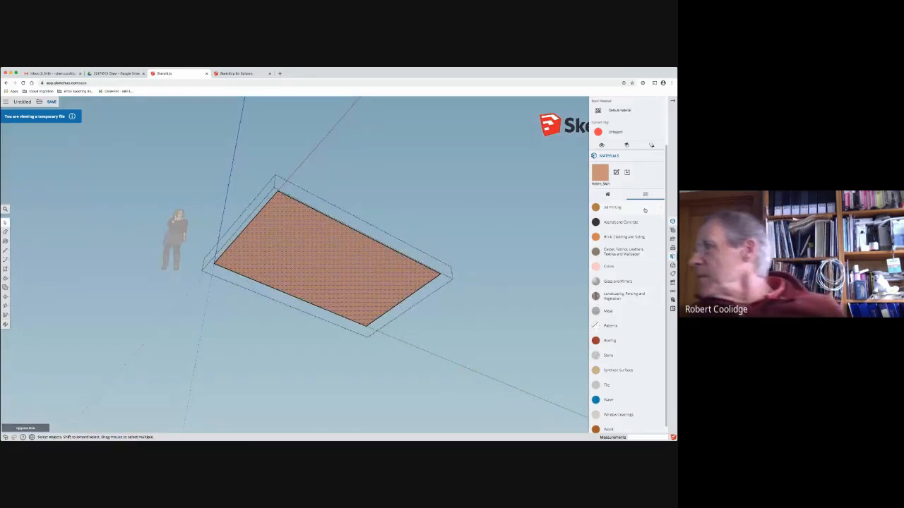
# Step: Show the materials used in the model, pick the Helen glasses material, and display the library's Metal collection
pyautogui.click(607, 194)
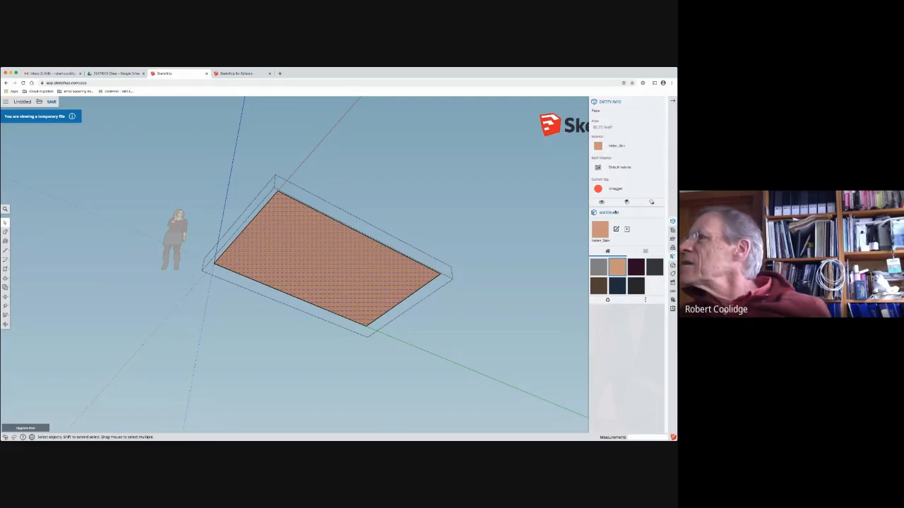
pyautogui.click(598, 267)
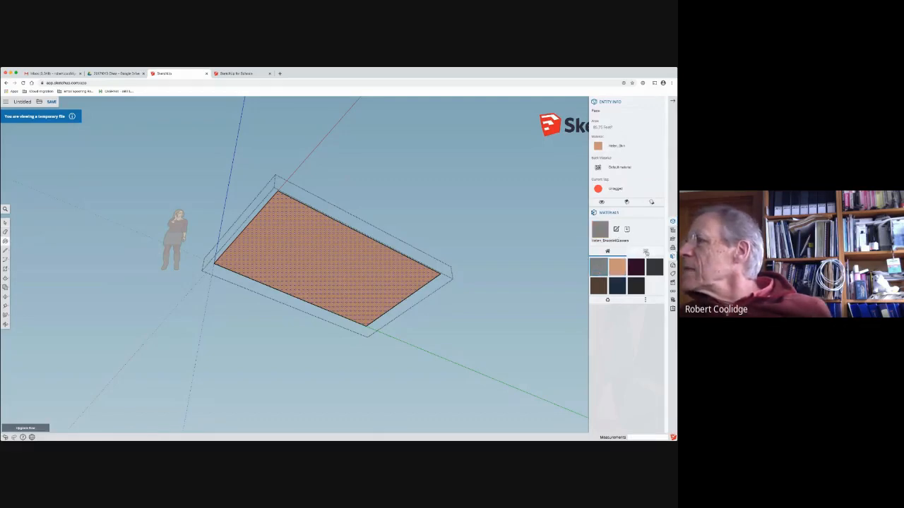
pyautogui.click(645, 252)
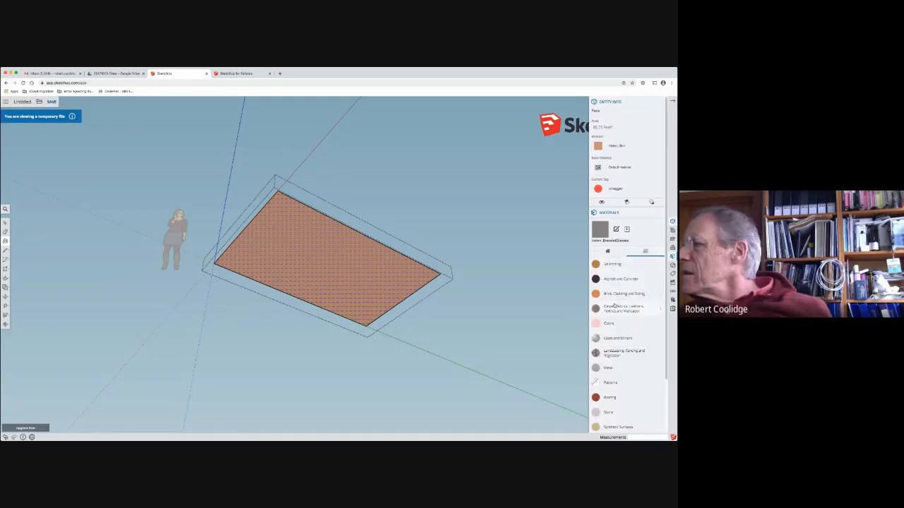
pyautogui.scroll(-2, 632, 349)
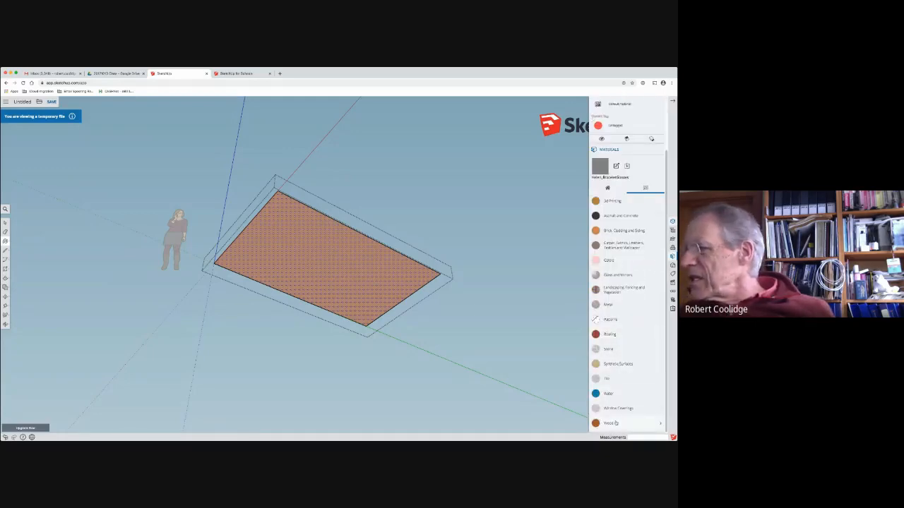
pyautogui.click(607, 304)
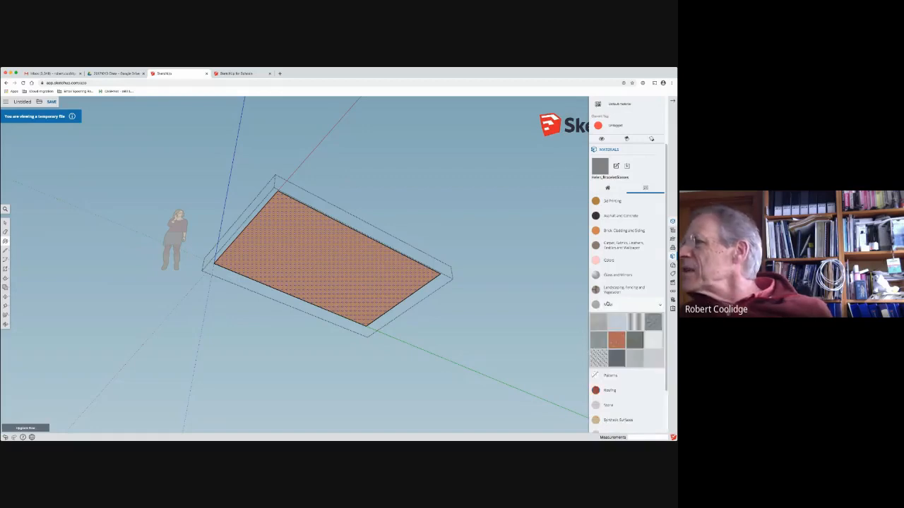
# Step: Paint the underside of the rectangle with Translucent Glass Gray from the Glass and Mirrors collection
pyautogui.click(611, 275)
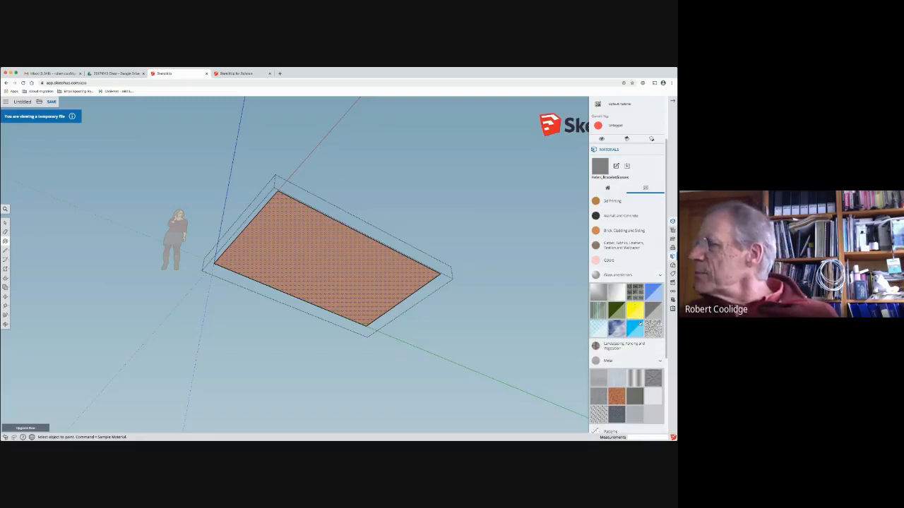
pyautogui.click(653, 312)
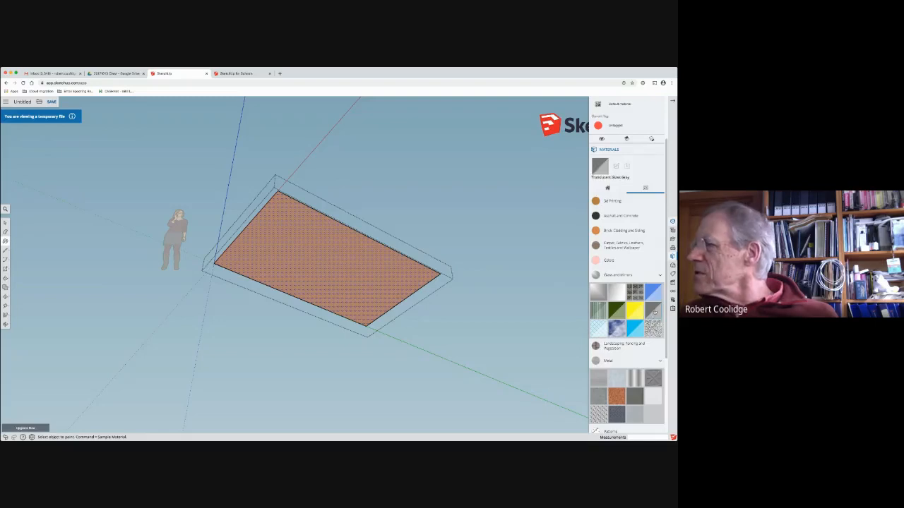
pyautogui.click(288, 239)
# Step: View the rectangle from below and from above to compare its glass underside with its top face
pyautogui.moveTo(304, 225)
pyautogui.mouseDown(button='middle')
pyautogui.moveTo(337, 224)
pyautogui.moveTo(106, 215)
pyautogui.mouseUp(button='middle')
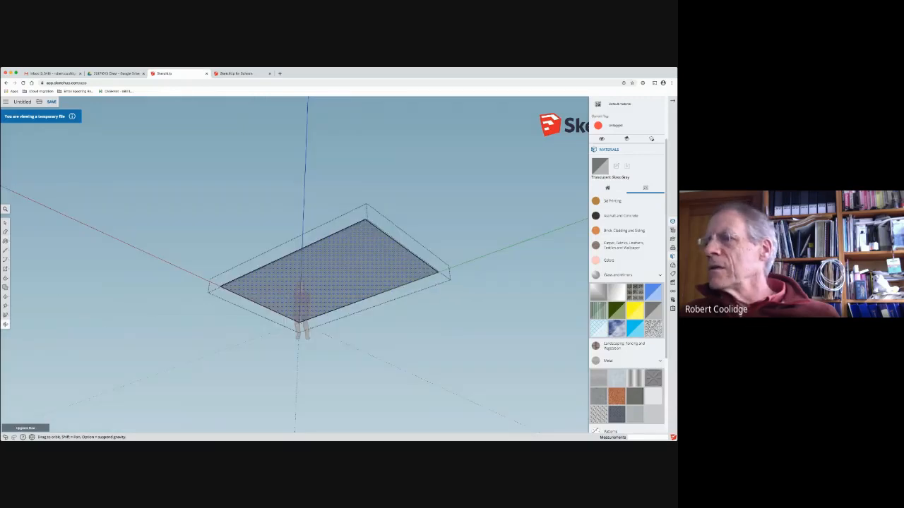
pyautogui.moveTo(21, 230)
pyautogui.mouseDown(button='middle')
pyautogui.moveTo(199, 252)
pyautogui.moveTo(75, 282)
pyautogui.moveTo(38, 278)
pyautogui.moveTo(22, 275)
pyautogui.moveTo(7, 227)
pyautogui.mouseUp(button='middle')
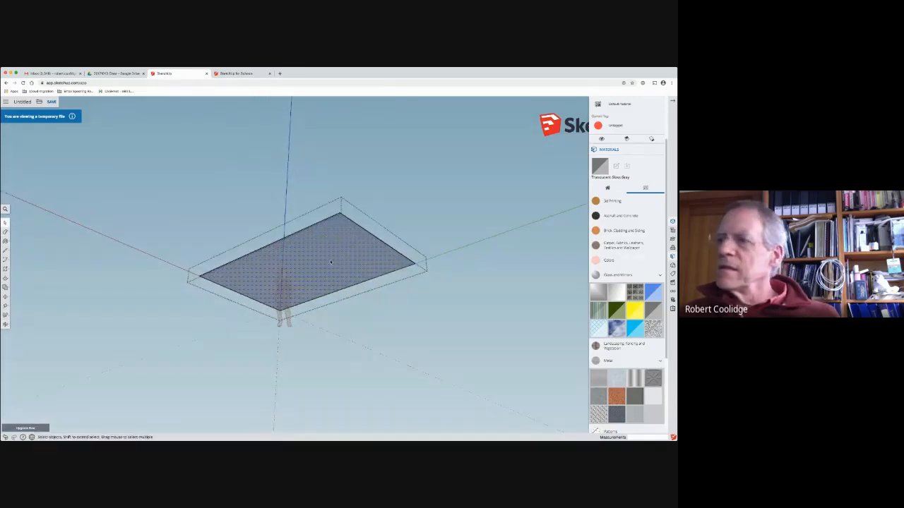
pyautogui.moveTo(320, 264); pyautogui.dragTo(543, 395, button='middle')
pyautogui.moveTo(388, 308); pyautogui.dragTo(139, 246, button='middle')
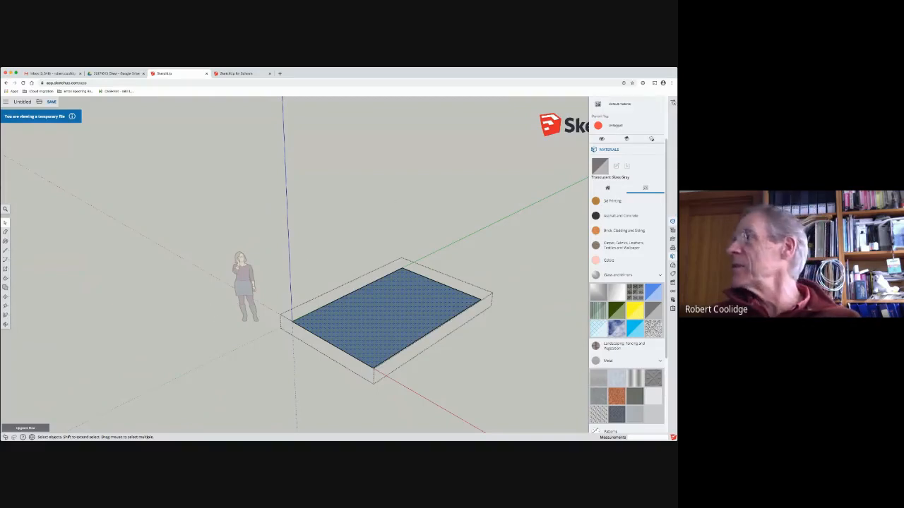
# Step: Hide the Entity Info and Materials displays and leave the rectangle group's editing mode
pyautogui.click(673, 102)
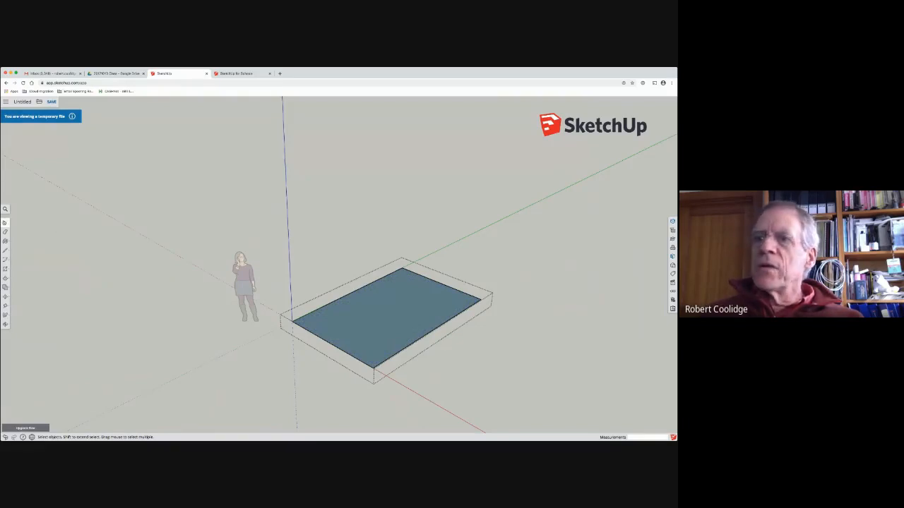
pyautogui.click(201, 251)
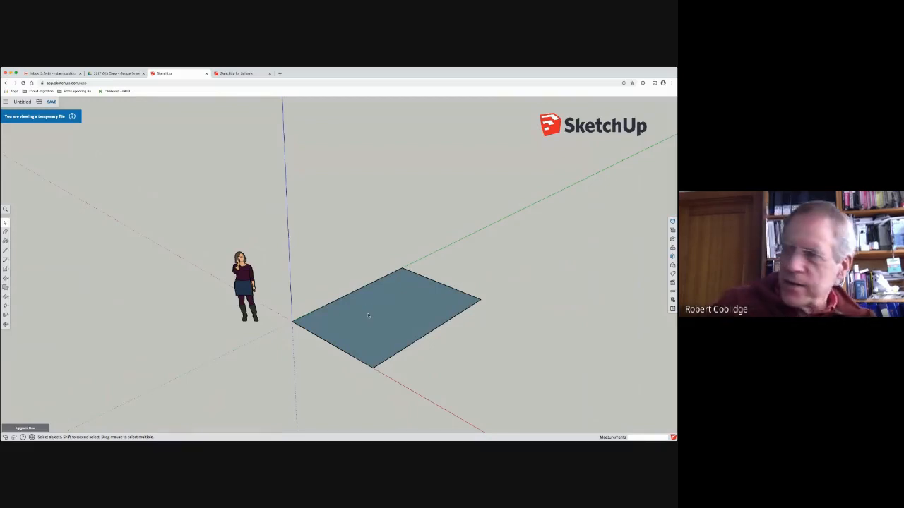
pyautogui.scroll(-1, 367, 320)
pyautogui.scroll(3, 368, 319)
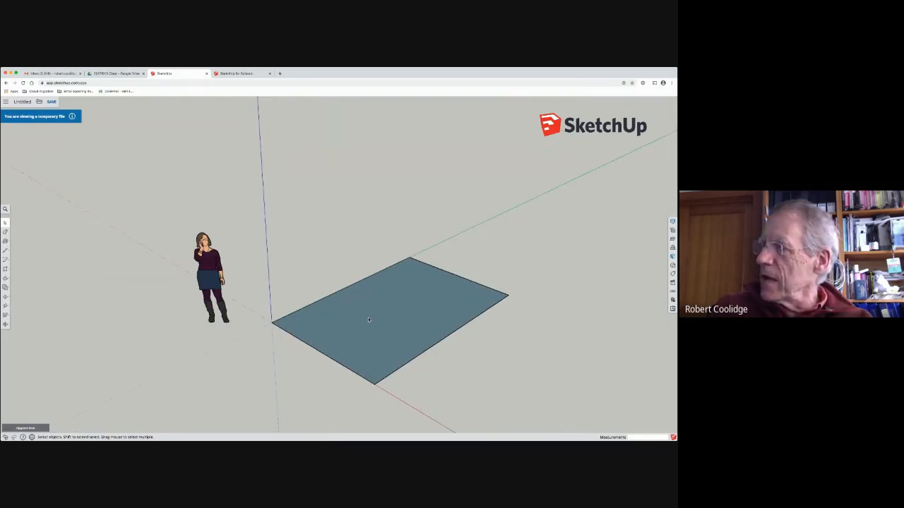
# Step: Open the rectangle group for editing, leave it again, and delete the rectangle
pyautogui.doubleClick(367, 320)
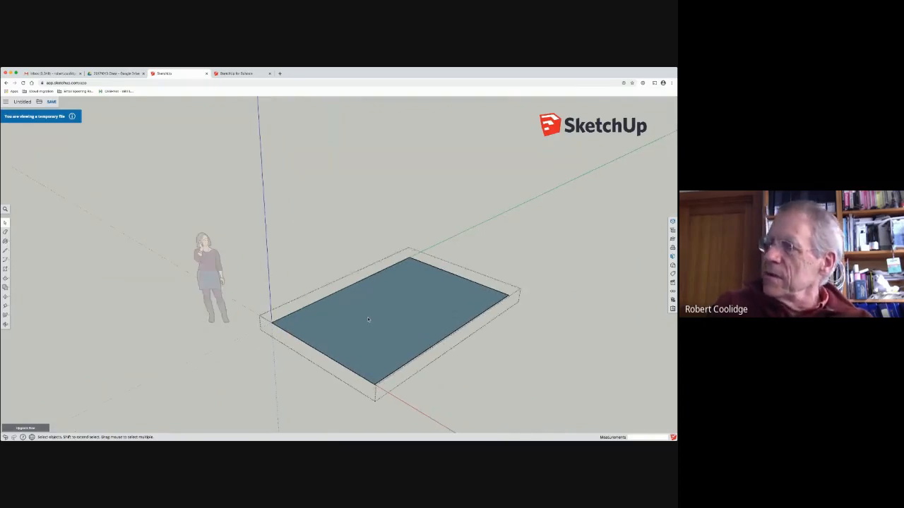
pyautogui.scroll(-1, 378, 323)
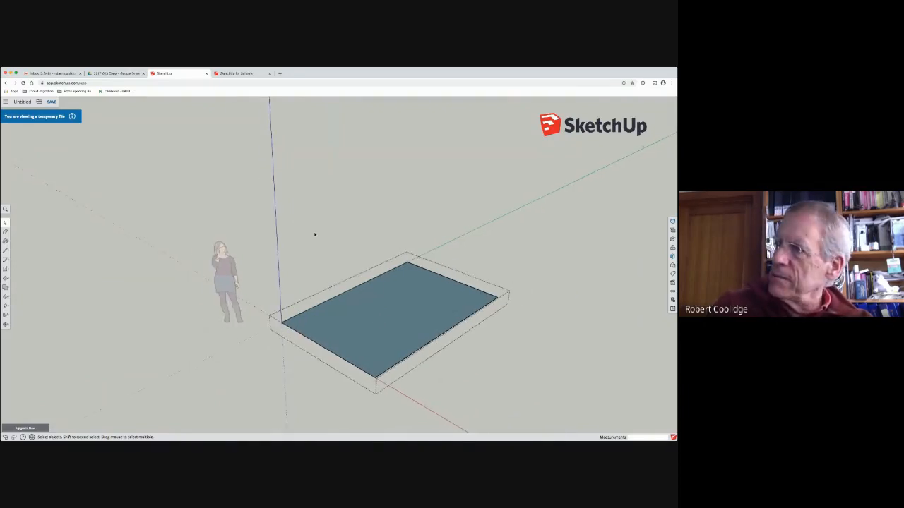
pyautogui.click(319, 236)
pyautogui.press('Delete')
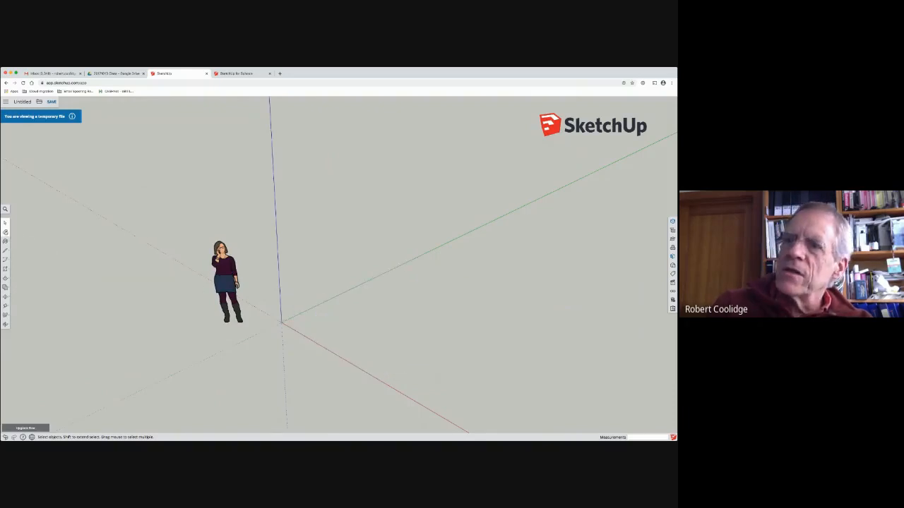
# Step: Start a new rectangle on the ground plane with its first corner at the origin
pyautogui.click(5, 268)
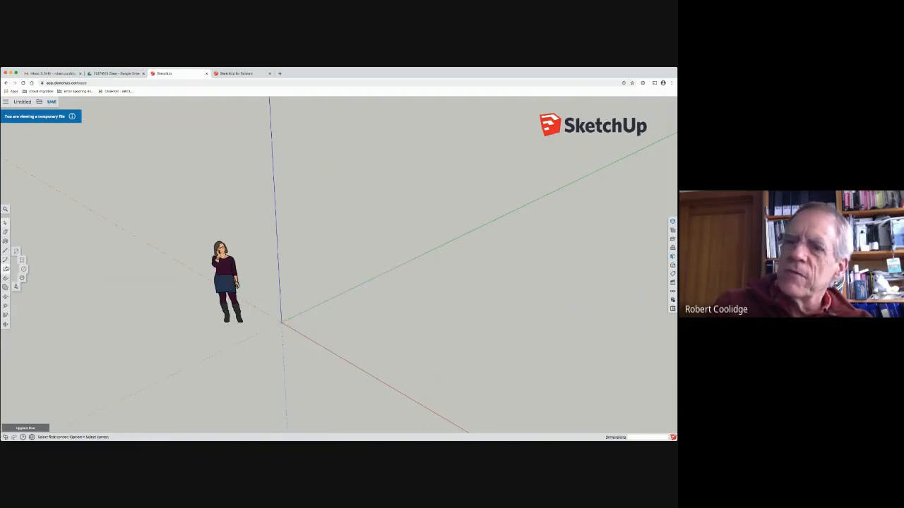
pyautogui.click(281, 322)
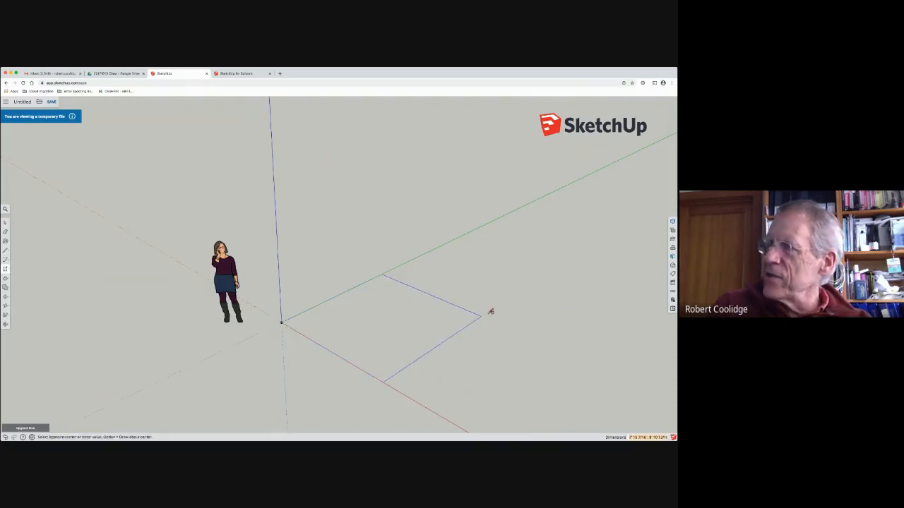
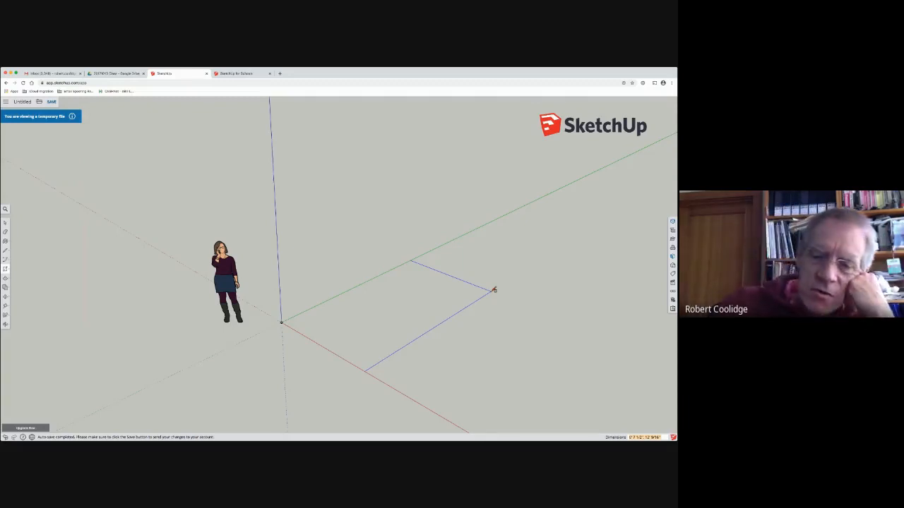
# Step: Complete the rectangle at 8' by 16' and add a linear dimension to its long edge along the green axis
pyautogui.write("8',10")
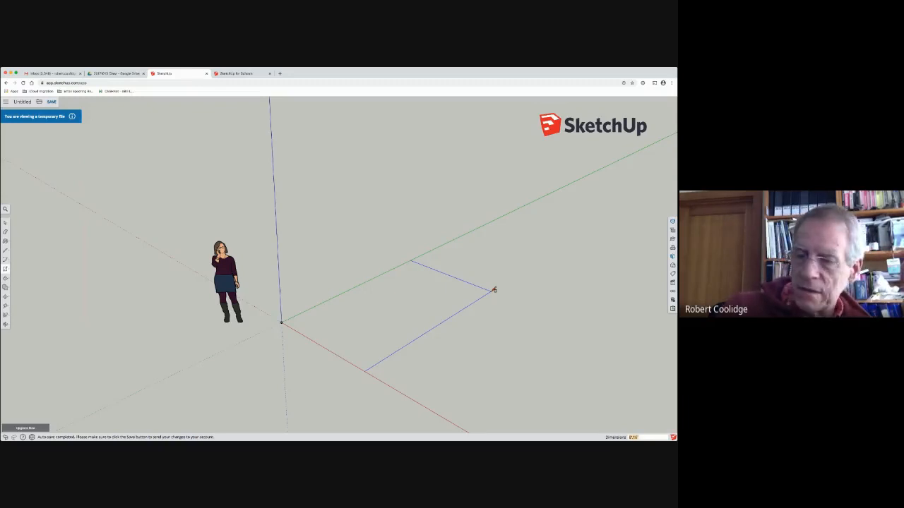
pyautogui.press('Return')
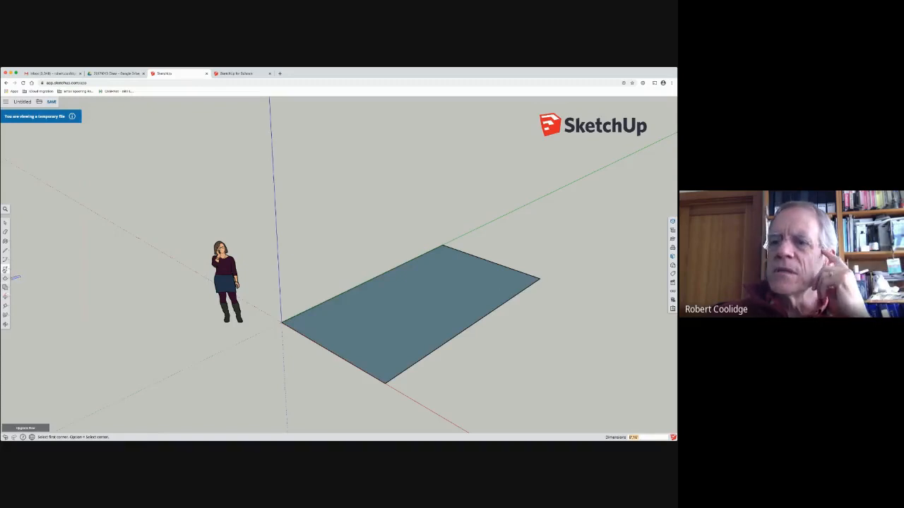
pyautogui.click(5, 305)
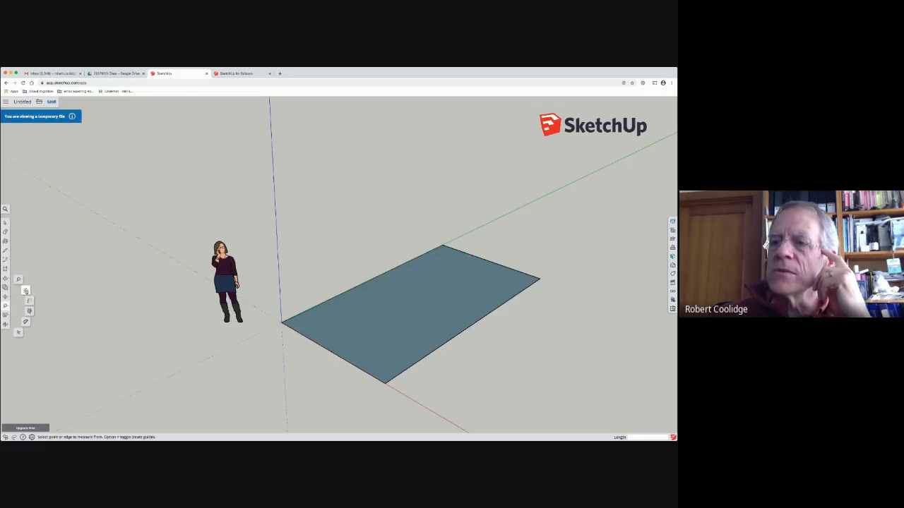
pyautogui.click(26, 290)
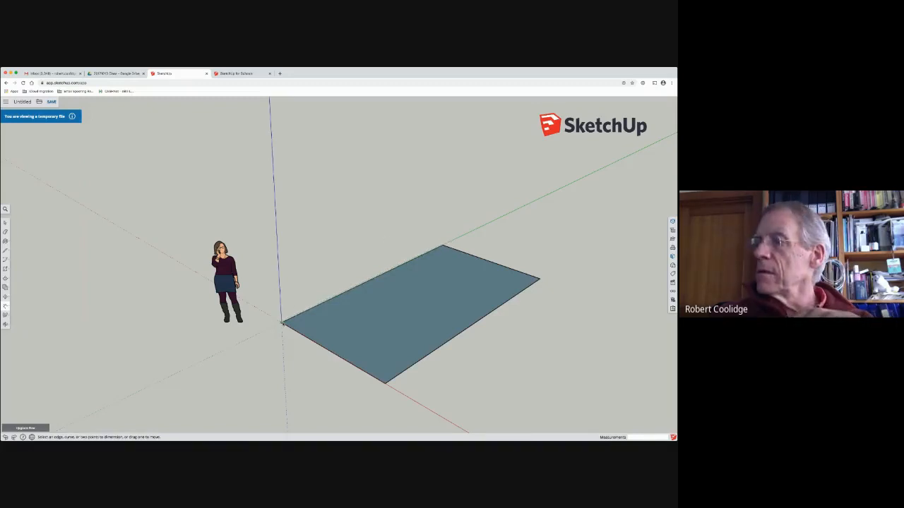
pyautogui.click(281, 323)
pyautogui.click(435, 244)
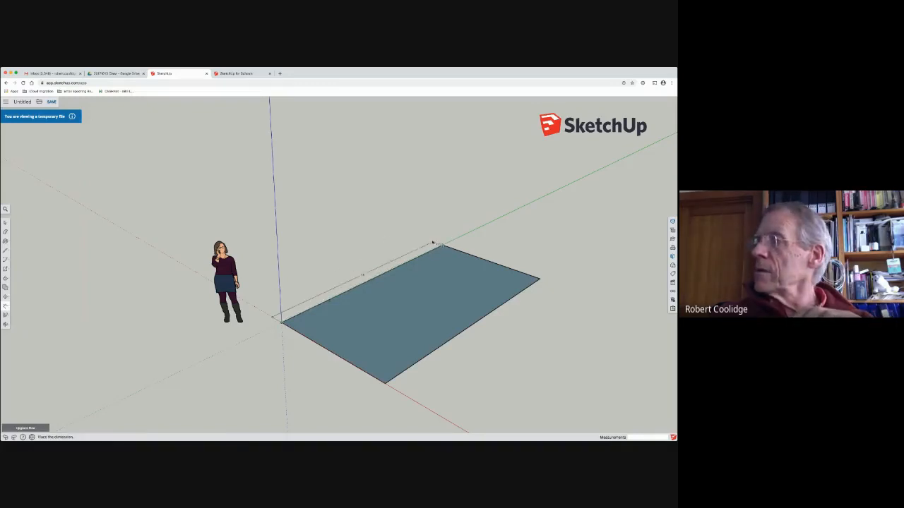
pyautogui.click(417, 238)
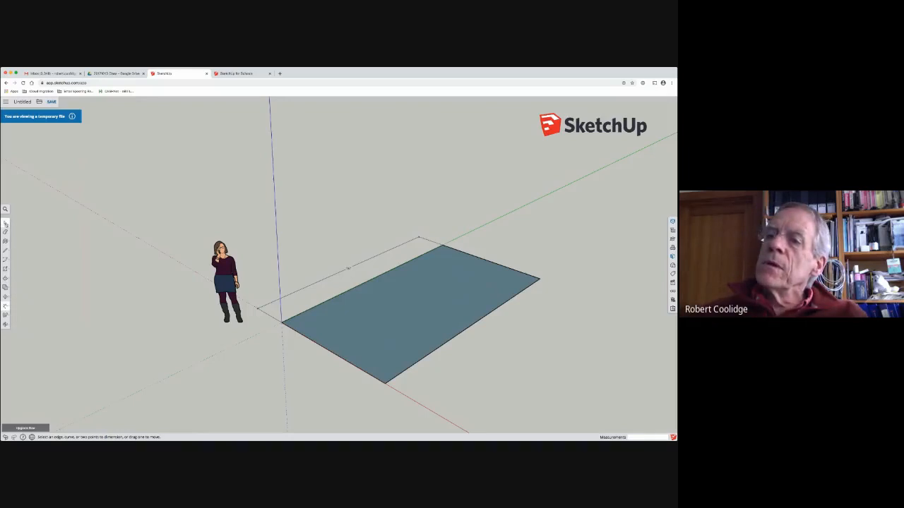
# Step: Move the rectangle's far edge 4' toward the origin along the green axis
pyautogui.click(5, 222)
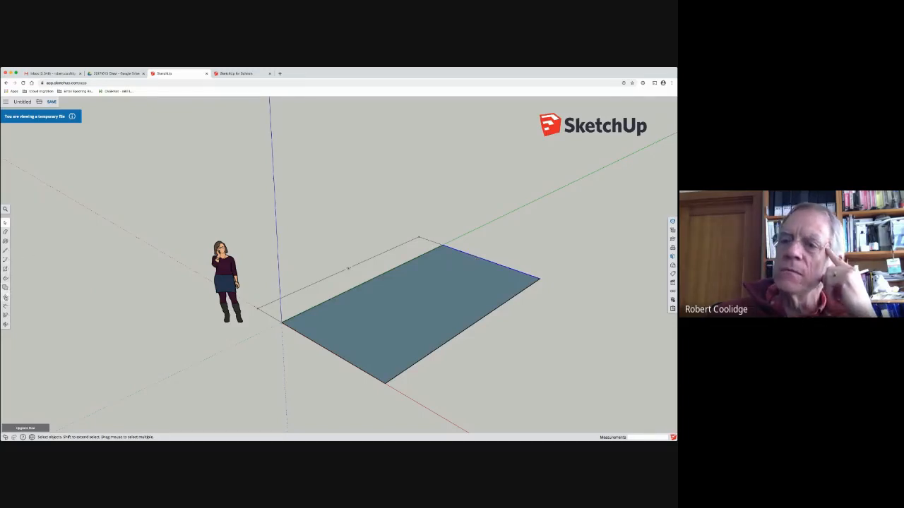
pyautogui.click(6, 296)
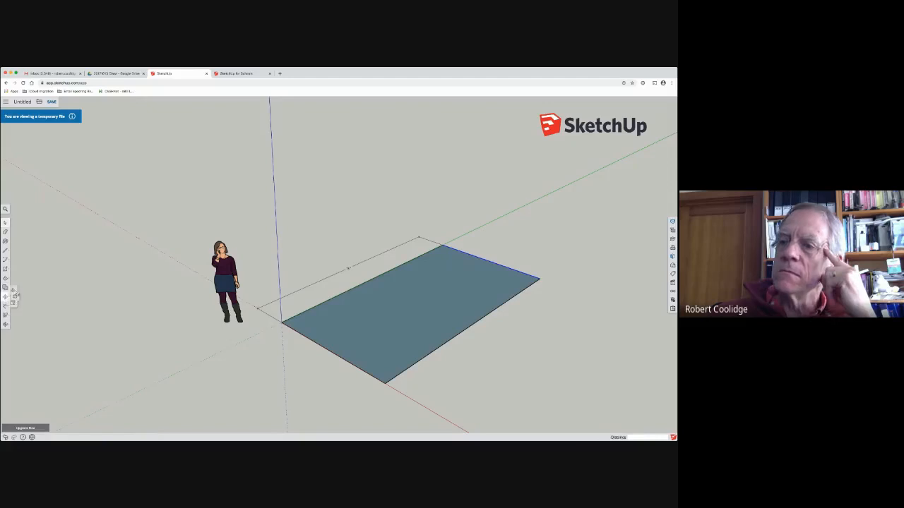
pyautogui.click(444, 245)
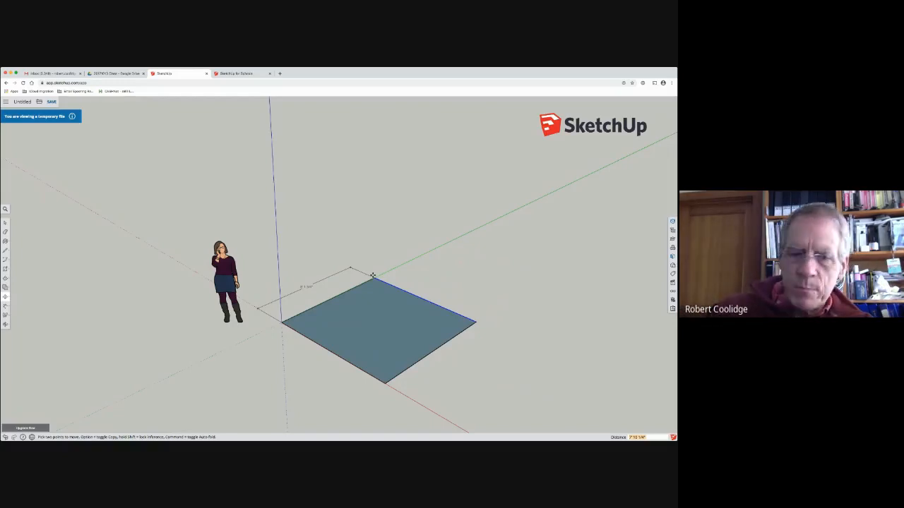
pyautogui.write("4'")
pyautogui.press('Return')
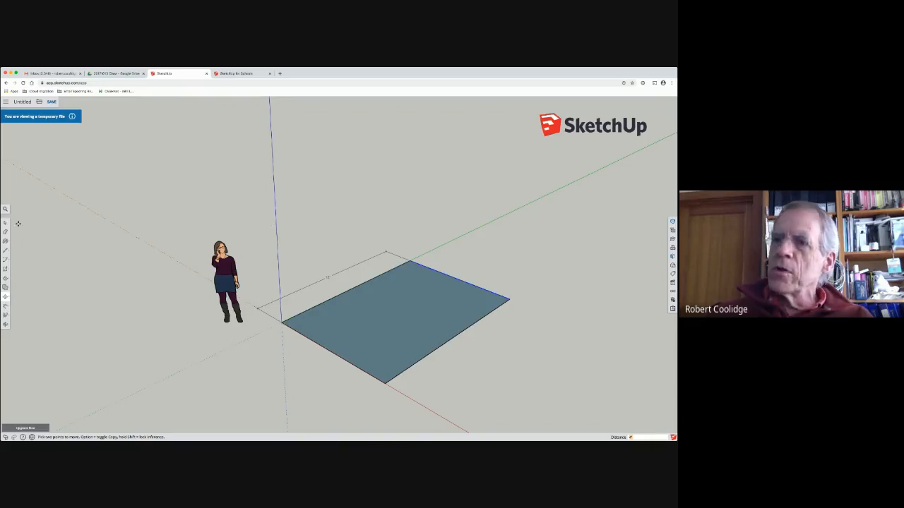
# Step: Draw a second rectangle on the ground behind the figure and set its dimensions to 8',16
pyautogui.click(6, 269)
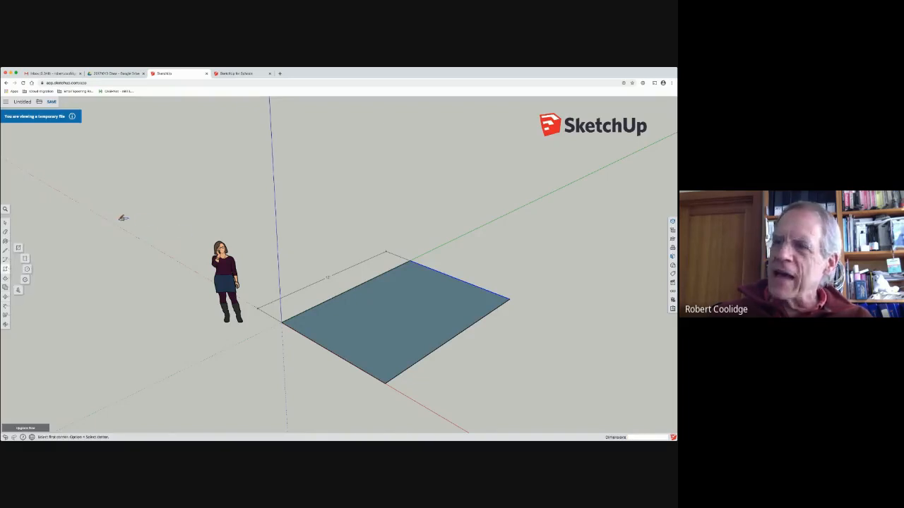
pyautogui.click(118, 223)
pyautogui.click(421, 188)
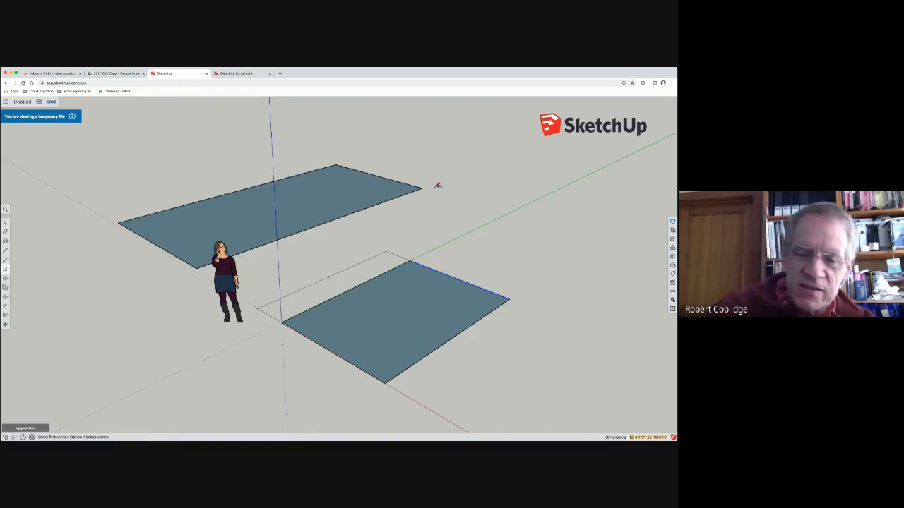
pyautogui.write('8,')
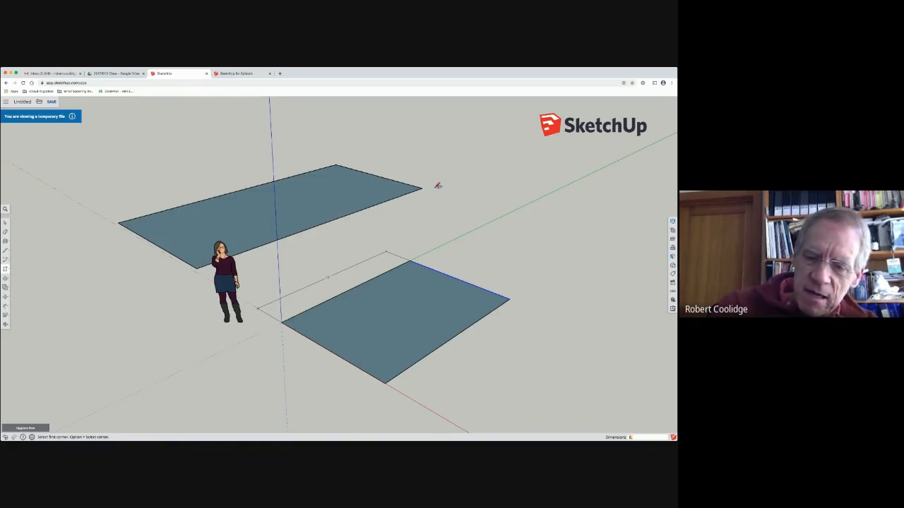
pyautogui.write("',16")
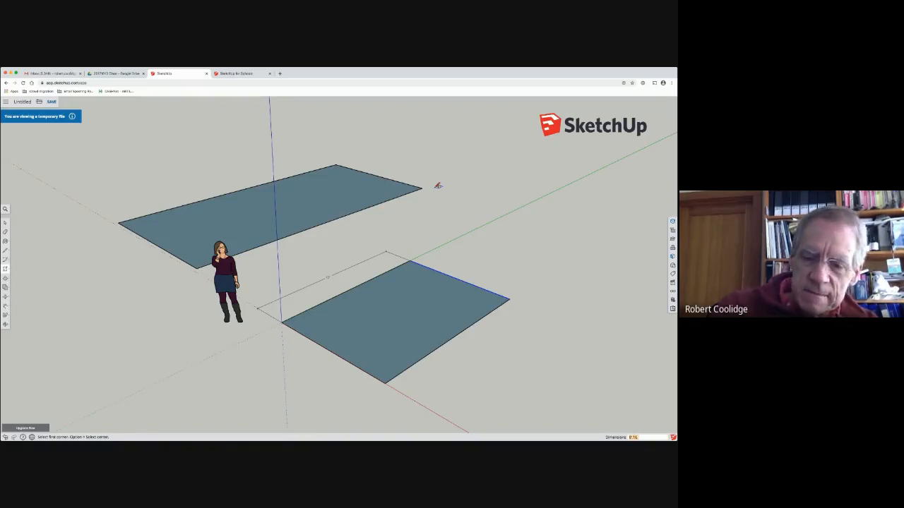
pyautogui.press('Return')
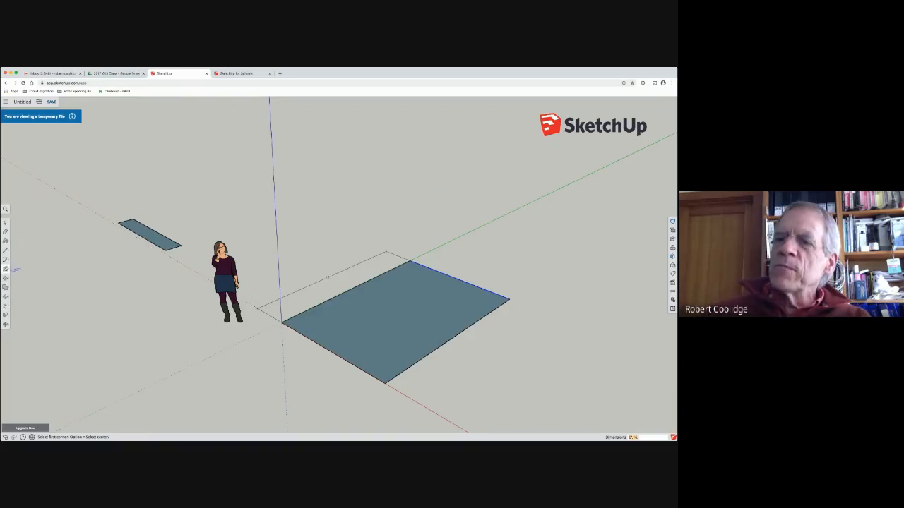
# Step: Draw a third rectangle, about 7'3" by 12'1", on the ground between the figure and the green axis
pyautogui.click(256, 233)
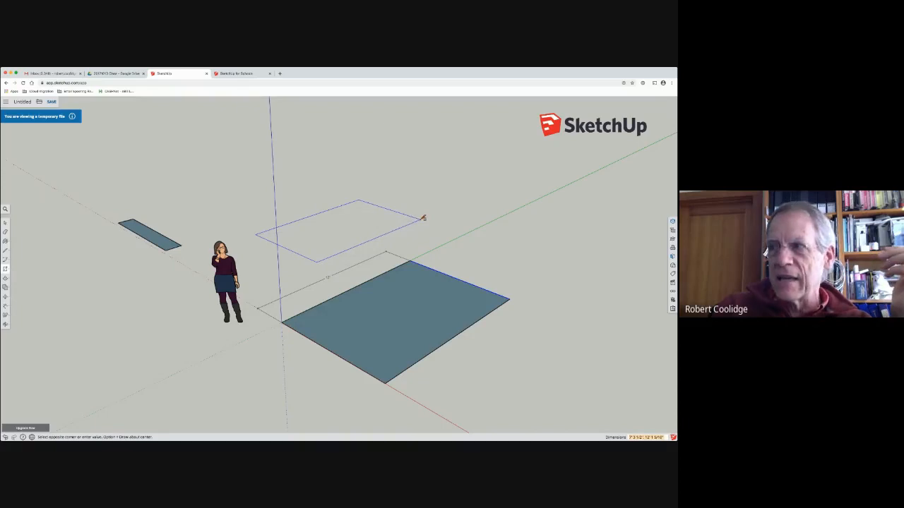
pyautogui.click(424, 219)
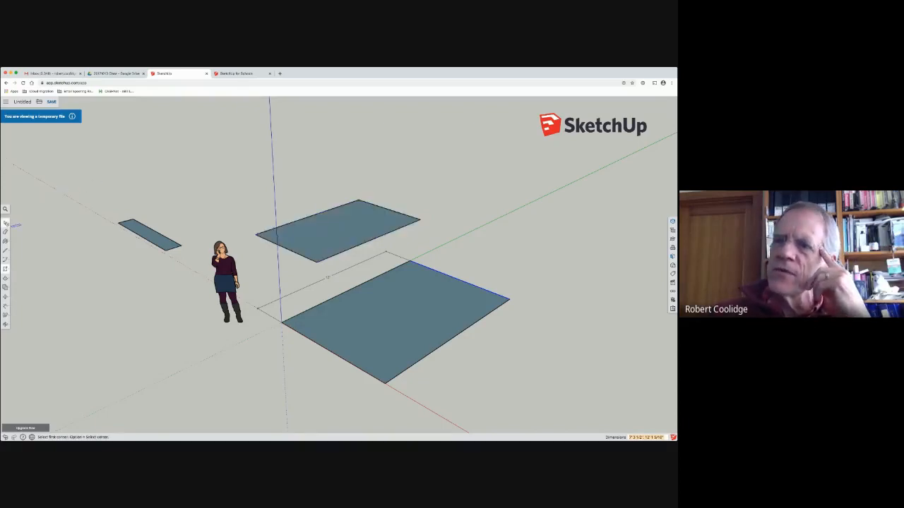
pyautogui.click(5, 223)
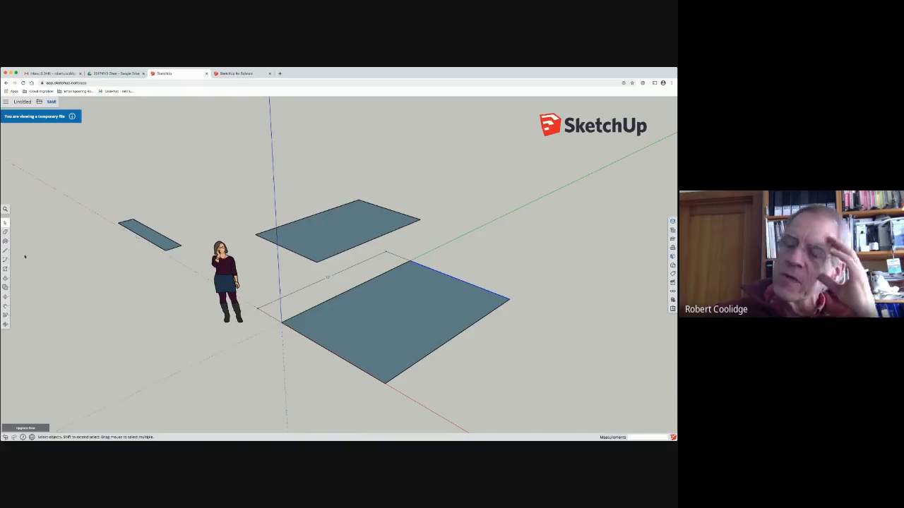
# Step: Push/Pull the narrow rectangle behind the figure upward into a box
pyautogui.click(6, 297)
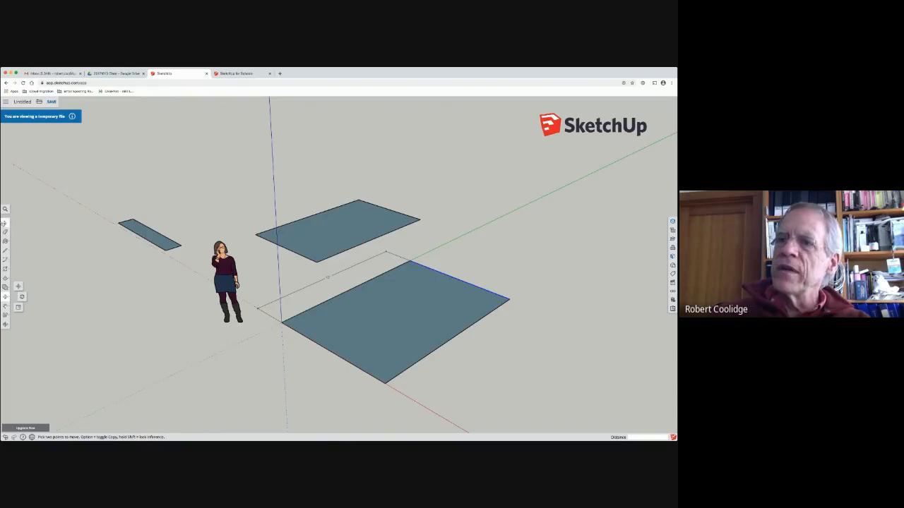
pyautogui.click(5, 222)
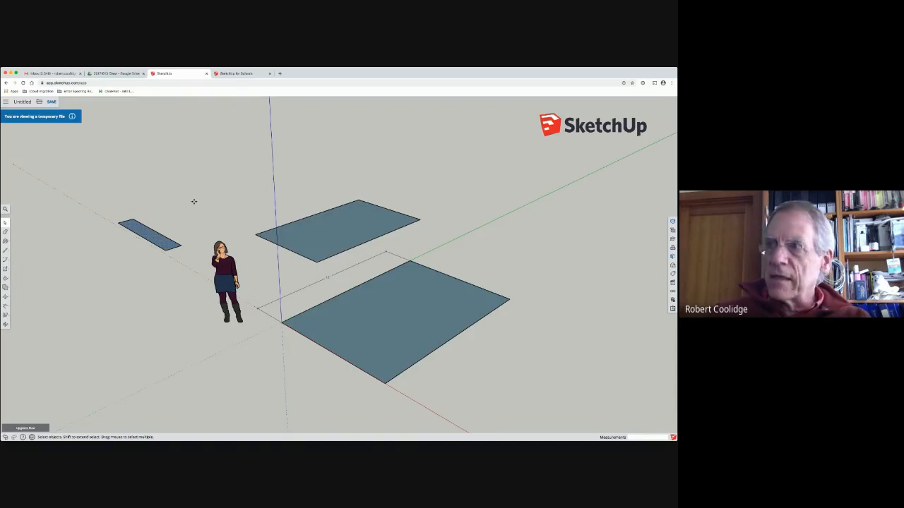
pyautogui.press('m')
pyautogui.press('p')
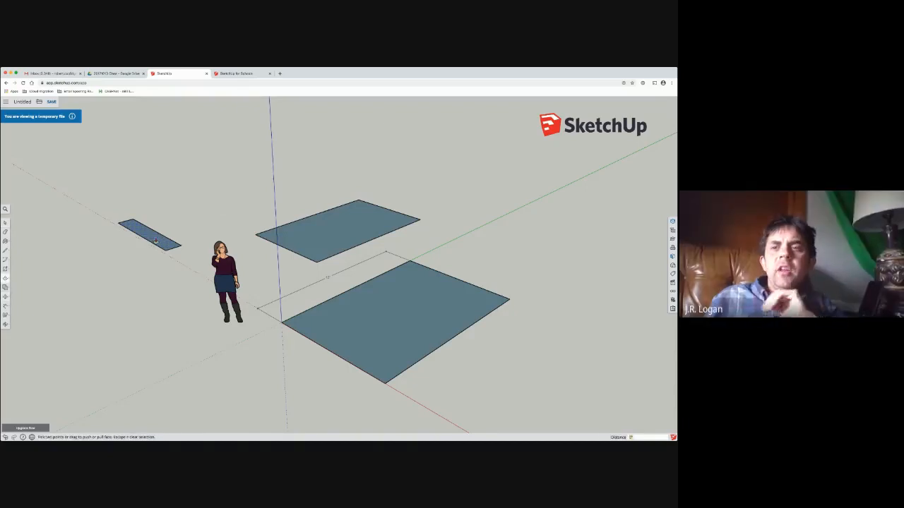
pyautogui.click(161, 234)
pyautogui.click(165, 214)
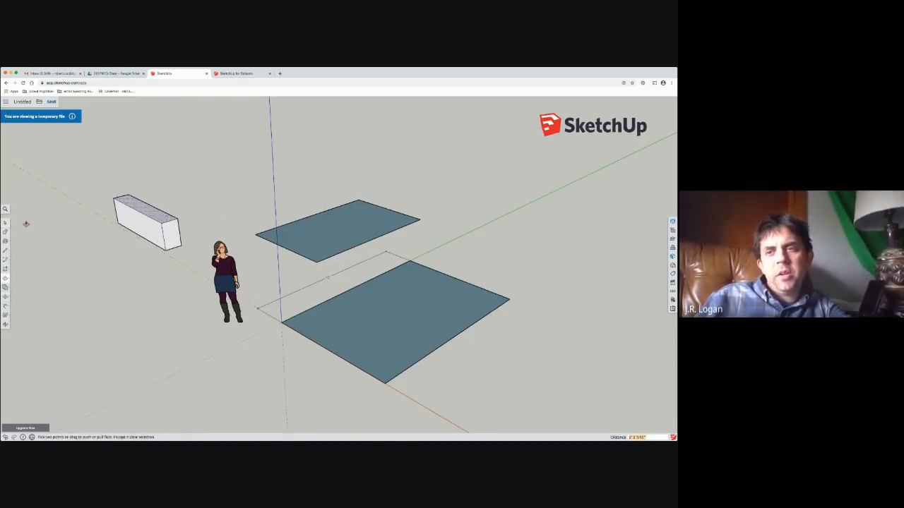
pyautogui.press('space')
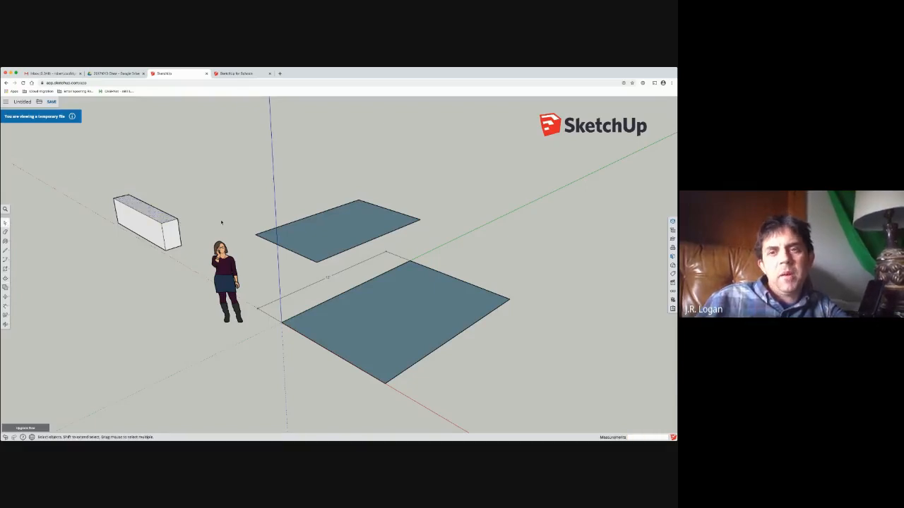
# Step: Delete the box and the third rectangle, leaving only the dimensioned rectangle at the origin
pyautogui.moveTo(241, 142); pyautogui.dragTo(375, 272)
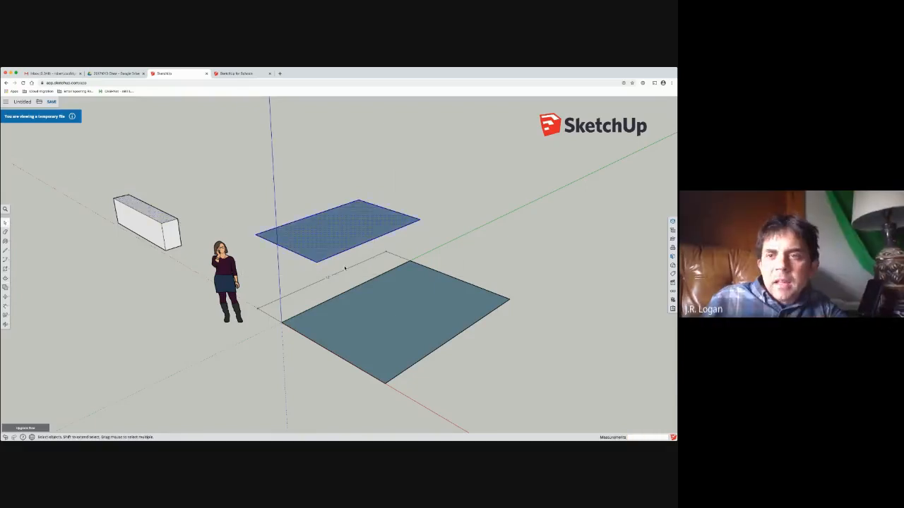
pyautogui.click(395, 308)
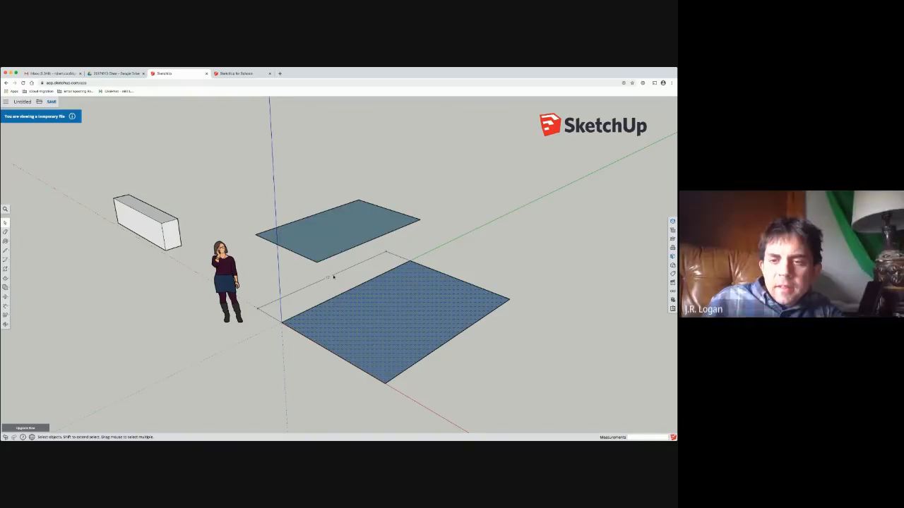
pyautogui.click(335, 246)
pyautogui.moveTo(87, 167); pyautogui.dragTo(198, 273)
pyautogui.press('Delete')
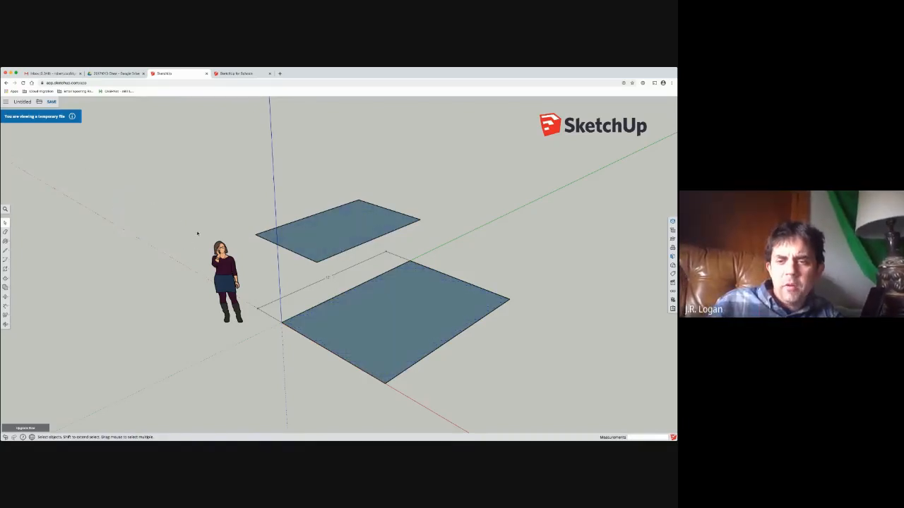
pyautogui.click(325, 230)
pyautogui.press('Delete')
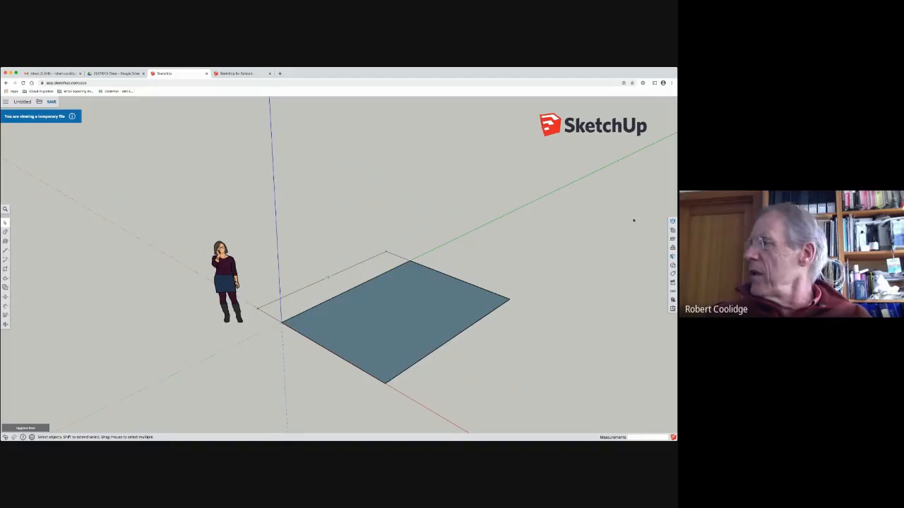
# Step: Display the Views options and close the Entity Info and Materials displays
pyautogui.click(672, 283)
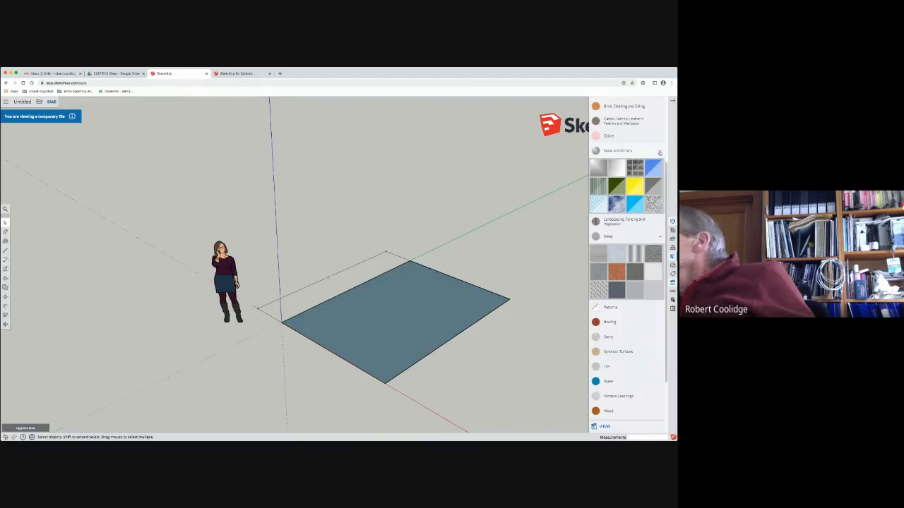
pyautogui.click(660, 153)
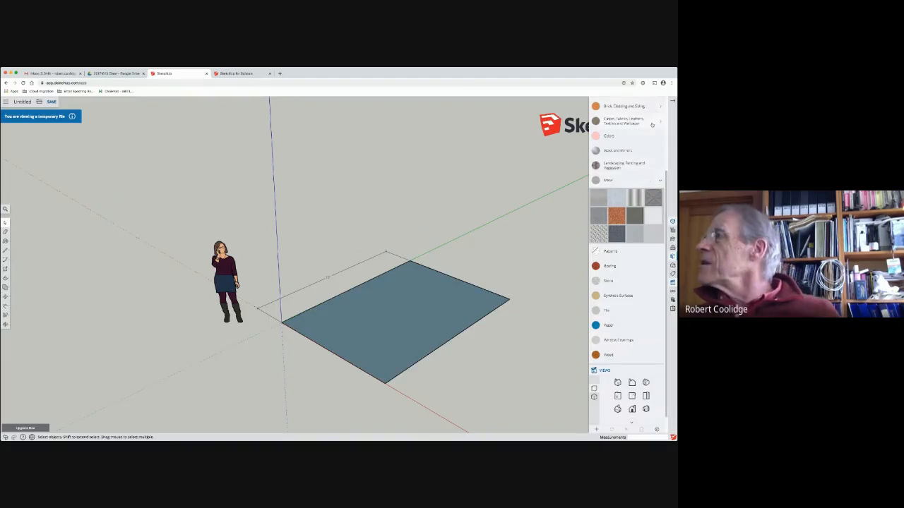
pyautogui.scroll(3, 650, 125)
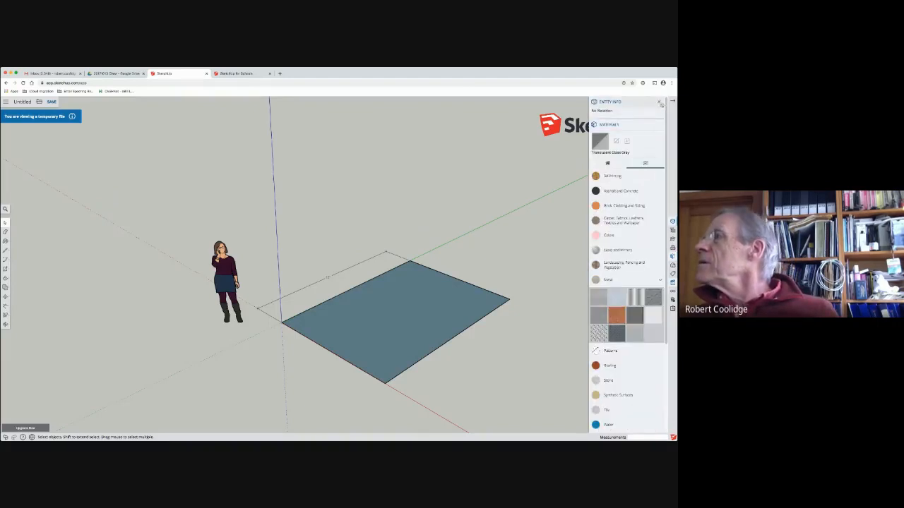
pyautogui.click(661, 103)
pyautogui.click(658, 104)
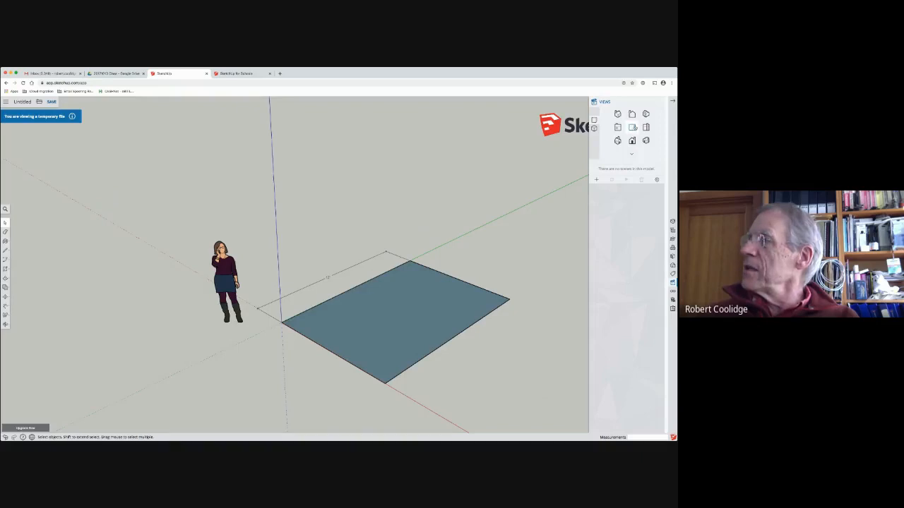
# Step: Look at the rectangle in the top view, two isometric views from opposite sides, and the eye-level front view
pyautogui.click(631, 127)
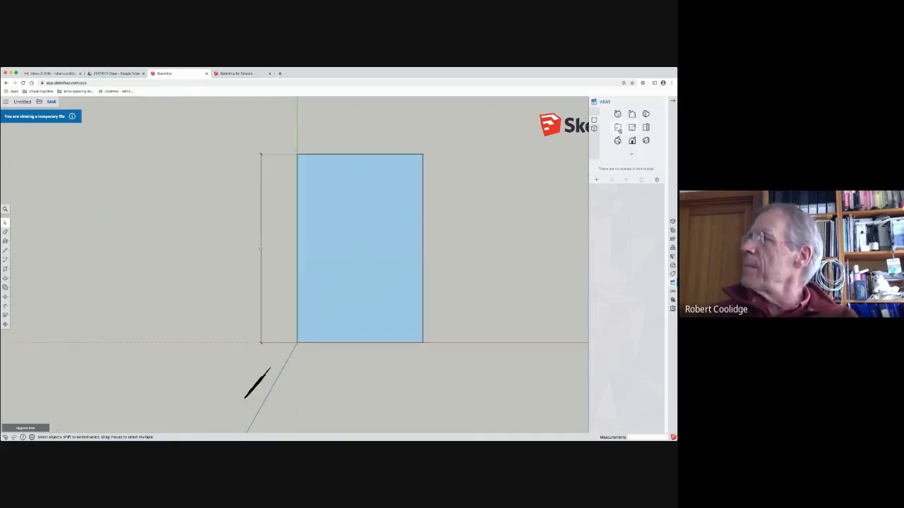
pyautogui.click(617, 141)
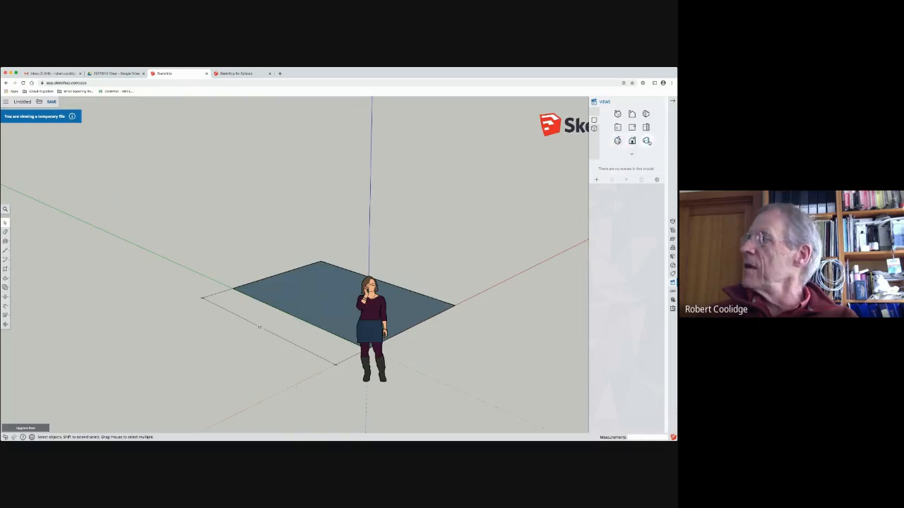
pyautogui.click(646, 141)
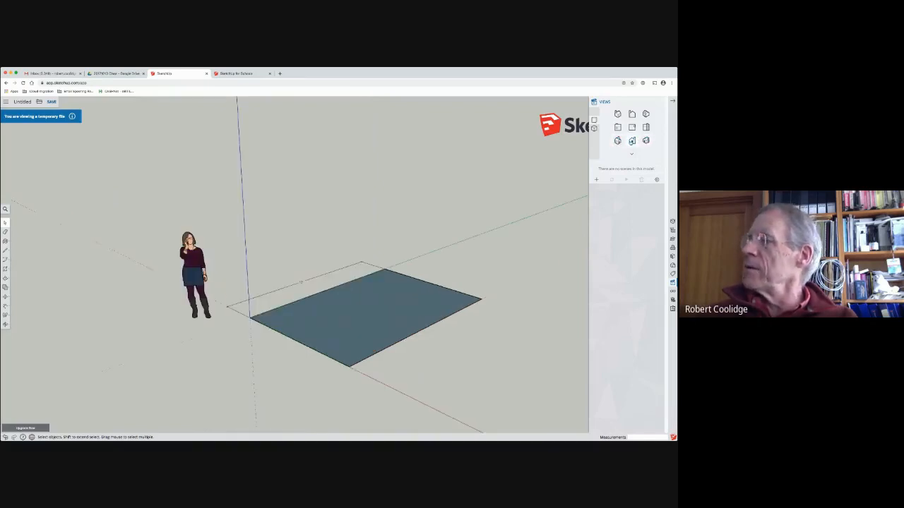
pyautogui.click(632, 142)
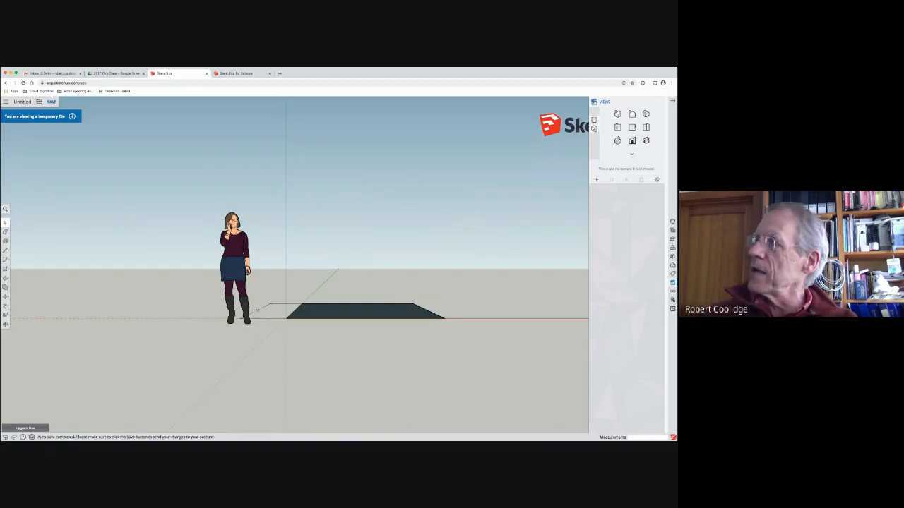
# Step: Compare parallel projection and perspective on the rectangle in the front, top and isometric views, ending in perspective
pyautogui.click(596, 129)
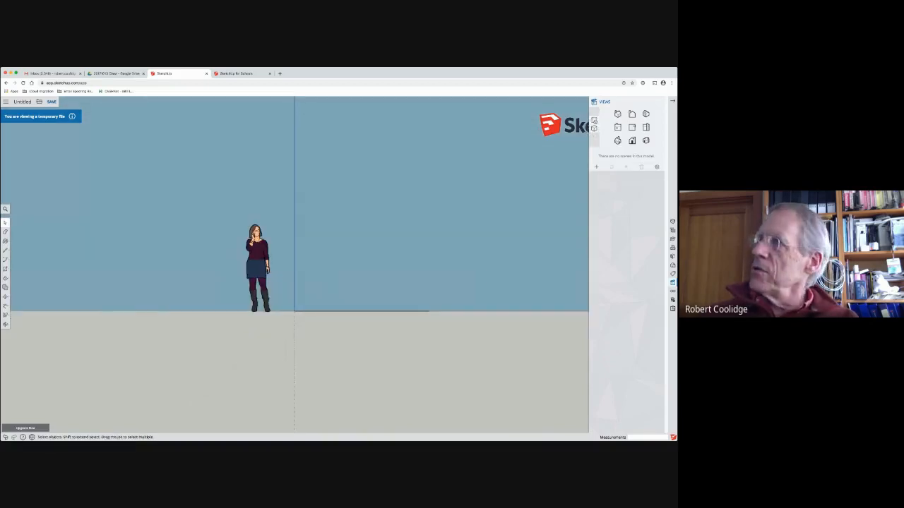
pyautogui.click(594, 128)
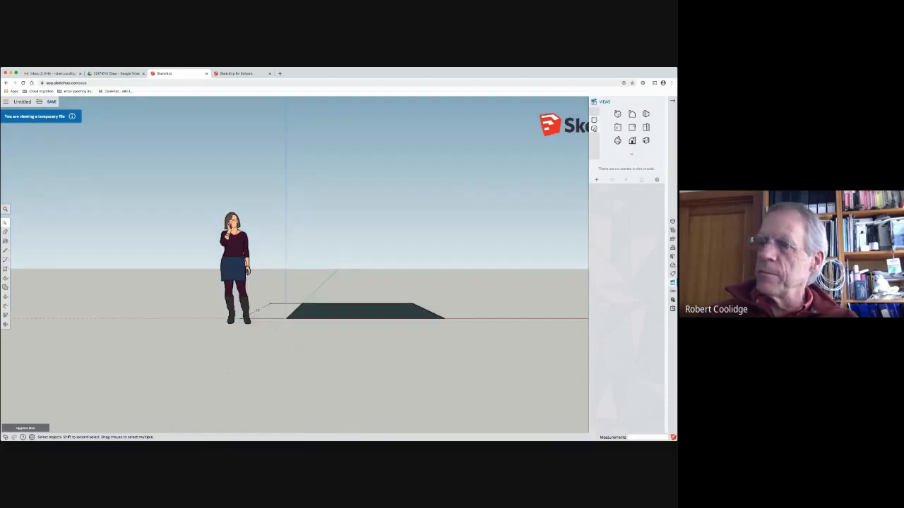
pyautogui.click(594, 128)
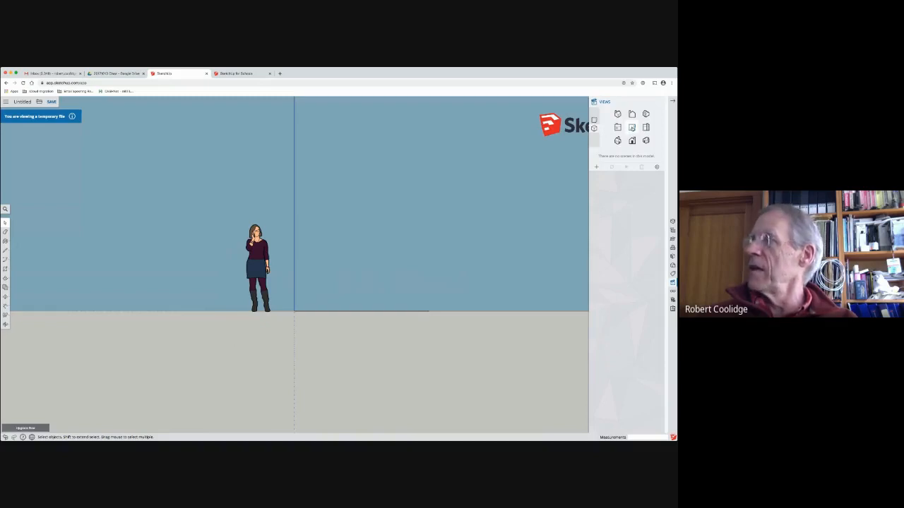
pyautogui.click(633, 129)
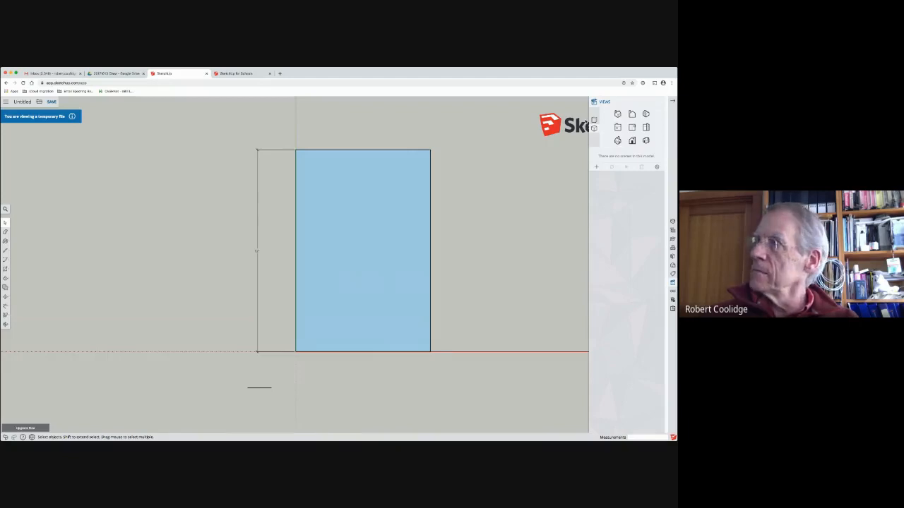
pyautogui.click(594, 120)
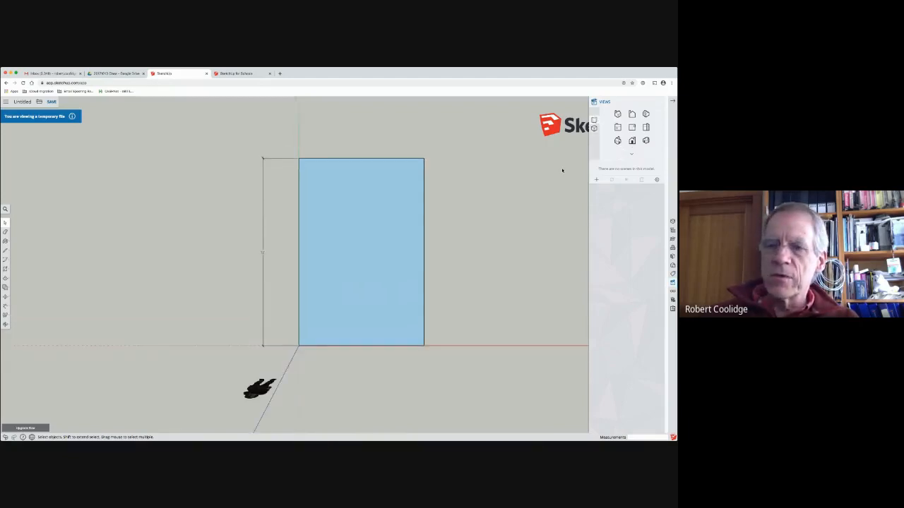
pyautogui.click(594, 129)
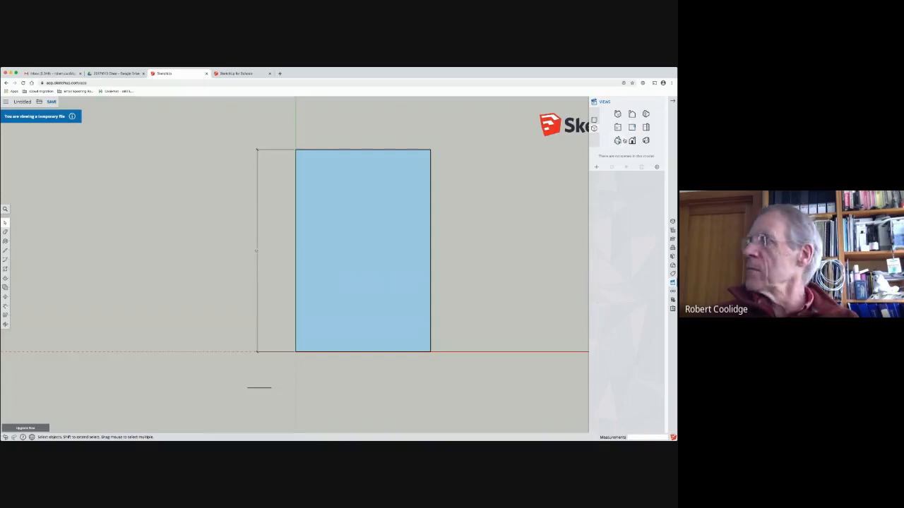
pyautogui.click(617, 140)
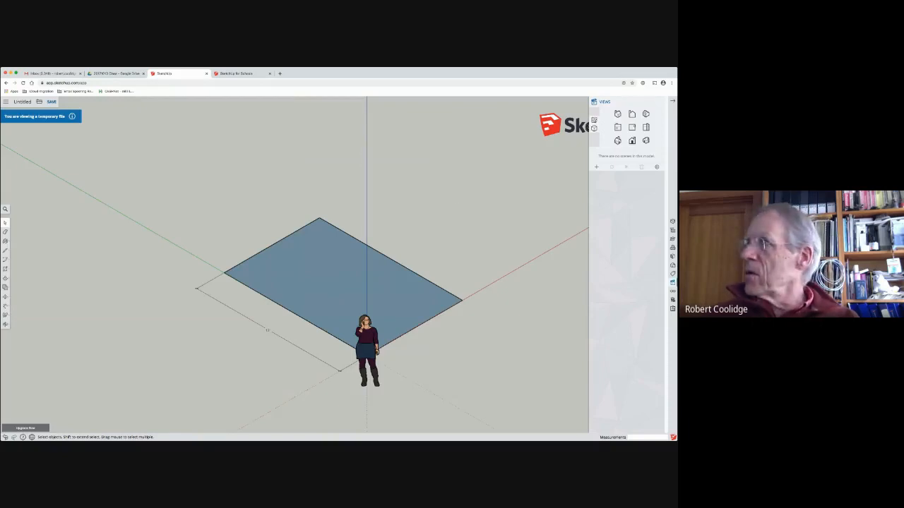
pyautogui.click(594, 120)
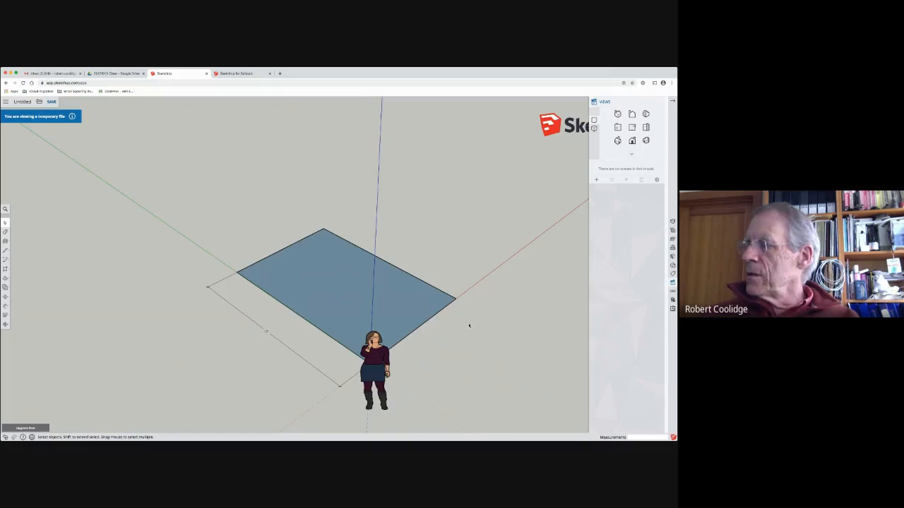
# Step: Push/Pull the dimensioned rectangle at the origin upward into a solid box
pyautogui.moveTo(469, 325); pyautogui.dragTo(6, 311, button='middle')
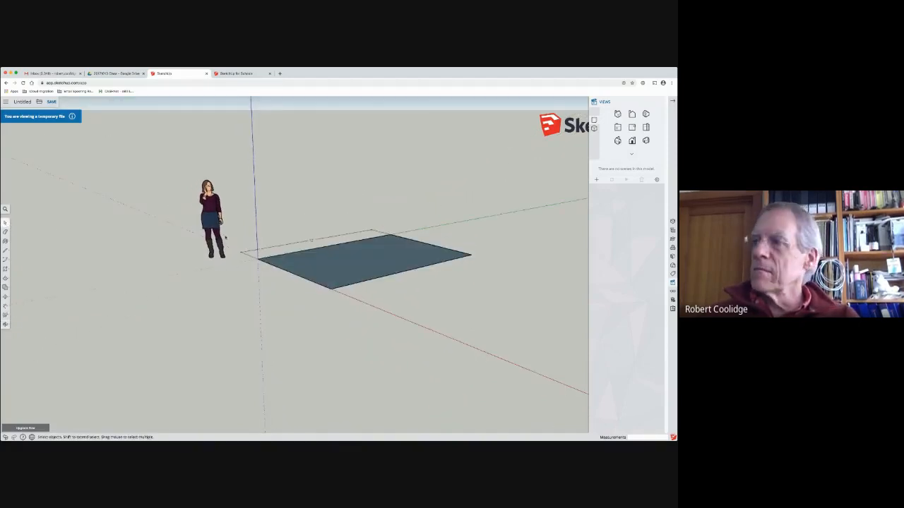
pyautogui.moveTo(296, 236); pyautogui.dragTo(271, 298, button='middle')
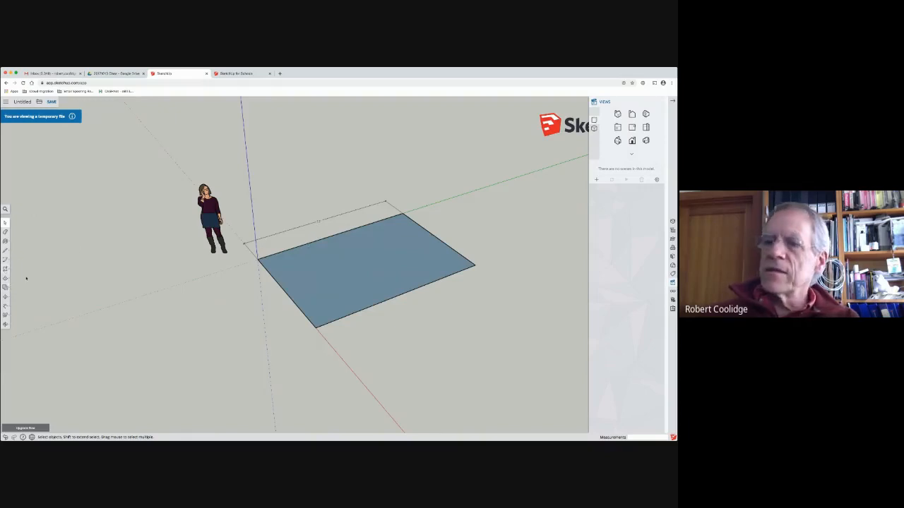
pyautogui.click(5, 278)
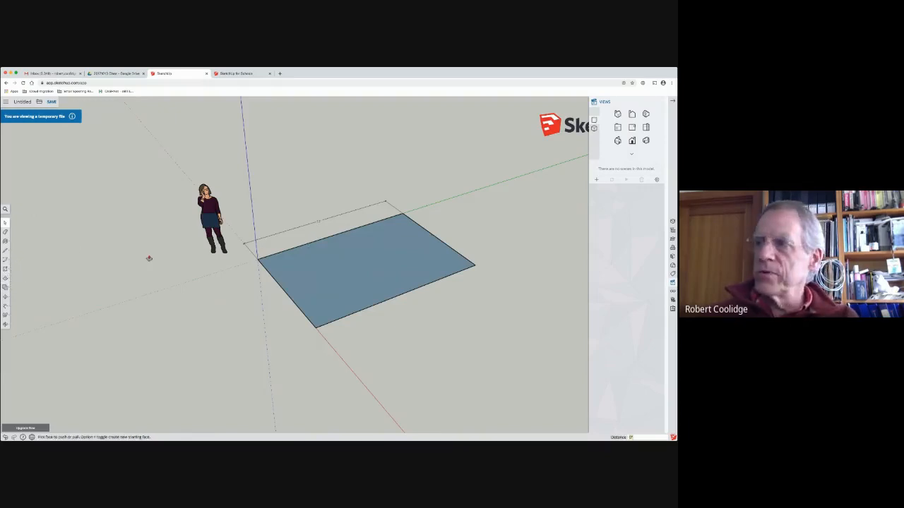
pyautogui.moveTo(317, 271); pyautogui.dragTo(323, 186)
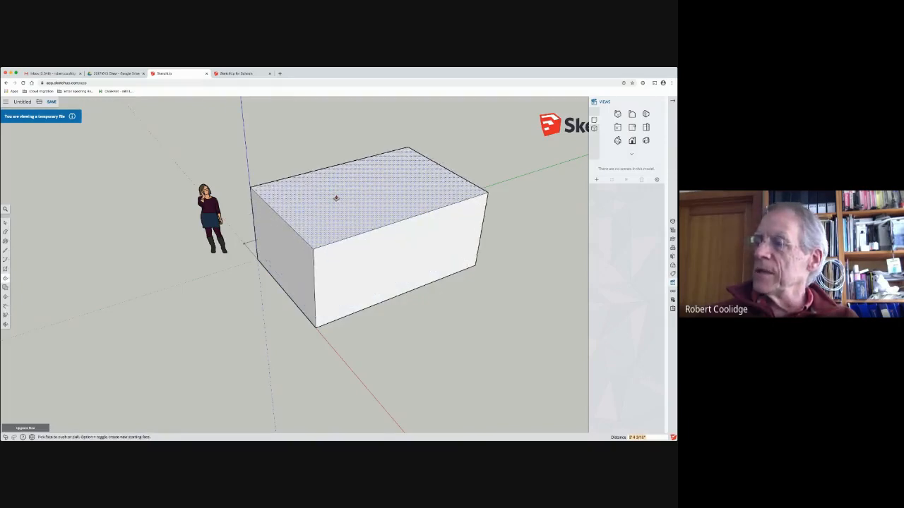
# Step: Draw two perpendicular lines on the box's top face, parallel to its edges, to mark off the near corner as a separate face
pyautogui.click(17, 245)
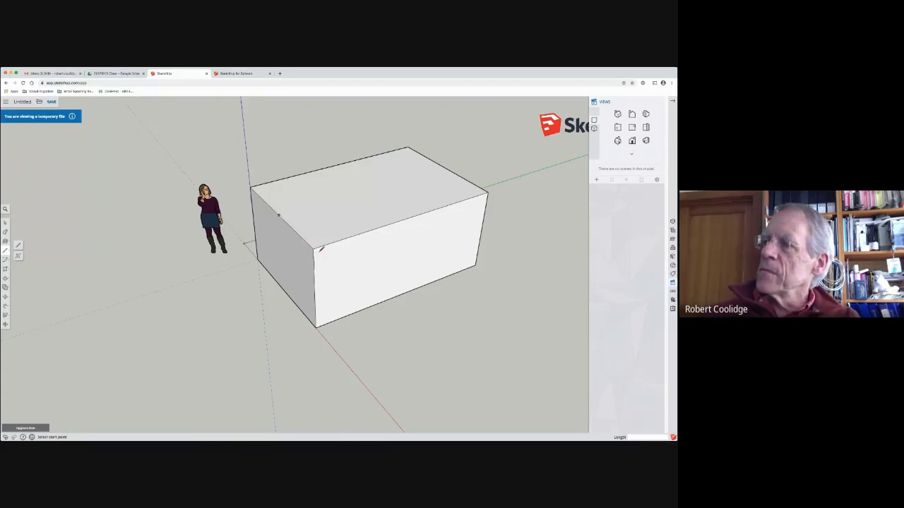
pyautogui.click(280, 215)
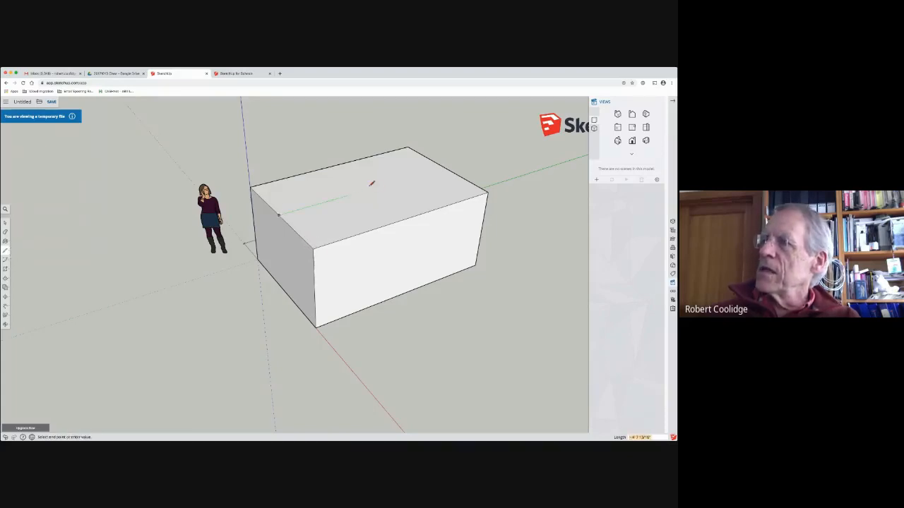
pyautogui.click(359, 191)
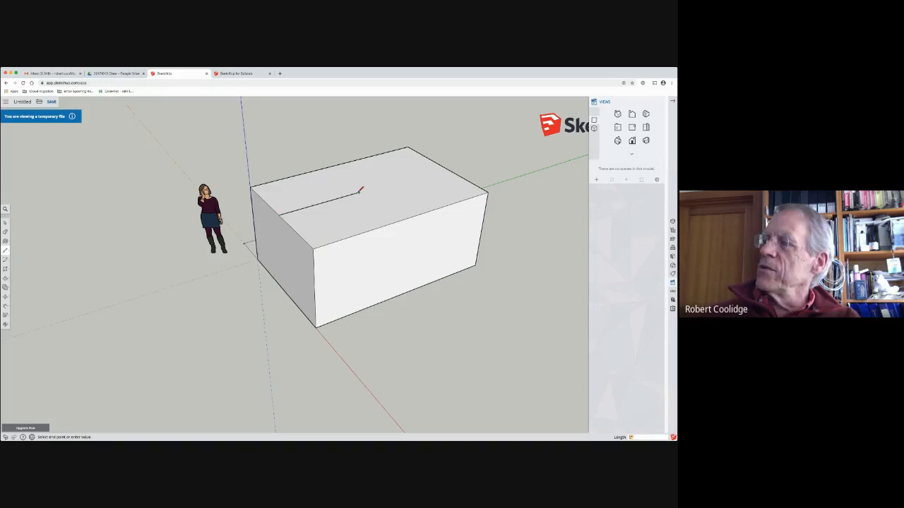
pyautogui.click(397, 221)
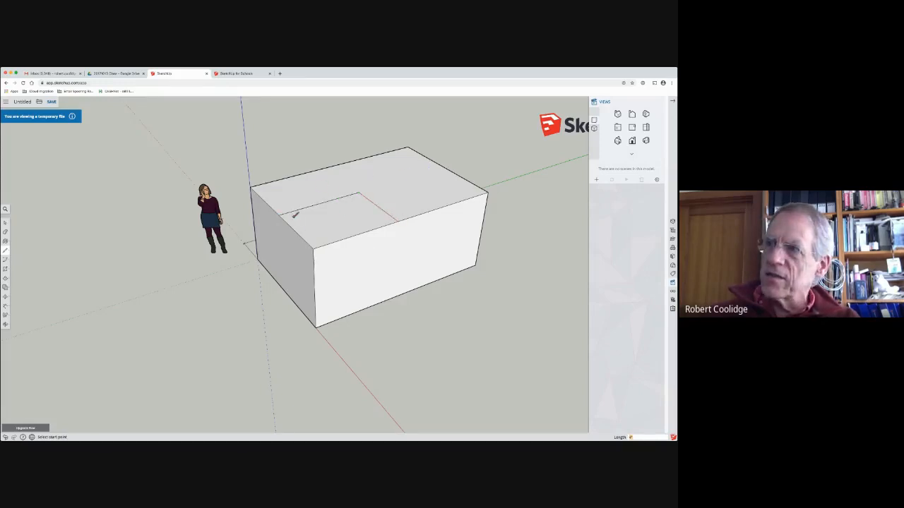
# Step: Push/Pull the marked-off corner face on the box's top downward partway to cut a notch
pyautogui.press('space')
pyautogui.click(332, 191)
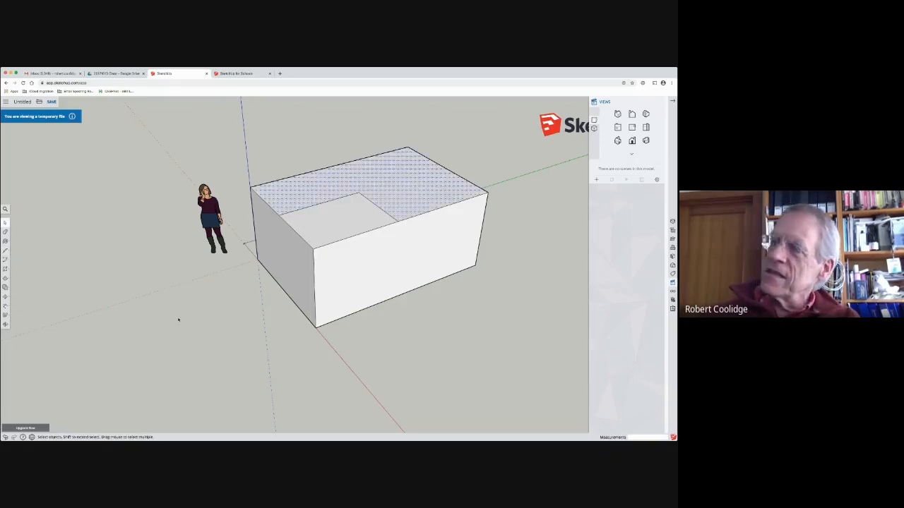
pyautogui.click(326, 221)
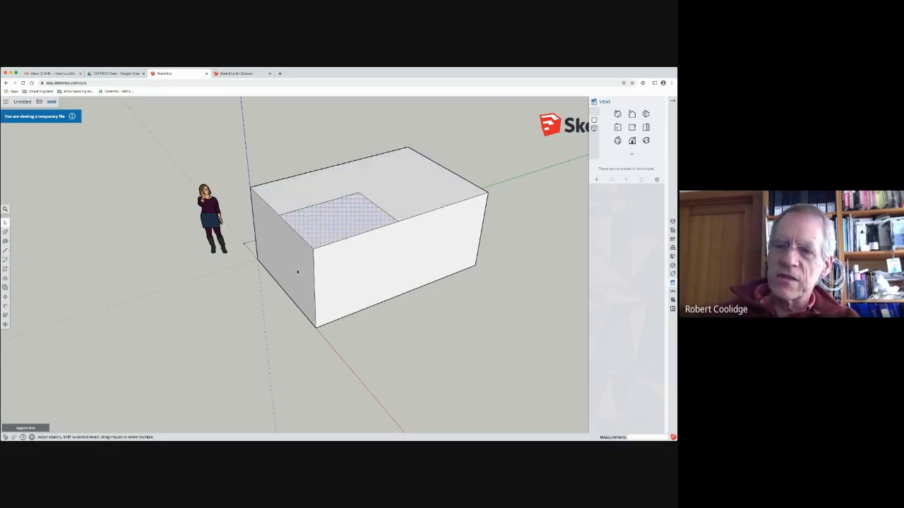
pyautogui.press('p')
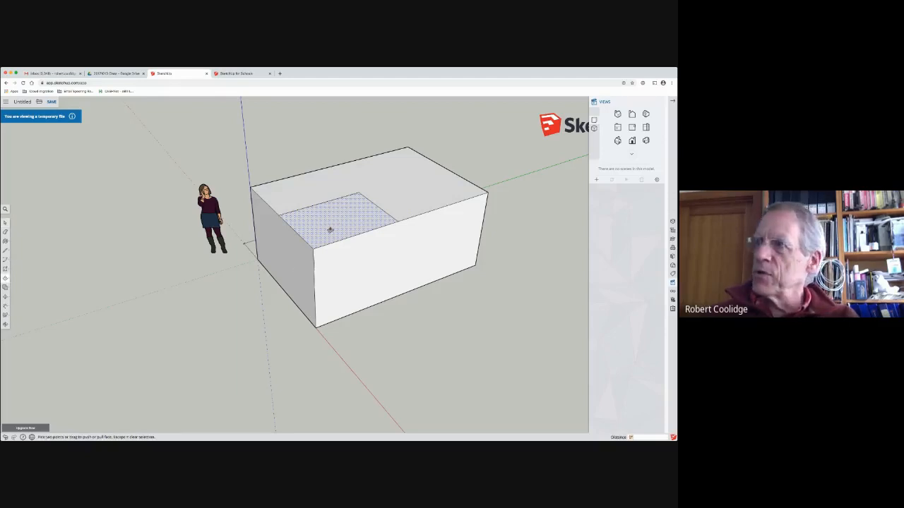
pyautogui.moveTo(330, 228); pyautogui.dragTo(323, 263)
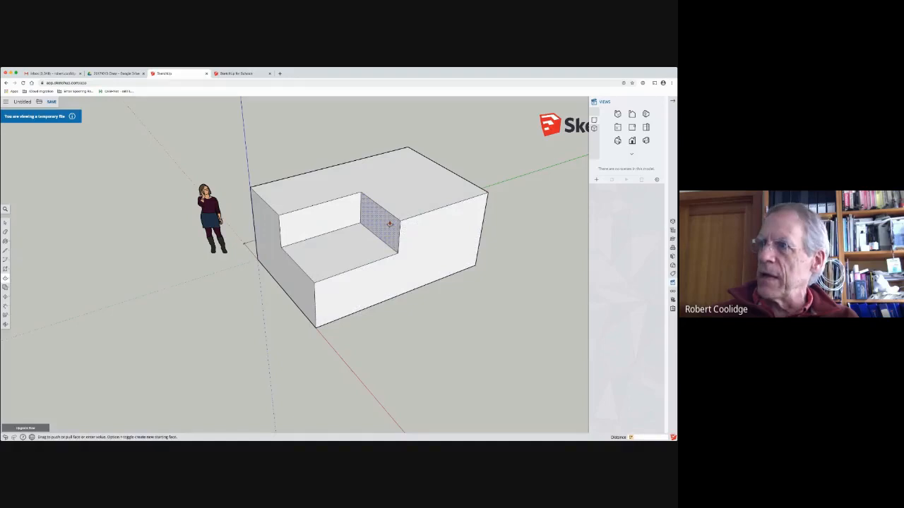
# Step: Push/Pull the notch's end wall back to lengthen the notch, and pull it forward again to make the notch shorter
pyautogui.moveTo(388, 216); pyautogui.dragTo(421, 210)
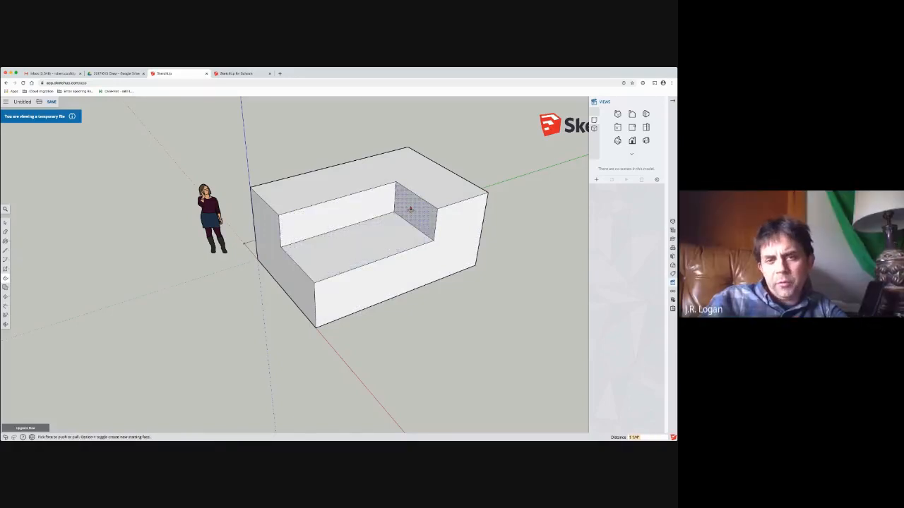
pyautogui.moveTo(414, 200); pyautogui.dragTo(346, 233)
pyautogui.moveTo(179, 216)
pyautogui.mouseDown(button='middle')
pyautogui.moveTo(581, 254)
pyautogui.moveTo(117, 252)
pyautogui.moveTo(294, 234)
pyautogui.moveTo(209, 237)
pyautogui.mouseUp(button='middle')
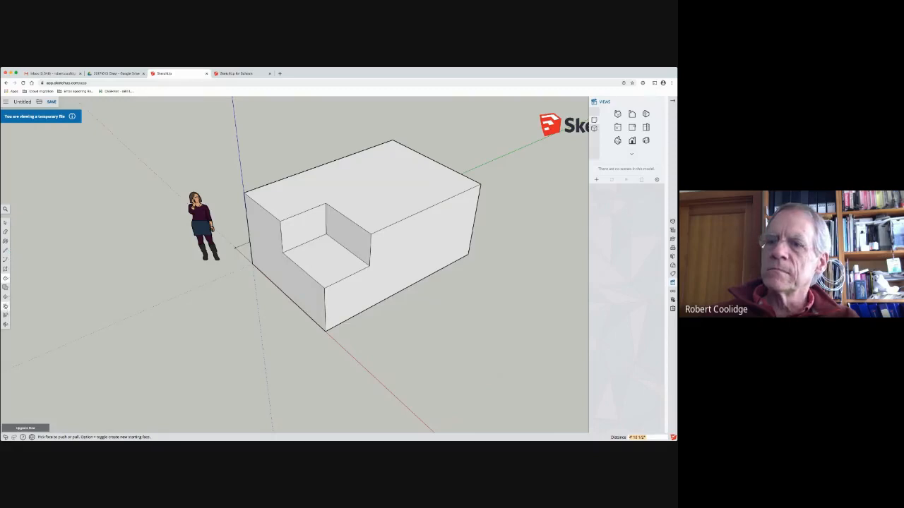
# Step: Dimension the front edge of the notch's floor and place the dimension out in front of the box
pyautogui.click(5, 307)
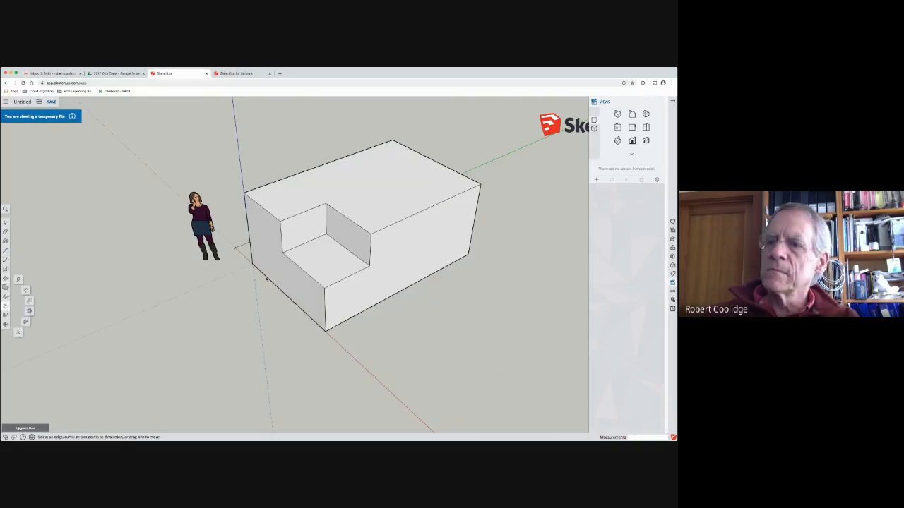
pyautogui.click(25, 291)
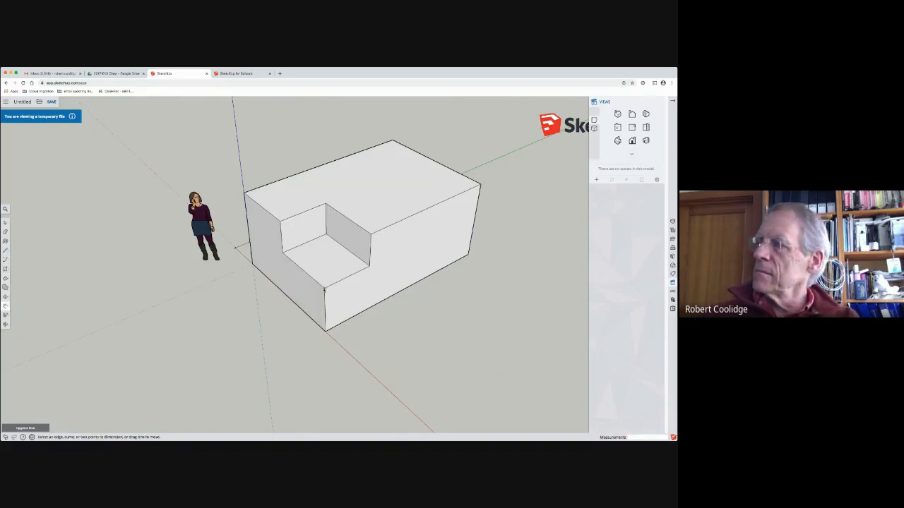
pyautogui.click(324, 286)
pyautogui.click(370, 267)
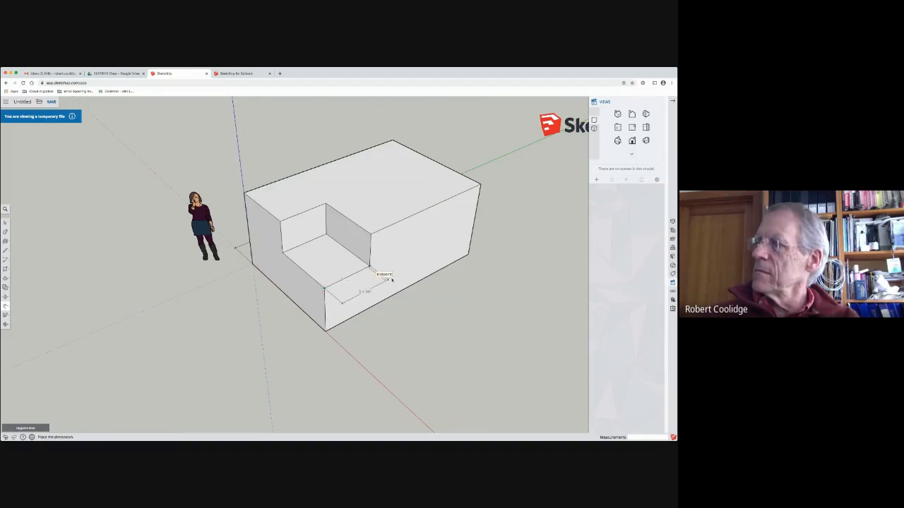
pyautogui.click(428, 310)
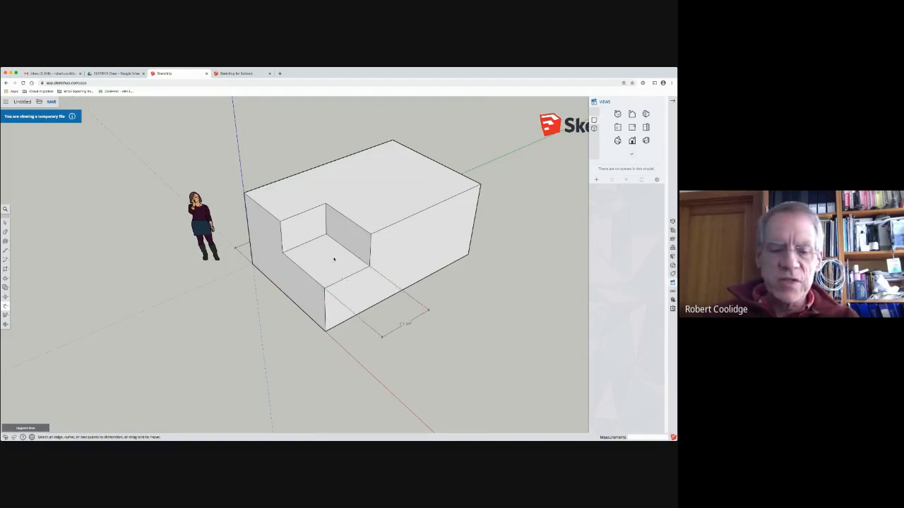
# Step: Push/Pull the notch's end wall farther back in two moves to lengthen the dimensioned notch
pyautogui.press('p')
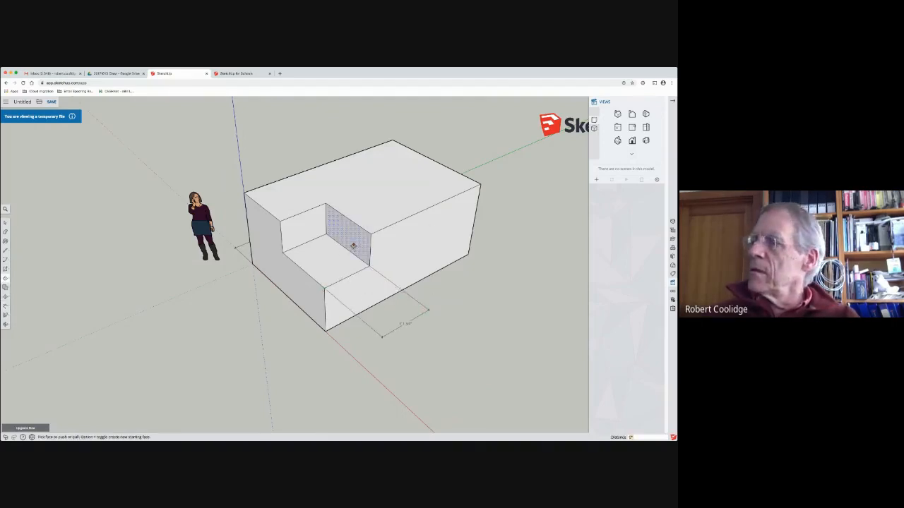
pyautogui.click(353, 245)
pyautogui.click(396, 222)
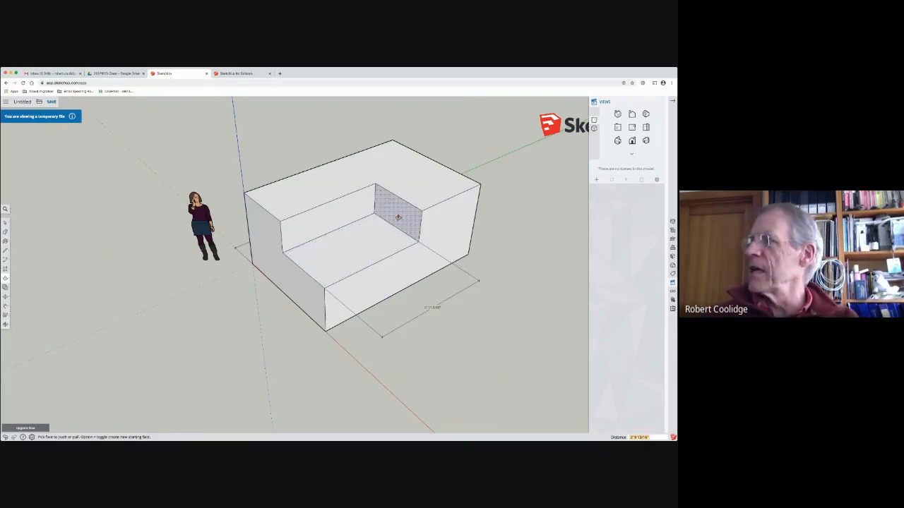
pyautogui.moveTo(400, 216)
pyautogui.mouseDown()
pyautogui.moveTo(355, 237)
pyautogui.moveTo(388, 222)
pyautogui.moveTo(401, 202)
pyautogui.mouseUp()
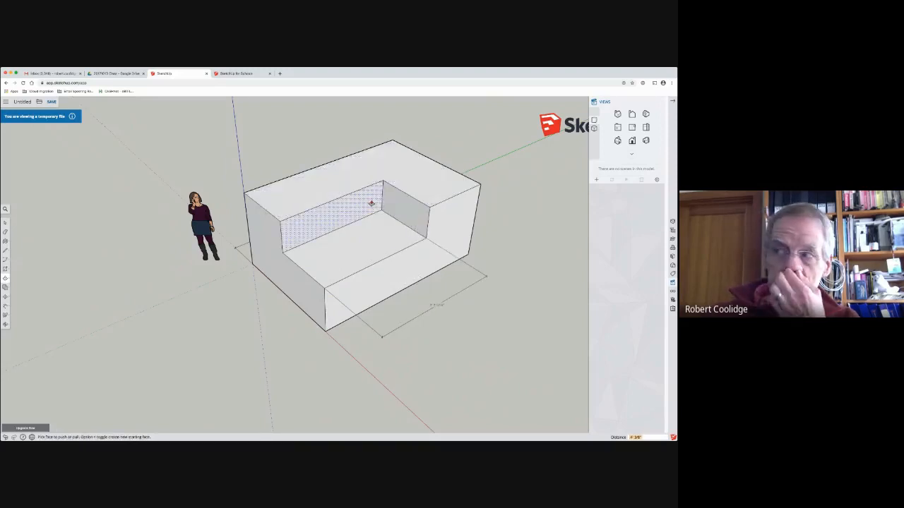
# Step: Select all connected faces and edges of the notched box and make them a group
pyautogui.press('space')
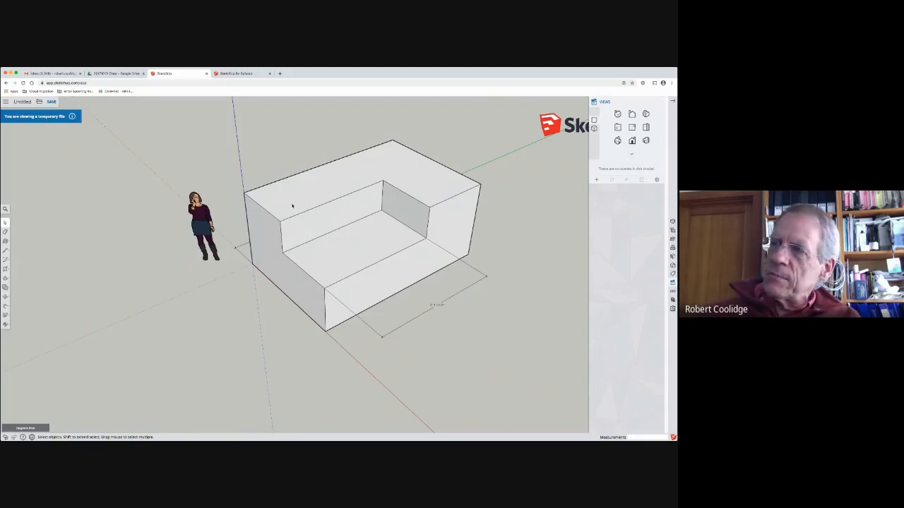
pyautogui.tripleClick(292, 206)
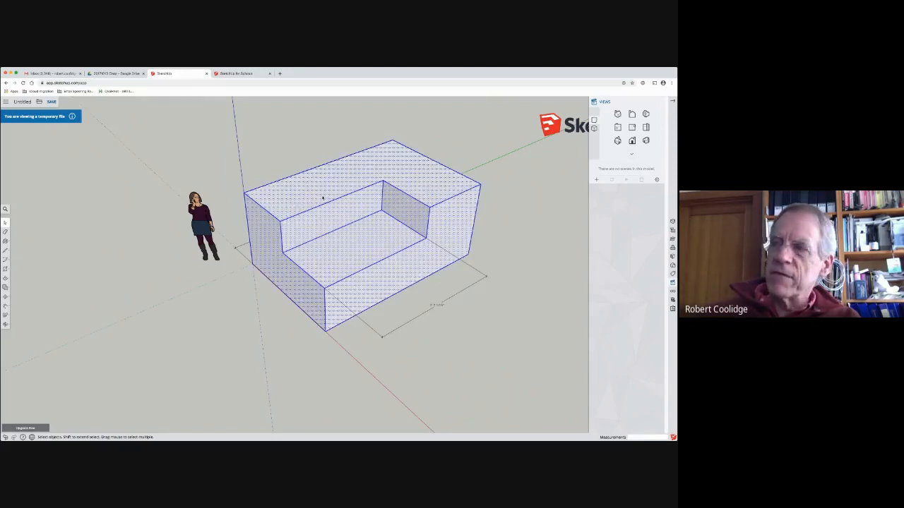
pyautogui.rightClick(319, 195)
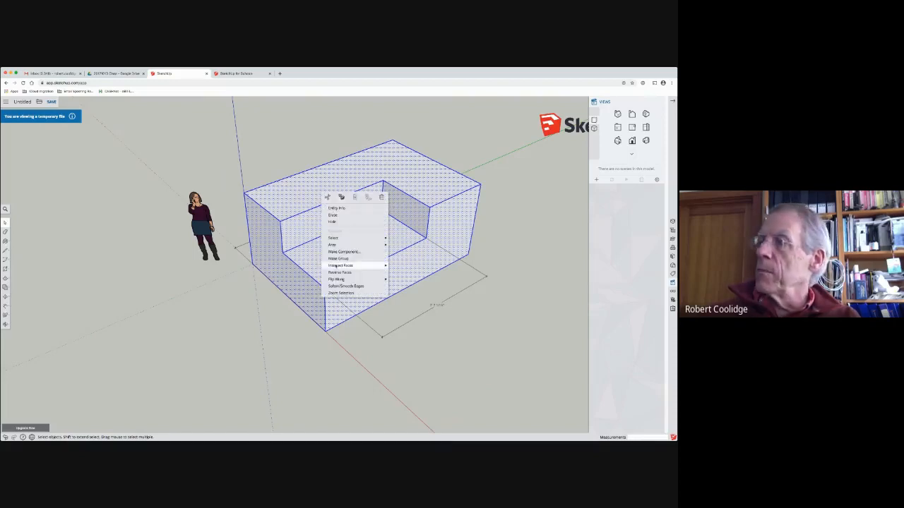
pyautogui.moveTo(337, 279)
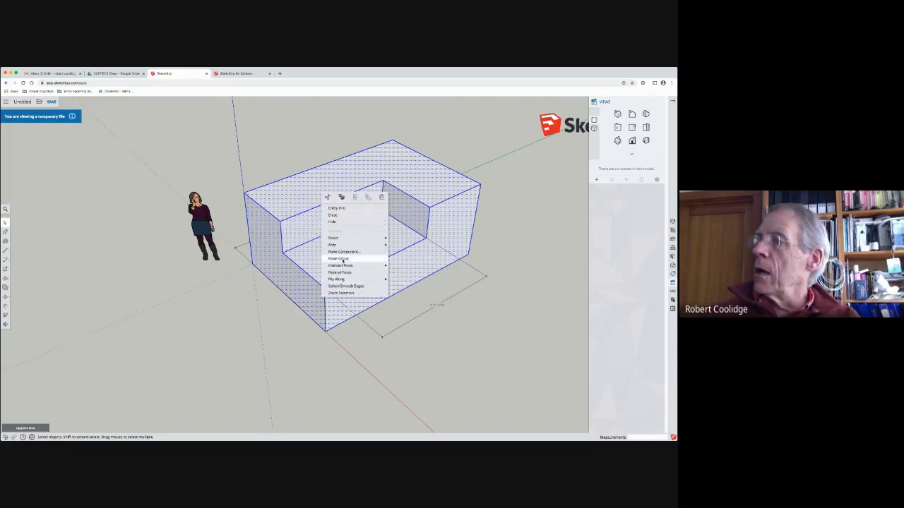
pyautogui.click(344, 259)
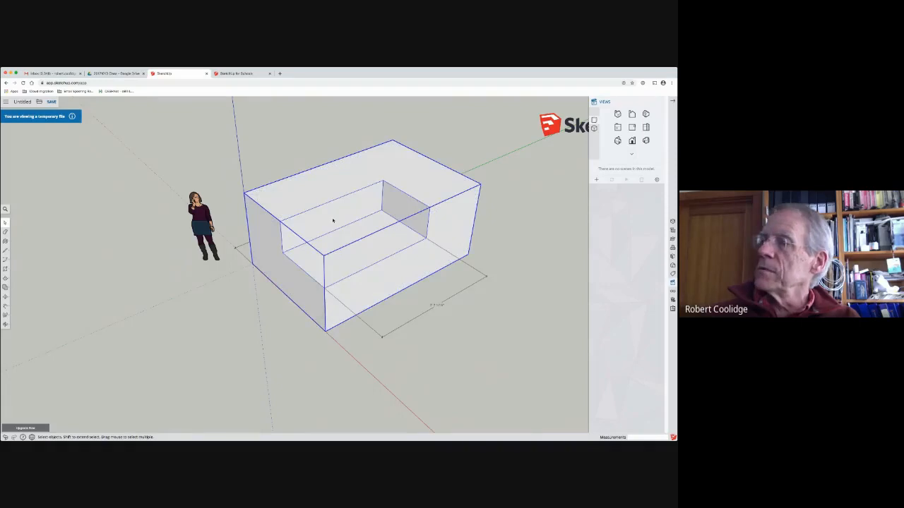
pyautogui.moveTo(332, 220); pyautogui.dragTo(26, 238, button='middle')
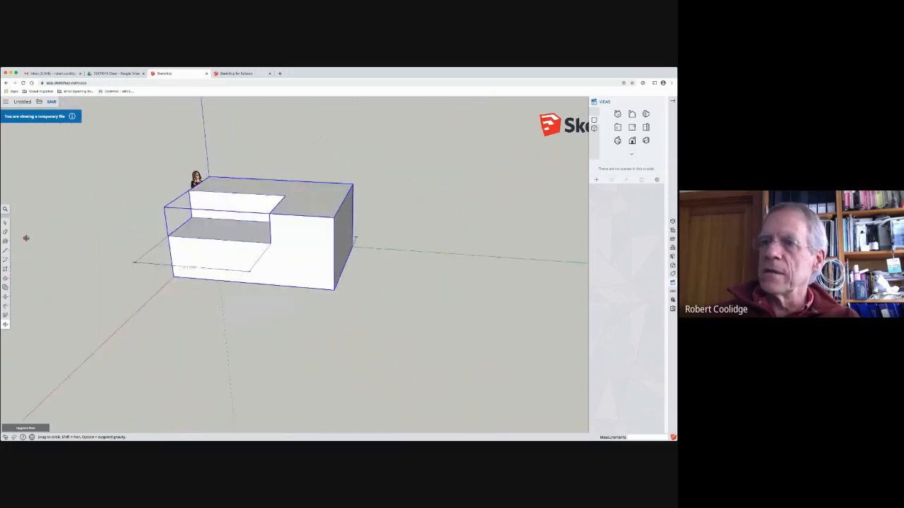
# Step: Move the grouped box 6' along the green axis from its base corner at the origin, and undo the move
pyautogui.click(5, 224)
pyautogui.moveTo(193, 222); pyautogui.dragTo(387, 247, button='middle')
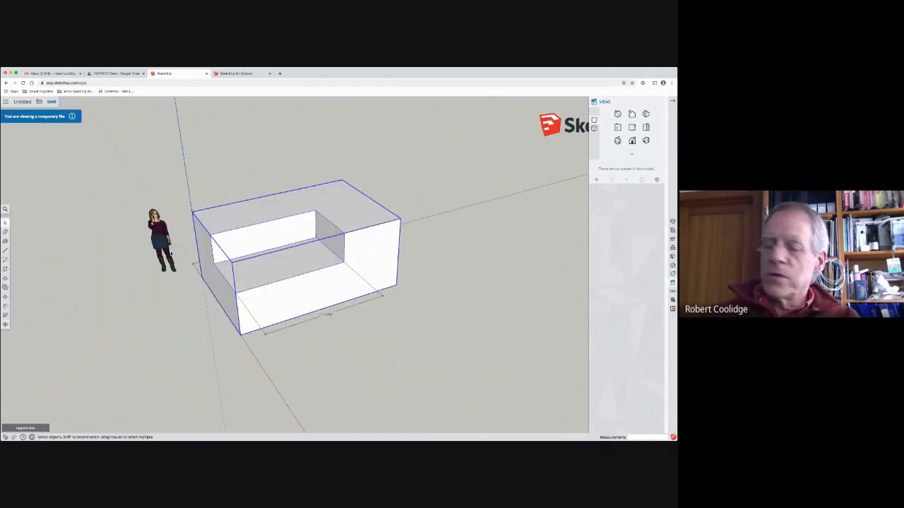
pyautogui.click(6, 296)
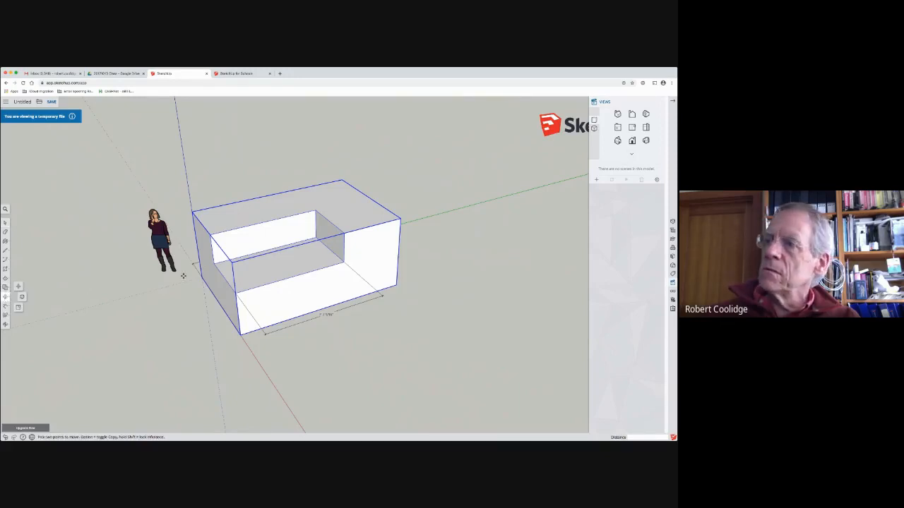
pyautogui.click(200, 278)
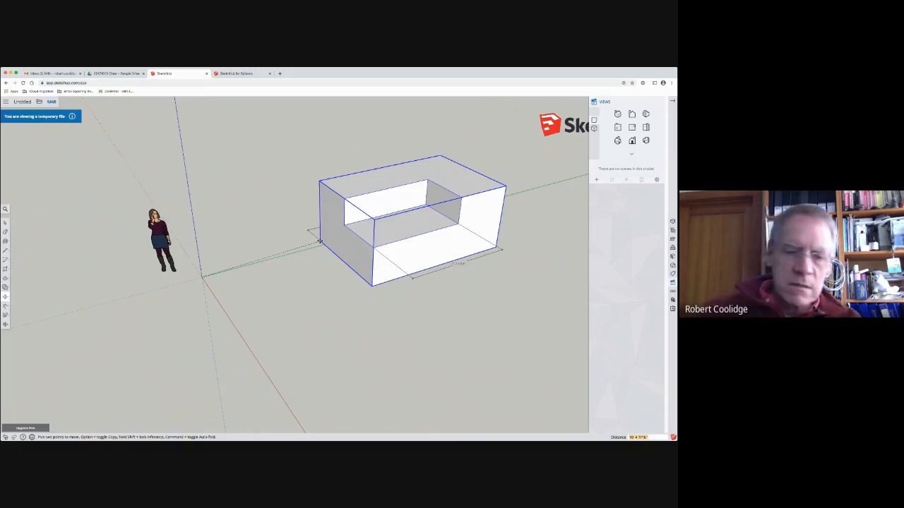
pyautogui.write("6'")
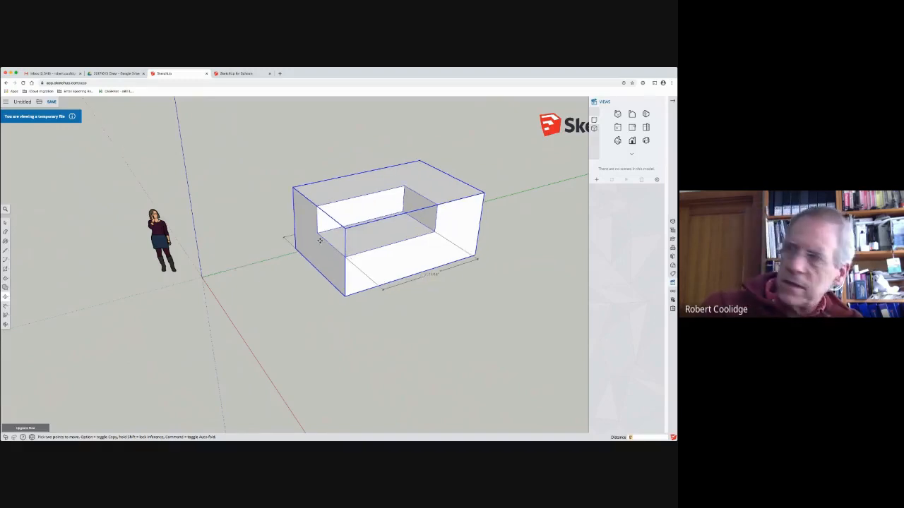
pyautogui.press('Return')
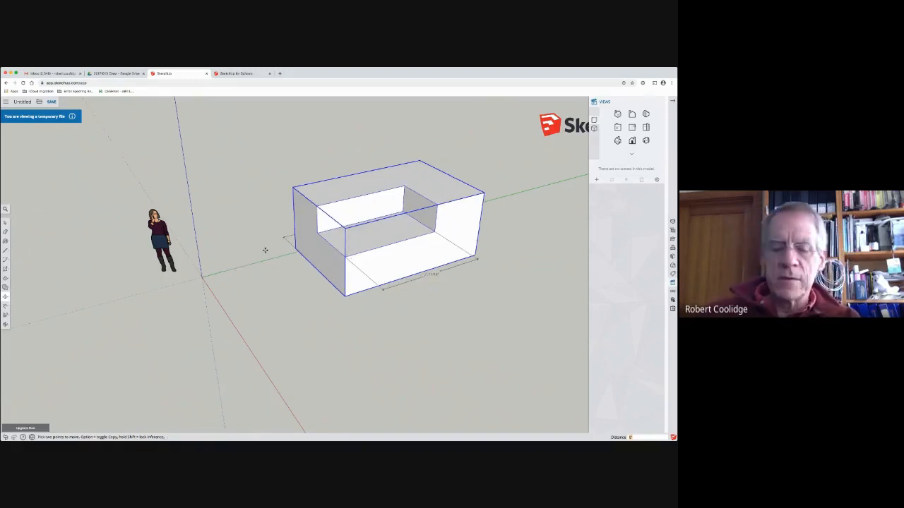
pyautogui.press('super+z')
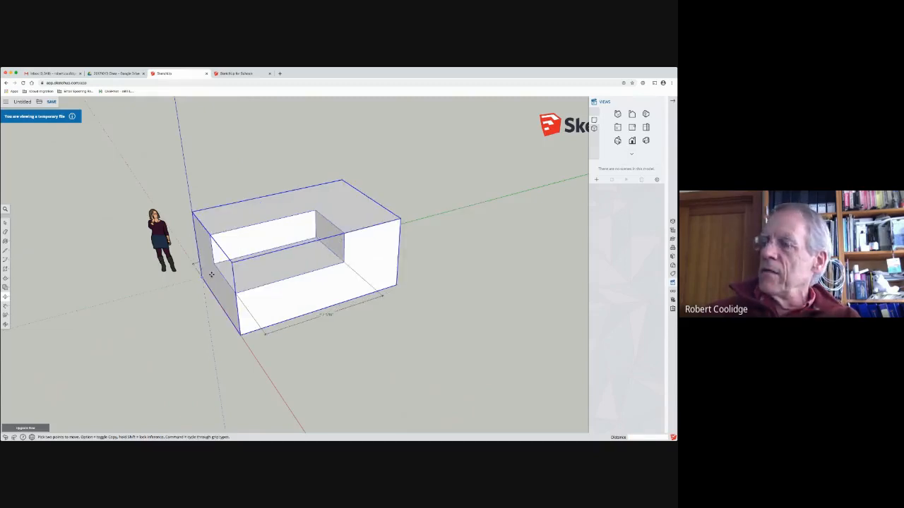
# Step: Copy the grouped box along the green axis, multiply the copy by 3x into a row, and undo the copies
pyautogui.click(201, 275)
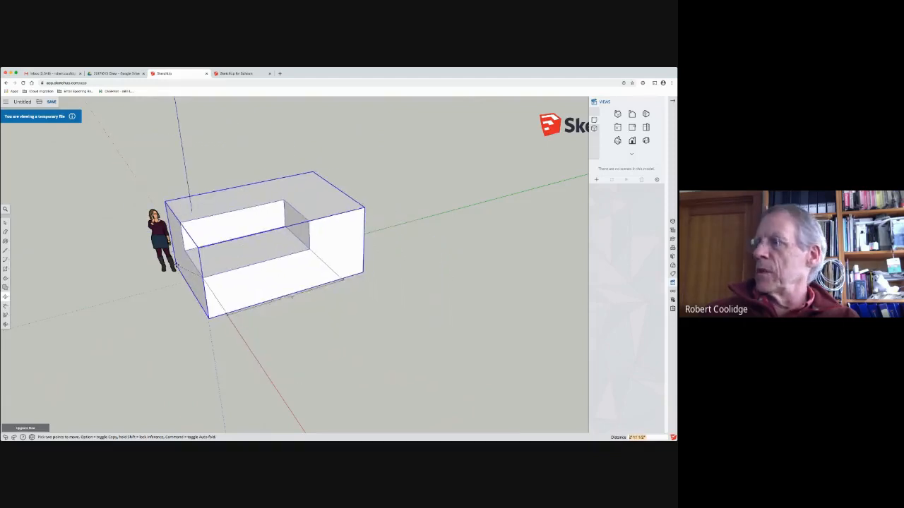
pyautogui.scroll(-5, 187, 268)
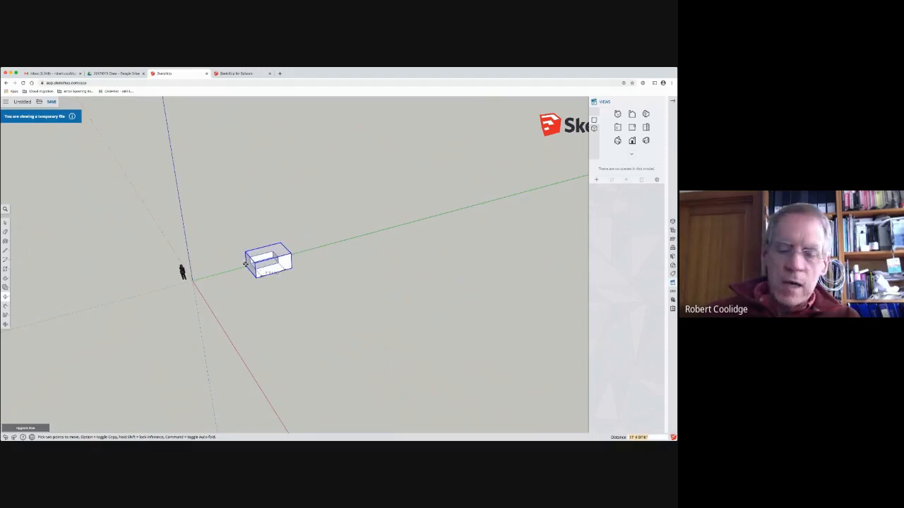
pyautogui.press('alt')
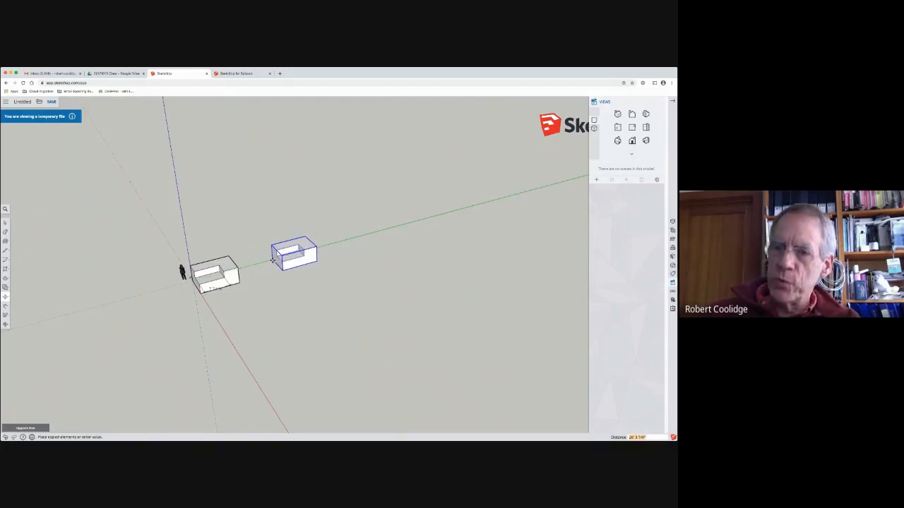
pyautogui.click(302, 242)
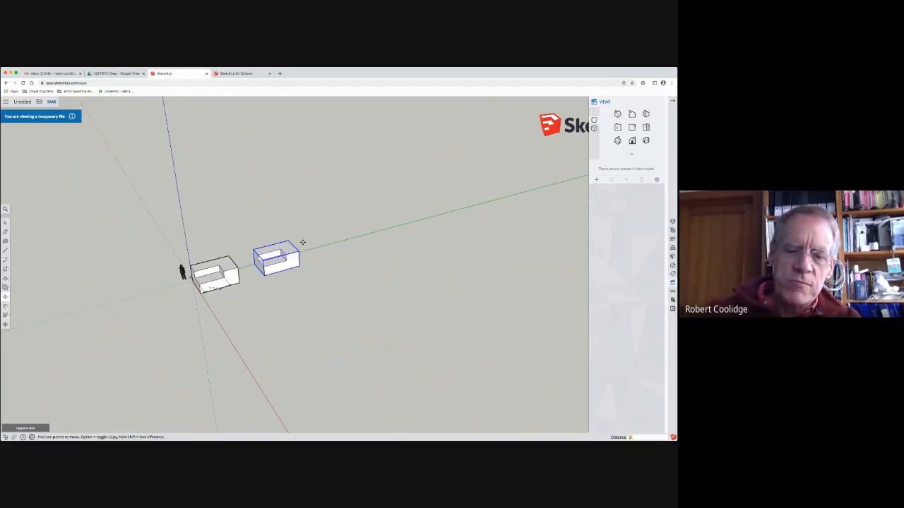
pyautogui.write('3x')
pyautogui.press('Return')
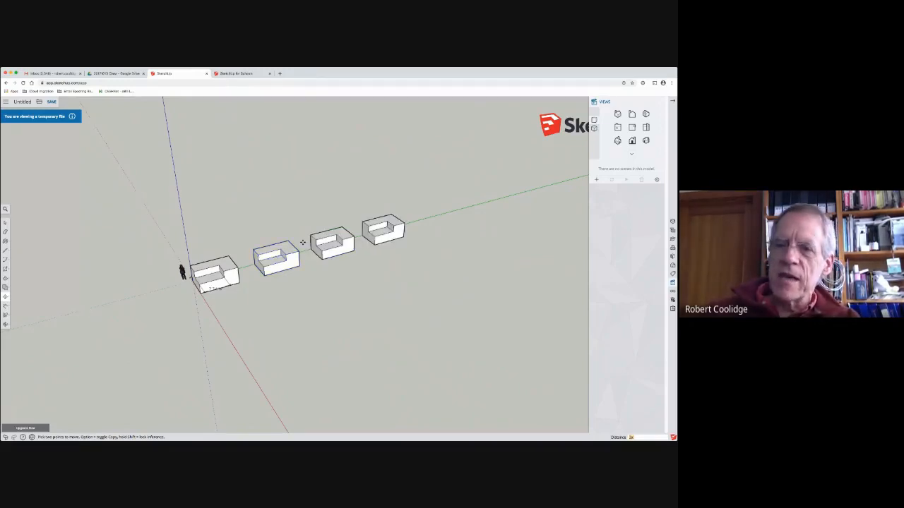
pyautogui.press('super+z')
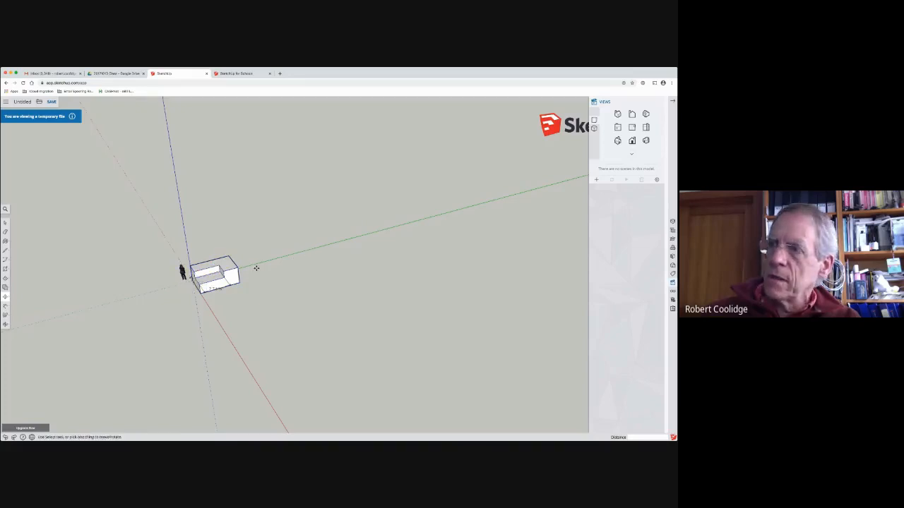
# Step: Copy the grouped box far out along the green axis and divide the span into 3 equal intervals of copies
pyautogui.click(192, 280)
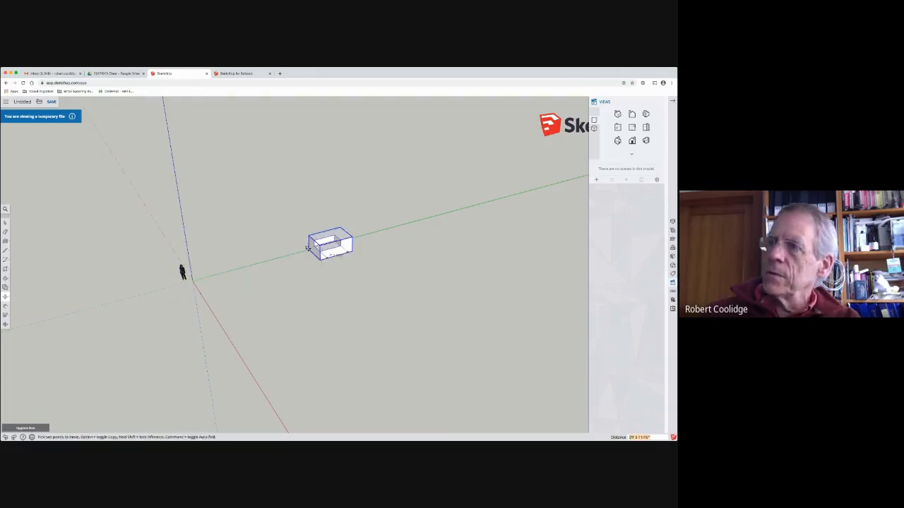
pyautogui.press('alt')
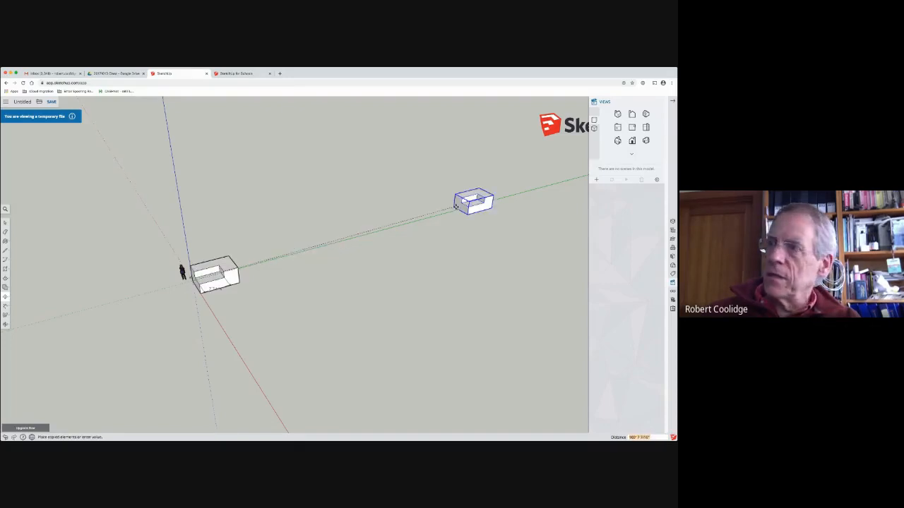
pyautogui.click(454, 209)
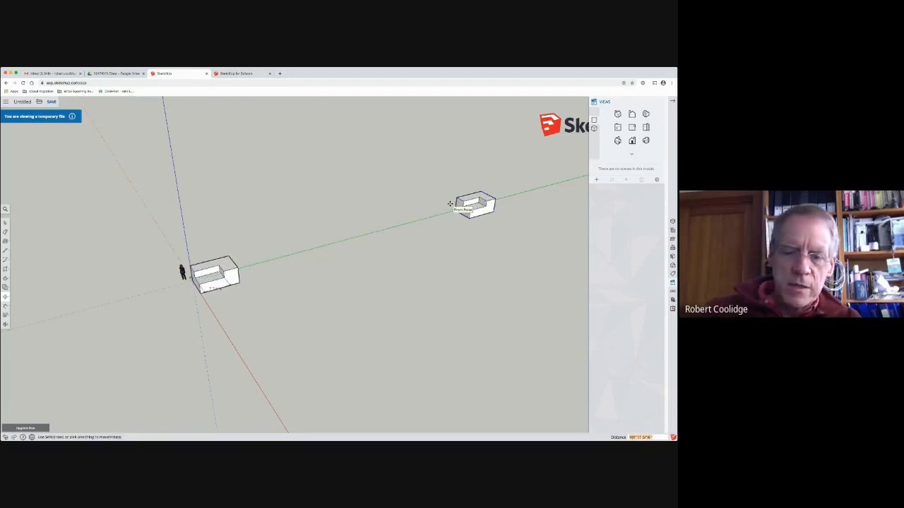
pyautogui.write('3/')
pyautogui.press('Return')
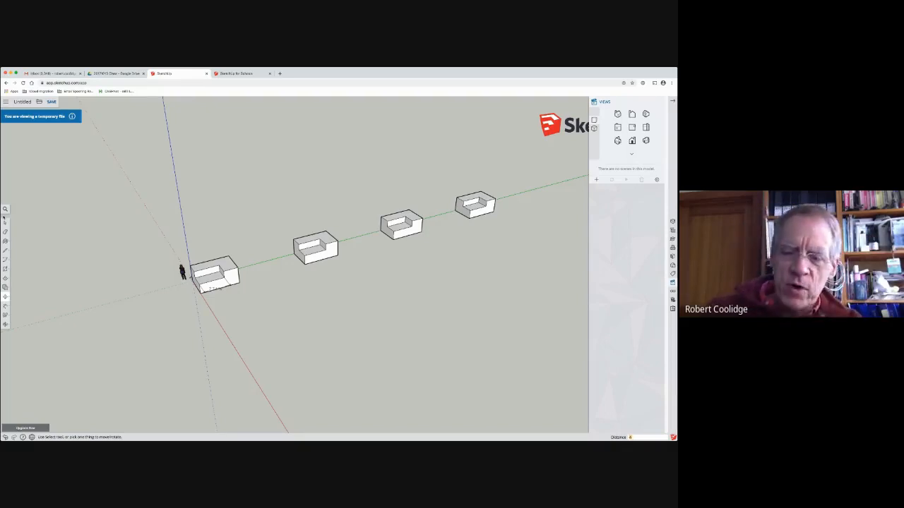
# Step: Change the division of the copied row to 4 intervals, and finally to 5
pyautogui.write('/4')
pyautogui.press('Return')
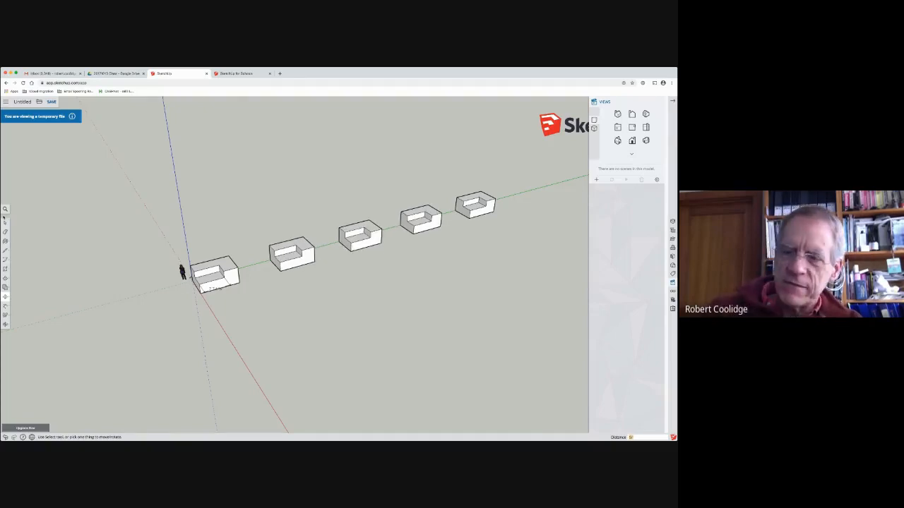
pyautogui.write('/5')
pyautogui.press('Return')
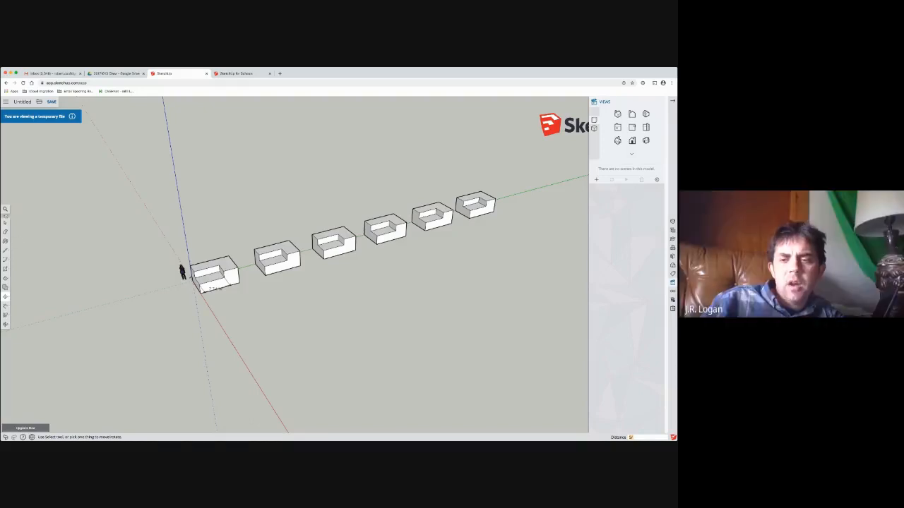
# Step: Select the five copied boxes along the green axis and delete them, keeping the original at the origin
pyautogui.click(5, 222)
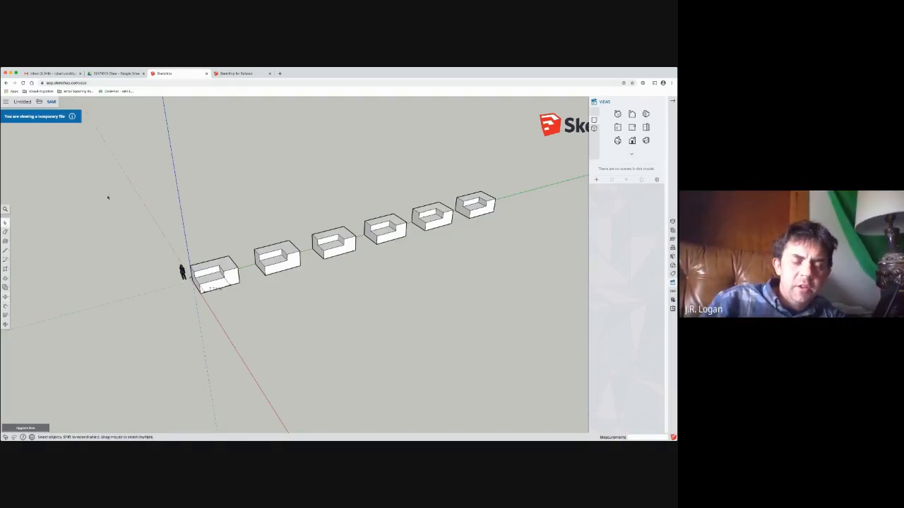
pyautogui.moveTo(89, 246); pyautogui.dragTo(177, 196, button='middle')
pyautogui.scroll(5, 239, 283)
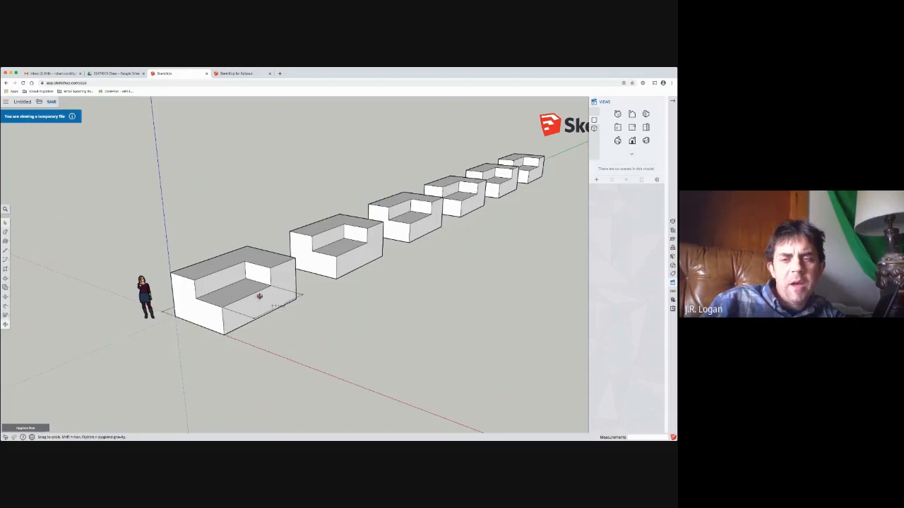
pyautogui.moveTo(258, 295); pyautogui.dragTo(215, 280, button='middle')
pyautogui.scroll(-3, 214, 281)
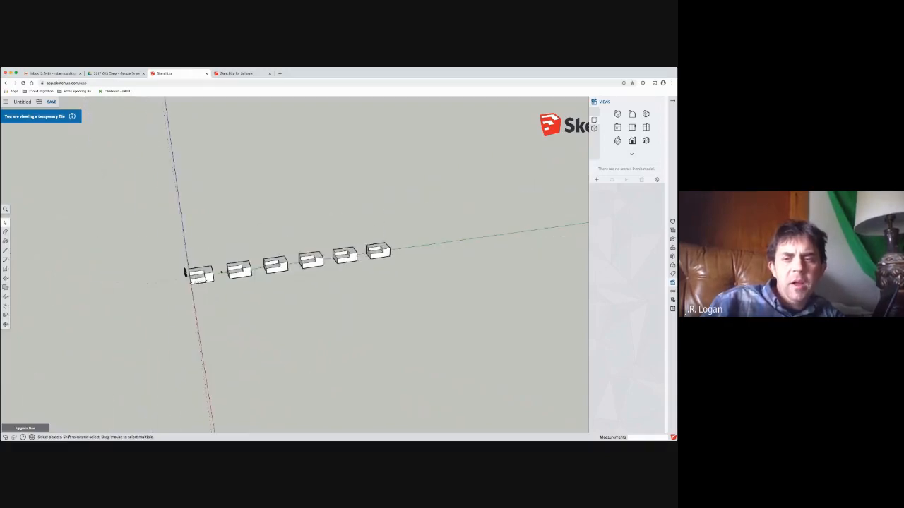
pyautogui.moveTo(212, 173); pyautogui.dragTo(427, 316)
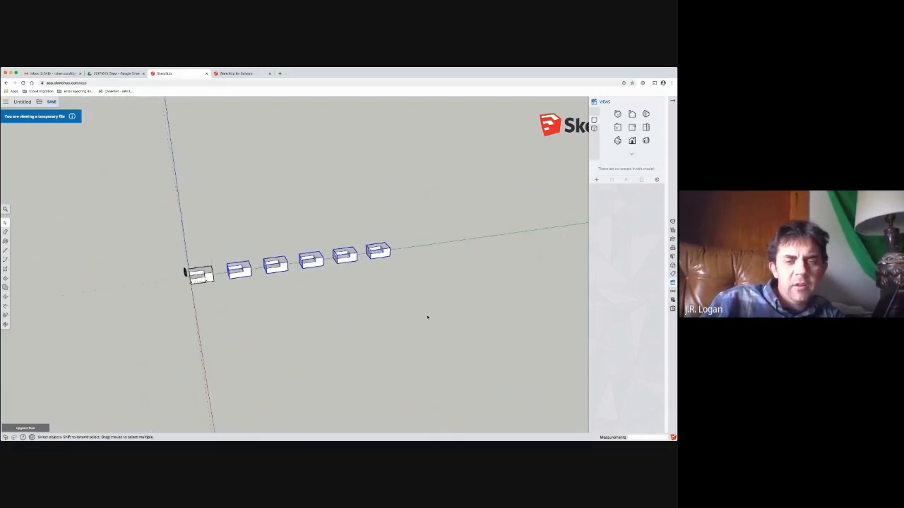
pyautogui.press('Delete')
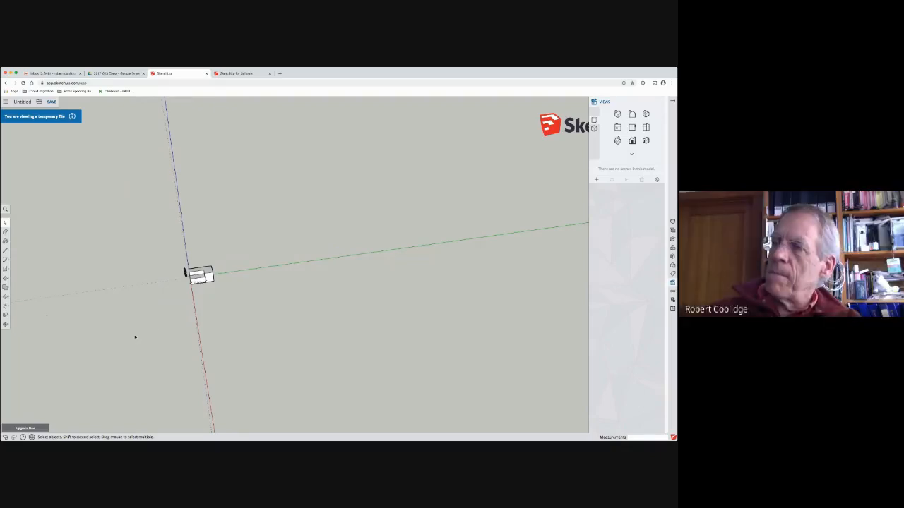
# Step: Select the remaining notched box group at the origin and open it for editing
pyautogui.moveTo(180, 314); pyautogui.dragTo(212, 310, button='middle')
pyautogui.click(212, 305)
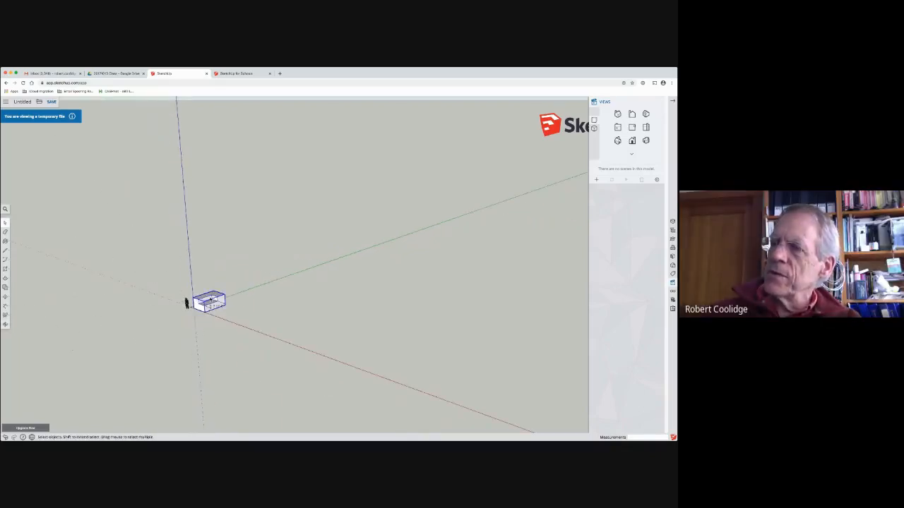
pyautogui.scroll(3, 212, 308)
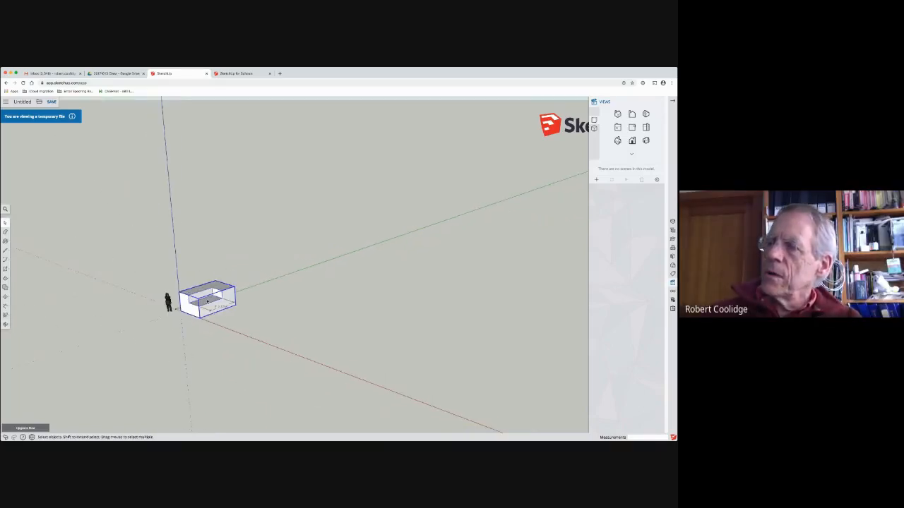
pyautogui.moveTo(209, 291); pyautogui.dragTo(188, 346, button='middle')
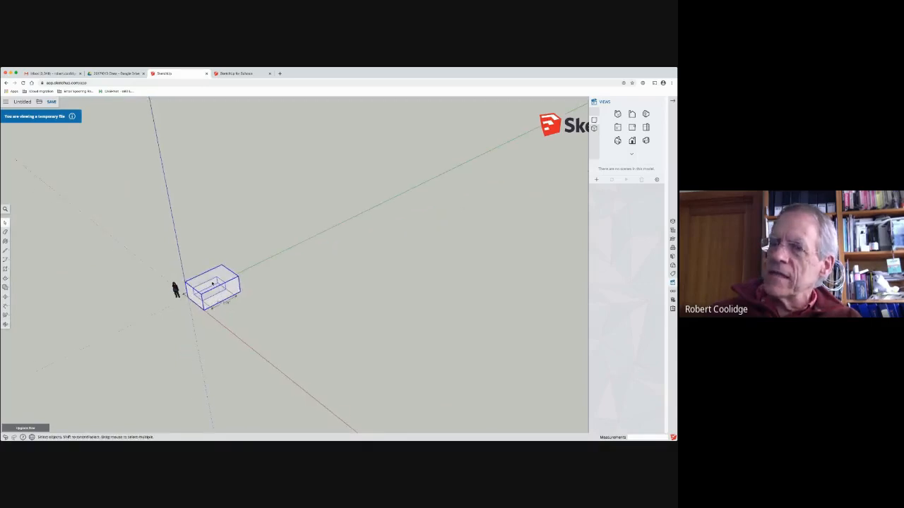
pyautogui.scroll(5, 215, 285)
pyautogui.scroll(2, 214, 286)
pyautogui.doubleClick(184, 298)
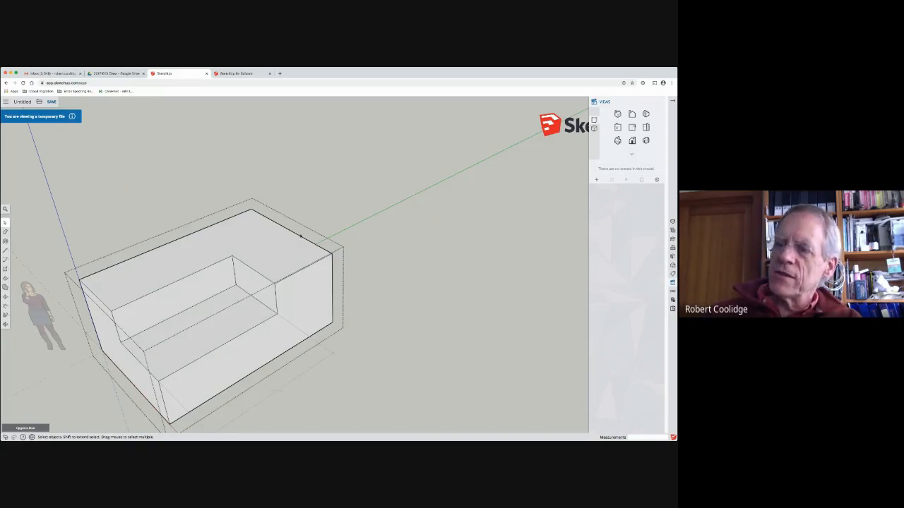
# Step: Select the box's top face and its stepped end face inside the group, and leave group editing
pyautogui.click(163, 260)
pyautogui.click(96, 315)
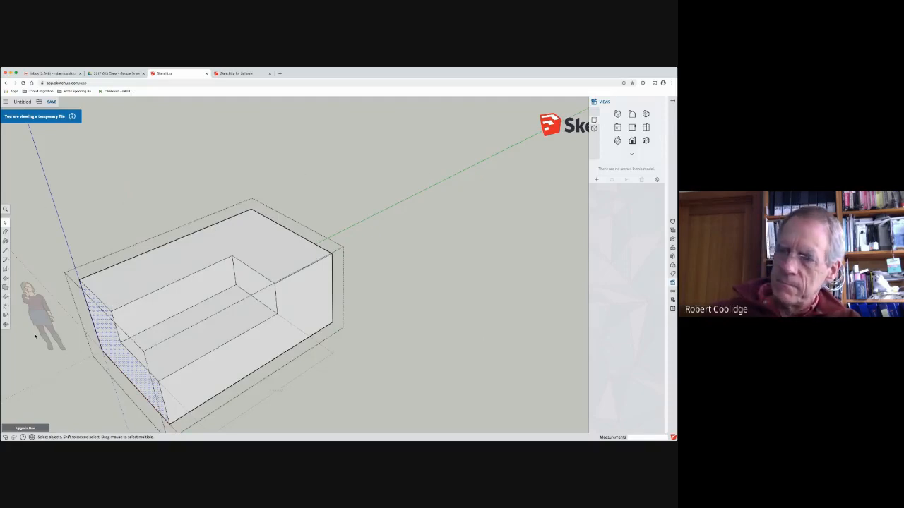
pyautogui.click(422, 135)
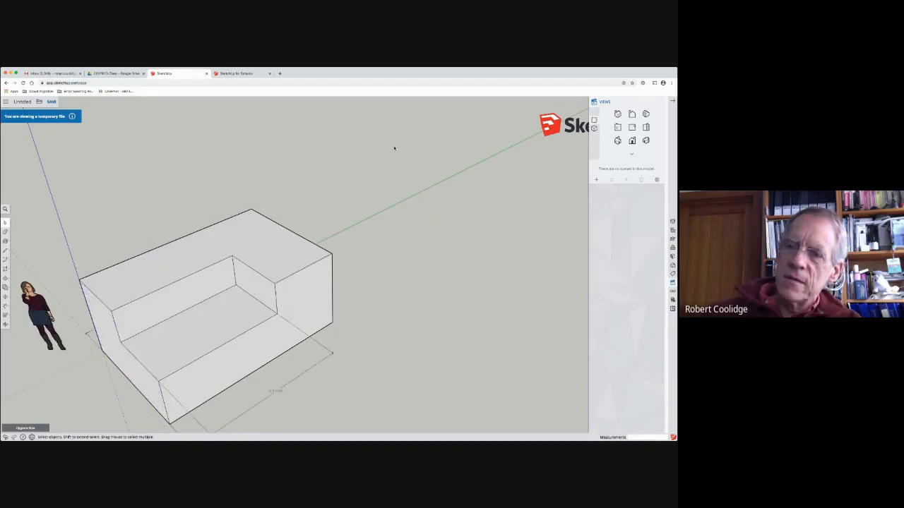
# Step: Select the closed box group as a whole, select the scale figure in its place, and clear the selection
pyautogui.click(160, 264)
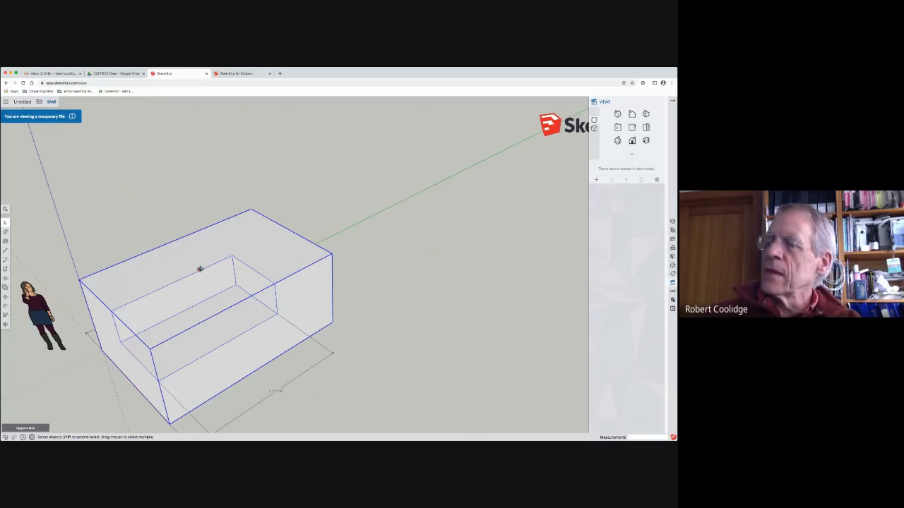
pyautogui.moveTo(198, 266); pyautogui.dragTo(250, 231, button='middle')
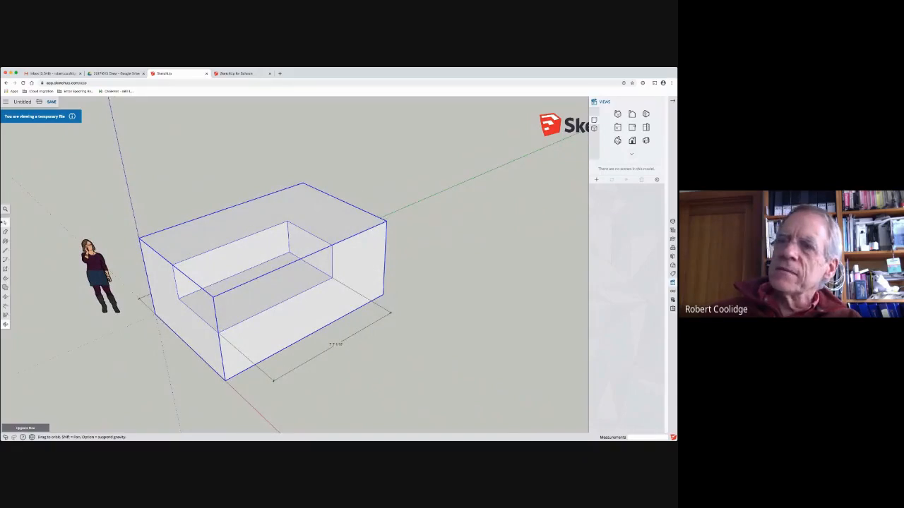
pyautogui.click(5, 223)
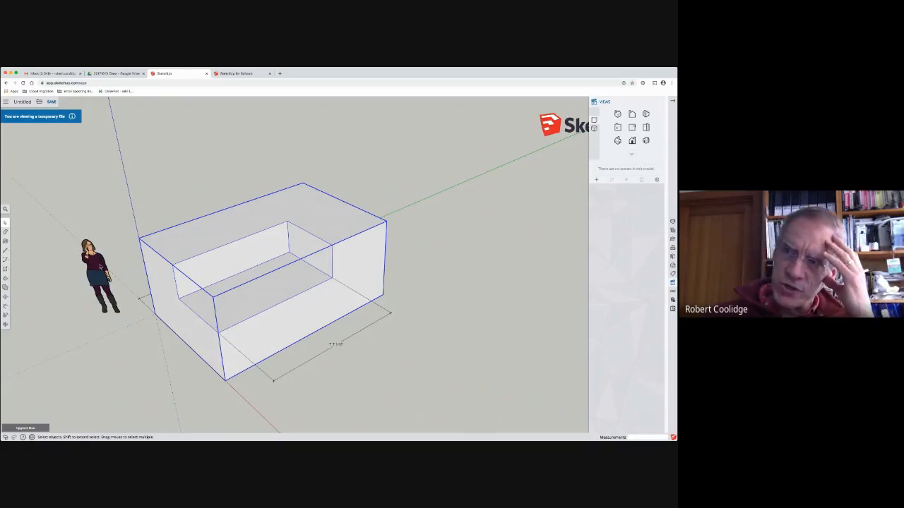
pyautogui.click(102, 267)
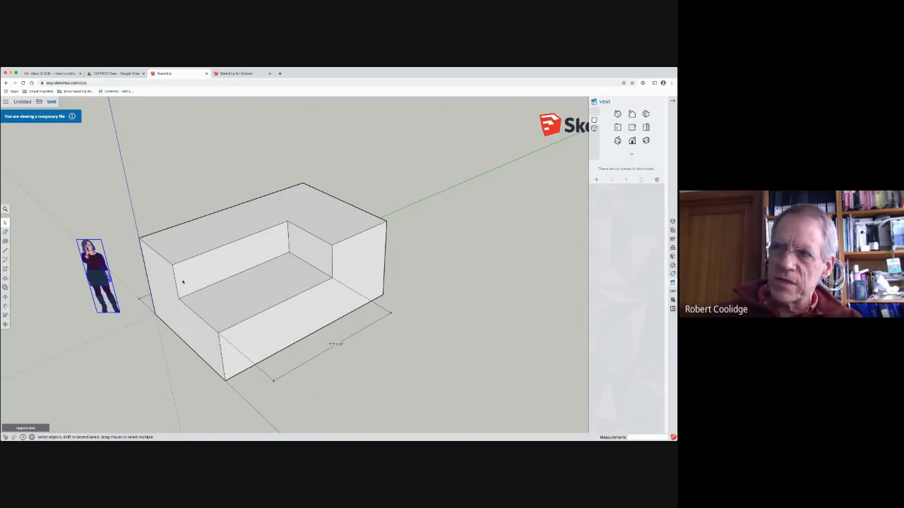
pyautogui.moveTo(182, 282); pyautogui.dragTo(180, 224, button='middle')
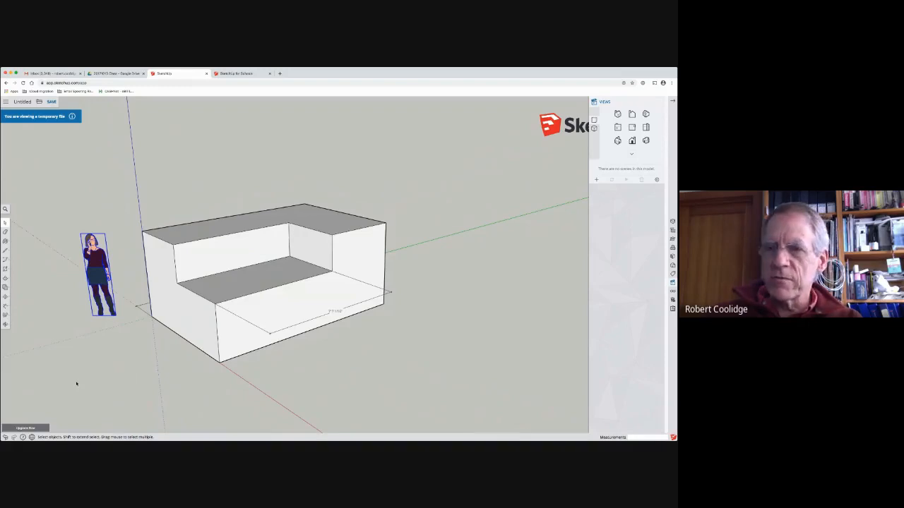
pyautogui.click(457, 215)
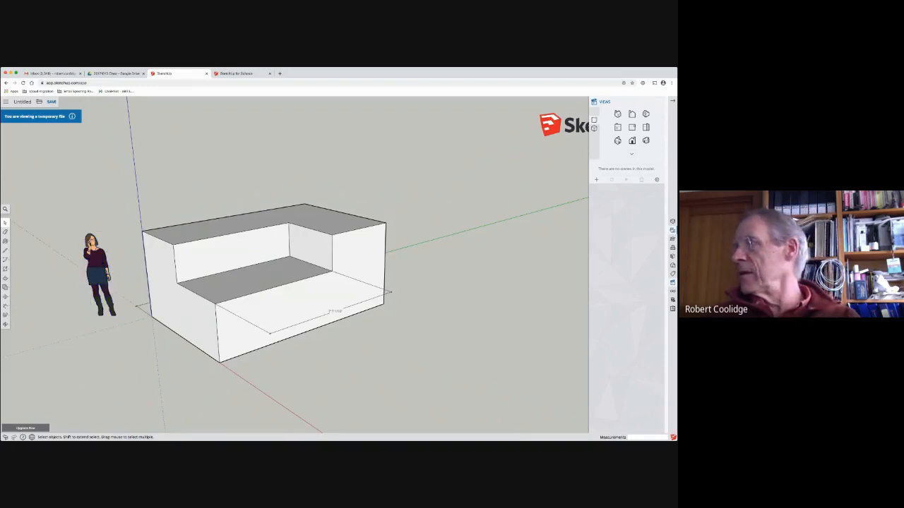
# Step: Show the Outliner, select the notched box group and open it for editing
pyautogui.click(672, 230)
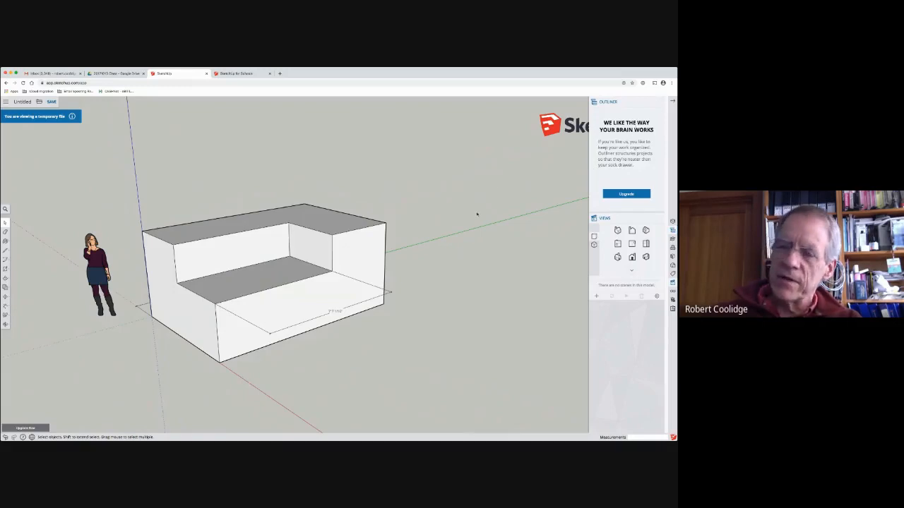
pyautogui.moveTo(473, 243); pyautogui.dragTo(452, 284, button='middle')
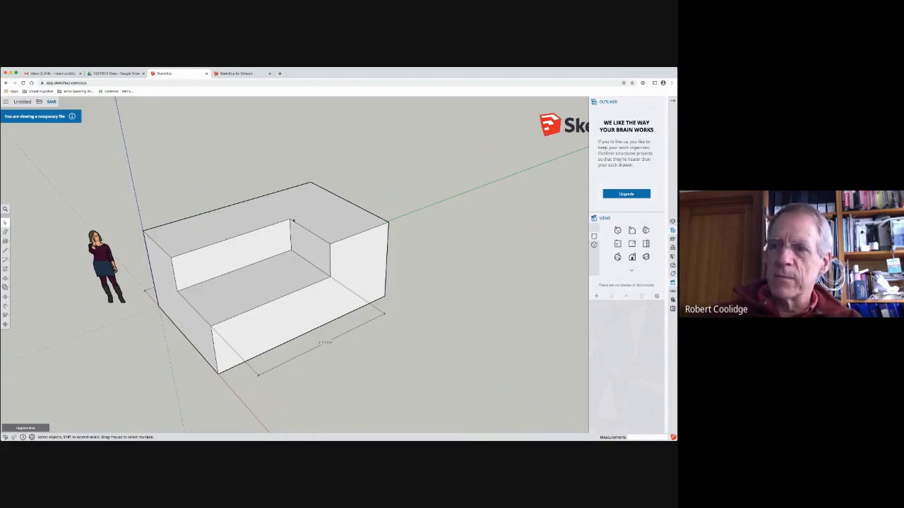
pyautogui.click(204, 313)
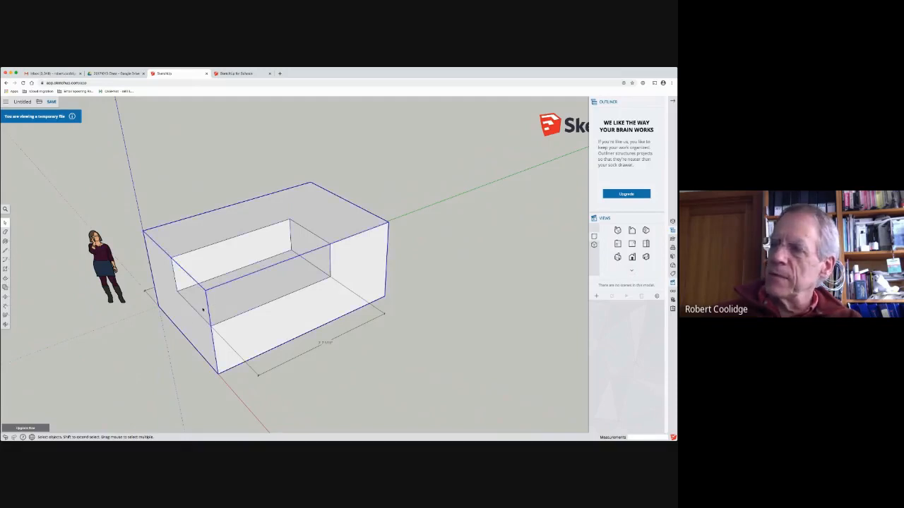
pyautogui.doubleClick(210, 305)
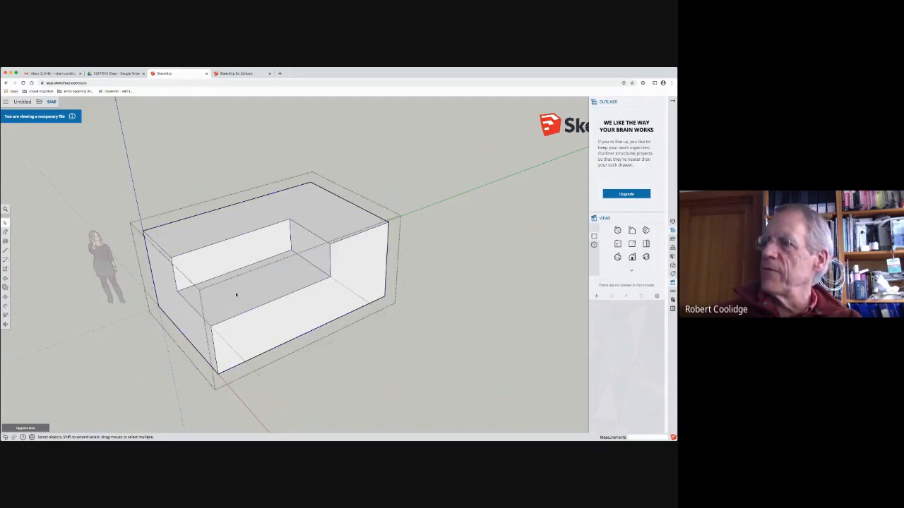
# Step: Push/Pull the notch floor up until it is flush with the box's top face
pyautogui.moveTo(233, 285); pyautogui.dragTo(288, 302, button='middle')
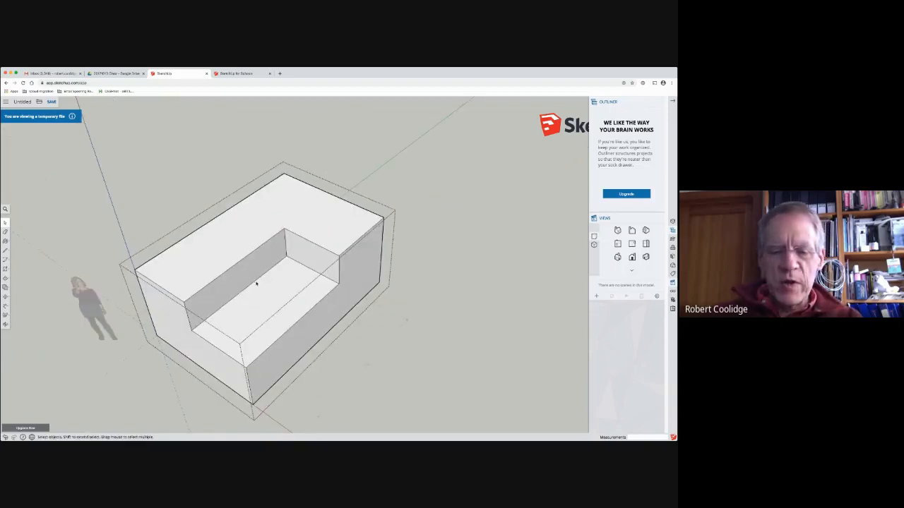
pyautogui.press('p')
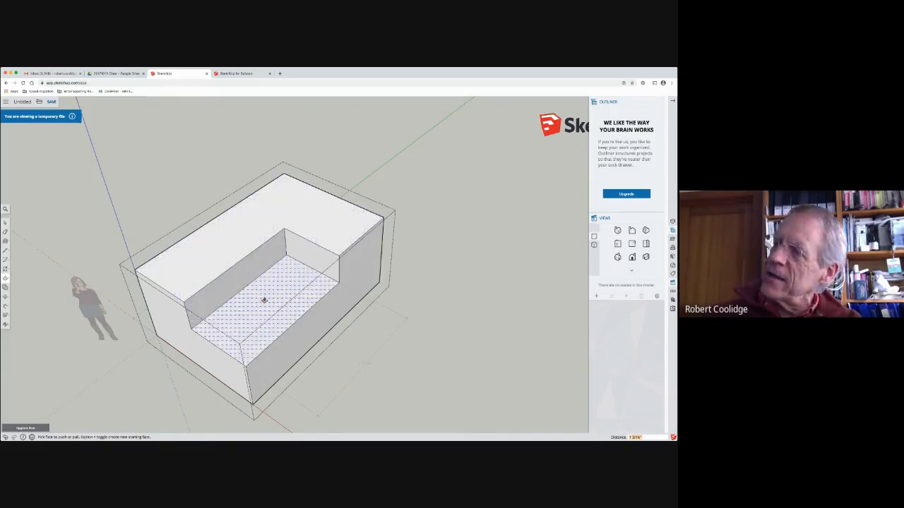
pyautogui.click(265, 300)
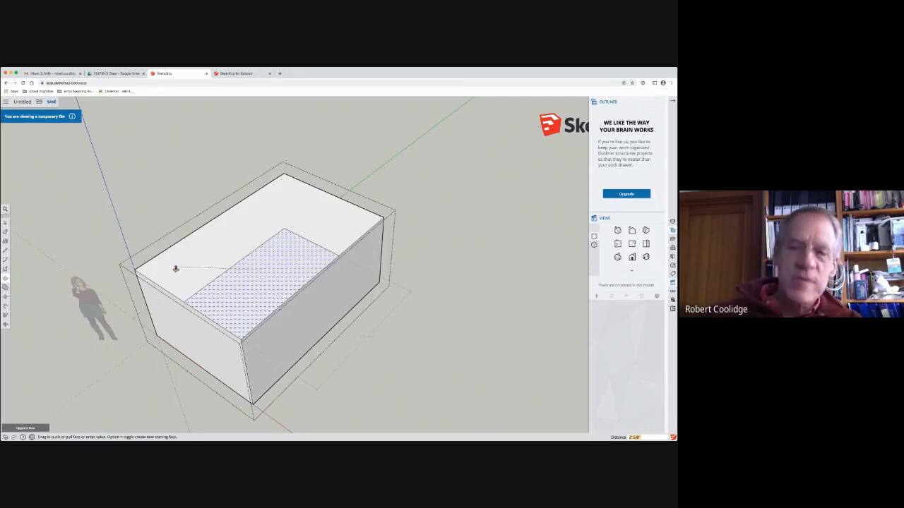
pyautogui.click(189, 264)
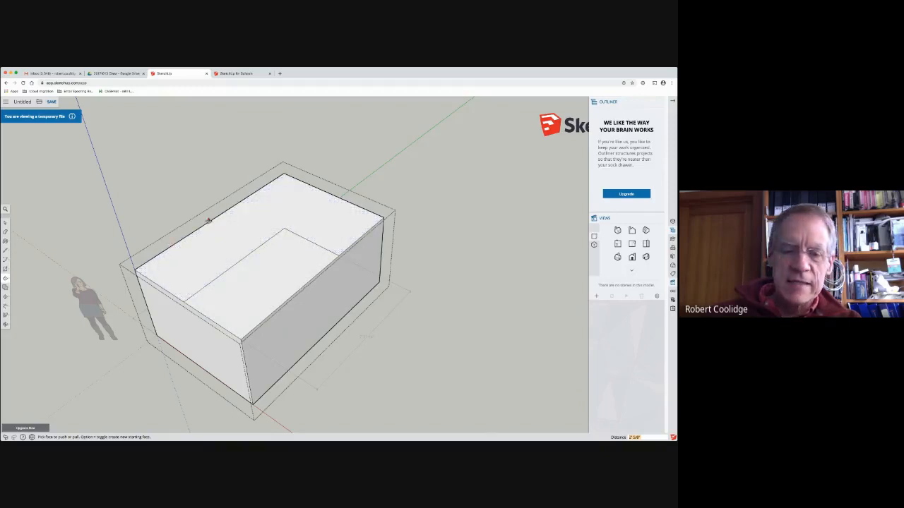
# Step: Erase the two leftover notch edges on the box's top face
pyautogui.press('e')
pyautogui.click(273, 237)
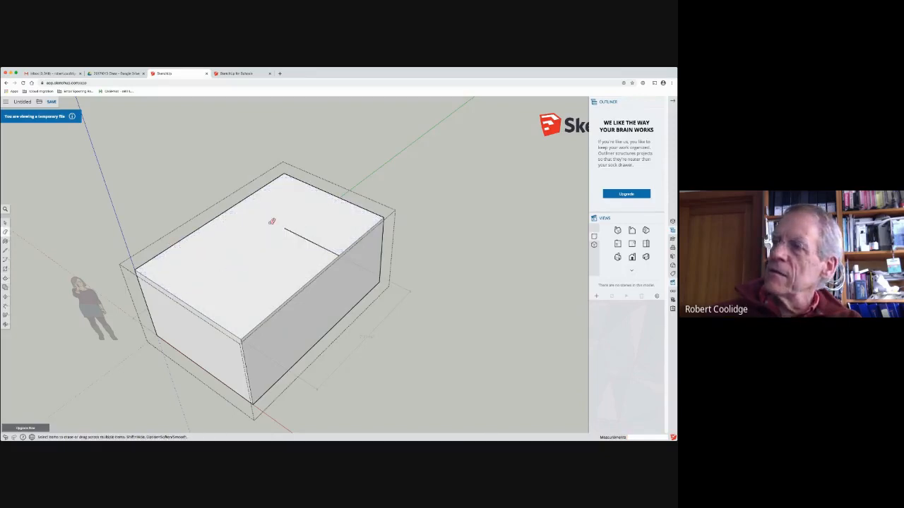
pyautogui.click(292, 230)
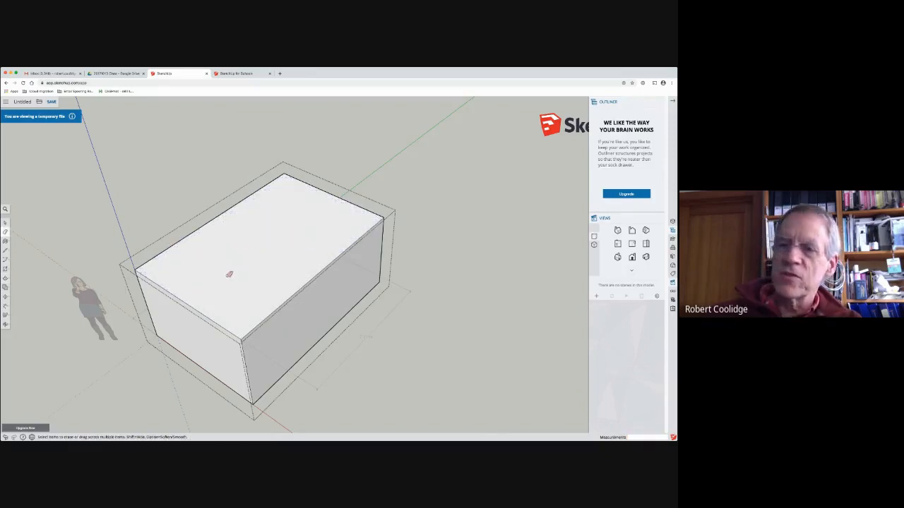
# Step: Draw a rectangle in the middle of the box's end face nearest the scale figure, inset from all four edges
pyautogui.moveTo(229, 274); pyautogui.dragTo(190, 210, button='middle')
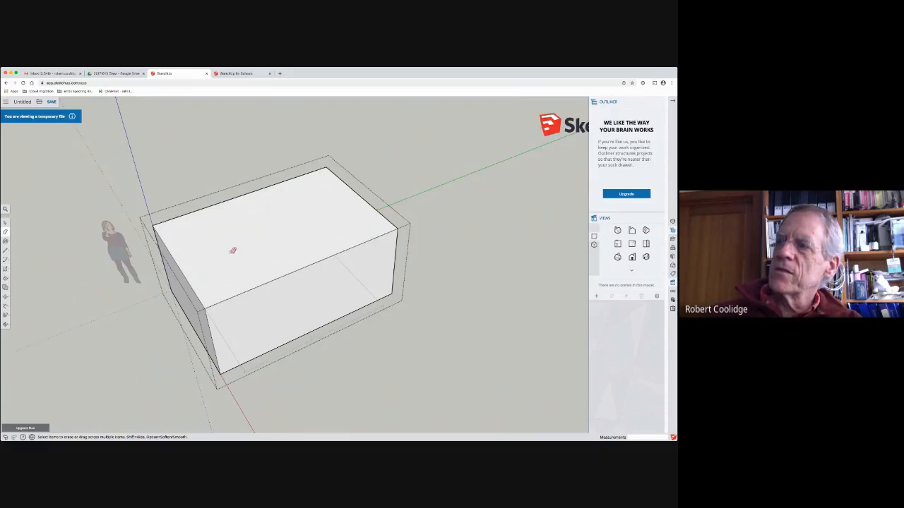
pyautogui.moveTo(232, 247); pyautogui.dragTo(256, 238, button='middle')
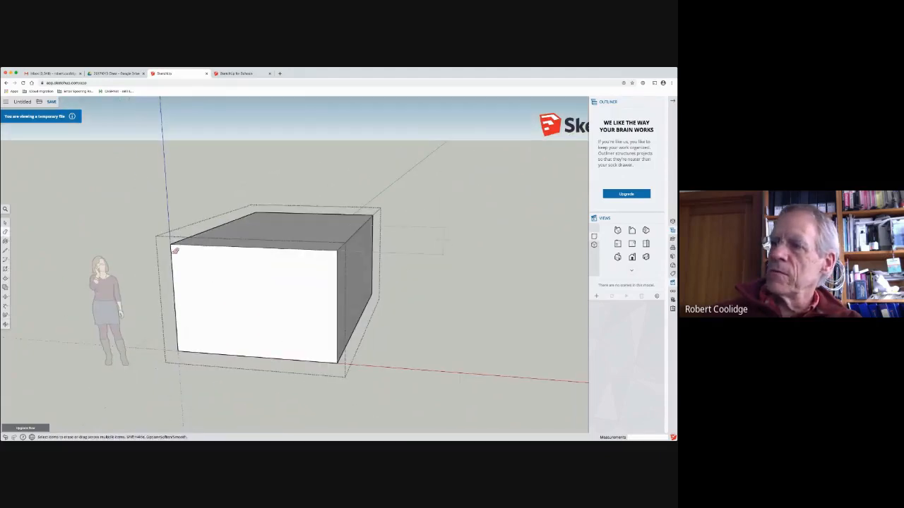
pyautogui.click(5, 270)
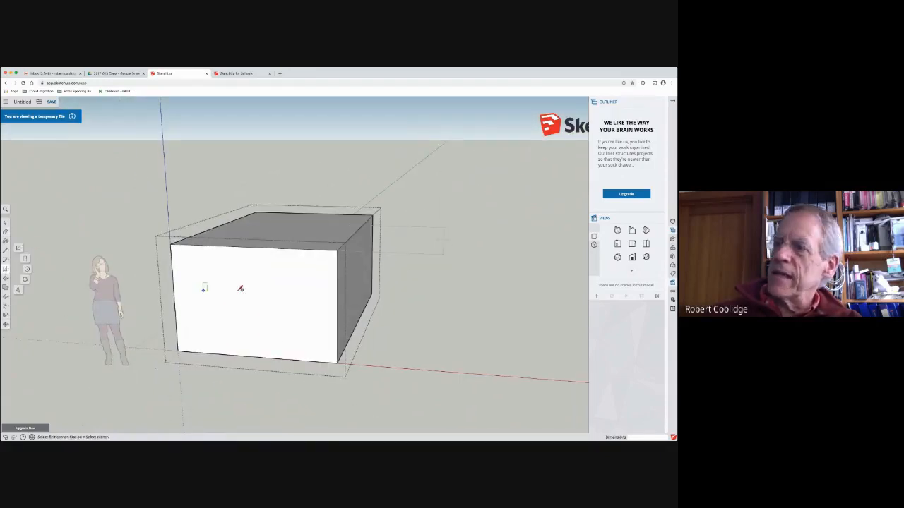
pyautogui.click(196, 267)
pyautogui.click(305, 330)
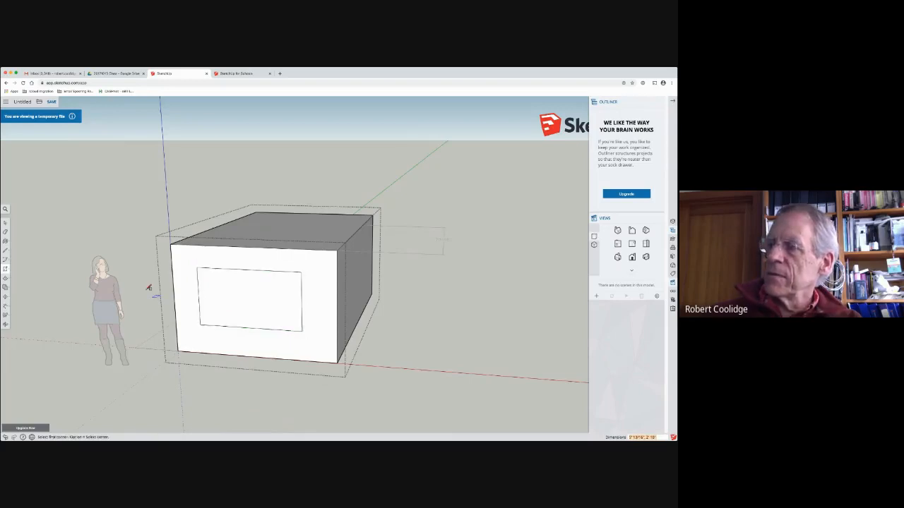
# Step: Select the rectangle's inner face and the surrounding end face in alternation to compare the two separate faces
pyautogui.click(5, 223)
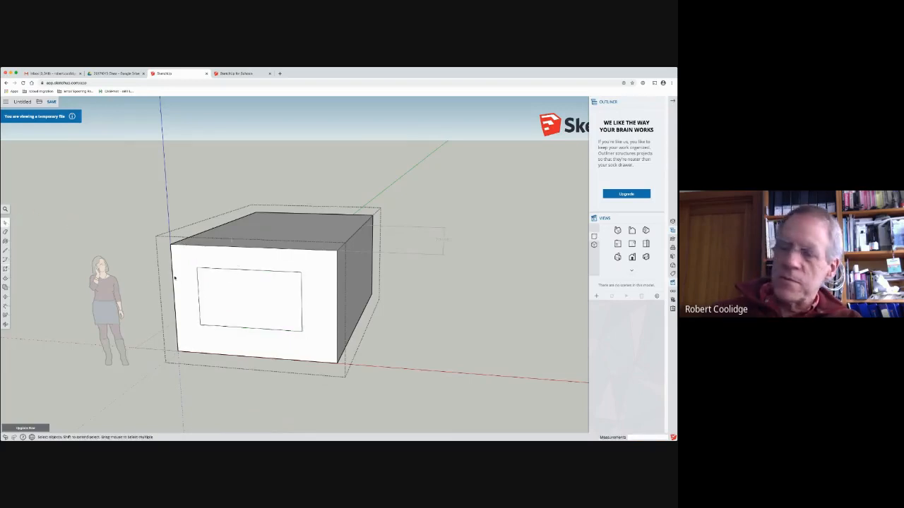
pyautogui.click(208, 283)
pyautogui.click(188, 294)
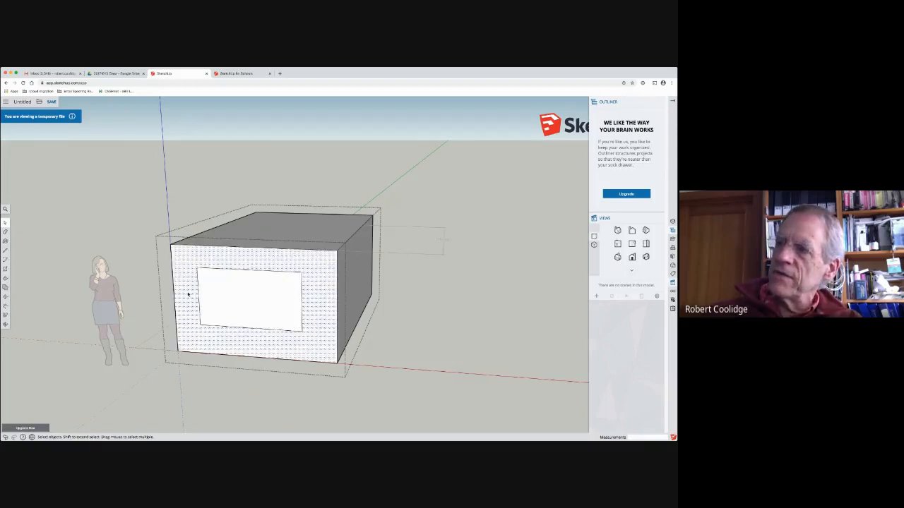
pyautogui.click(214, 286)
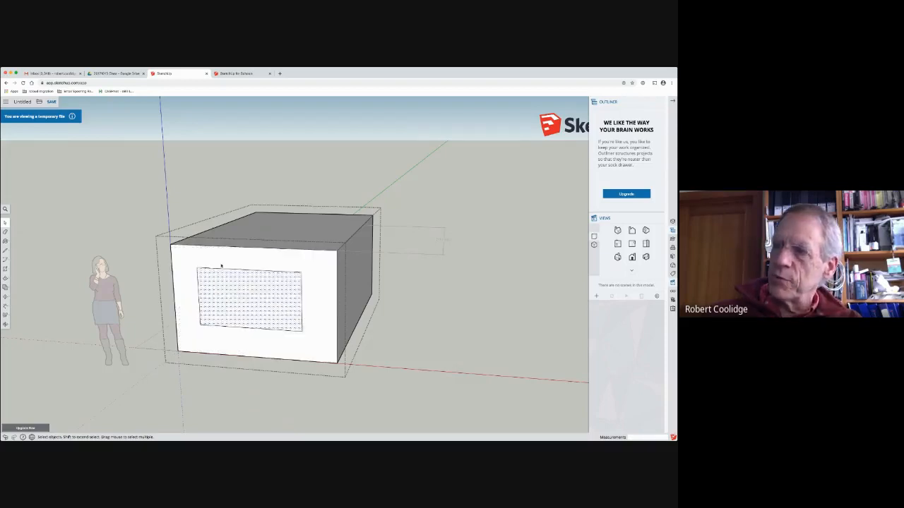
pyautogui.click(189, 296)
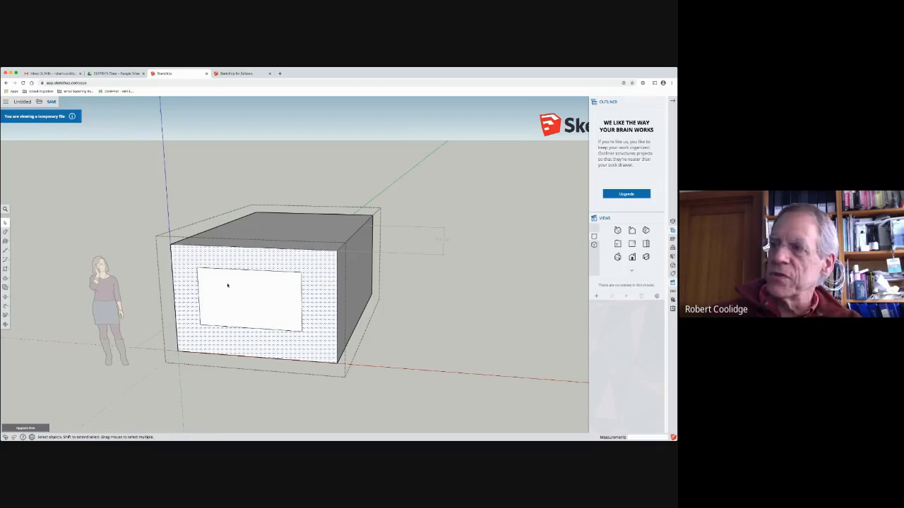
# Step: Delete the rectangle's inner face, look into the opening, and undo the deletion
pyautogui.click(214, 303)
pyautogui.press('Delete')
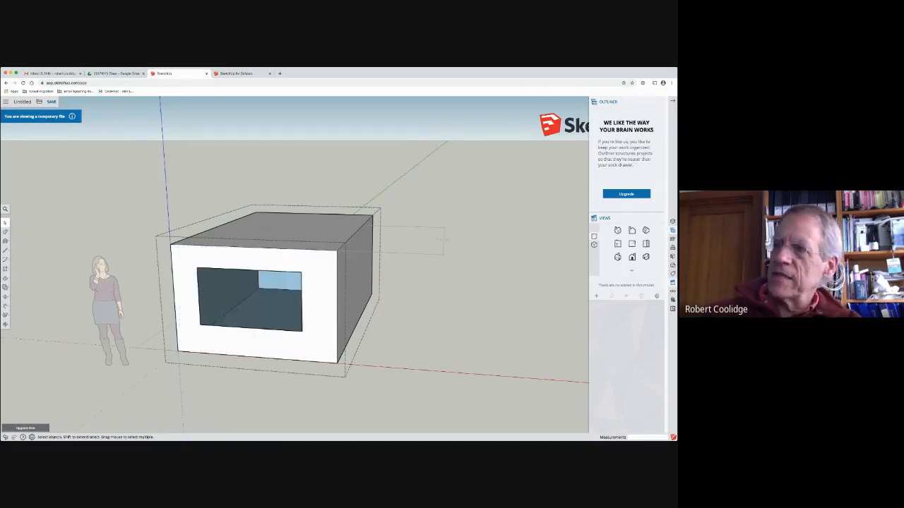
pyautogui.moveTo(193, 325); pyautogui.dragTo(169, 302, button='middle')
pyautogui.hotkey('ctrl', 'z')
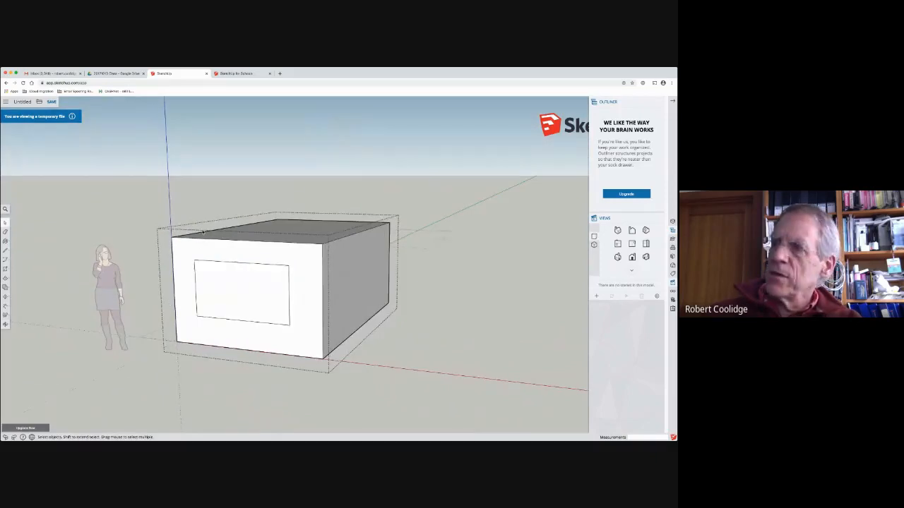
# Step: Push/Pull the rectangle on the end face inward to form a shallow recess in the box
pyautogui.moveTo(335, 212); pyautogui.dragTo(264, 280, button='middle')
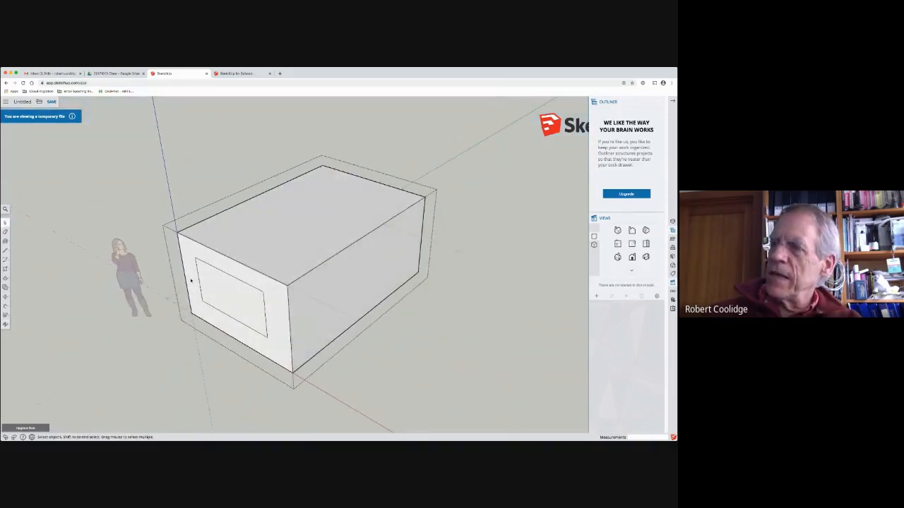
pyautogui.click(6, 278)
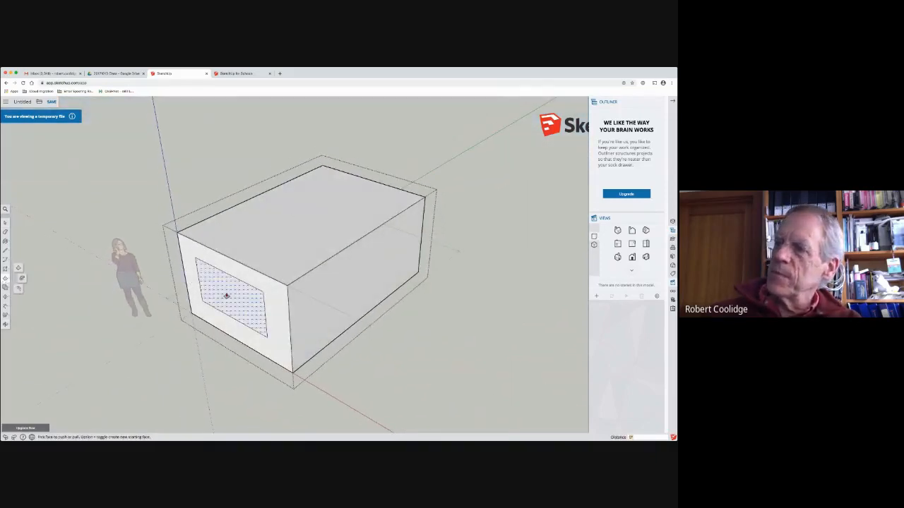
pyautogui.click(240, 289)
pyautogui.click(218, 303)
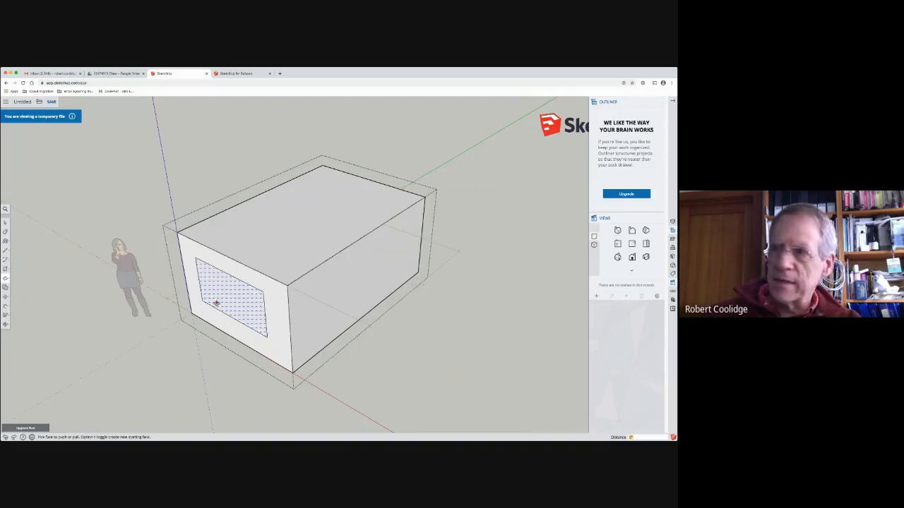
pyautogui.click(247, 286)
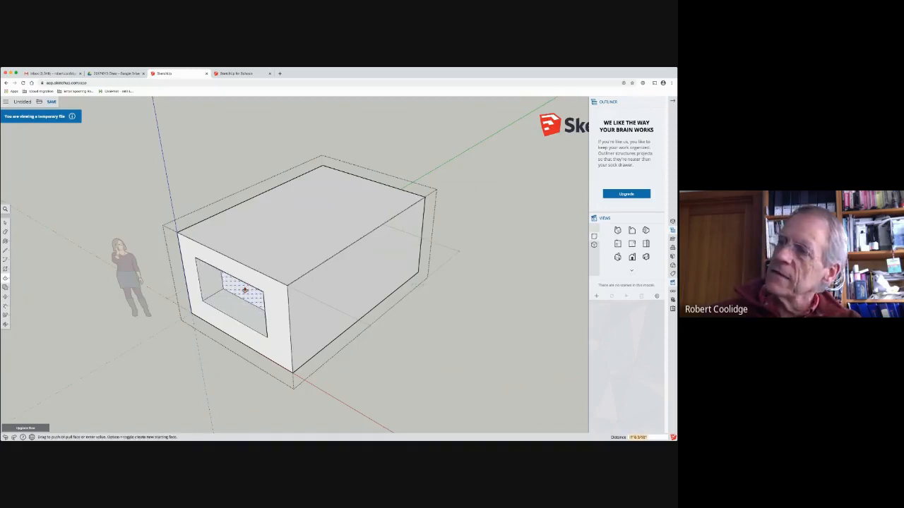
pyautogui.click(235, 296)
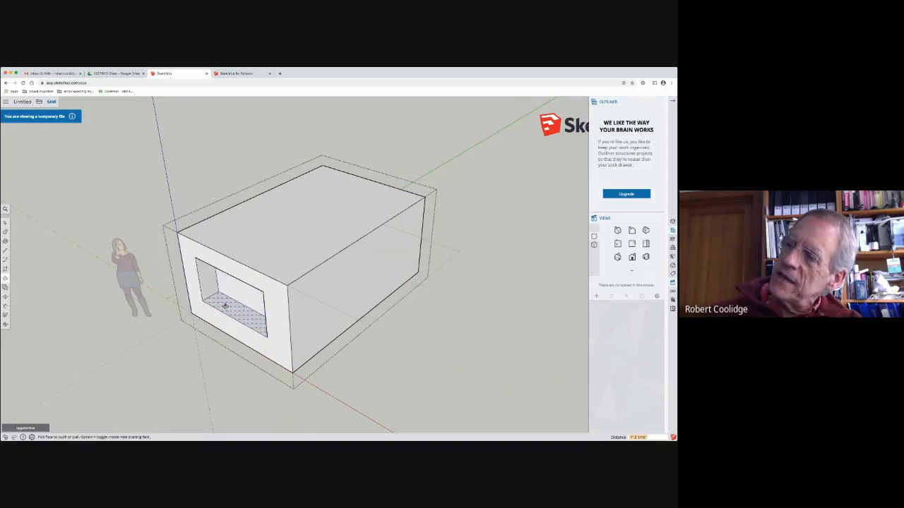
# Step: Push the recess's back face out past the box's far end, and undo that push
pyautogui.click(234, 293)
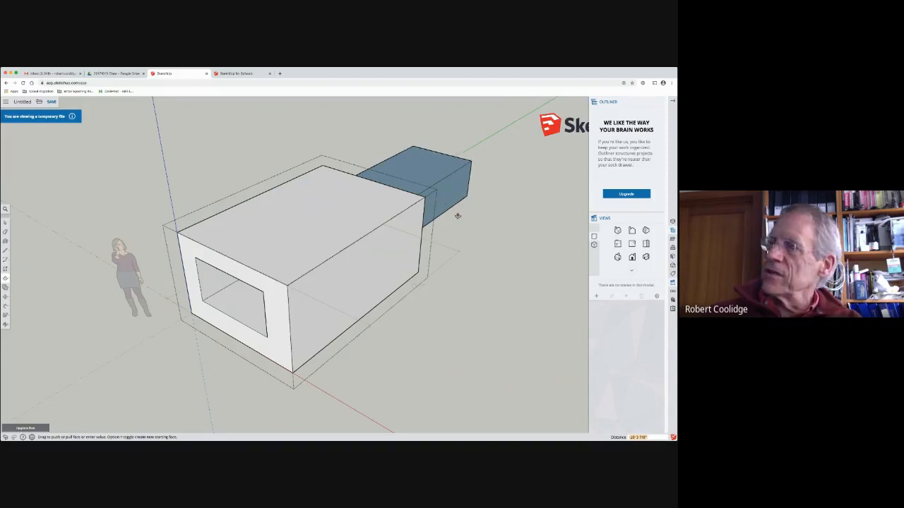
pyautogui.click(492, 197)
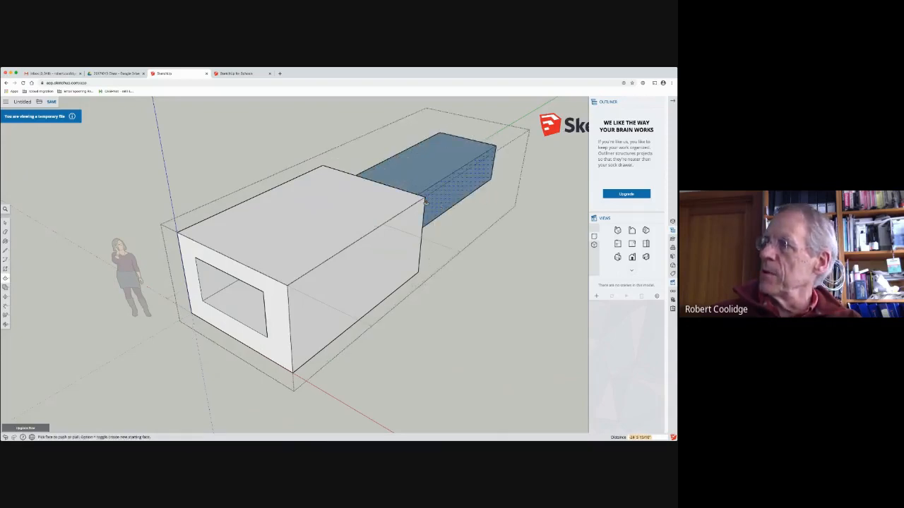
pyautogui.press('super+z')
# Step: Push the recess's back face deeper toward the box's far end, and view the opening from the end
pyautogui.click(238, 293)
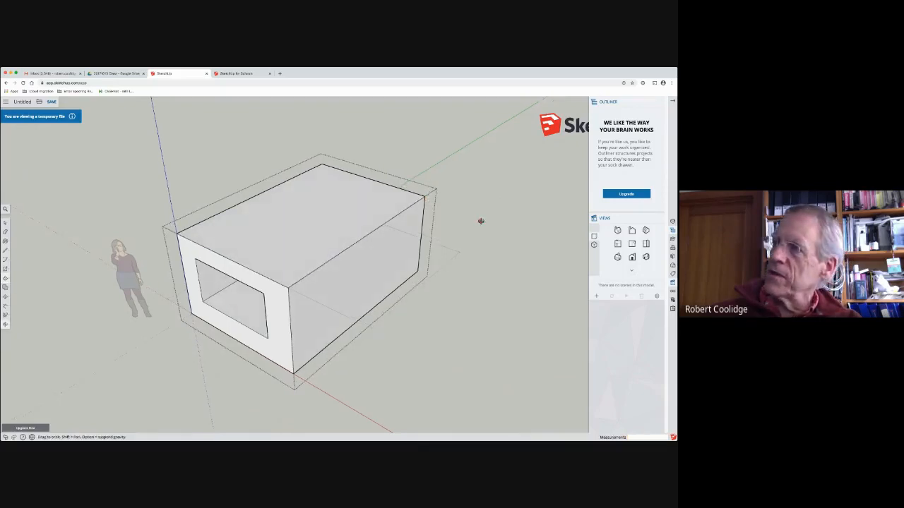
pyautogui.moveTo(480, 219); pyautogui.dragTo(36, 174, button='middle')
pyautogui.moveTo(434, 321); pyautogui.dragTo(389, 272, button='middle')
pyautogui.press('p')
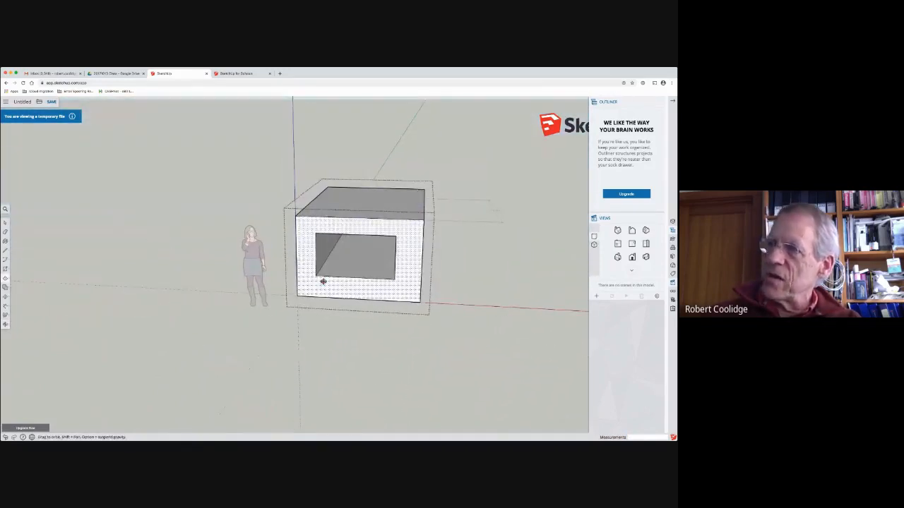
pyautogui.moveTo(322, 280); pyautogui.dragTo(191, 289, button='middle')
pyautogui.scroll(-5, 337, 238)
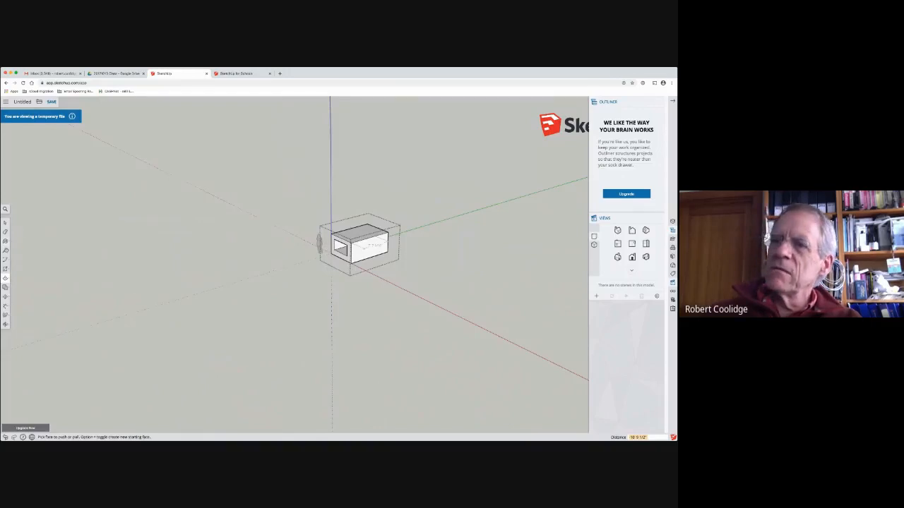
# Step: Draw a large rectangle on the ground beside the box while the group is open, and undo it
pyautogui.click(5, 269)
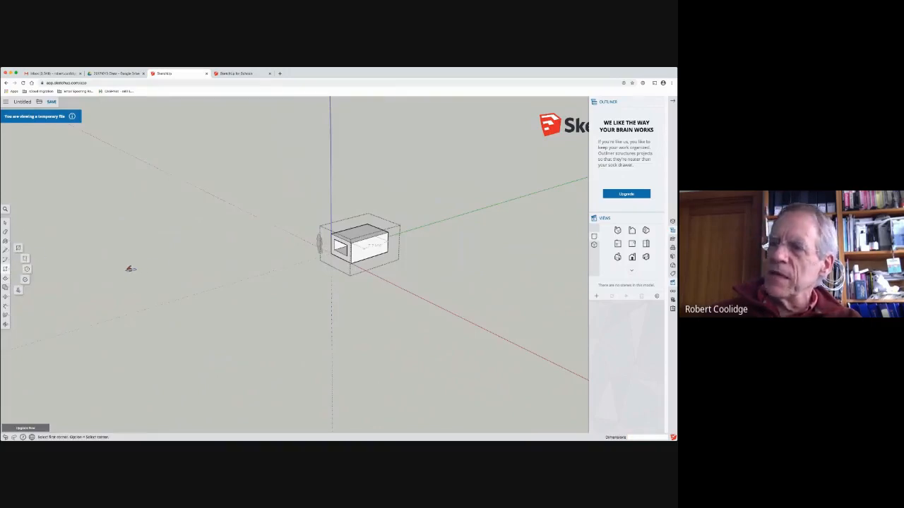
pyautogui.click(128, 270)
pyautogui.click(290, 269)
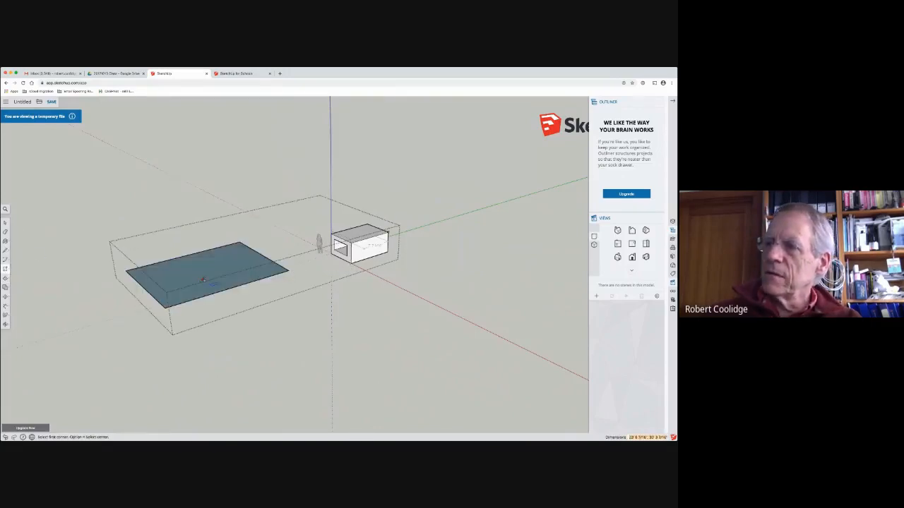
pyautogui.press('super+z')
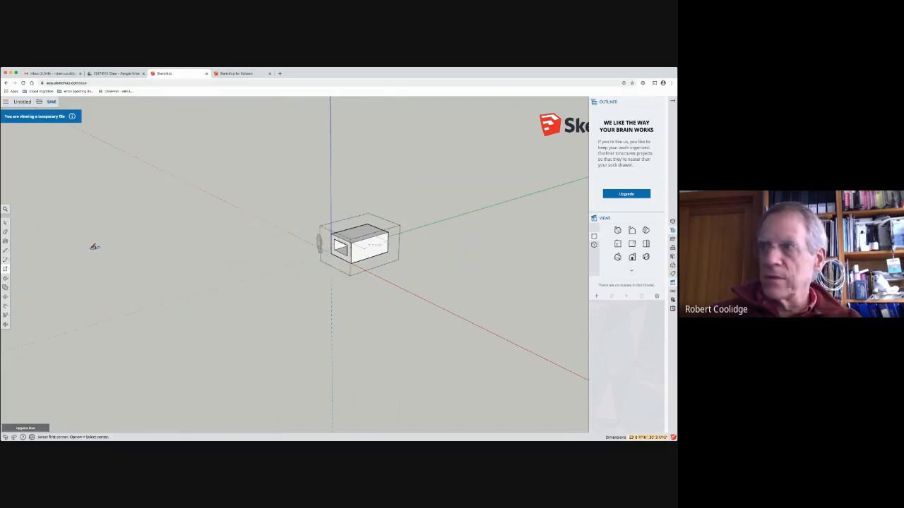
# Step: Switch to the Select tool and leave editing of the box group
pyautogui.press('q')
pyautogui.press('space')
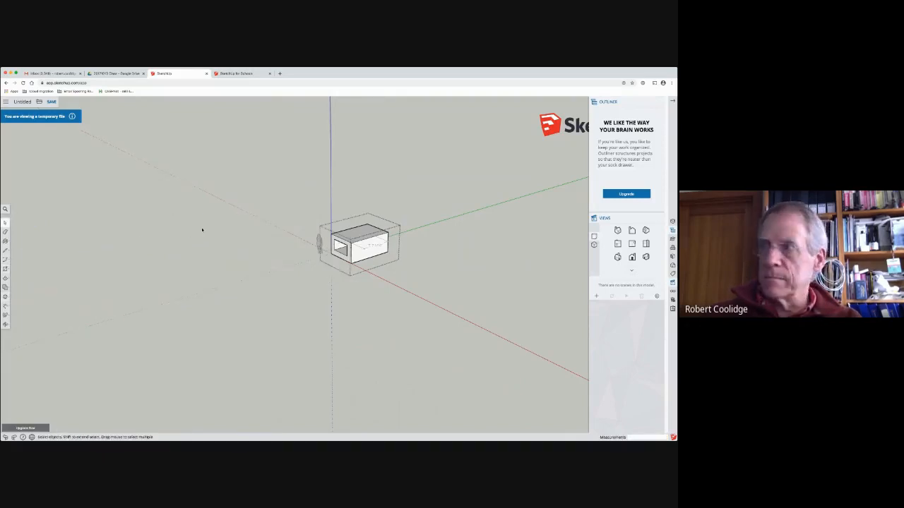
pyautogui.click(162, 276)
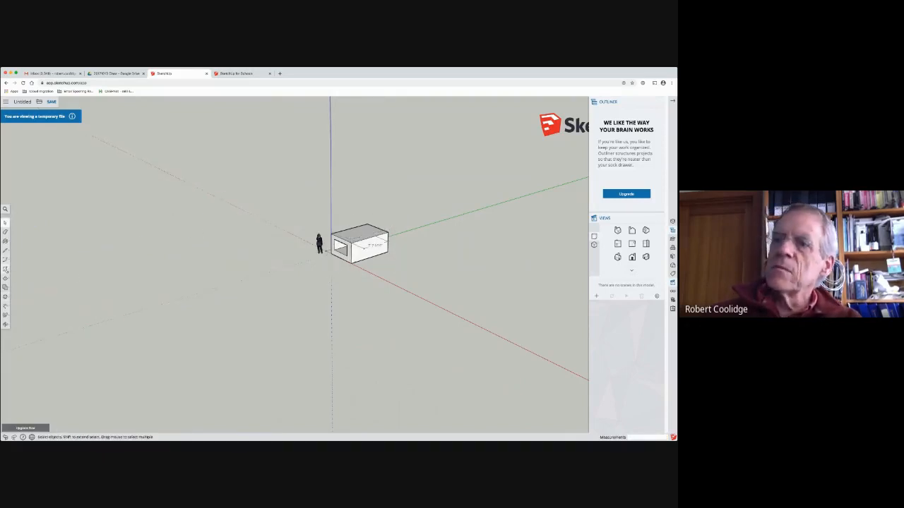
# Step: Draw a large rectangle on the ground beside the box, outside the box group
pyautogui.click(5, 269)
pyautogui.click(131, 267)
pyautogui.click(291, 265)
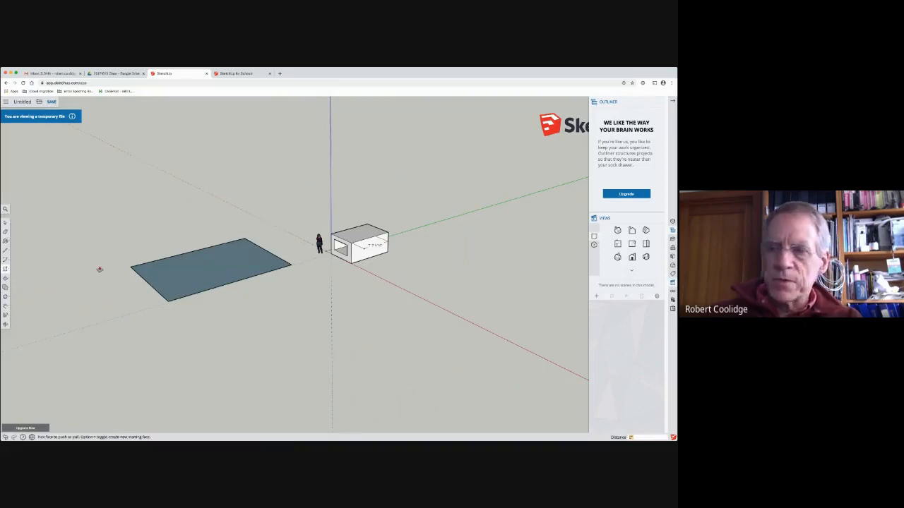
# Step: Pull the rectangle up into a slab about 11 1/8" thick and draw a circle of about 10 7/8" radius near its corner
pyautogui.press('p')
pyautogui.click(153, 273)
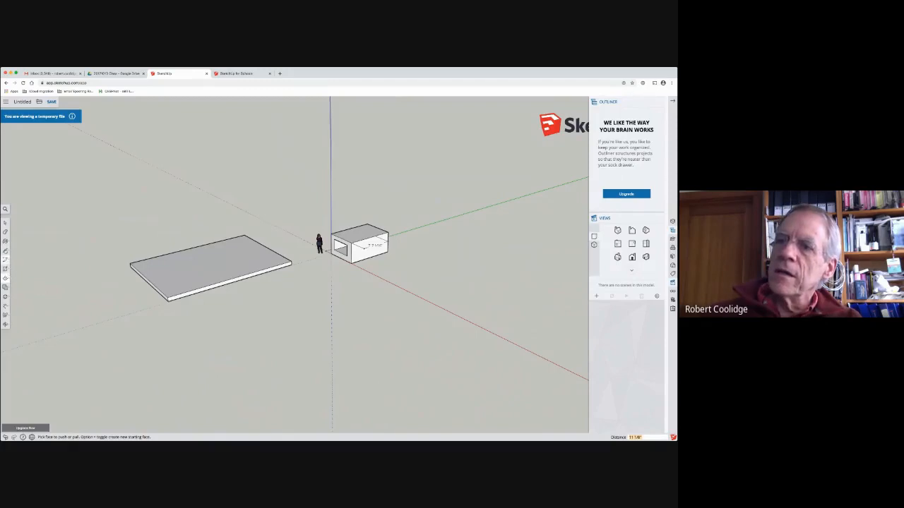
pyautogui.click(5, 260)
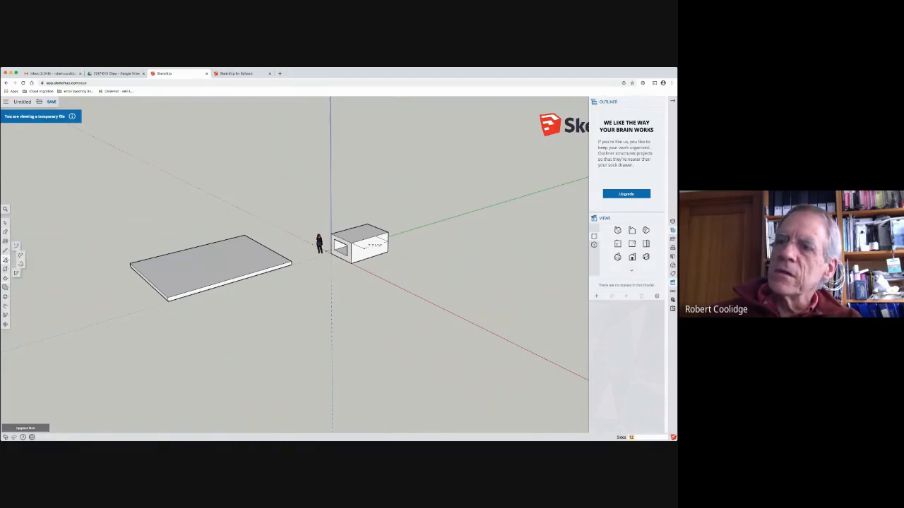
pyautogui.click(25, 253)
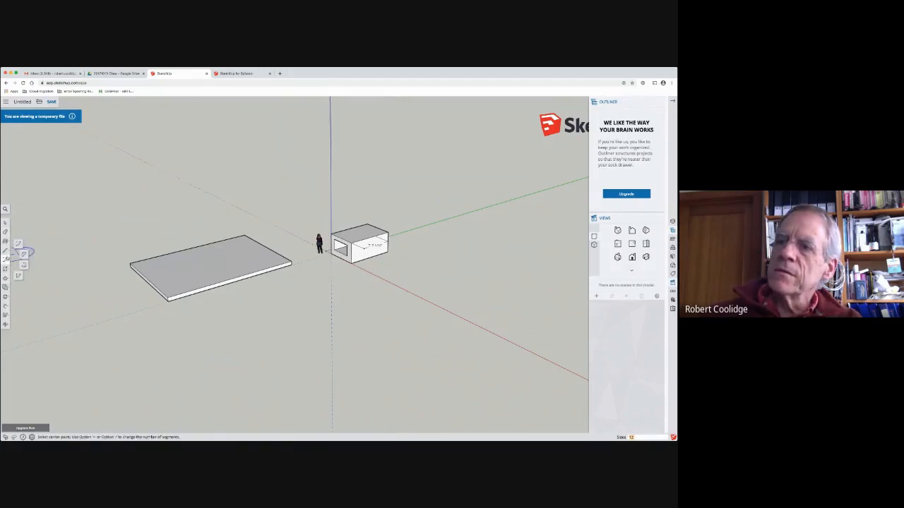
pyautogui.click(6, 270)
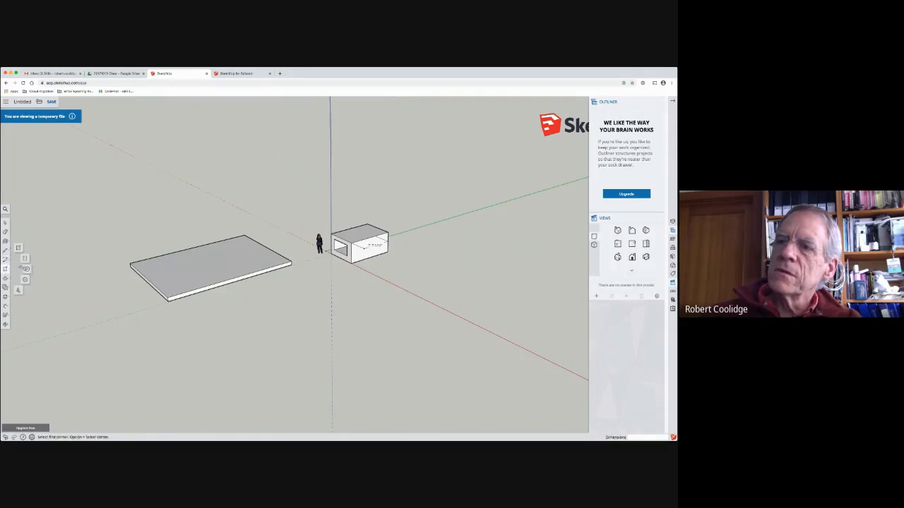
pyautogui.click(25, 268)
pyautogui.scroll(5, 150, 266)
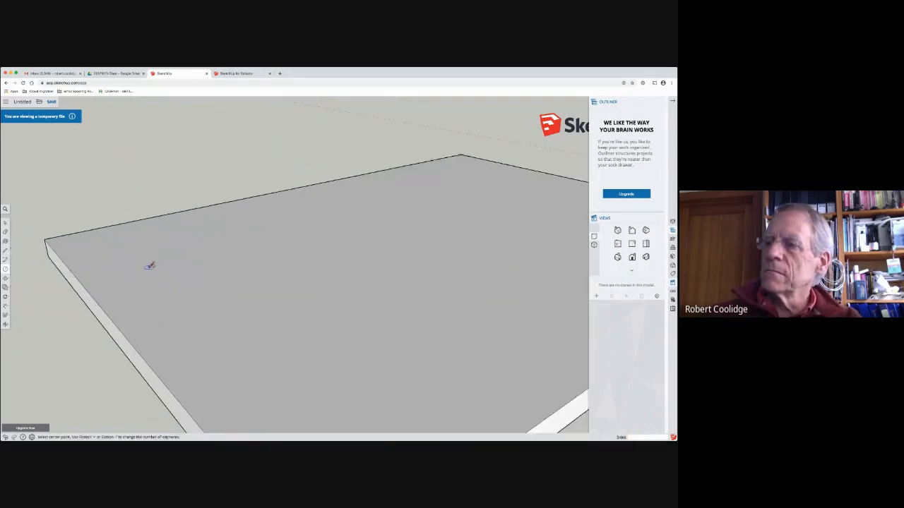
pyautogui.scroll(-1, 150, 266)
pyautogui.click(115, 255)
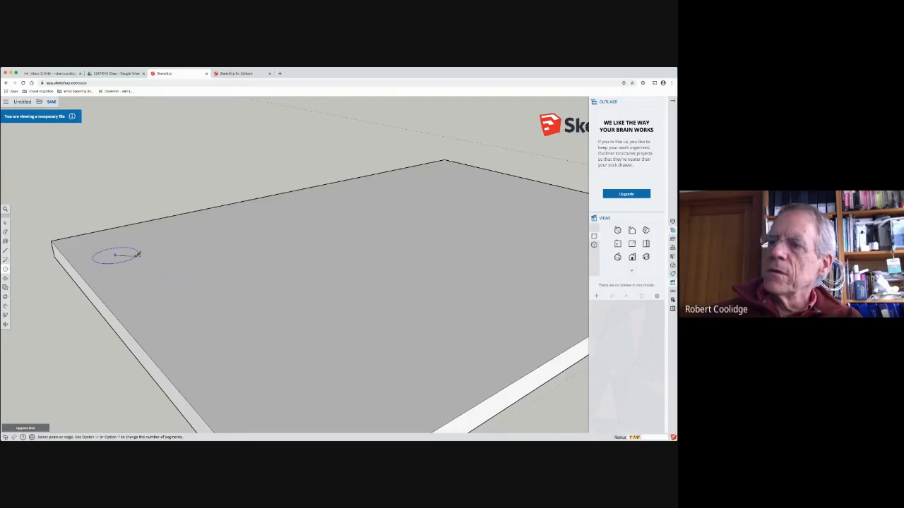
pyautogui.click(134, 255)
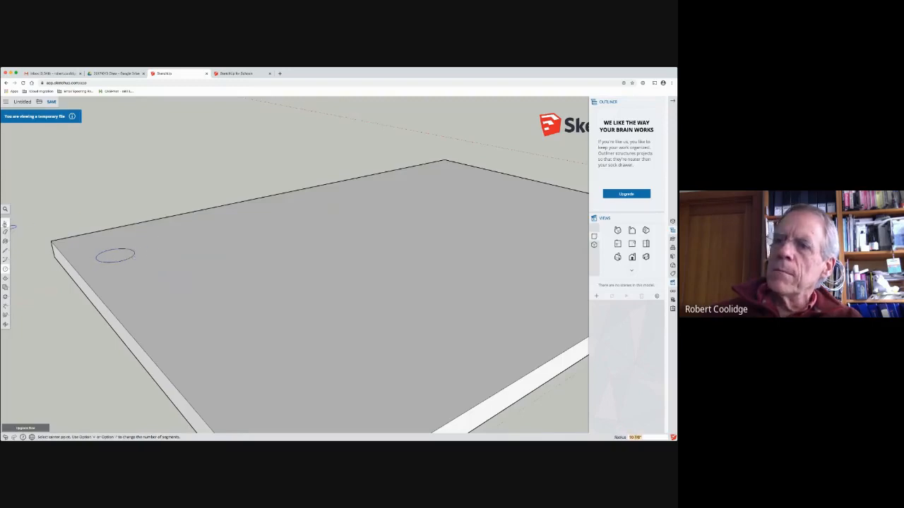
# Step: Push the circle down through the full slab thickness to cut a round hole
pyautogui.click(6, 223)
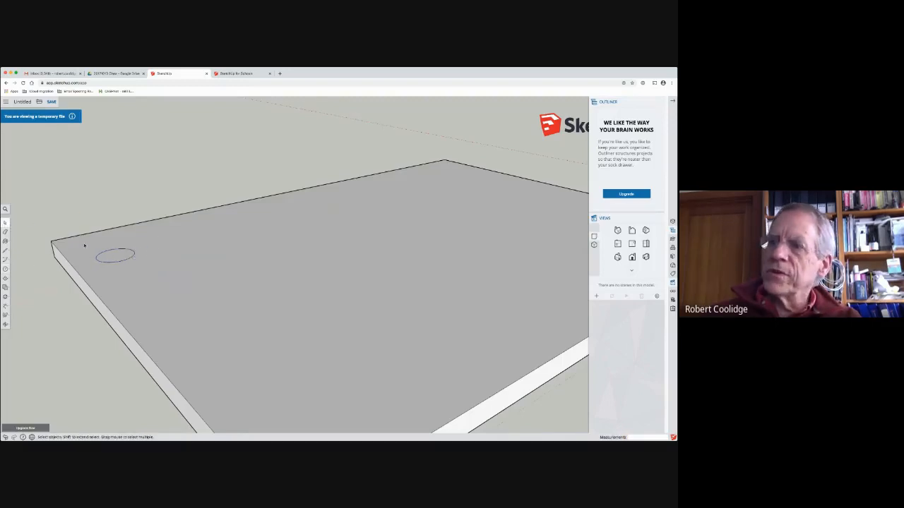
pyautogui.press('p')
pyautogui.click(115, 256)
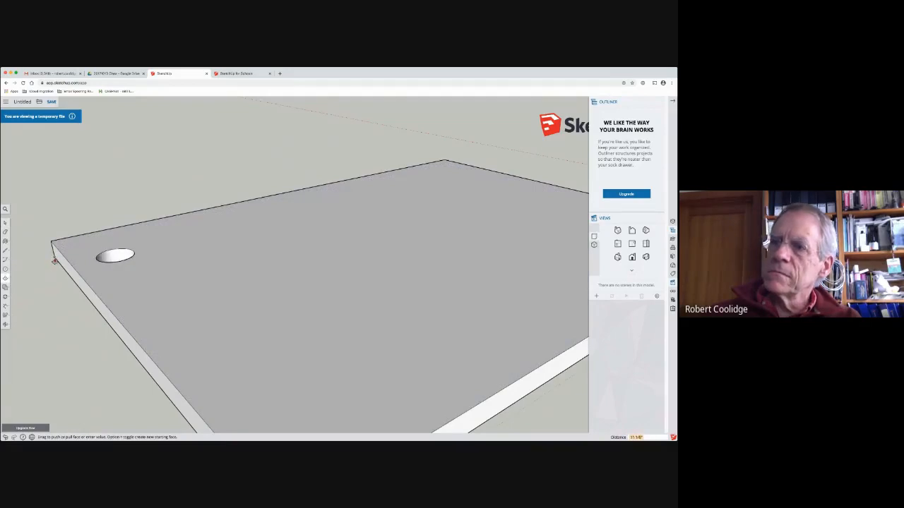
pyautogui.click(54, 261)
# Step: Select the hole from the slab's underside and try to copy it about 4'5" along the slab
pyautogui.moveTo(194, 205); pyautogui.dragTo(100, 317, button='middle')
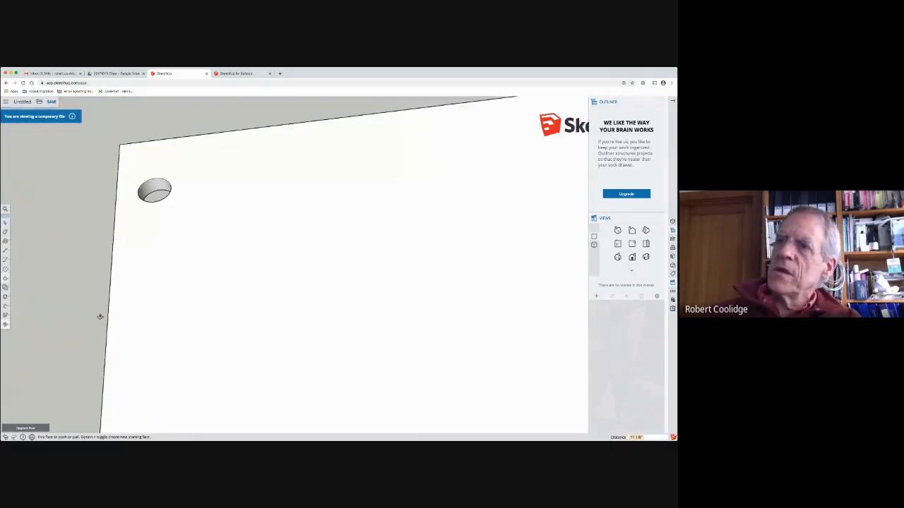
pyautogui.press('space')
pyautogui.moveTo(85, 167); pyautogui.dragTo(237, 226)
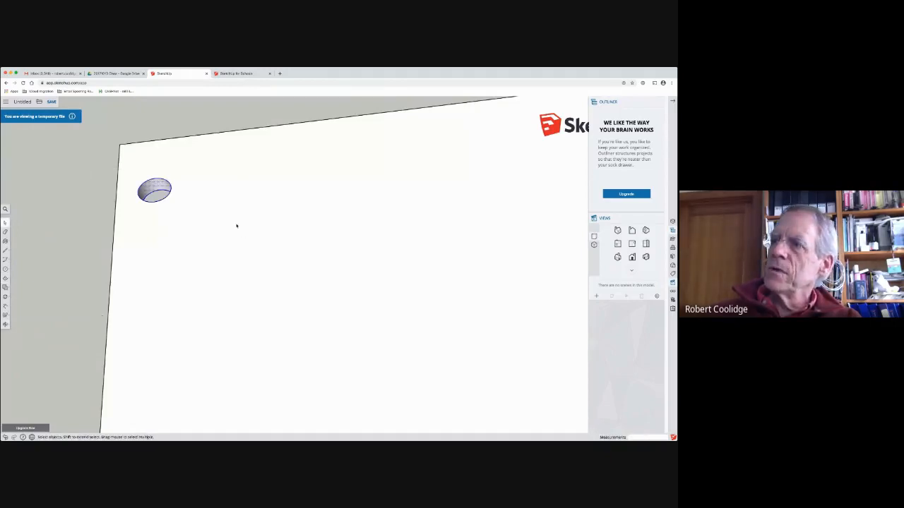
pyautogui.press('m')
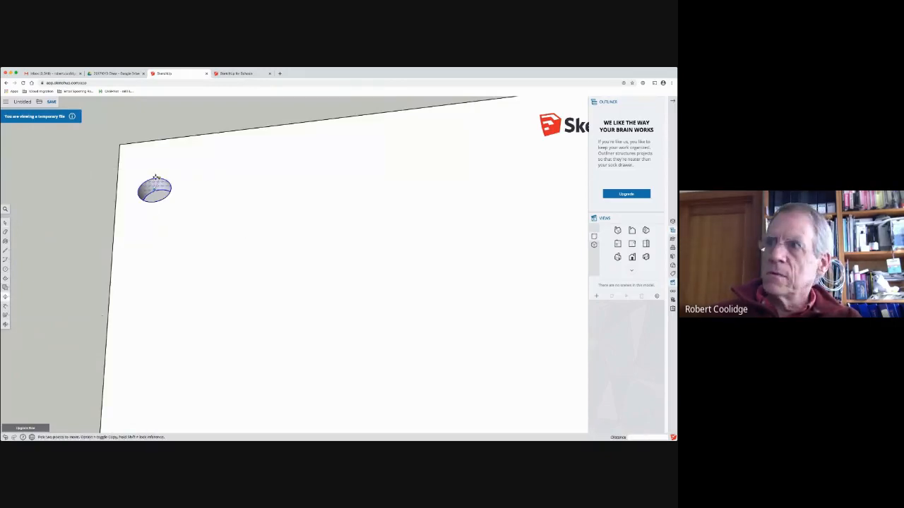
pyautogui.click(154, 178)
pyautogui.press('alt')
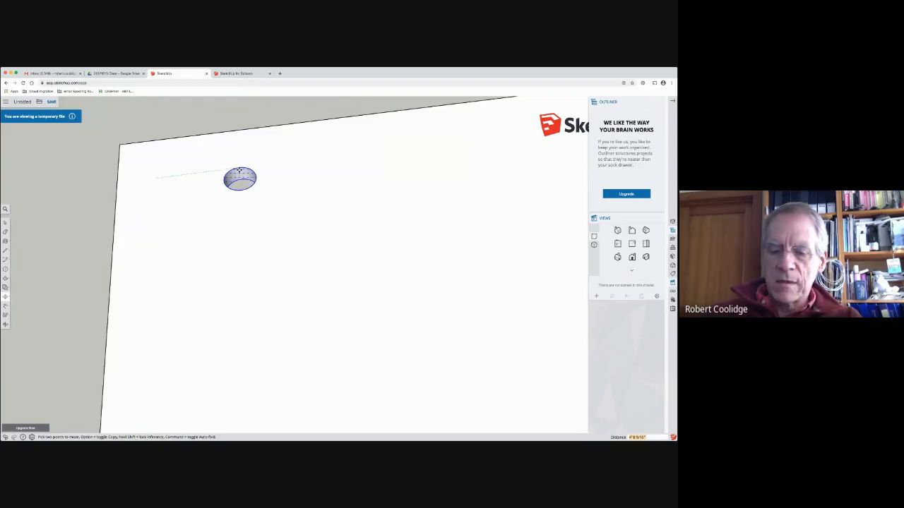
pyautogui.click(234, 170)
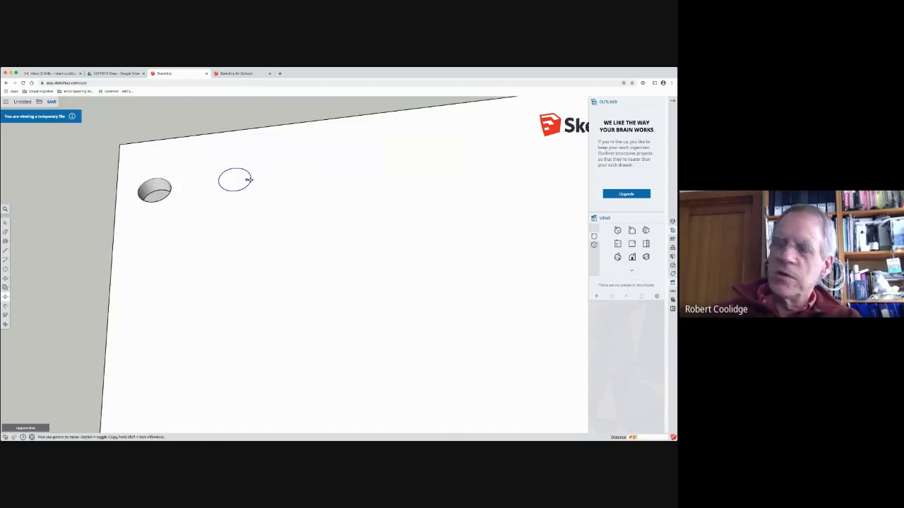
# Step: Undo the hole copy, the hole and the slab's extrusion, back to the plain flat rectangle
pyautogui.moveTo(226, 199); pyautogui.dragTo(266, 165, button='middle')
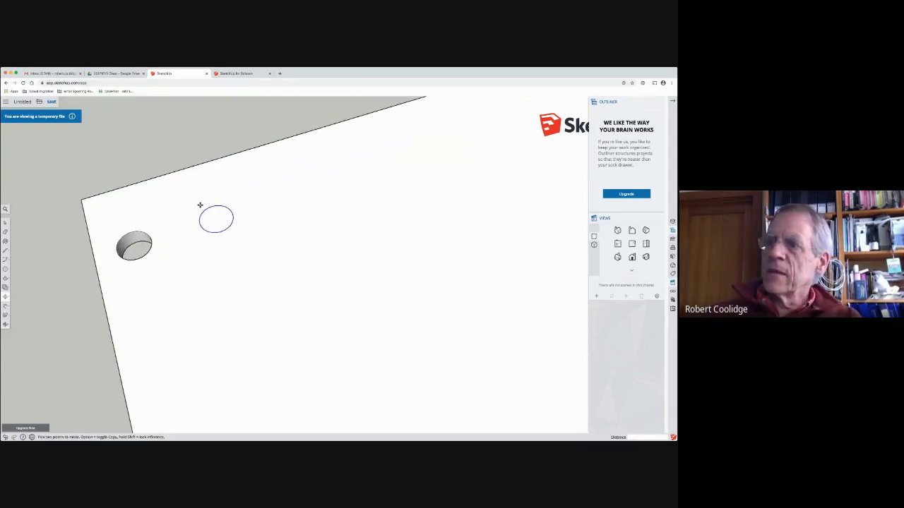
pyautogui.press('super+z')
pyautogui.press('super+z')
pyautogui.press('super+z')
pyautogui.press('super+z')
pyautogui.moveTo(122, 243); pyautogui.dragTo(198, 208, button='middle')
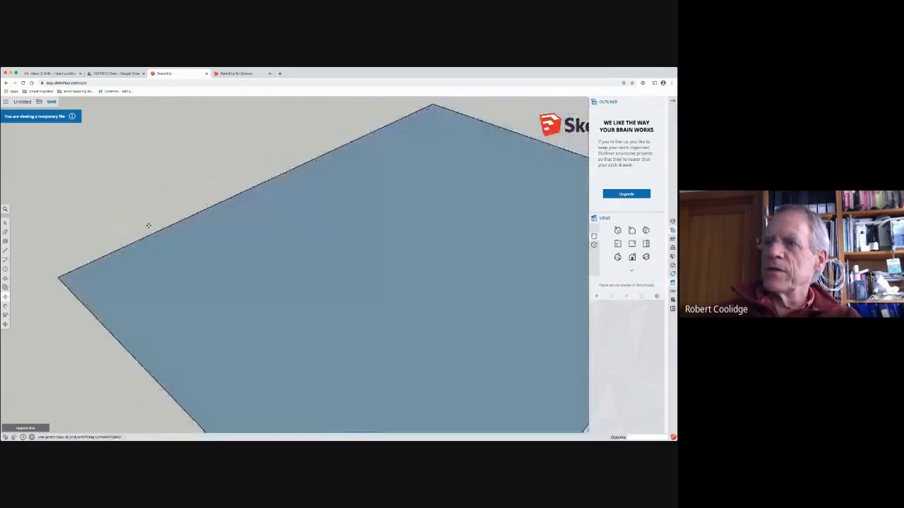
# Step: Draw a circle with a radius of about 9" on the flat rectangle near its corner
pyautogui.scroll(-5, 146, 227)
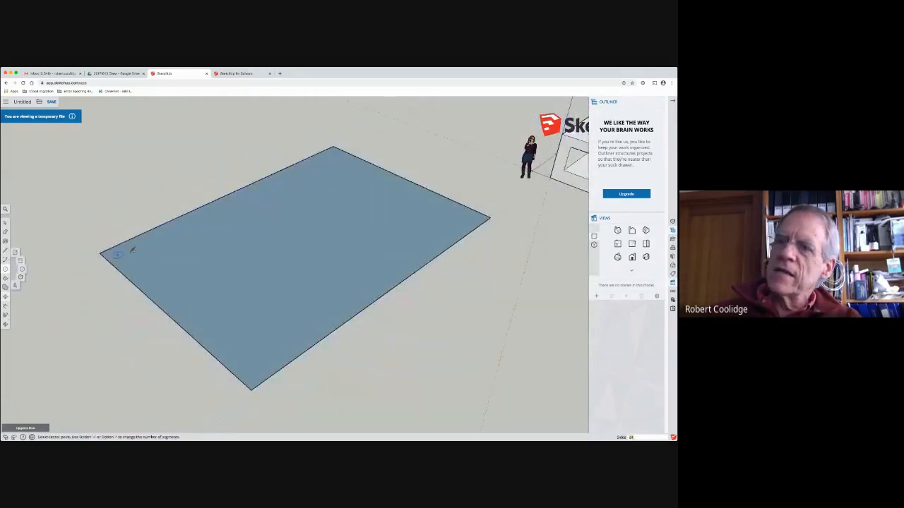
pyautogui.click(5, 269)
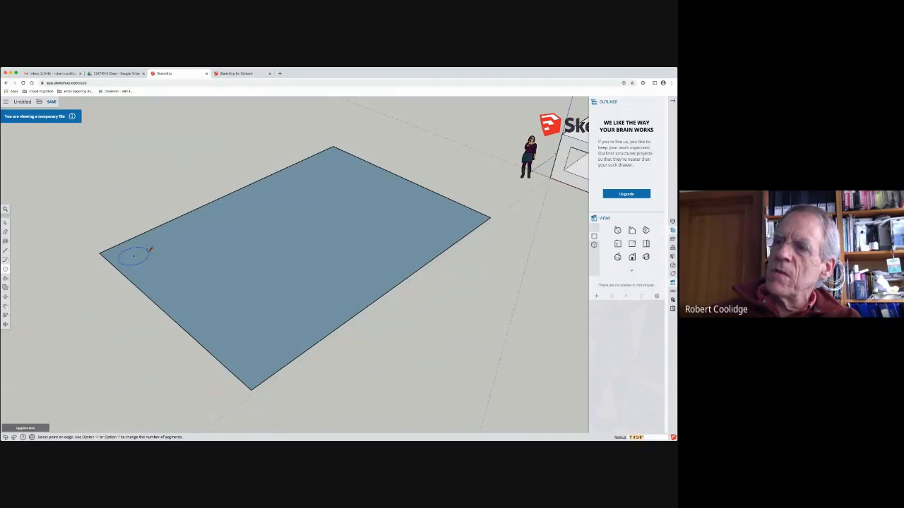
pyautogui.click(134, 256)
pyautogui.click(140, 252)
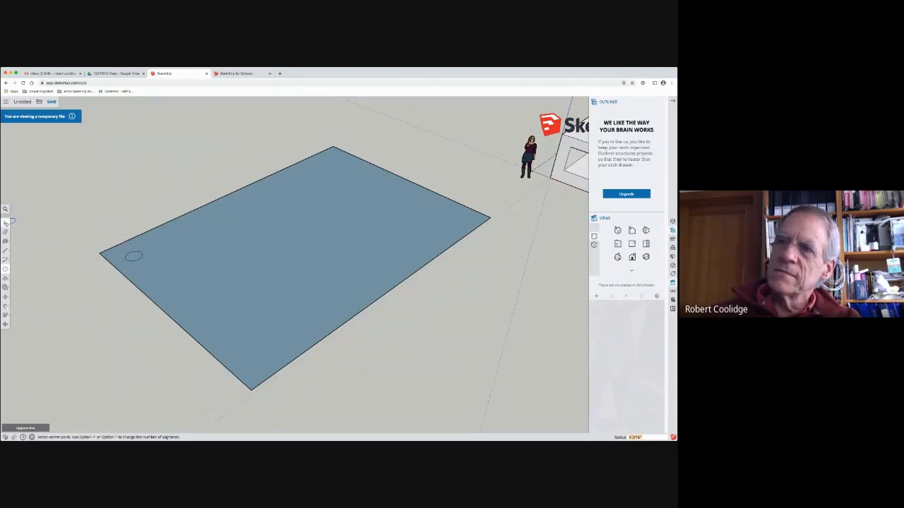
# Step: Select the circle with its face and copy it about 26' along the rectangle's long edge, close to the far corner
pyautogui.press('space')
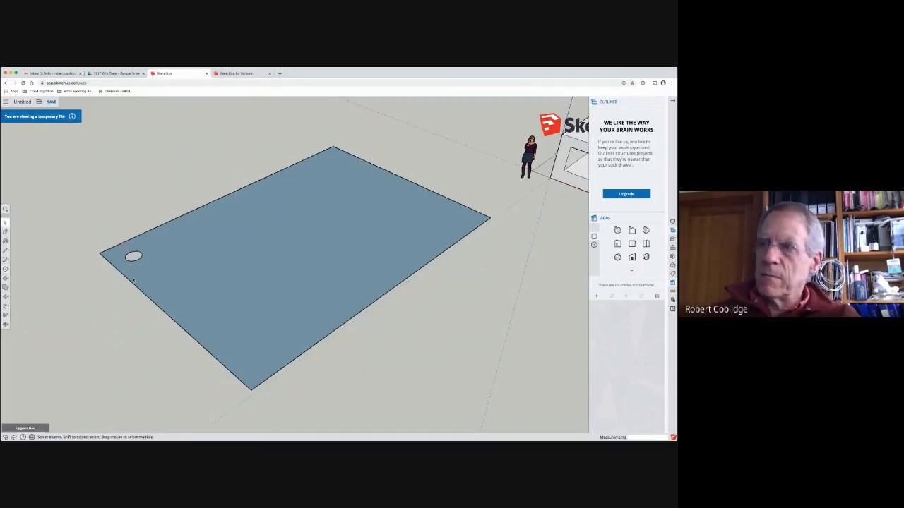
pyautogui.click(134, 257)
pyautogui.moveTo(108, 224); pyautogui.dragTo(158, 270)
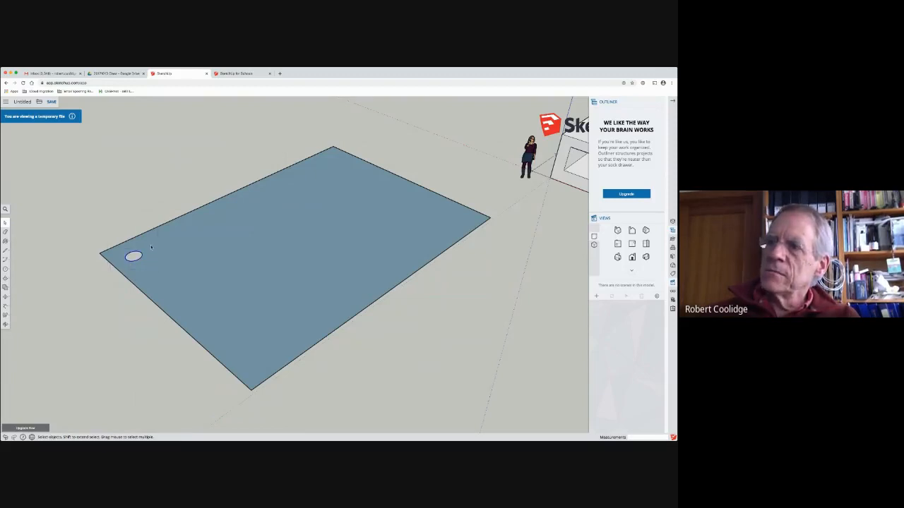
pyautogui.press('m')
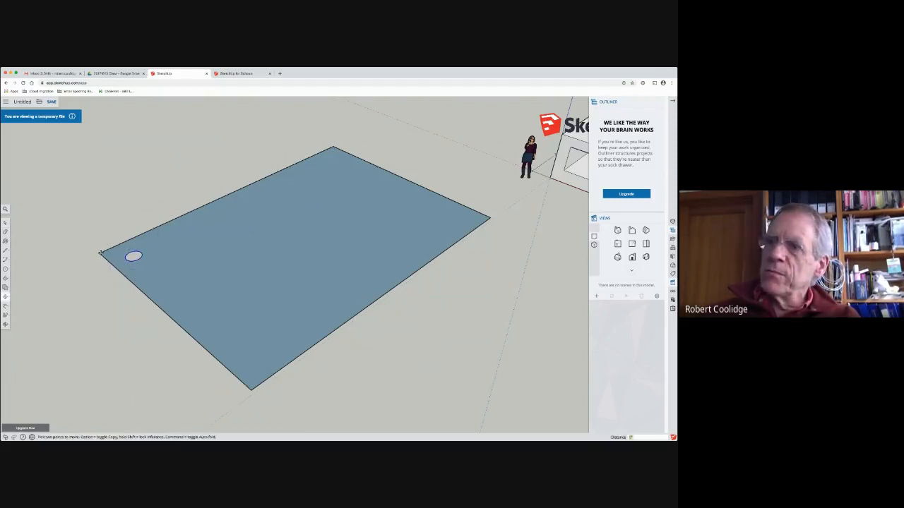
pyautogui.press('alt')
pyautogui.click(101, 252)
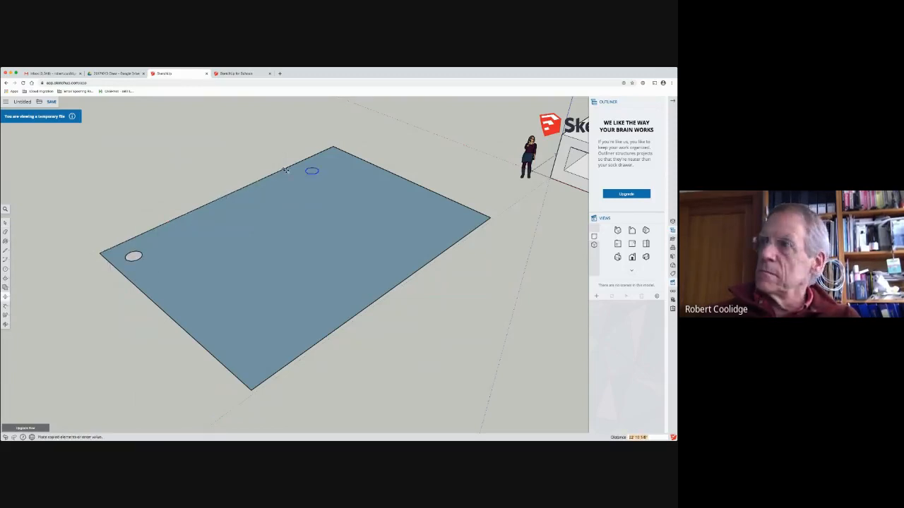
pyautogui.click(304, 159)
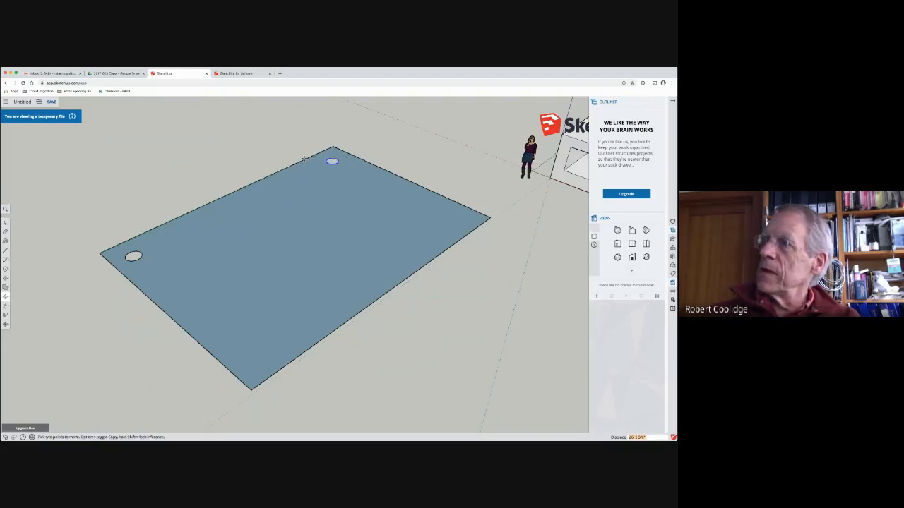
# Step: Divide the distance between the original circle and its copy into 10 equal spaces with the array entry 10/
pyautogui.write('10')
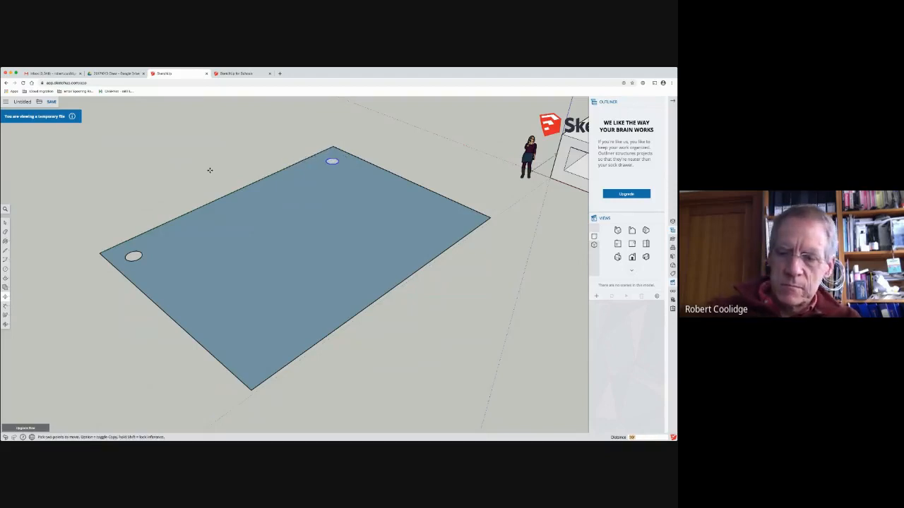
pyautogui.write('/')
pyautogui.press('Return')
# Step: Pull the rectangle's face around the circles up about 10" to form a slab with a row of holes
pyautogui.press('p')
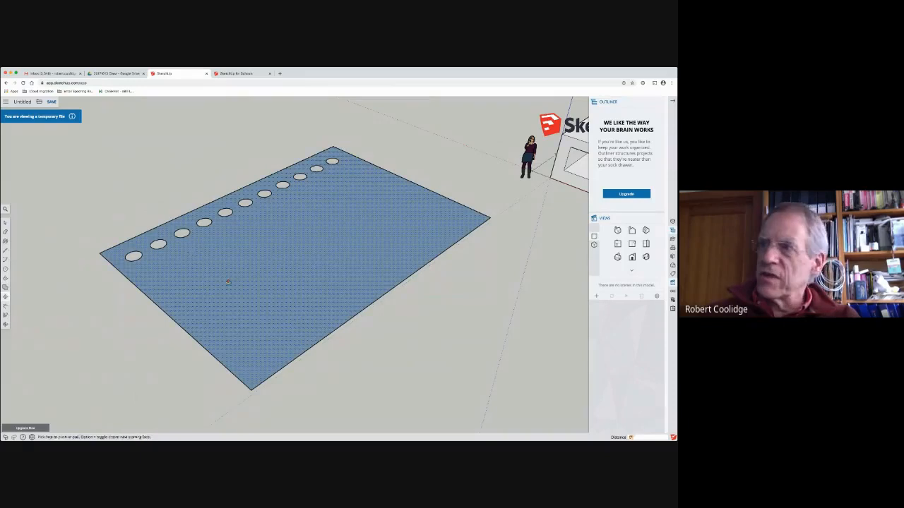
pyautogui.moveTo(223, 291); pyautogui.dragTo(223, 284)
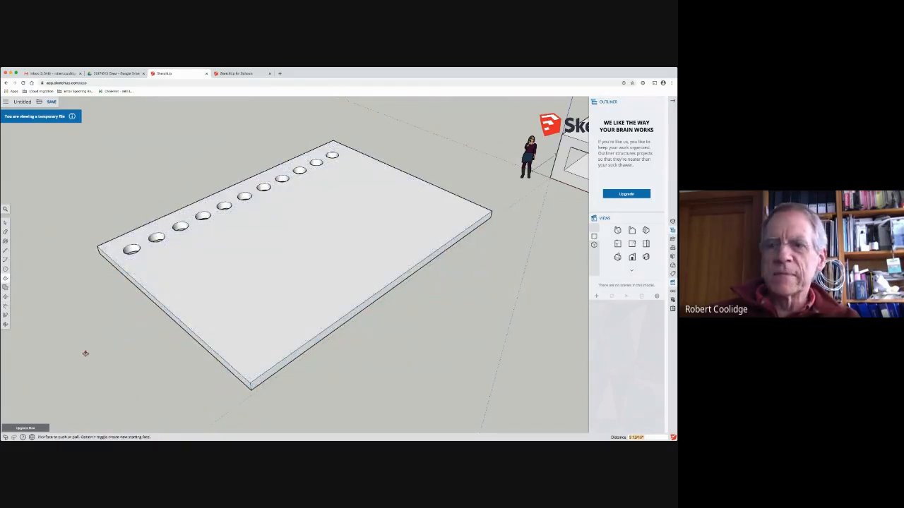
pyautogui.moveTo(240, 270); pyautogui.dragTo(331, 216, button='middle')
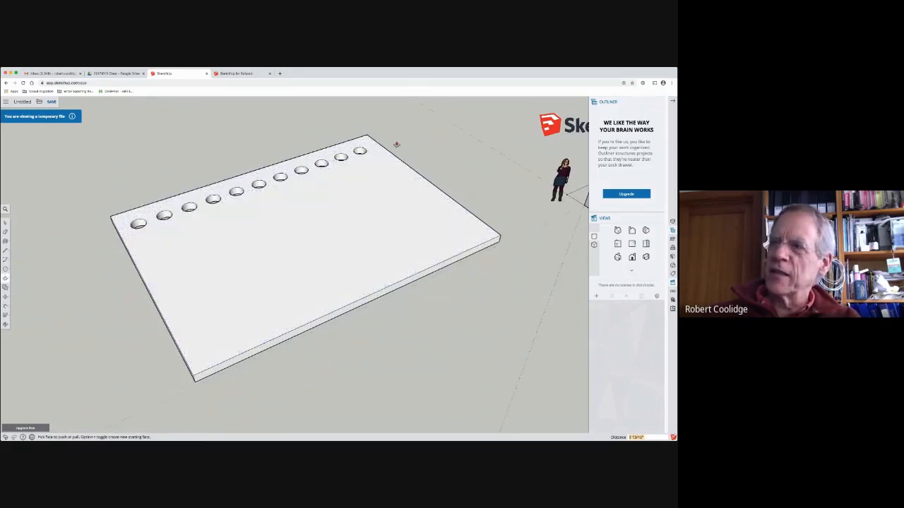
pyautogui.moveTo(313, 194); pyautogui.dragTo(251, 204, button='middle')
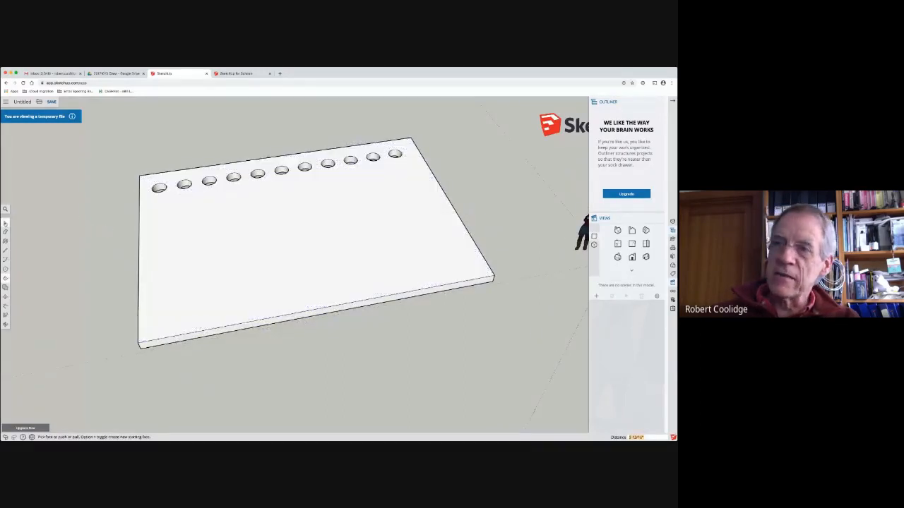
# Step: Examine the slab with its row of holes and the box group beside it from different angles
pyautogui.click(5, 222)
pyautogui.moveTo(86, 209); pyautogui.dragTo(99, 270, button='middle')
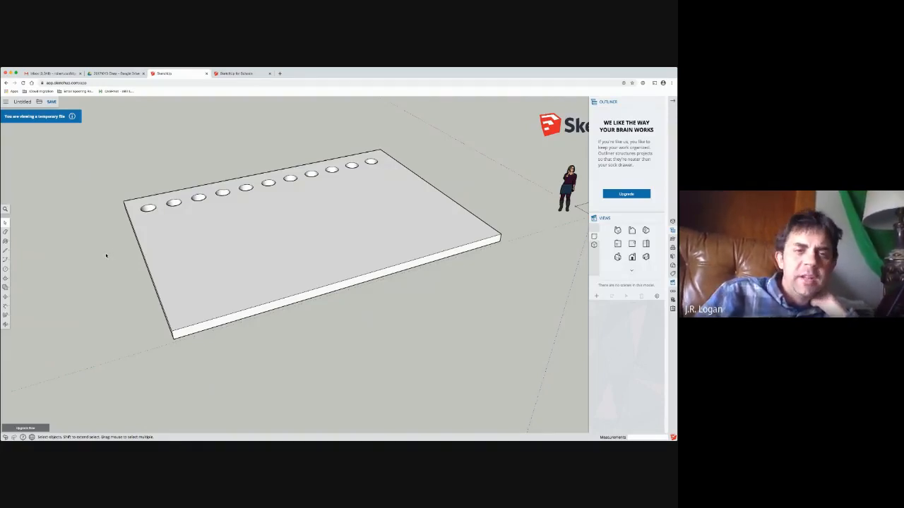
pyautogui.scroll(-3, 106, 255)
pyautogui.moveTo(111, 245); pyautogui.dragTo(151, 247, button='middle')
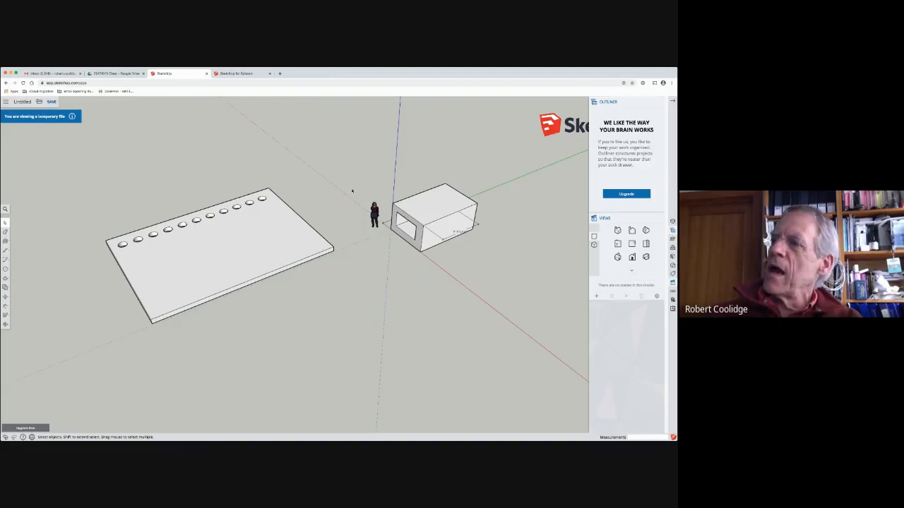
pyautogui.click(161, 259)
pyautogui.click(87, 271)
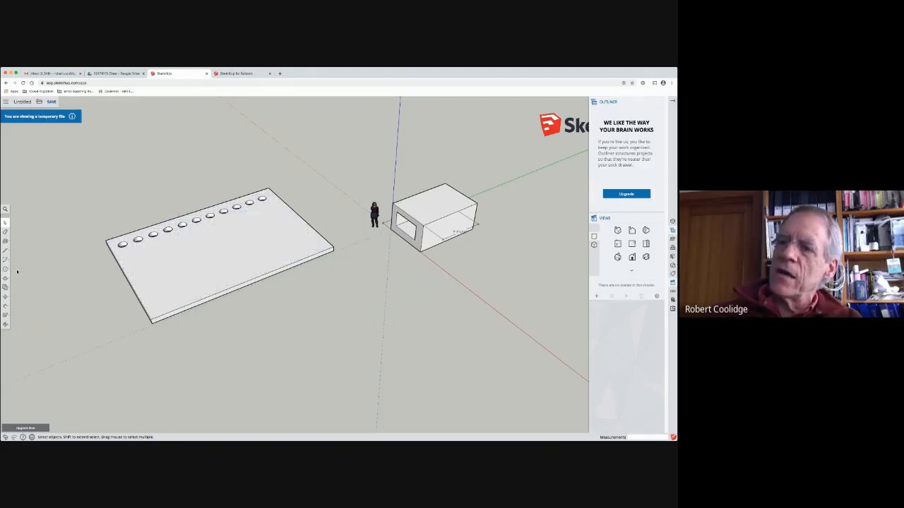
pyautogui.moveTo(87, 299); pyautogui.dragTo(219, 201, button='middle')
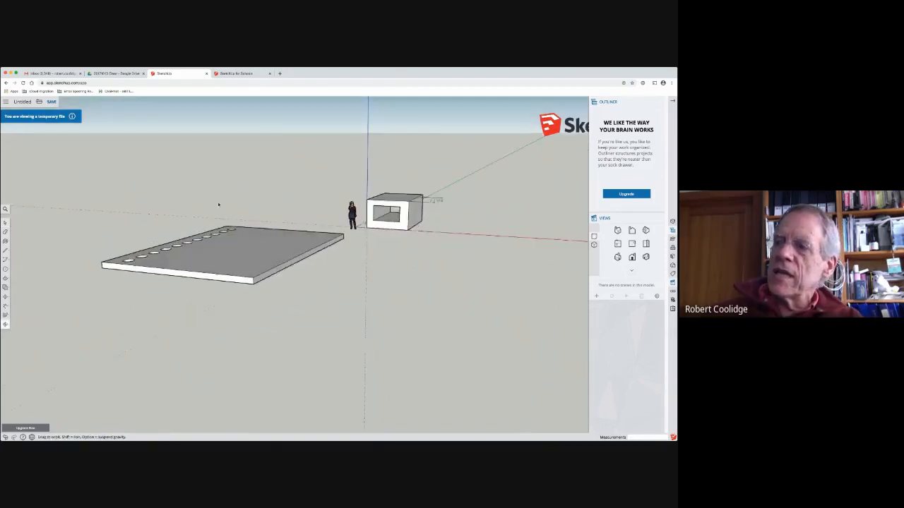
pyautogui.click(5, 297)
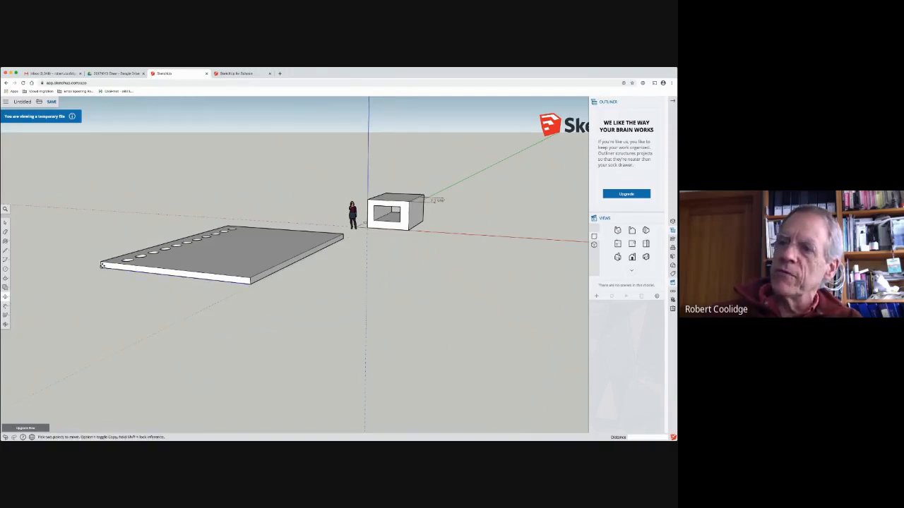
pyautogui.click(158, 276)
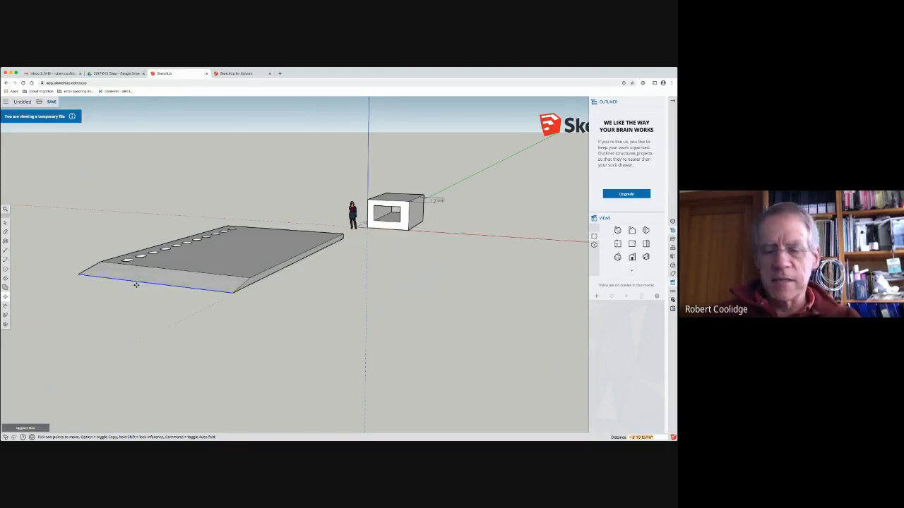
pyautogui.press('Escape')
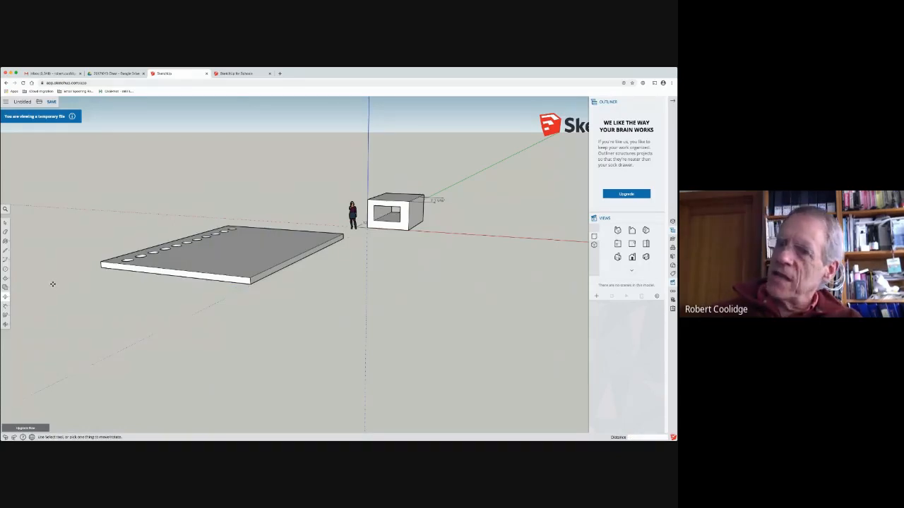
# Step: Try to extend the slab 12' by moving its end face outward, using a top corner of the box as the reference point
pyautogui.click(5, 223)
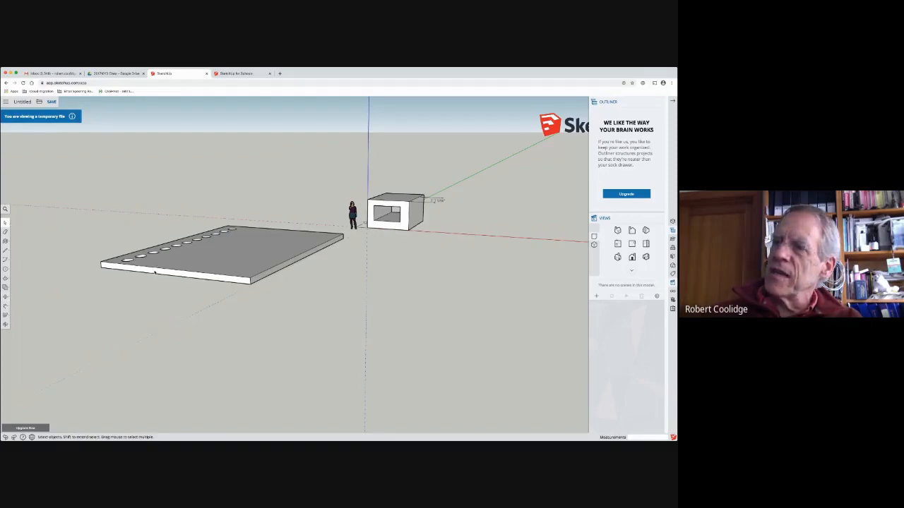
pyautogui.click(155, 271)
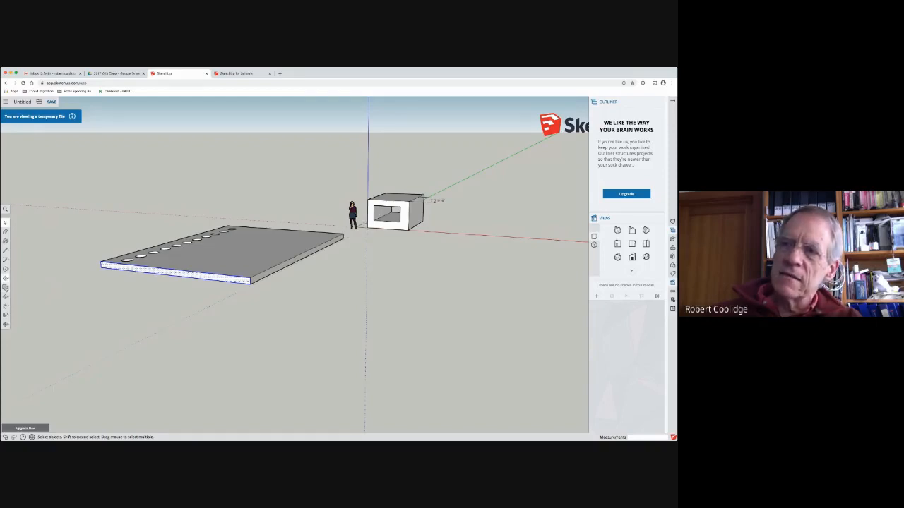
pyautogui.click(8, 296)
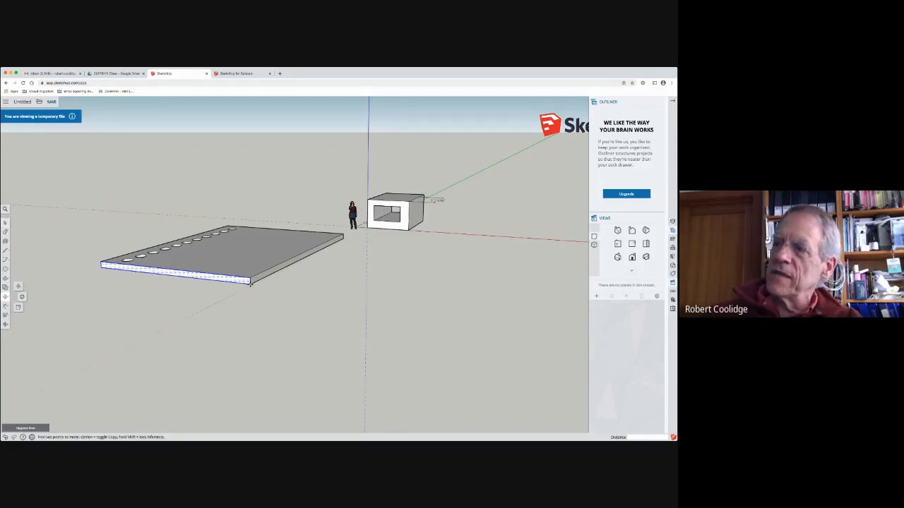
pyautogui.click(250, 283)
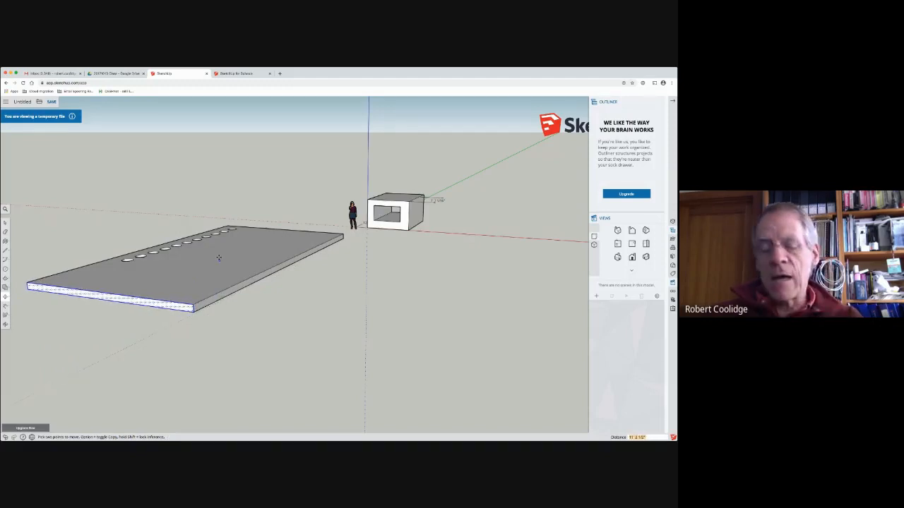
pyautogui.press('Escape')
pyautogui.moveTo(266, 239); pyautogui.dragTo(151, 313, button='middle')
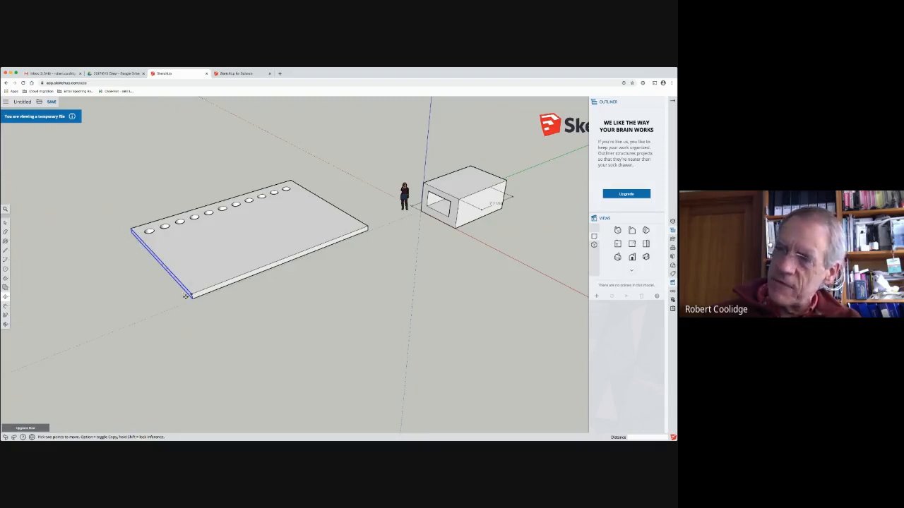
pyautogui.click(472, 165)
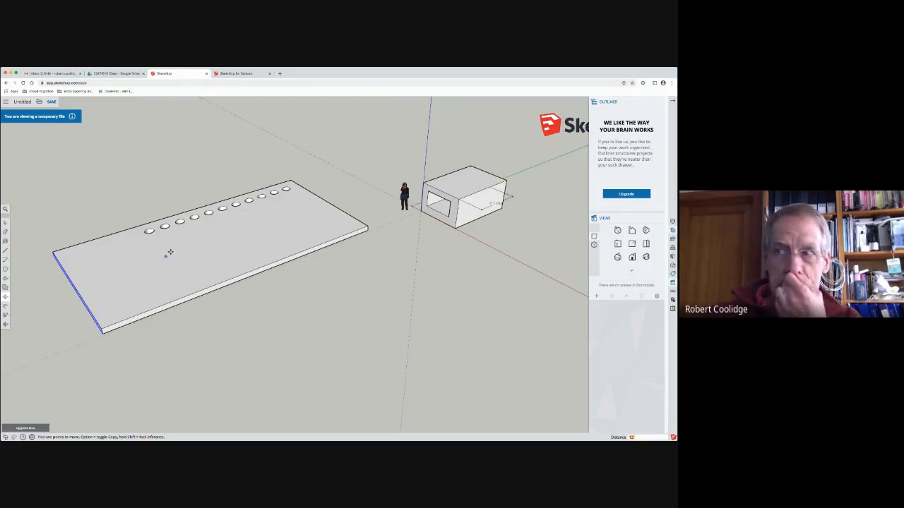
pyautogui.press('super+z')
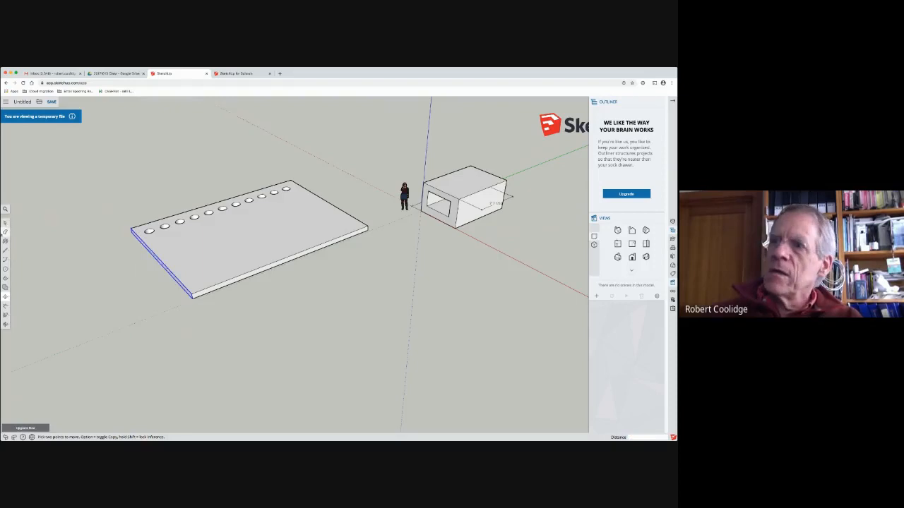
# Step: Examine the slab's short end face up close and from different angles, reselecting the face
pyautogui.click(6, 223)
pyautogui.moveTo(166, 216); pyautogui.dragTo(300, 229, button='middle')
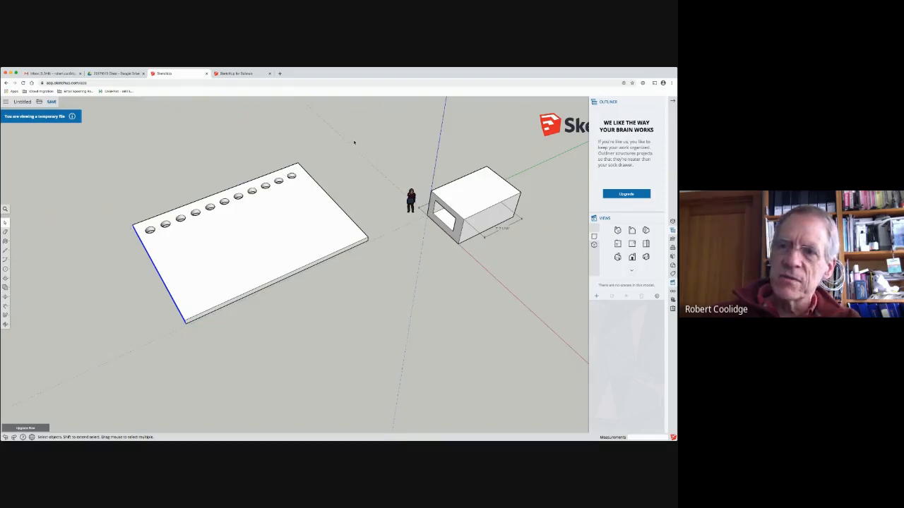
pyautogui.moveTo(175, 189)
pyautogui.mouseDown(button='middle')
pyautogui.moveTo(191, 164)
pyautogui.moveTo(182, 168)
pyautogui.mouseUp(button='middle')
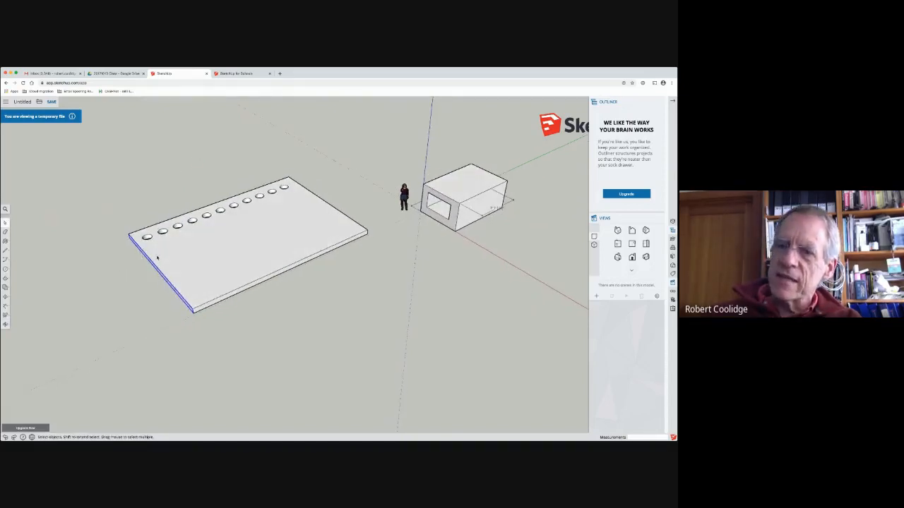
pyautogui.scroll(5, 129, 243)
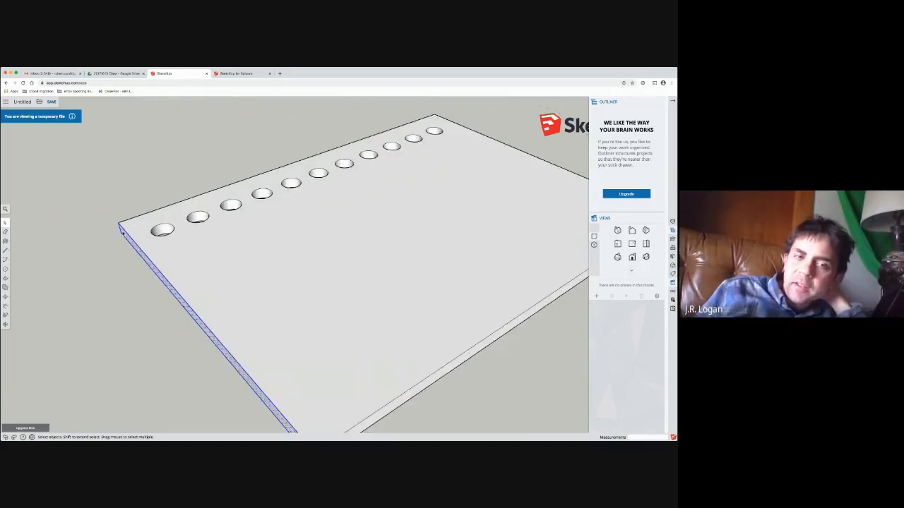
pyautogui.click(98, 249)
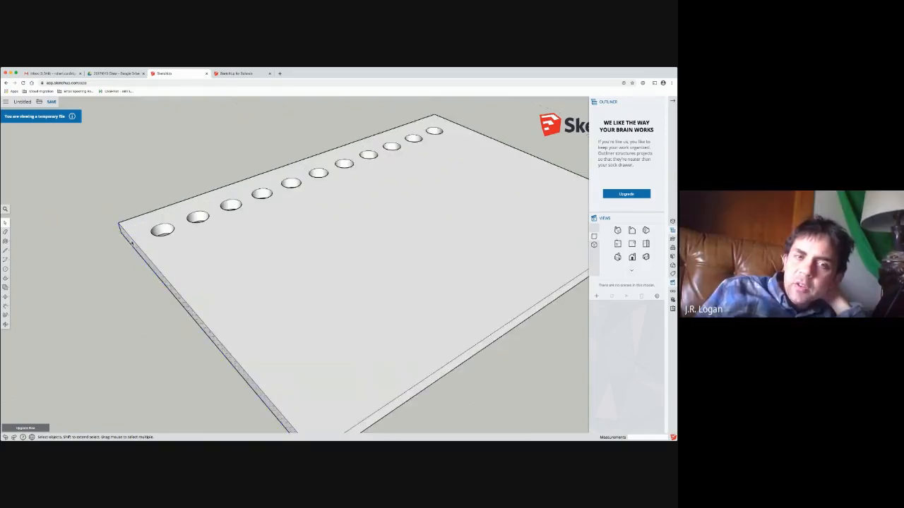
pyautogui.click(129, 242)
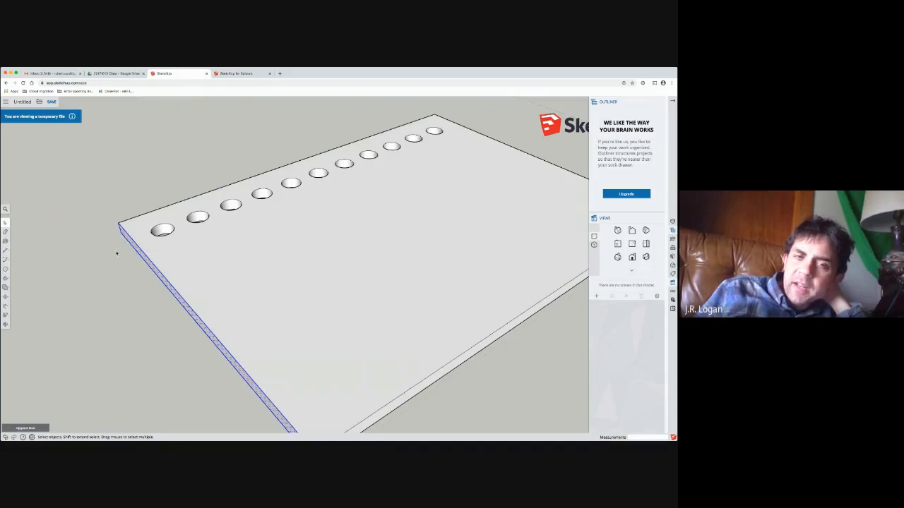
# Step: Delete the entire slab with its row of holes, leaving the box in place
pyautogui.scroll(-10, 117, 253)
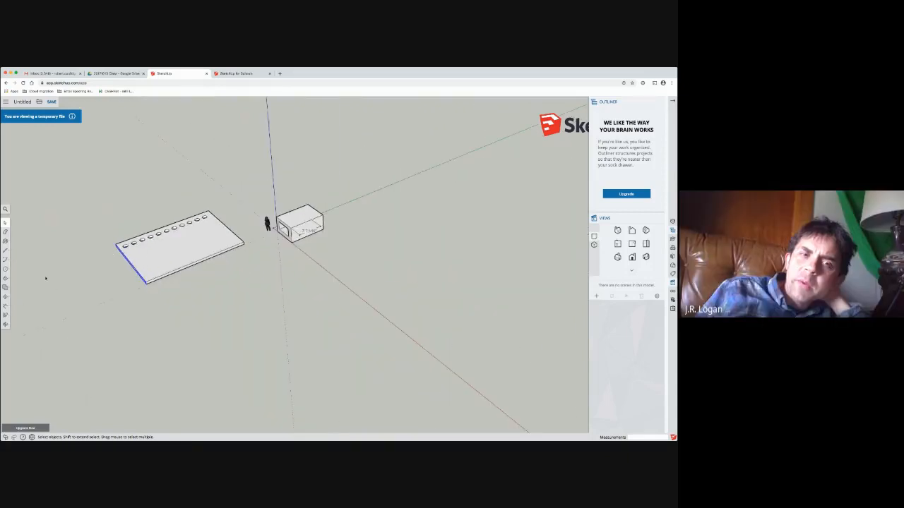
pyautogui.scroll(4, 112, 246)
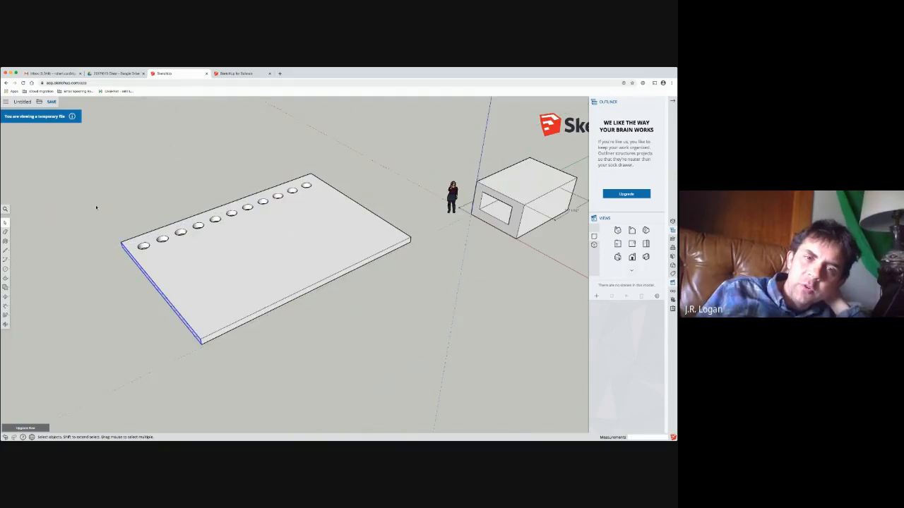
pyautogui.moveTo(95, 129); pyautogui.dragTo(426, 380)
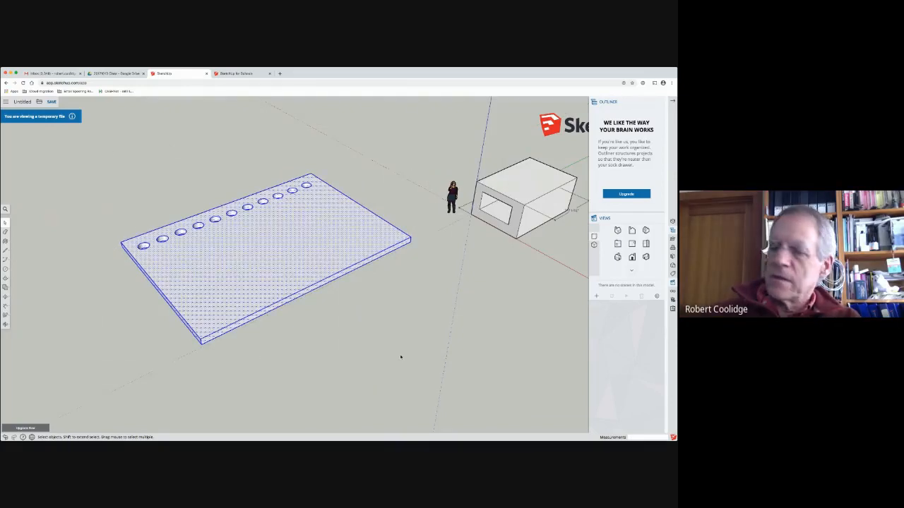
pyautogui.press('Delete')
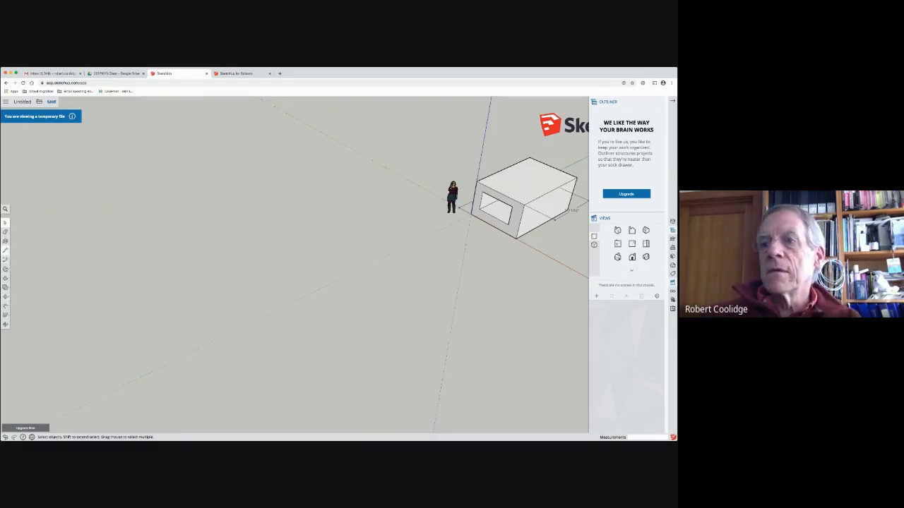
# Step: Draw a rectangle about 12' 4" by 28' 7" on the ground beside the box
pyautogui.click(5, 251)
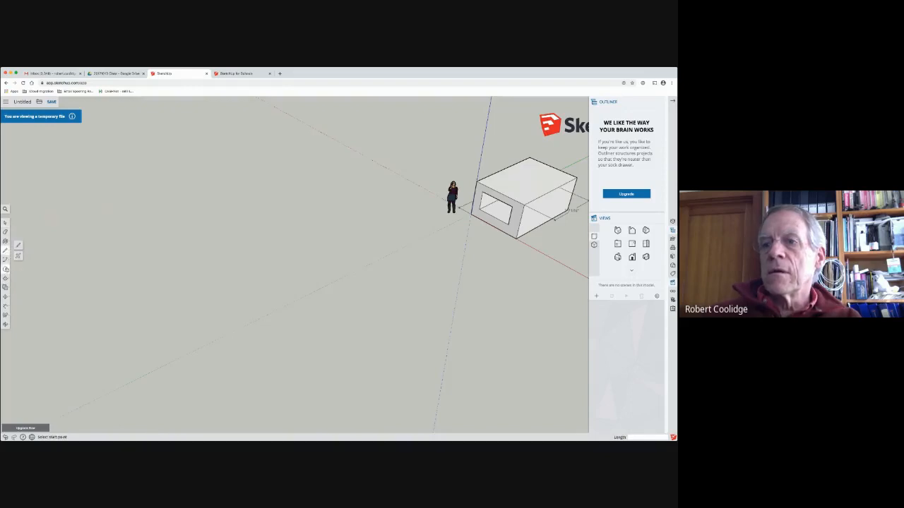
pyautogui.click(5, 269)
pyautogui.click(18, 248)
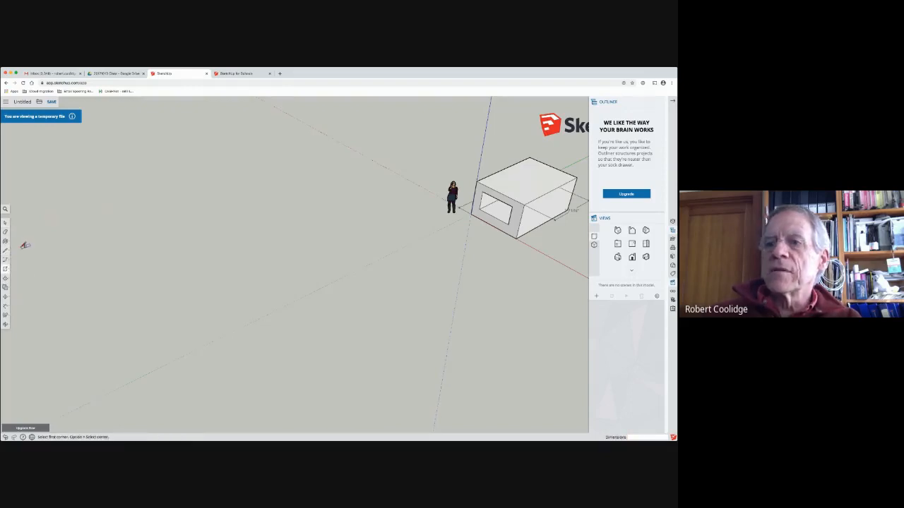
pyautogui.click(133, 251)
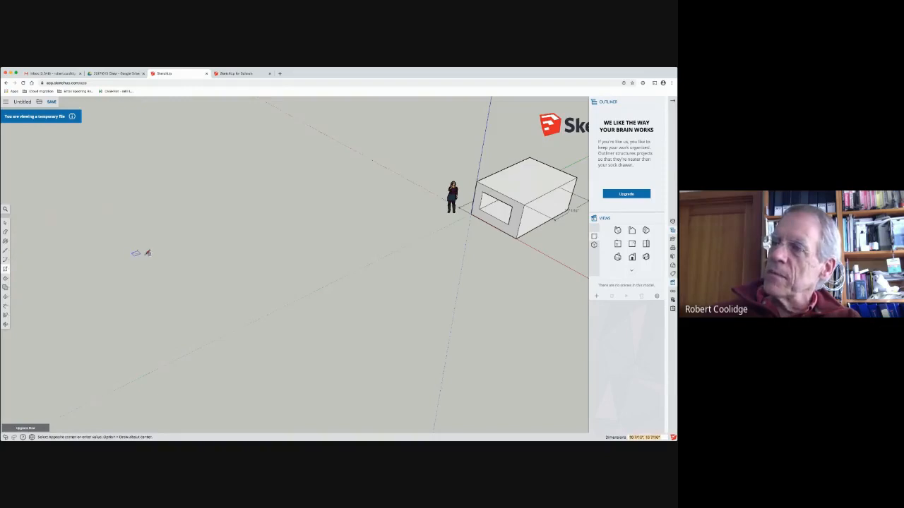
pyautogui.click(359, 219)
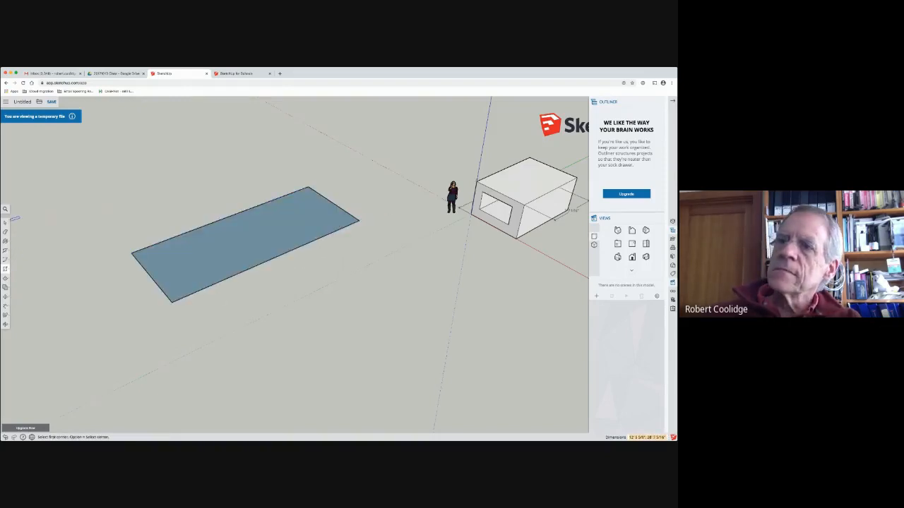
# Step: Draw a small rectangle near the large rectangle's corner and delete its inner face to make an opening
pyautogui.click(142, 253)
pyautogui.click(152, 257)
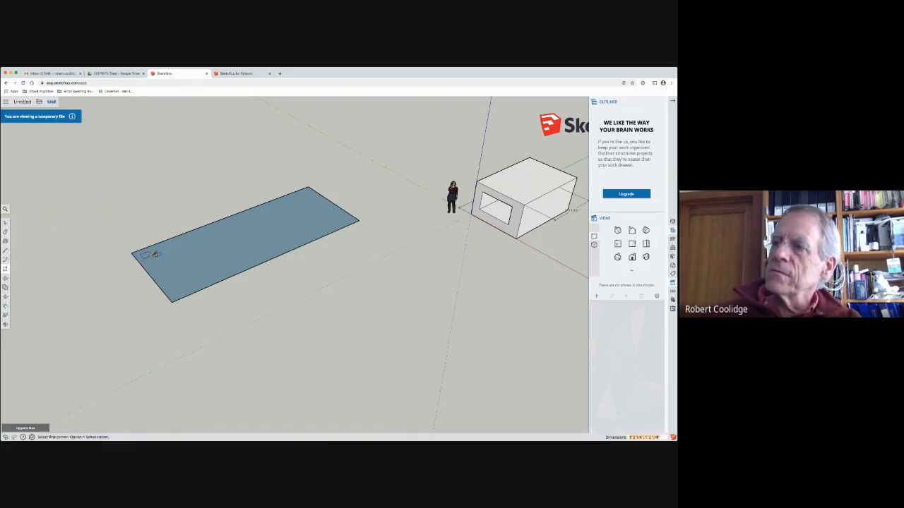
pyautogui.scroll(5, 153, 253)
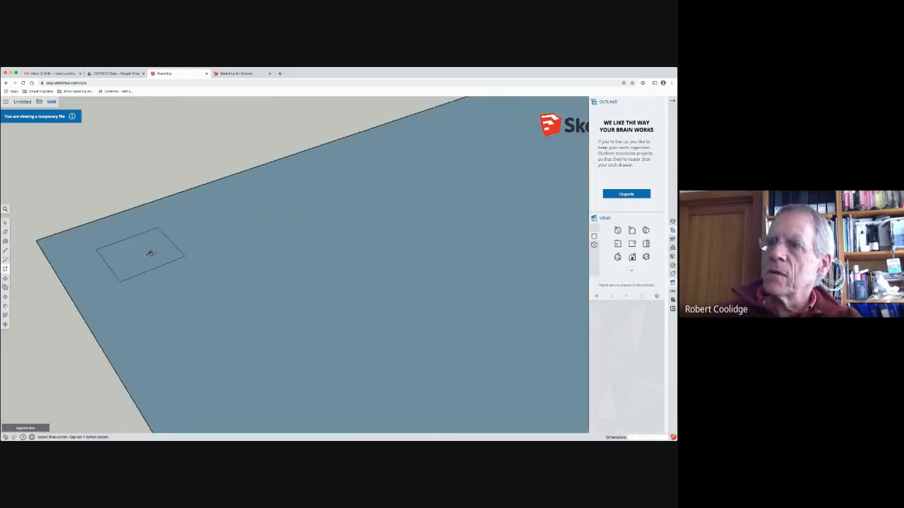
pyautogui.press('space')
pyautogui.click(137, 256)
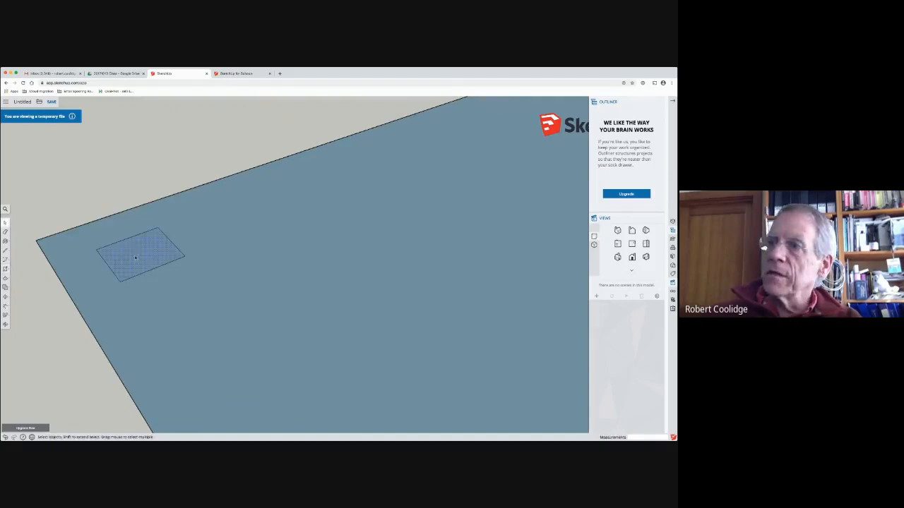
pyautogui.press('Delete')
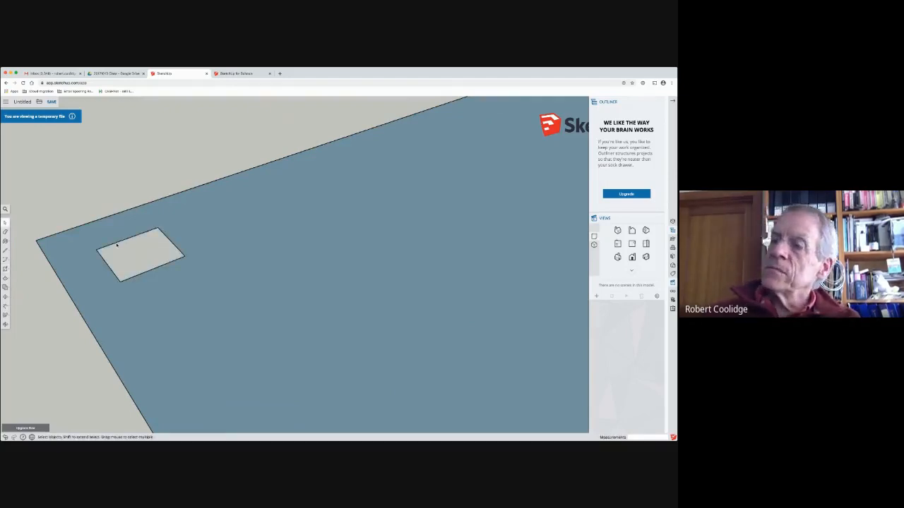
# Step: Select the outline of the small opening and try to move it from a point on its own edge
pyautogui.moveTo(286, 238); pyautogui.dragTo(172, 204, button='middle')
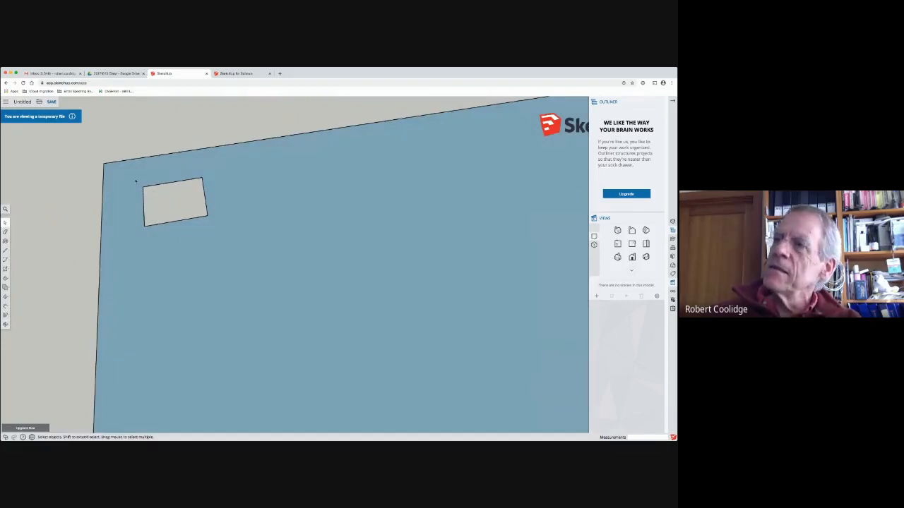
pyautogui.moveTo(125, 171); pyautogui.dragTo(278, 250)
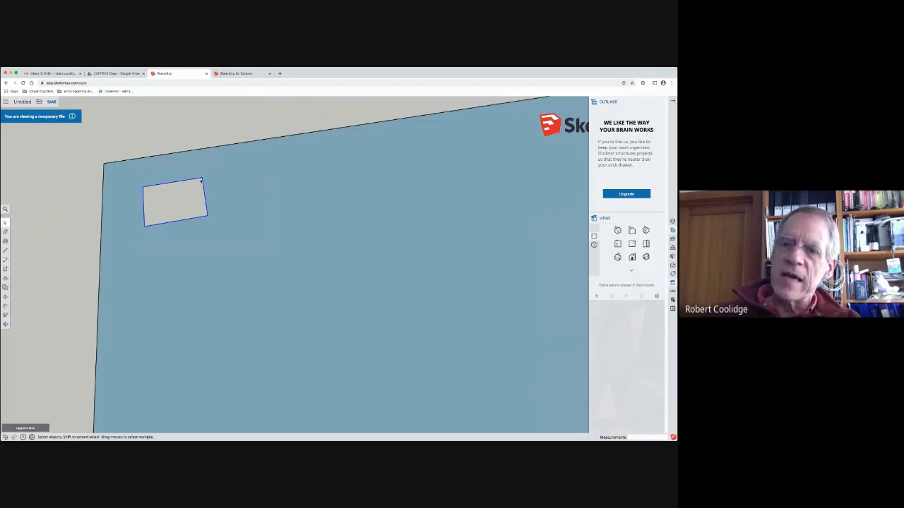
pyautogui.moveTo(229, 202); pyautogui.dragTo(273, 191, button='middle')
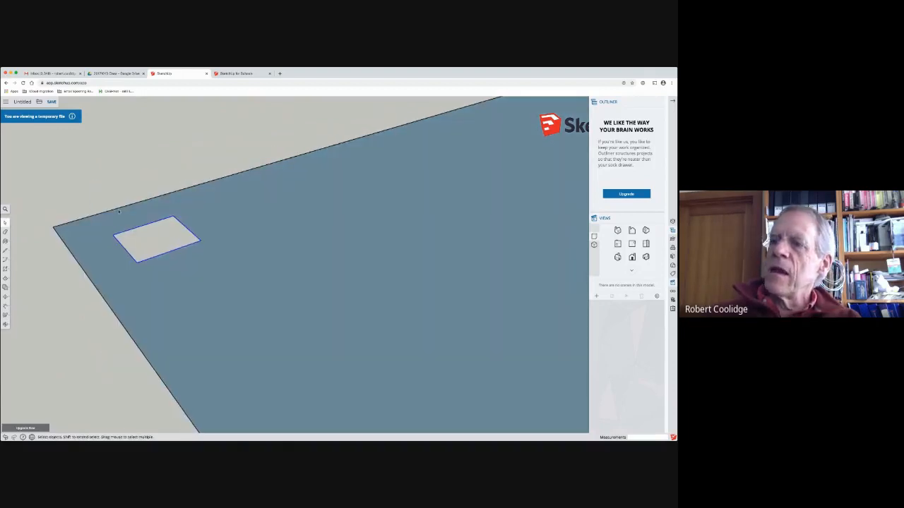
pyautogui.click(6, 298)
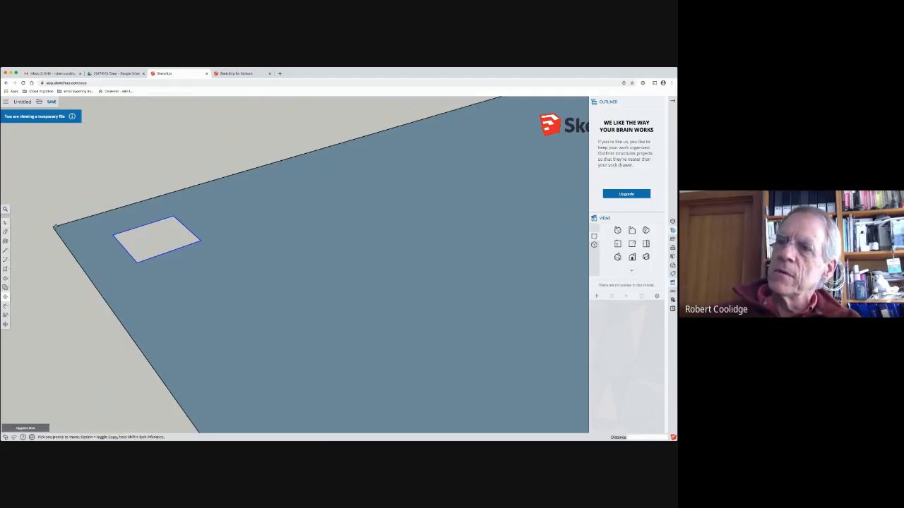
pyautogui.click(185, 225)
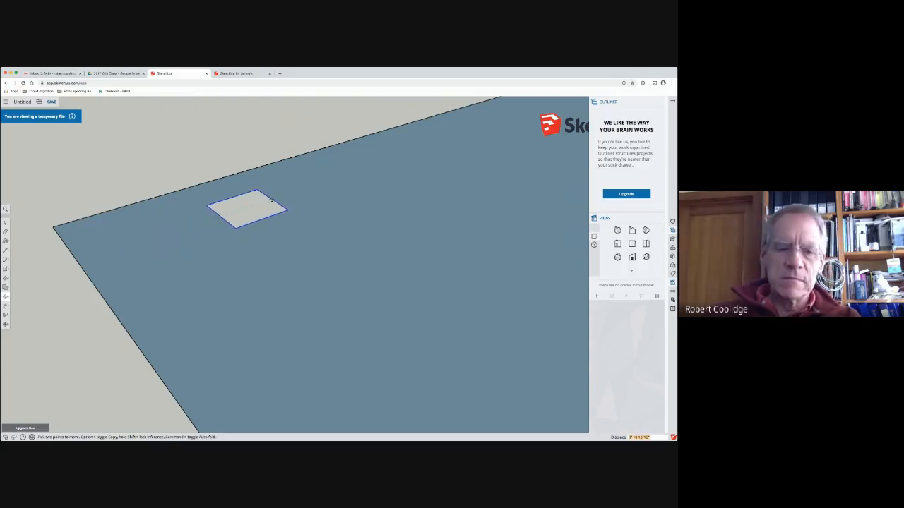
pyautogui.press('Escape')
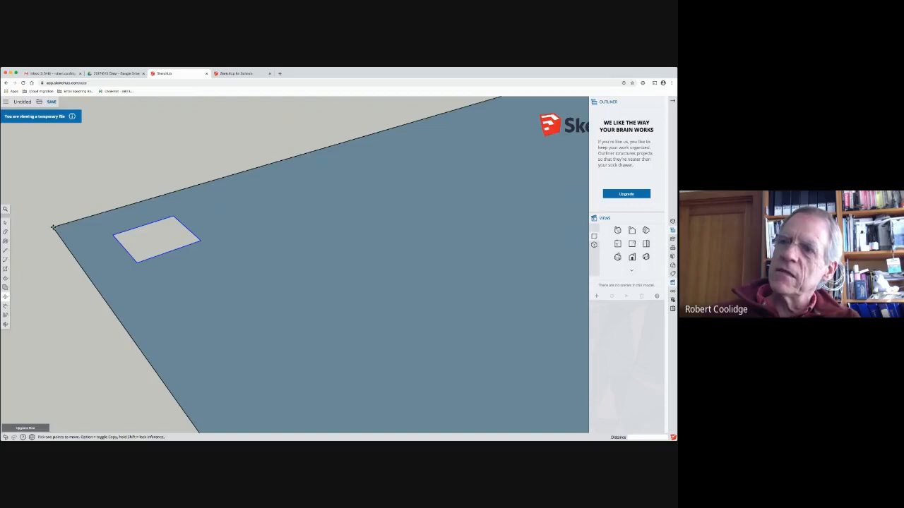
# Step: Copy the opening about 1' 10" along the large rectangle's long edge, using the rectangle's corner as the reference point
pyautogui.click(53, 226)
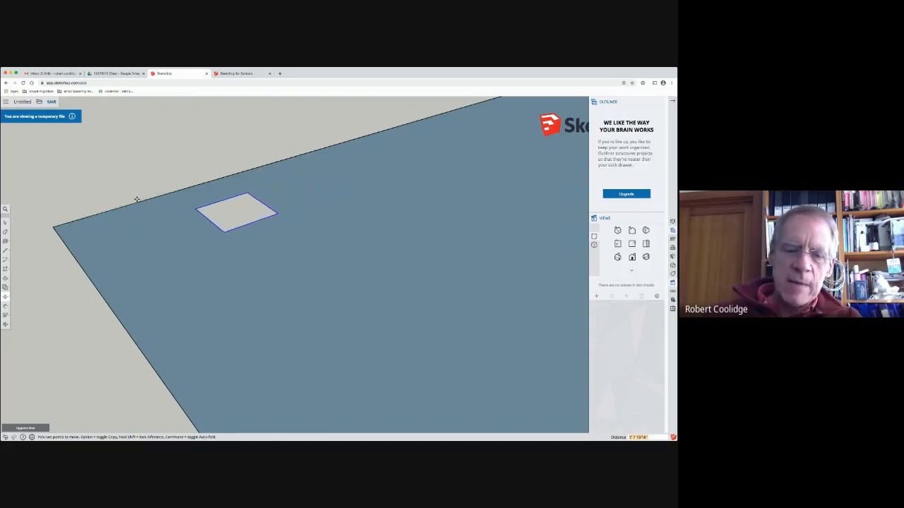
pyautogui.press('alt')
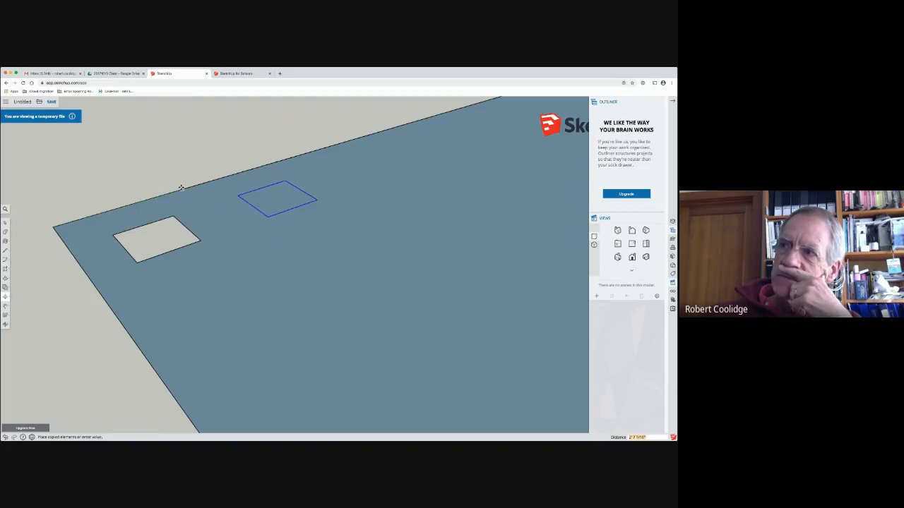
pyautogui.click(147, 199)
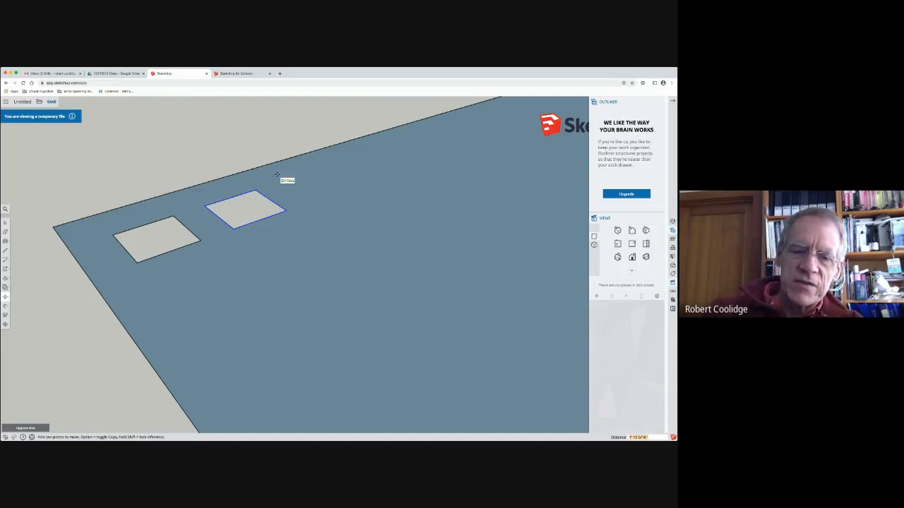
# Step: Repeat the copied opening as a row along the long edge, entering multipliers of 12x, 13x and finally 14x
pyautogui.write('12x')
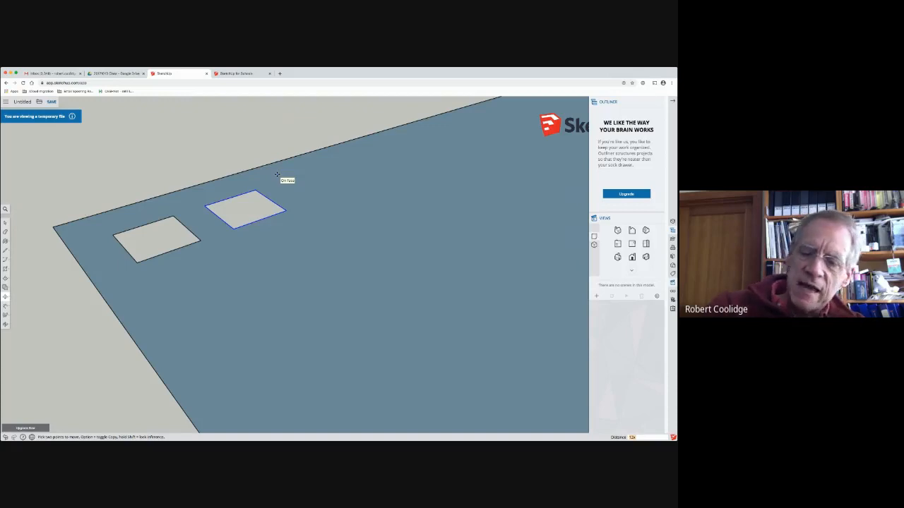
pyautogui.press('Return')
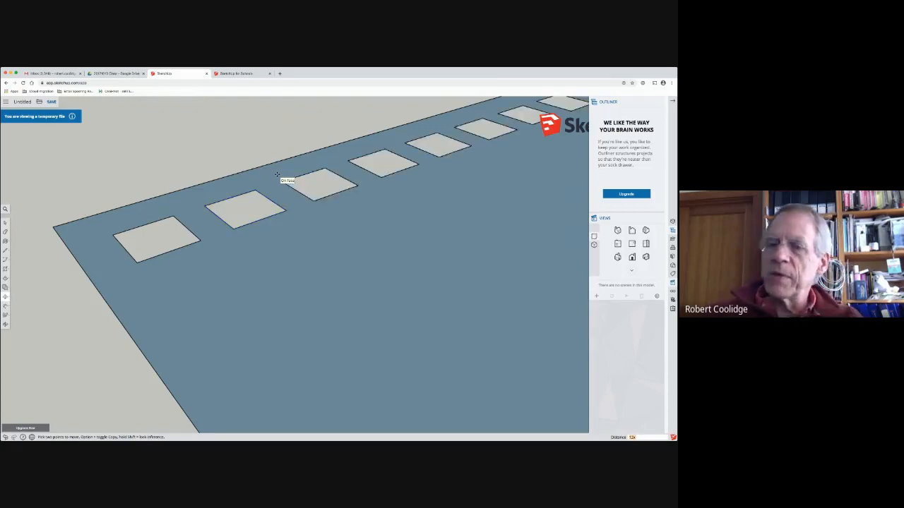
pyautogui.scroll(-6, 277, 175)
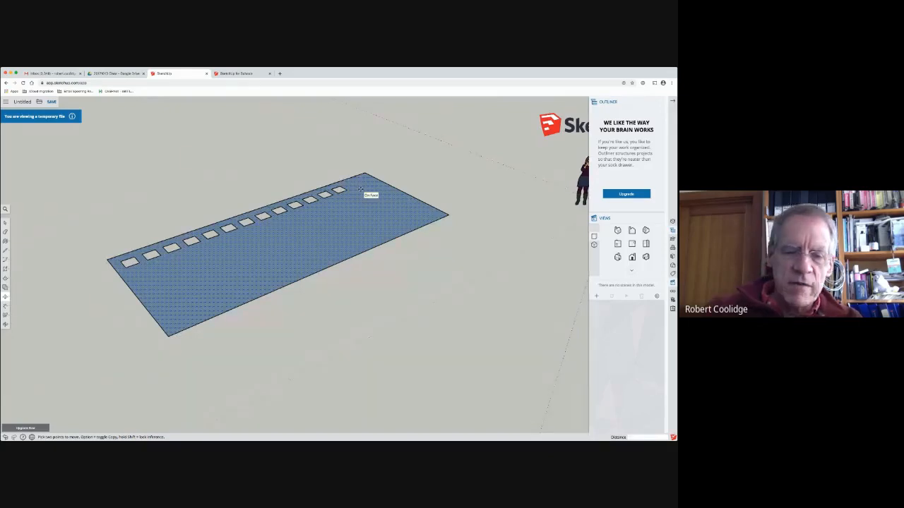
pyautogui.write('13x')
pyautogui.press('Return')
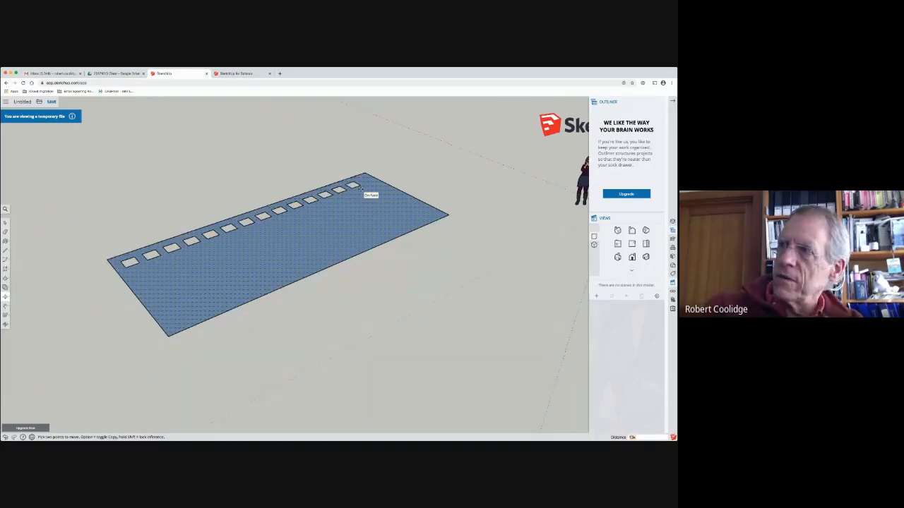
pyautogui.write('14x')
pyautogui.press('Return')
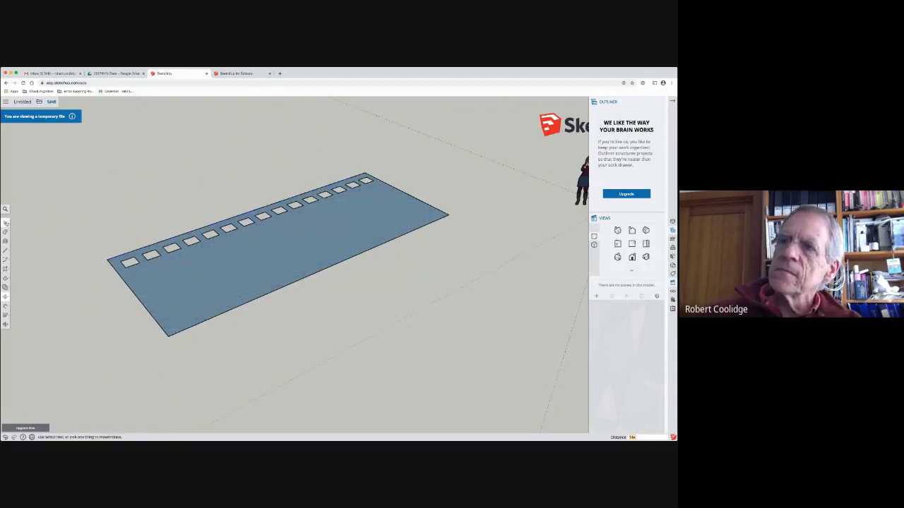
pyautogui.click(5, 222)
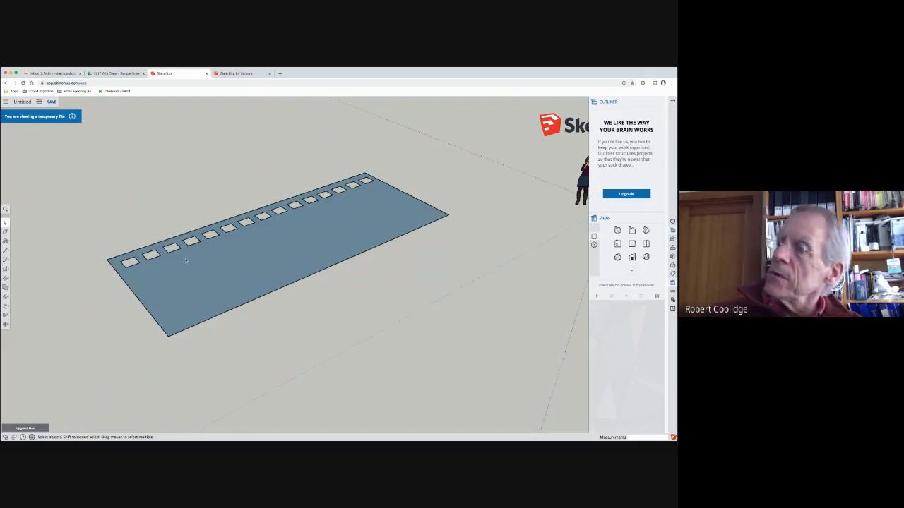
# Step: Draw a circle with a radius of about 7' 2" on the ground beside the rectangle with the row of openings
pyautogui.moveTo(268, 260)
pyautogui.mouseDown(button='middle')
pyautogui.moveTo(209, 275)
pyautogui.moveTo(137, 261)
pyautogui.moveTo(267, 217)
pyautogui.moveTo(240, 243)
pyautogui.moveTo(245, 290)
pyautogui.moveTo(260, 285)
pyautogui.mouseUp(button='middle')
pyautogui.scroll(6, 268, 218)
pyautogui.scroll(-5, 262, 221)
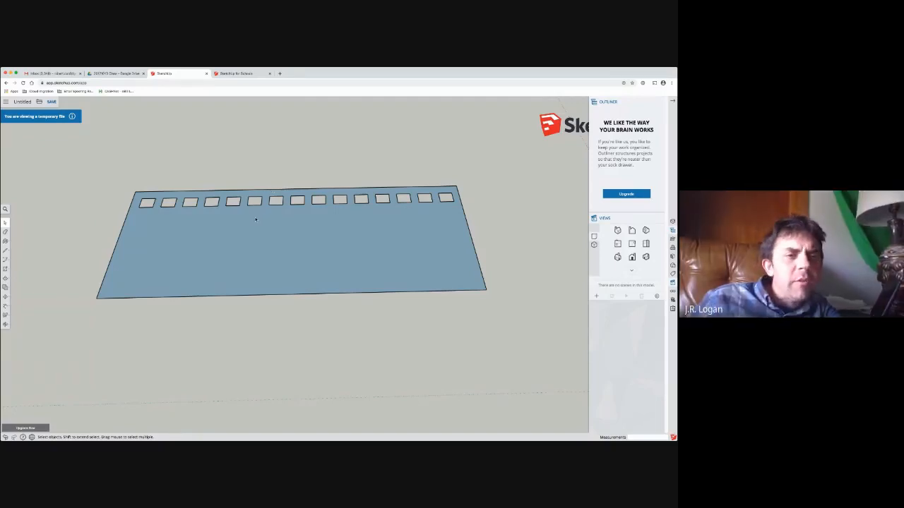
pyautogui.moveTo(209, 238)
pyautogui.mouseDown(button='middle')
pyautogui.moveTo(200, 244)
pyautogui.moveTo(323, 204)
pyautogui.moveTo(325, 160)
pyautogui.mouseUp(button='middle')
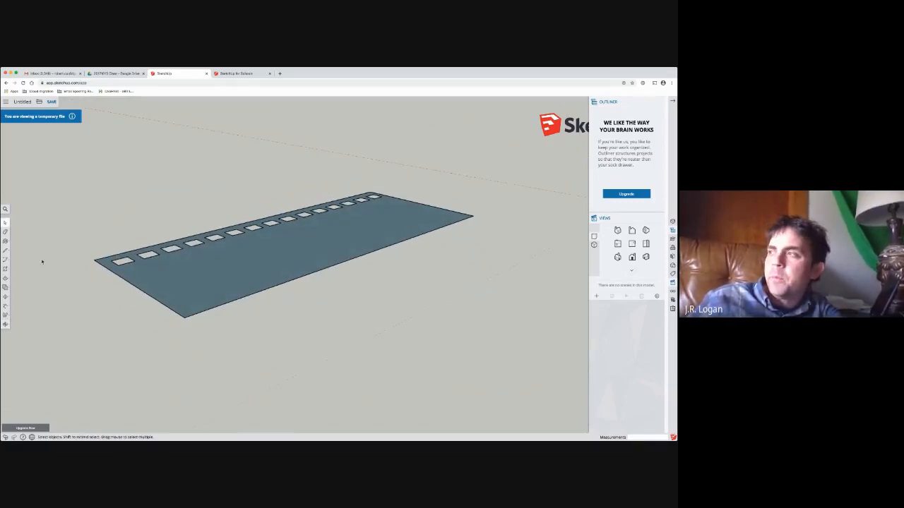
pyautogui.scroll(-4, 264, 245)
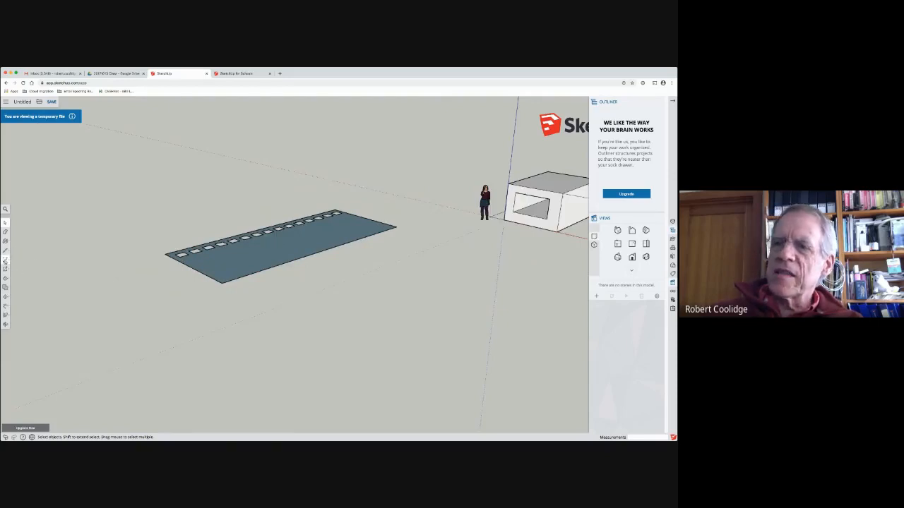
pyautogui.click(5, 261)
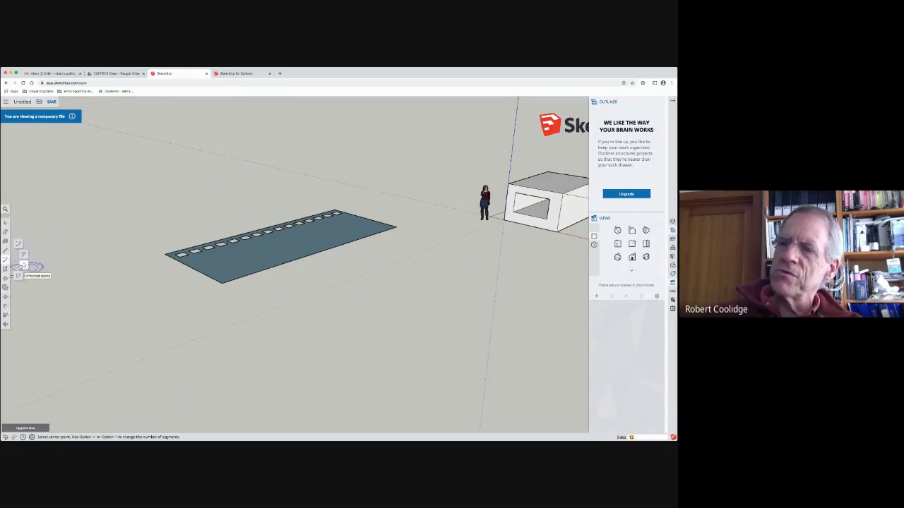
pyautogui.click(5, 269)
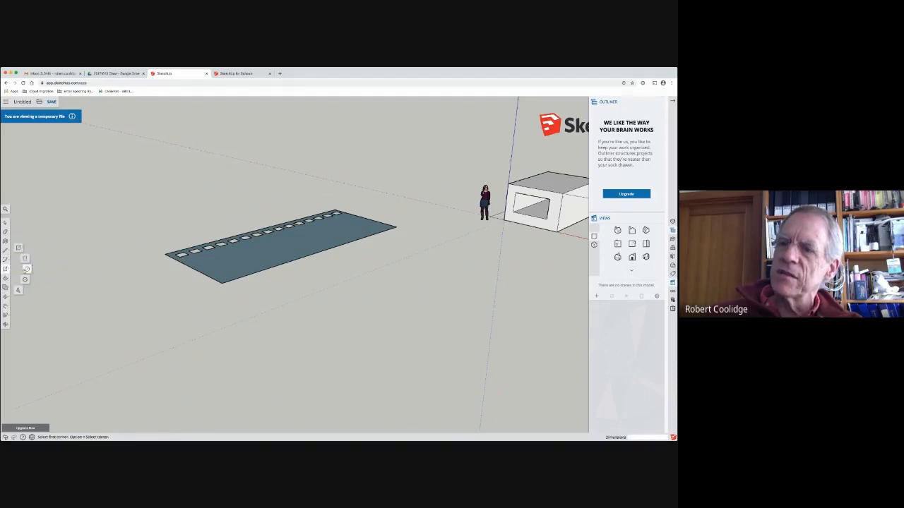
pyautogui.click(27, 269)
pyautogui.click(123, 220)
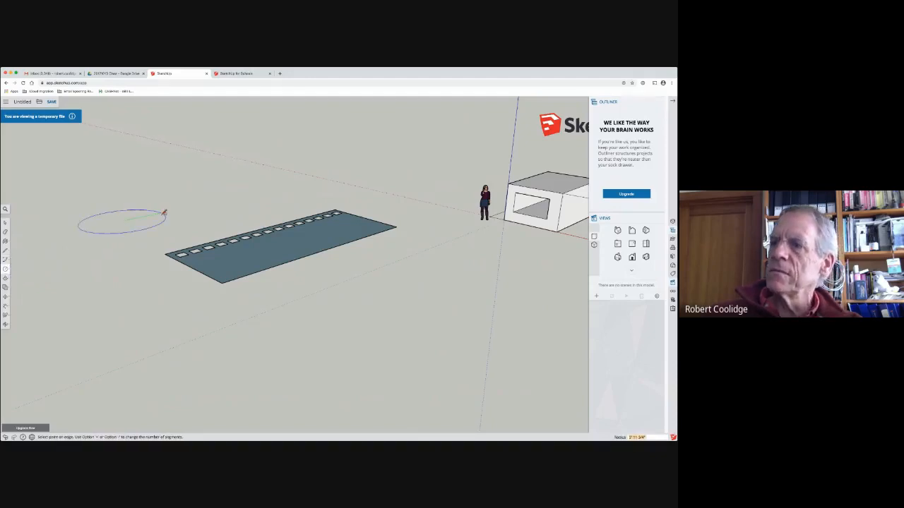
pyautogui.click(176, 218)
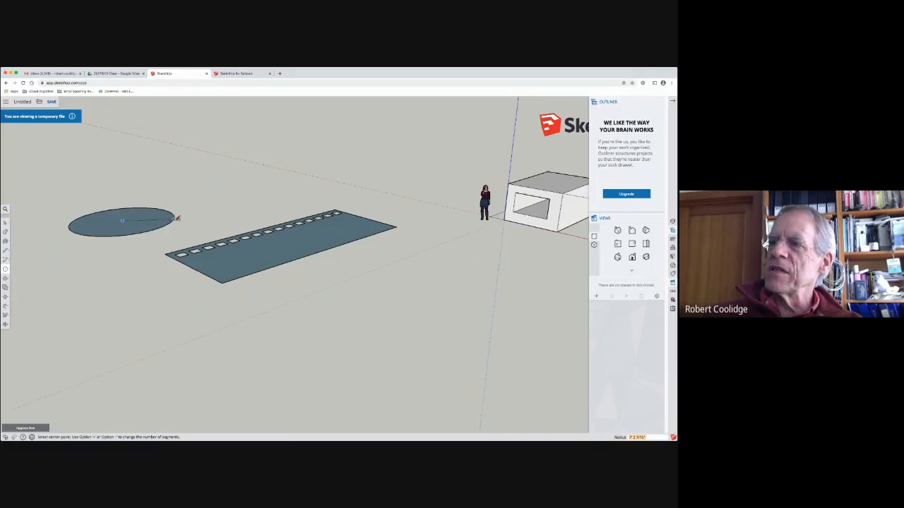
# Step: Examine the circle's segmented edge up close and from different angles, and select its outline
pyautogui.scroll(8, 176, 217)
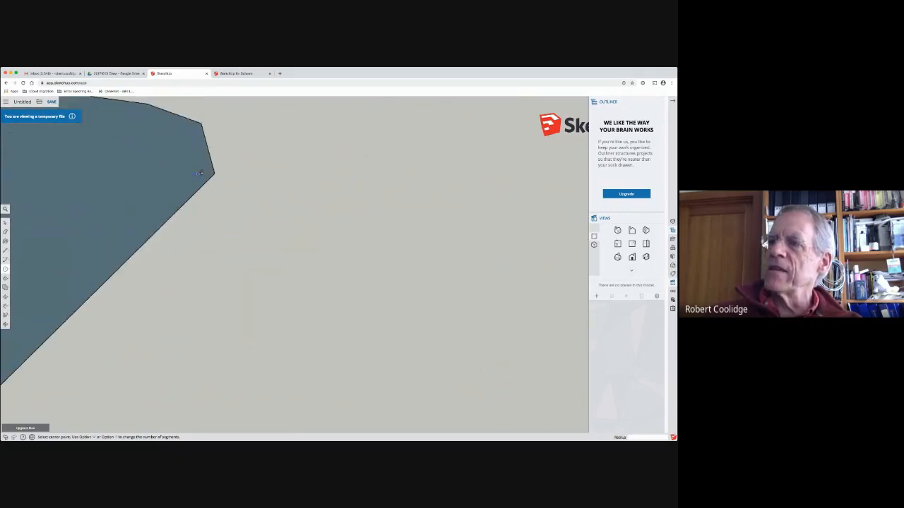
pyautogui.moveTo(199, 173); pyautogui.dragTo(69, 240, button='middle')
pyautogui.scroll(-8, 69, 239)
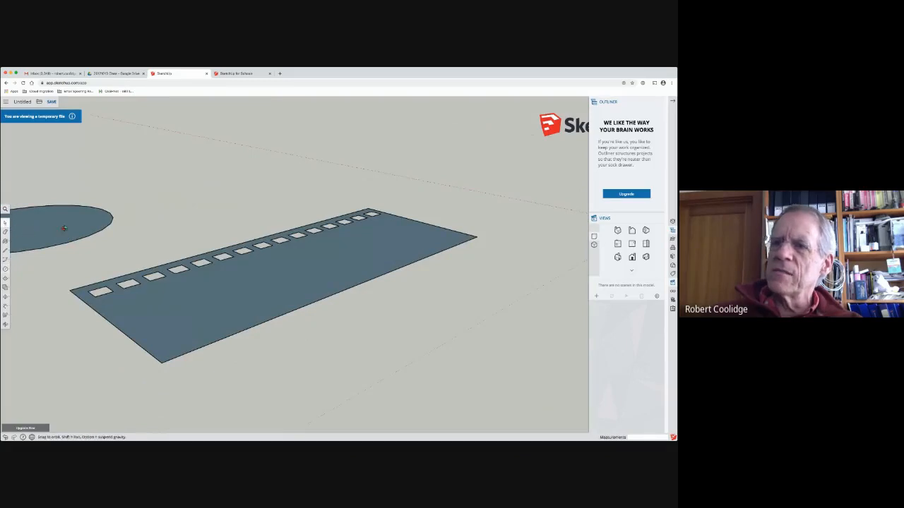
pyautogui.moveTo(67, 228); pyautogui.dragTo(213, 299, button='middle')
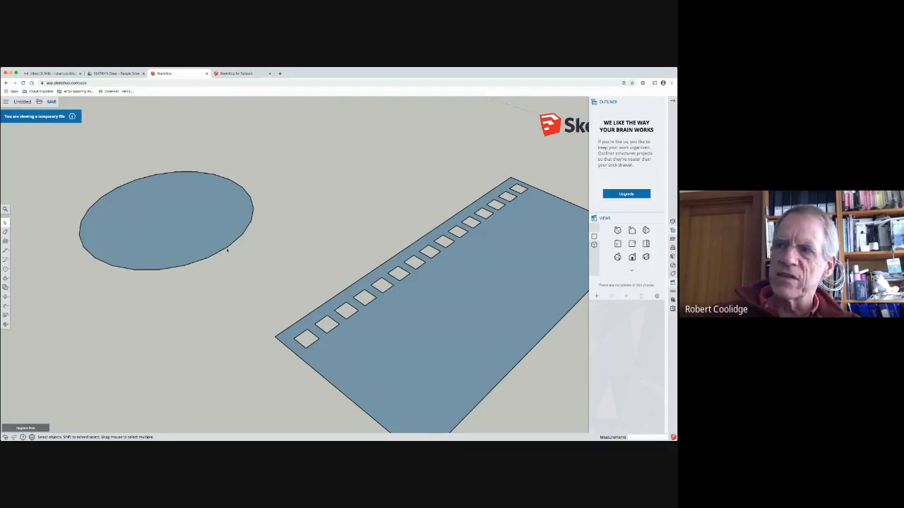
pyautogui.click(252, 229)
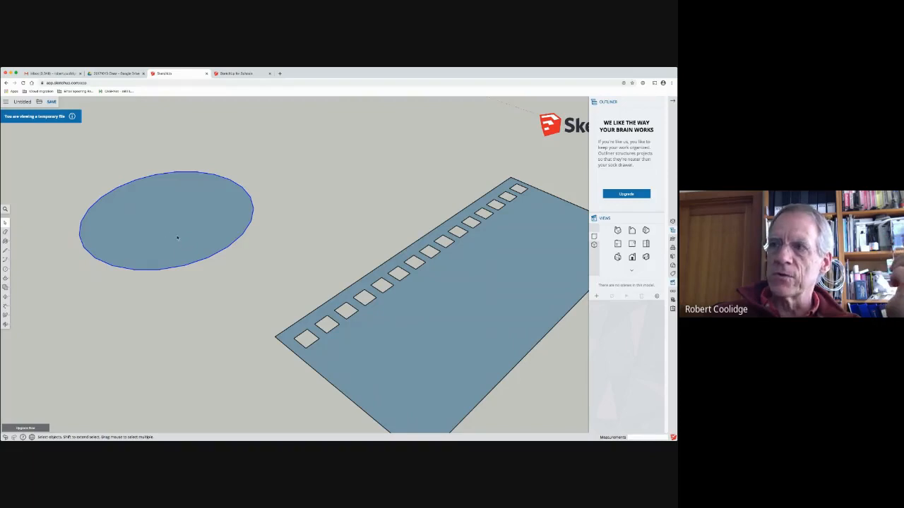
pyautogui.moveTo(110, 300); pyautogui.dragTo(151, 285, button='middle')
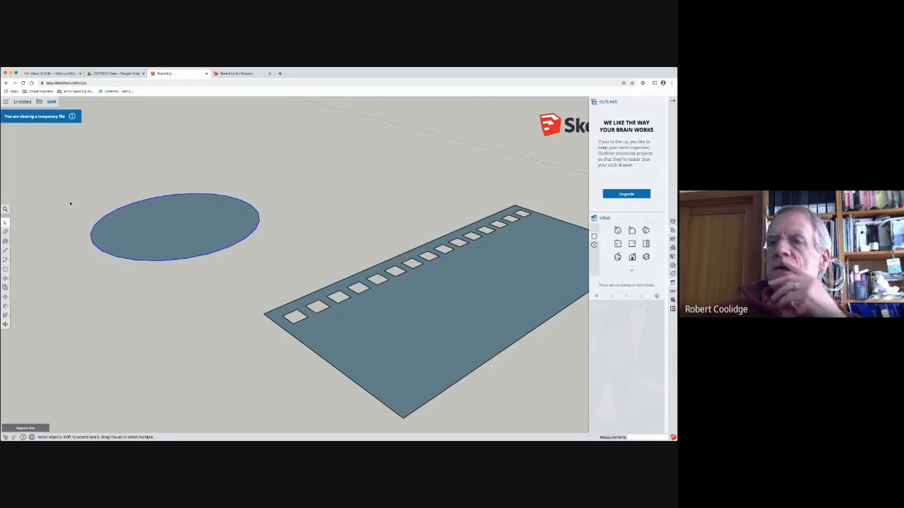
pyautogui.click(4, 296)
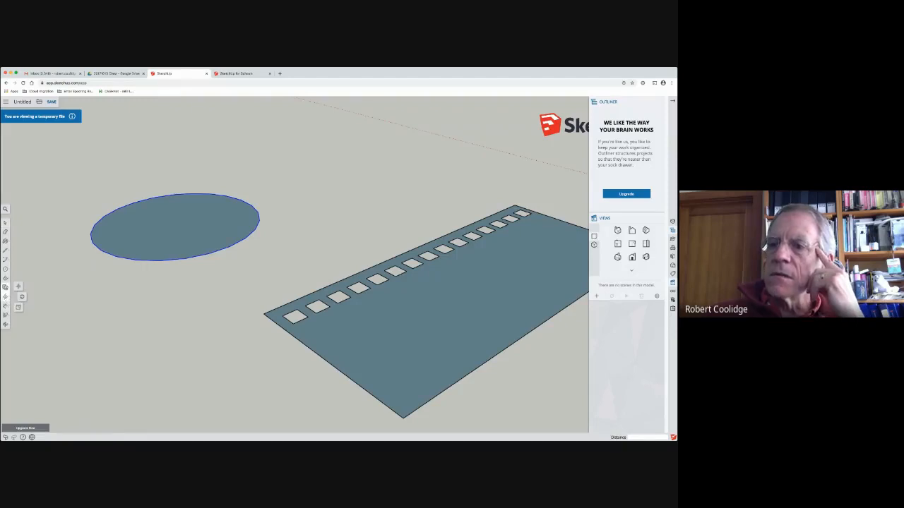
pyautogui.click(5, 307)
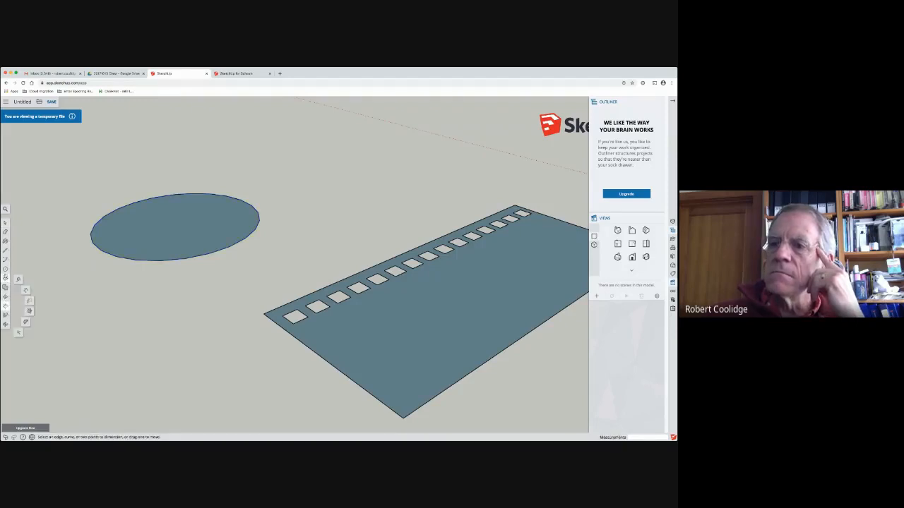
pyautogui.click(5, 269)
pyautogui.click(5, 250)
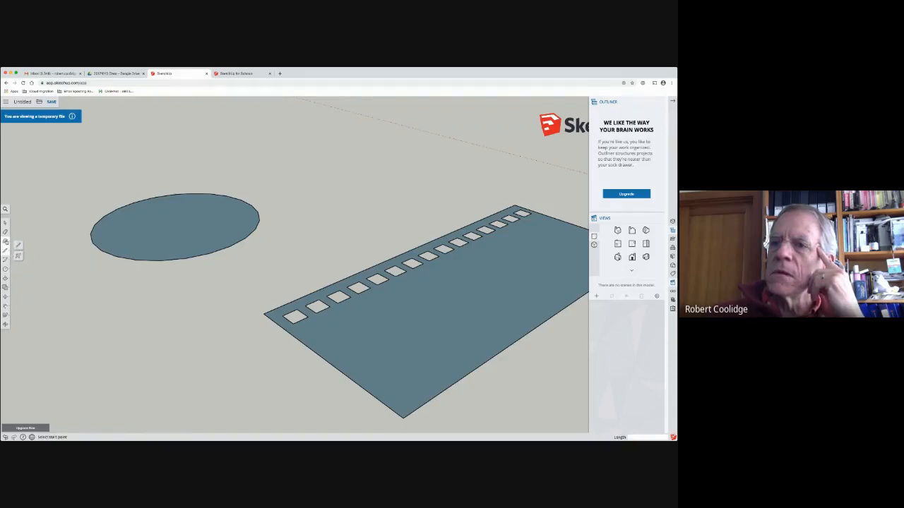
pyautogui.click(5, 241)
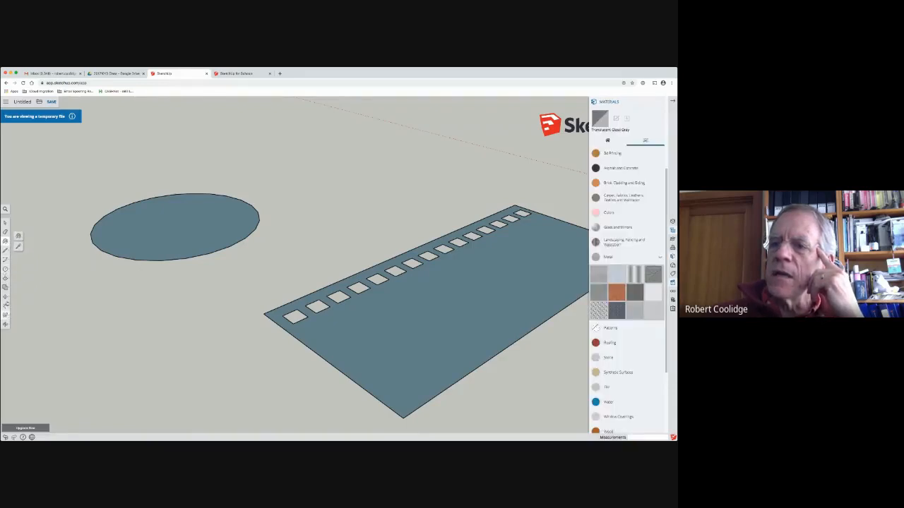
pyautogui.click(5, 297)
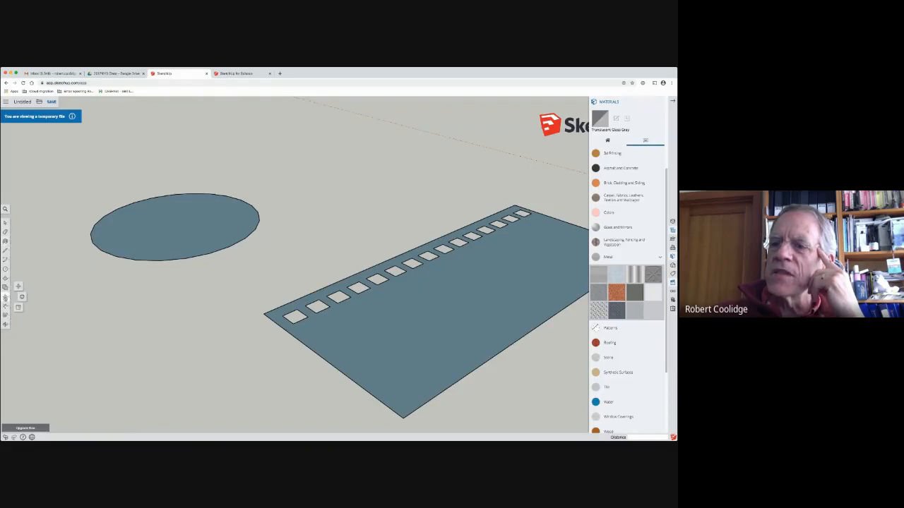
pyautogui.click(5, 306)
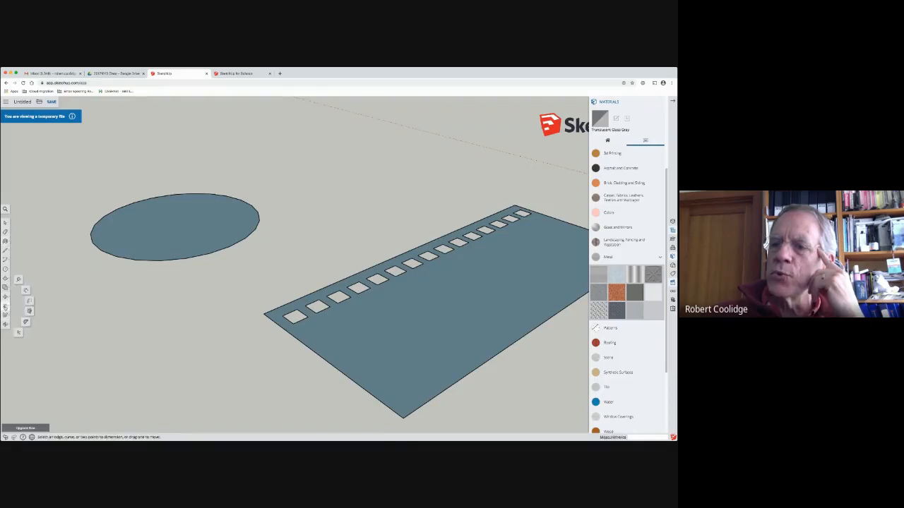
pyautogui.click(5, 315)
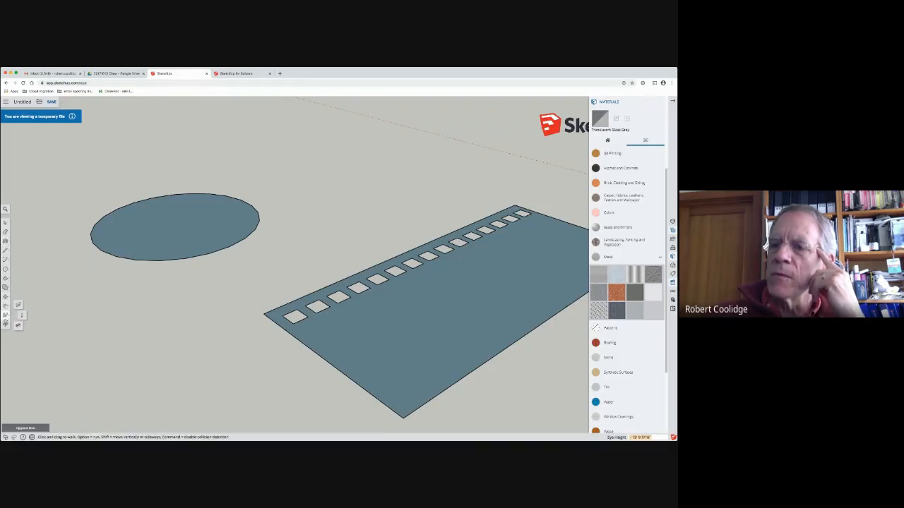
pyautogui.click(5, 287)
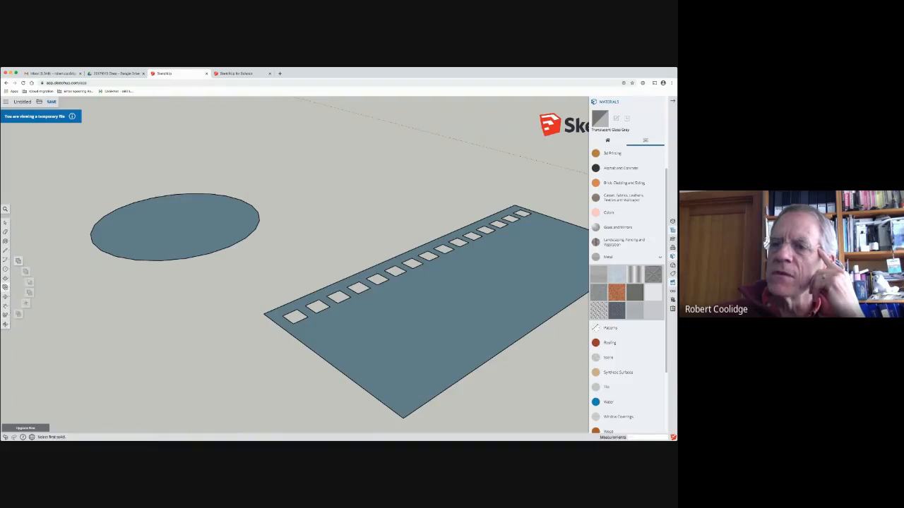
pyautogui.click(5, 278)
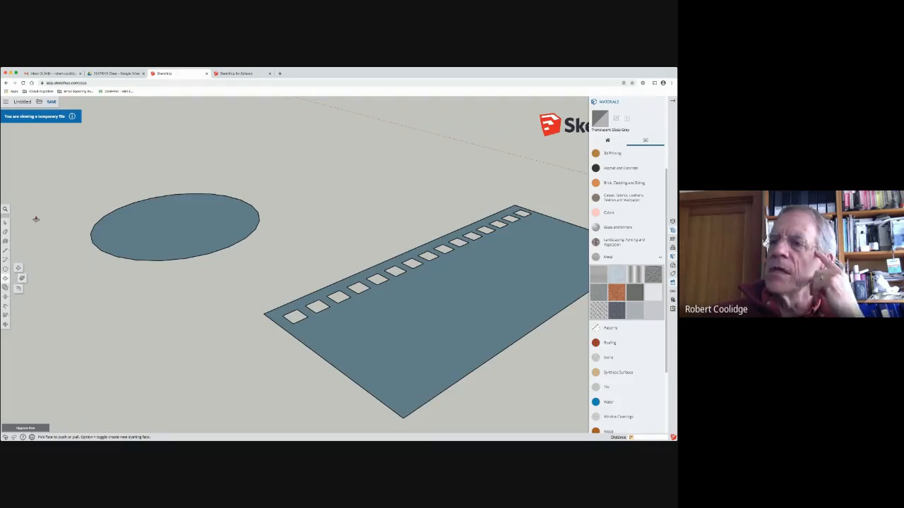
# Step: Make a rotated copy of the ground circle with its outline, standing upright through the circle's centre
pyautogui.press('space')
pyautogui.click(187, 219)
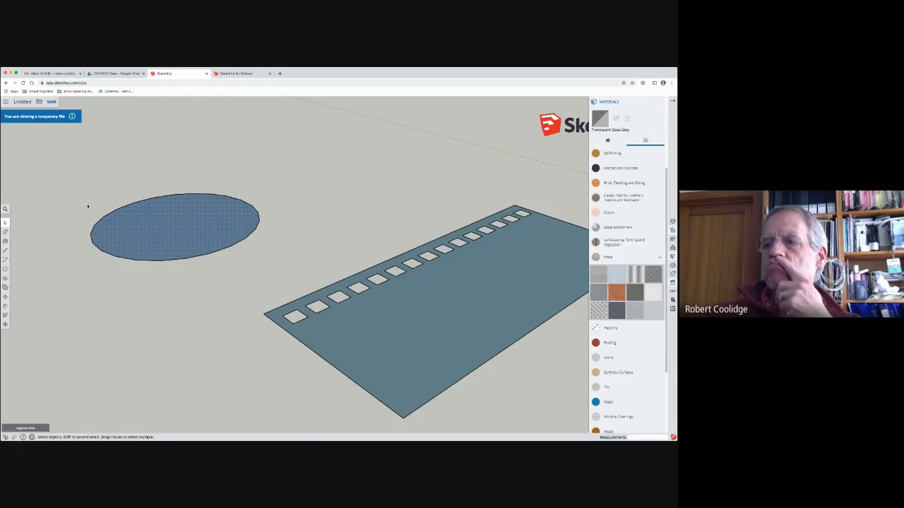
pyautogui.doubleClick(185, 220)
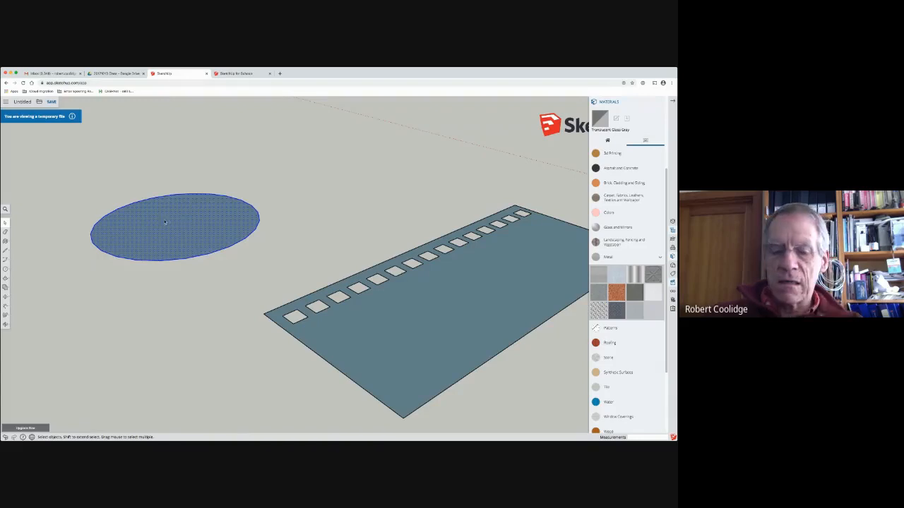
pyautogui.press('r')
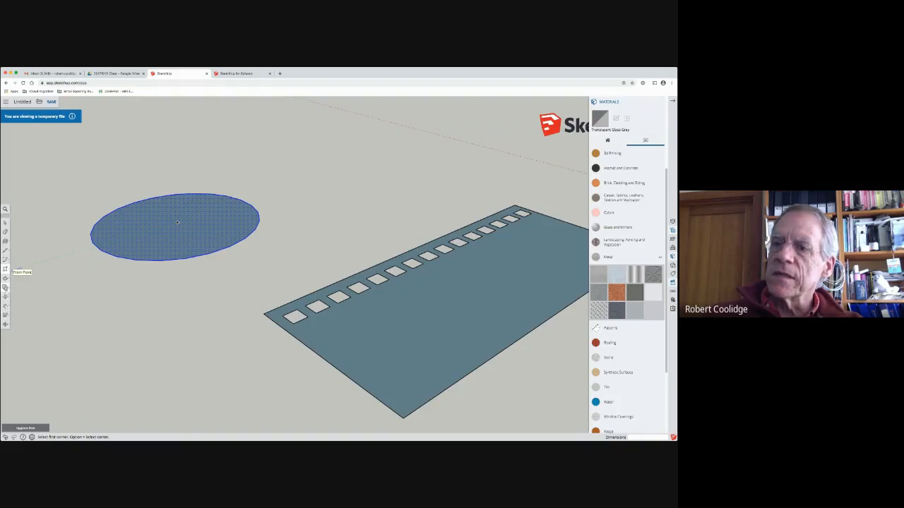
pyautogui.click(6, 297)
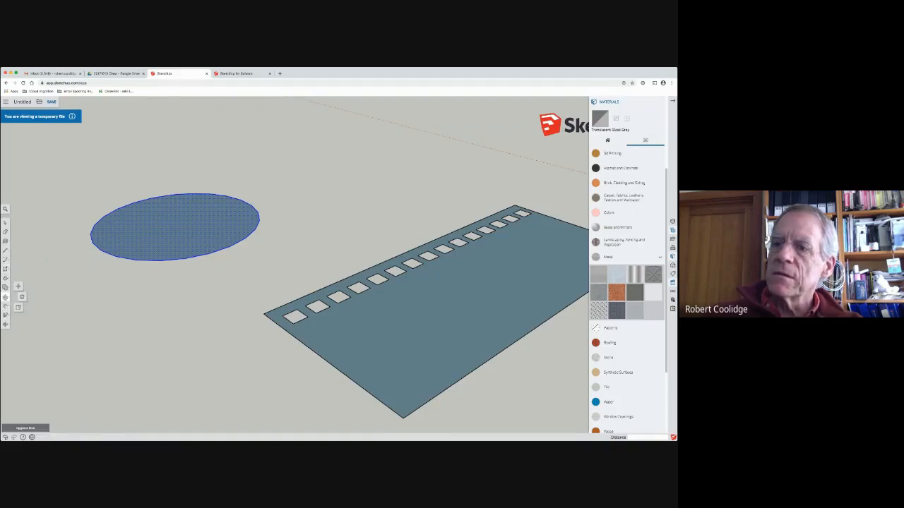
pyautogui.click(22, 297)
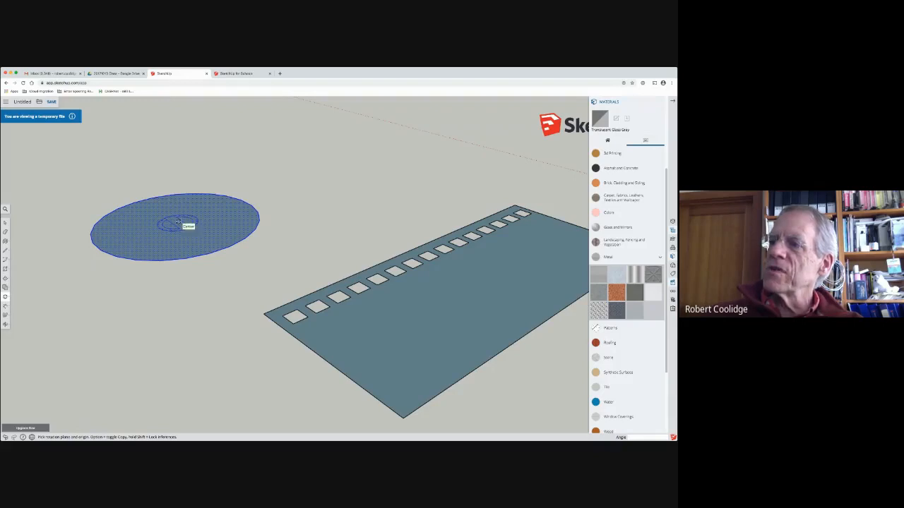
pyautogui.click(177, 222)
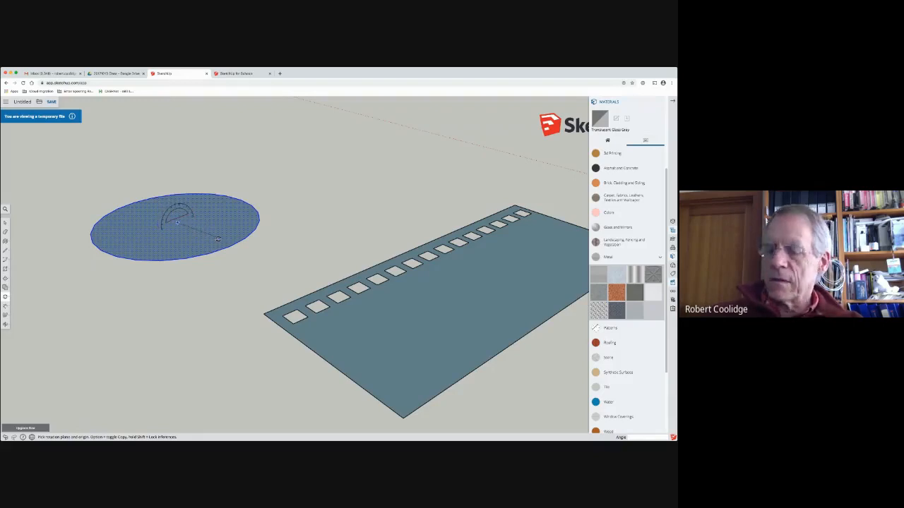
pyautogui.moveTo(227, 245); pyautogui.dragTo(229, 246)
pyautogui.click(192, 218)
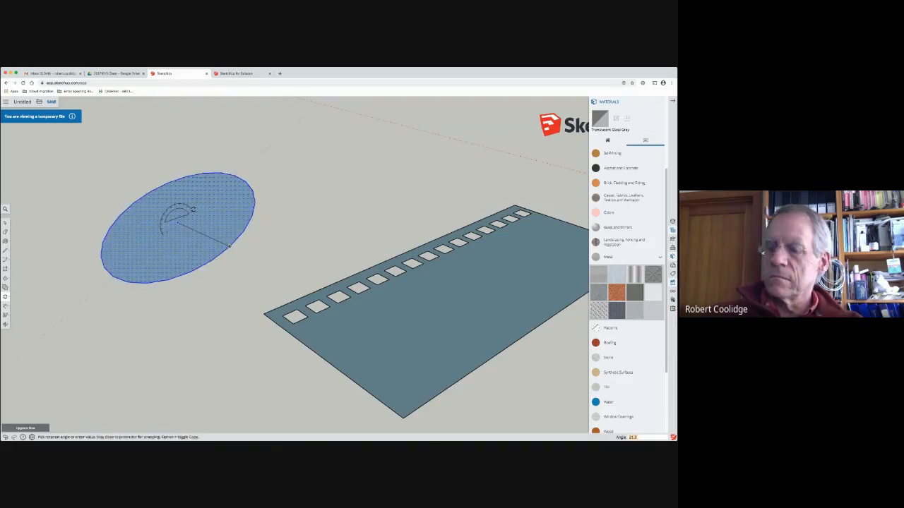
pyautogui.press('alt')
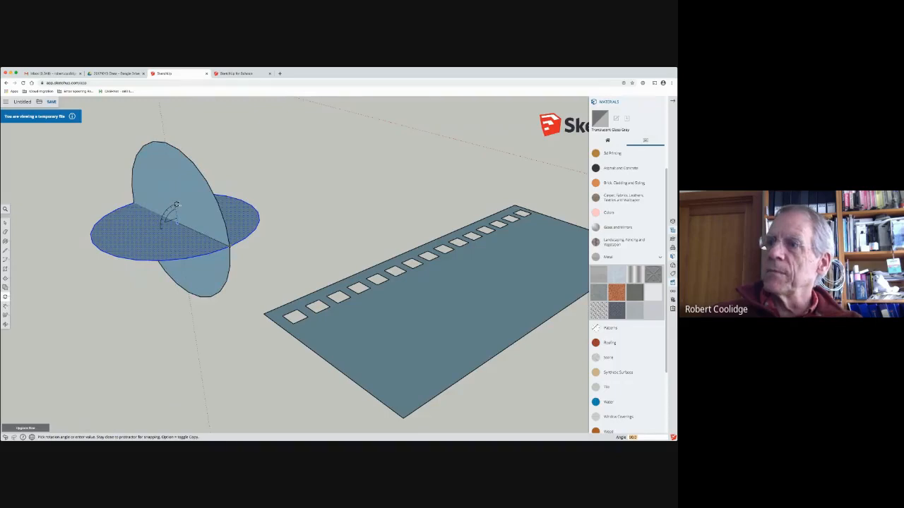
pyautogui.click(178, 206)
pyautogui.click(5, 223)
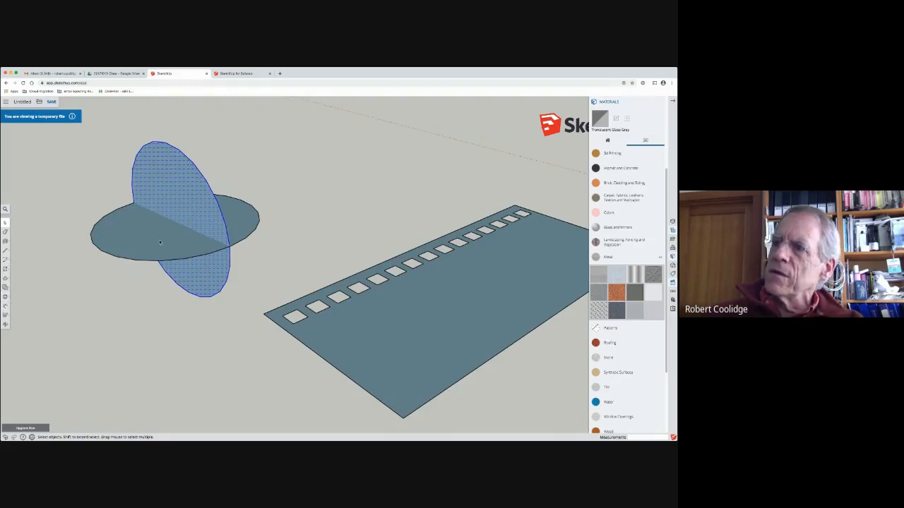
# Step: Try to sweep the upright circle around the ground circle with Follow Me, and undo the attempt while keeping both circles
pyautogui.click(116, 255)
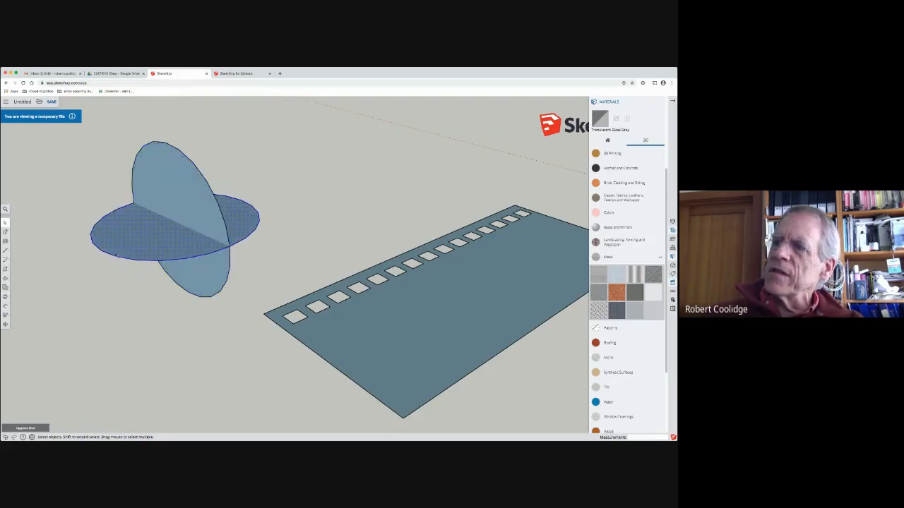
pyautogui.click(5, 298)
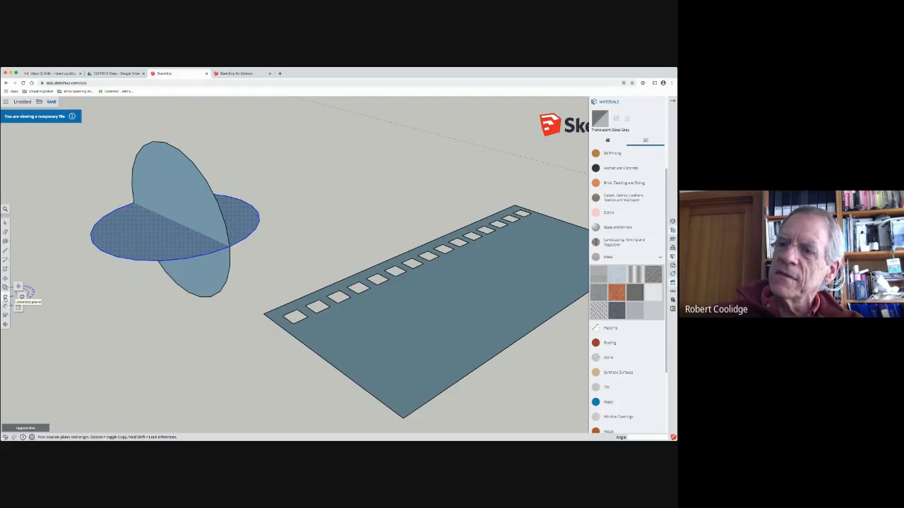
pyautogui.click(6, 306)
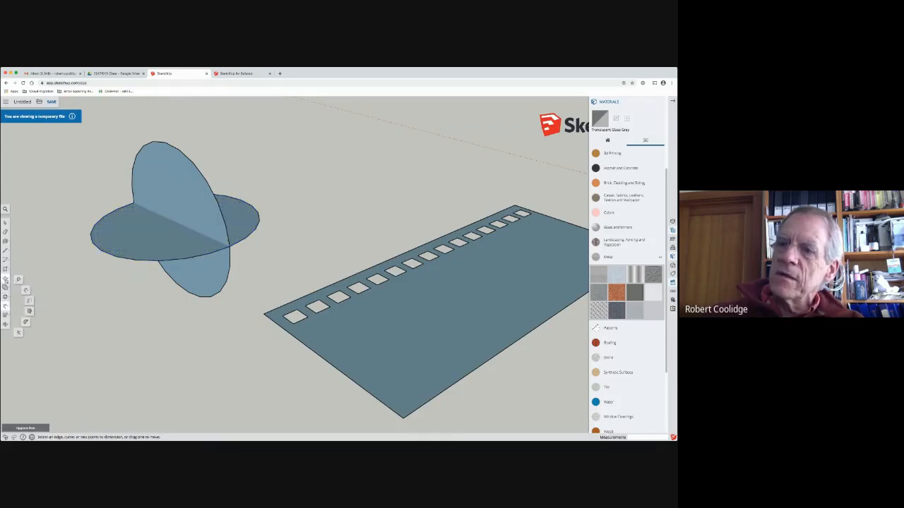
pyautogui.click(6, 278)
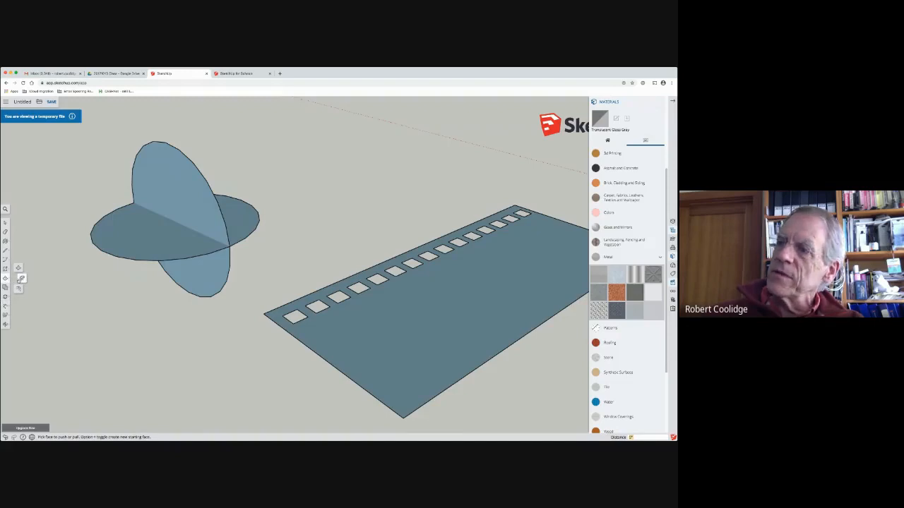
pyautogui.click(22, 279)
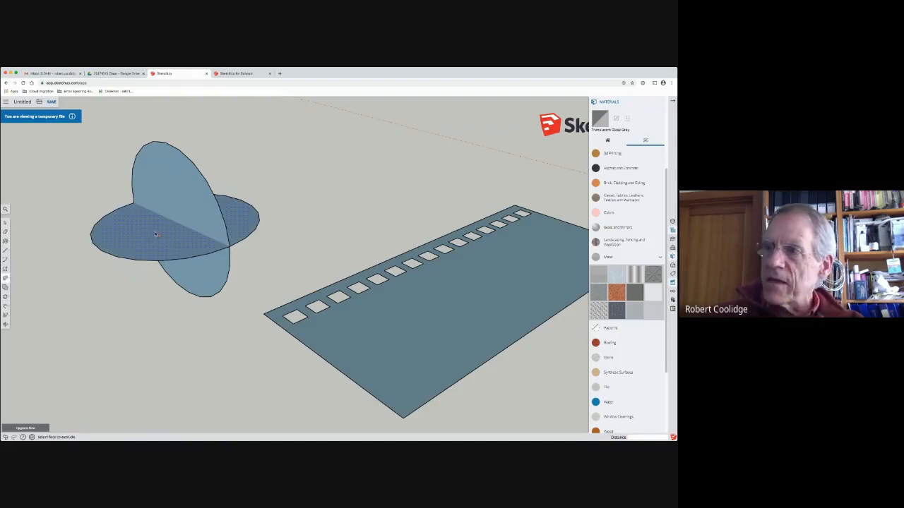
pyautogui.click(205, 193)
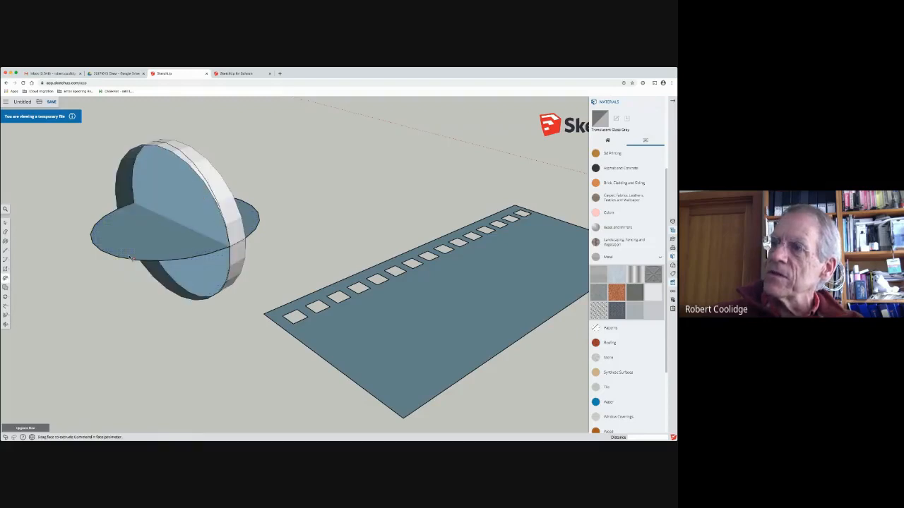
pyautogui.press('super+z')
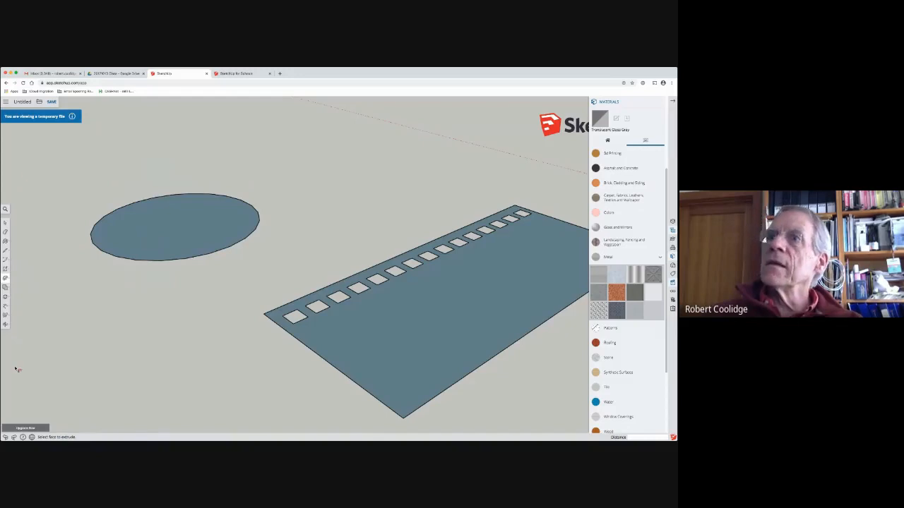
pyautogui.press('super+shift+z')
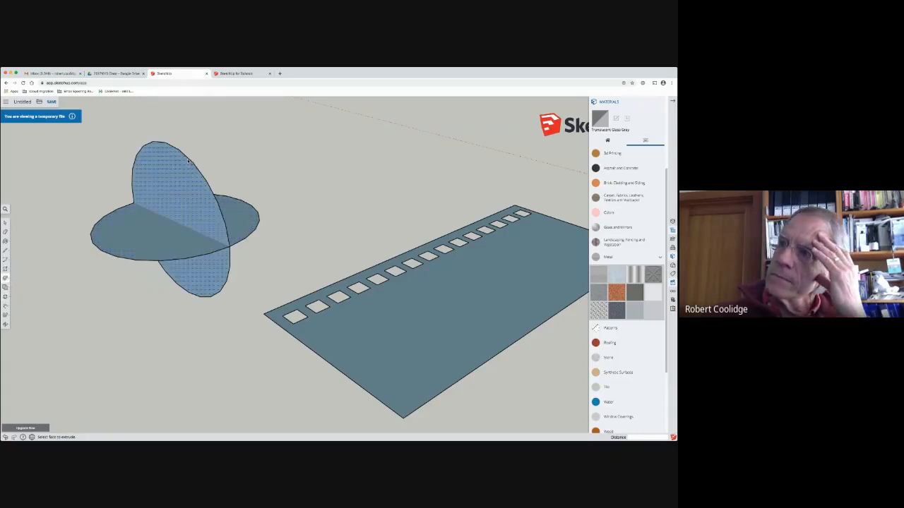
pyautogui.click(5, 223)
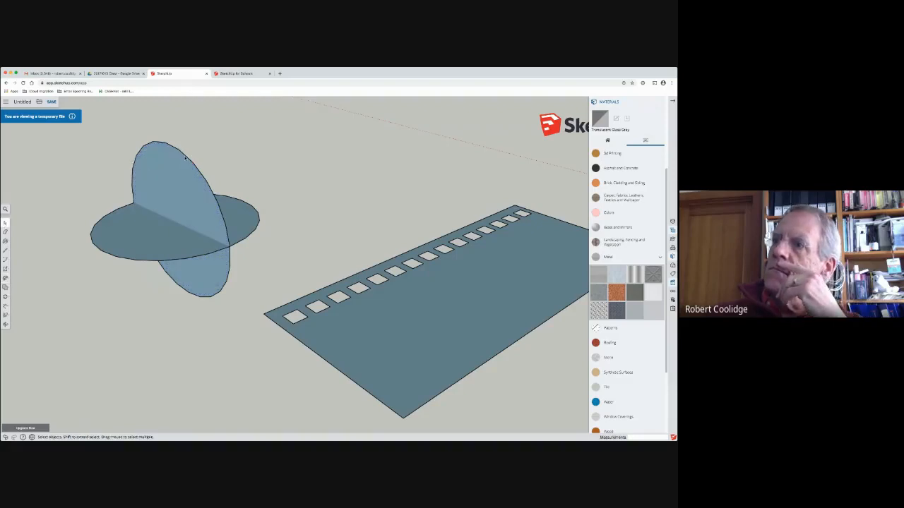
pyautogui.click(186, 159)
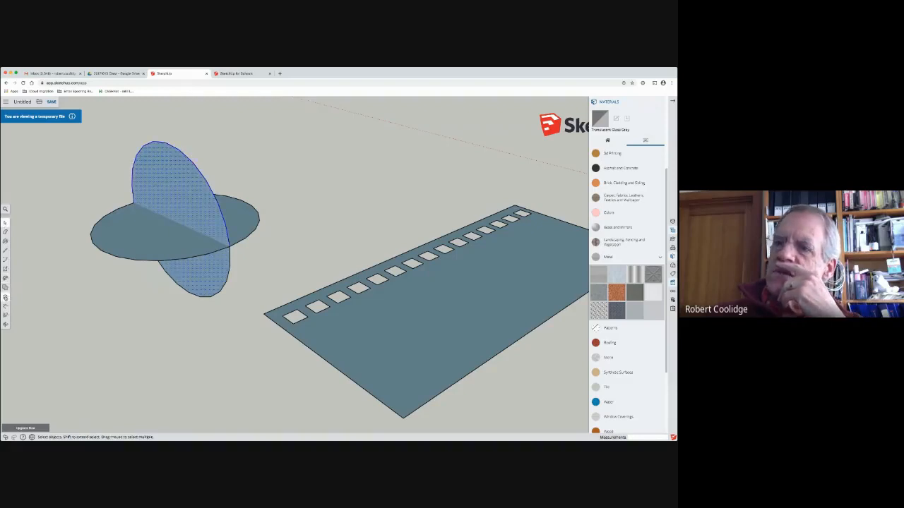
pyautogui.click(6, 297)
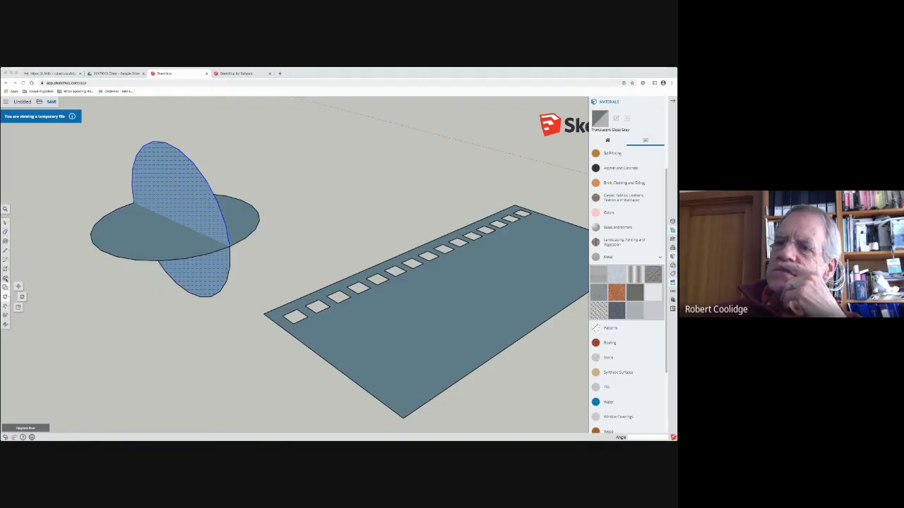
pyautogui.click(7, 289)
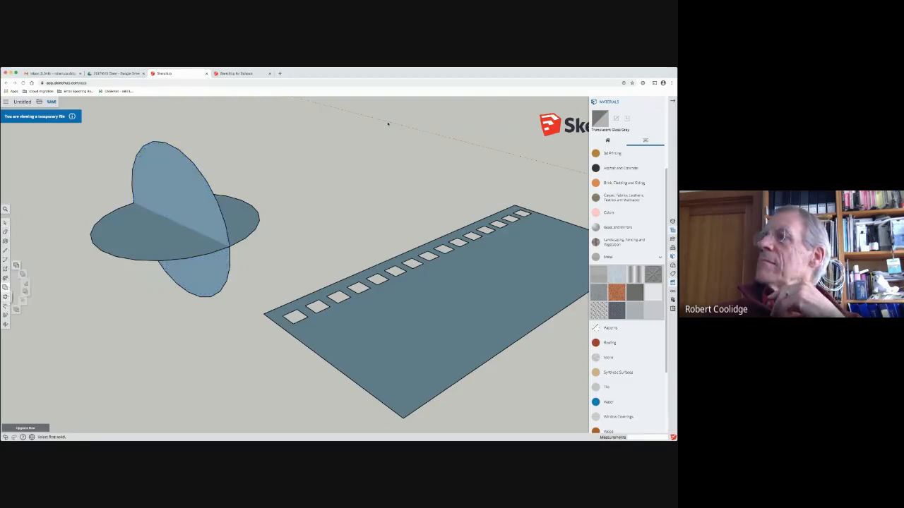
pyautogui.click(6, 280)
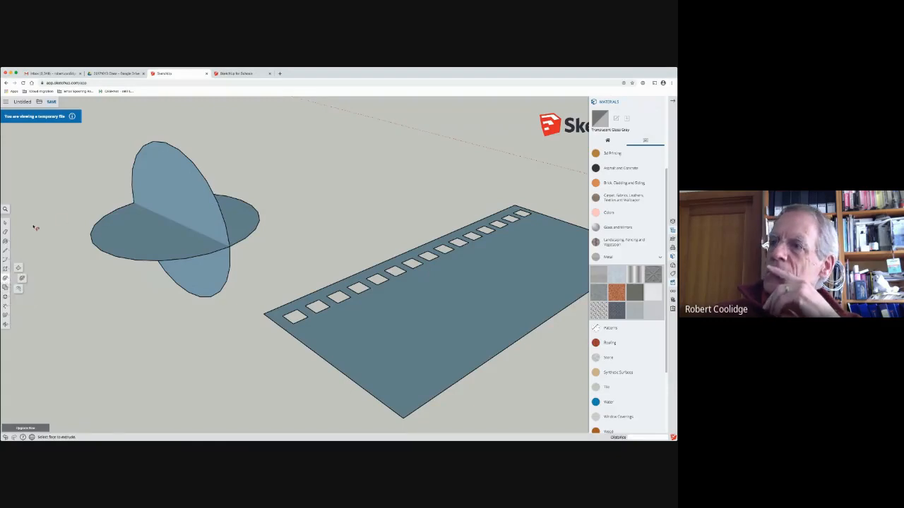
# Step: Delete the ground circle and the upright circle, including their outlines
pyautogui.click(6, 222)
pyautogui.click(182, 160)
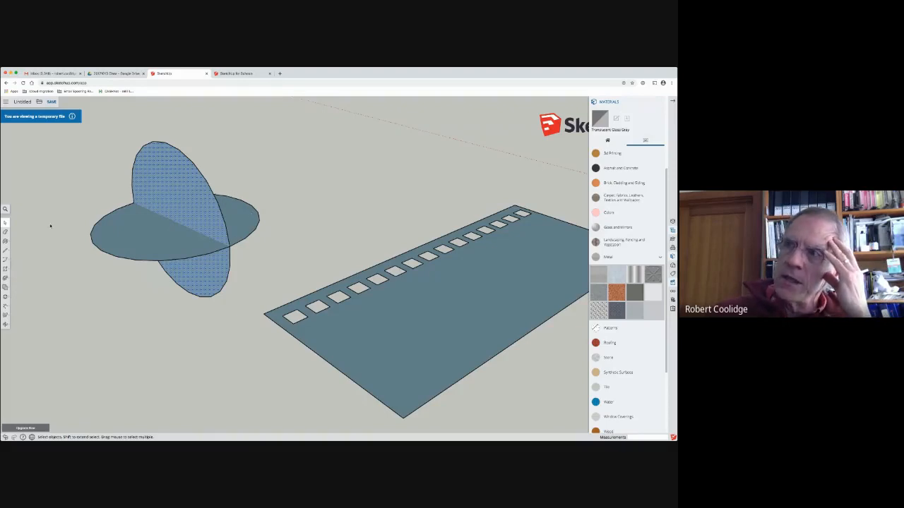
pyautogui.click(144, 238)
pyautogui.press('Delete')
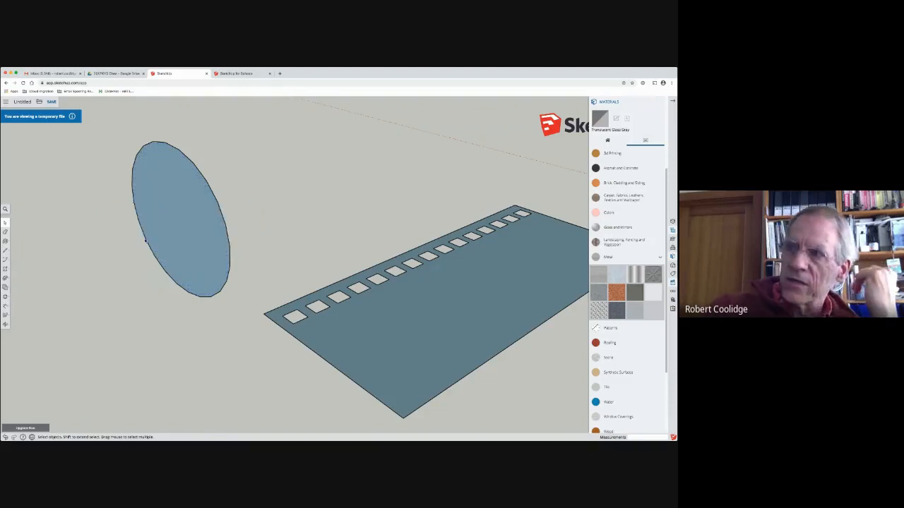
pyautogui.click(176, 226)
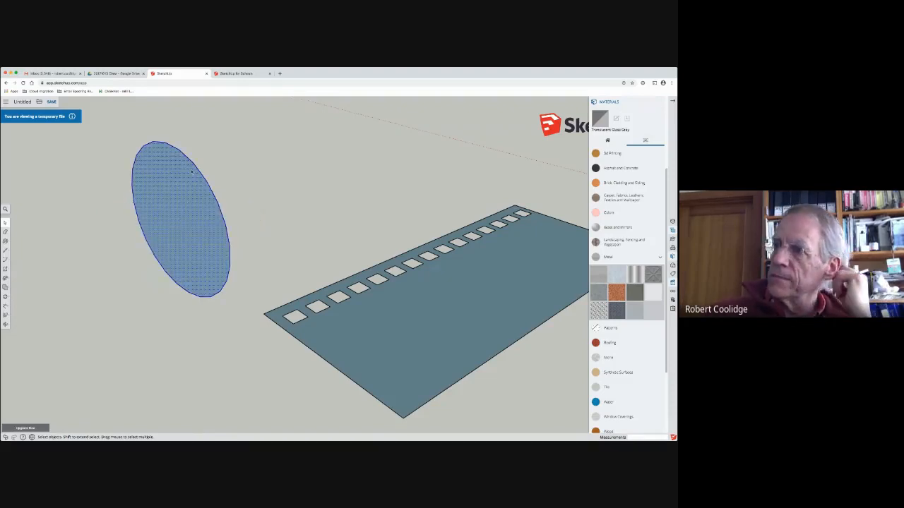
pyautogui.press('Delete')
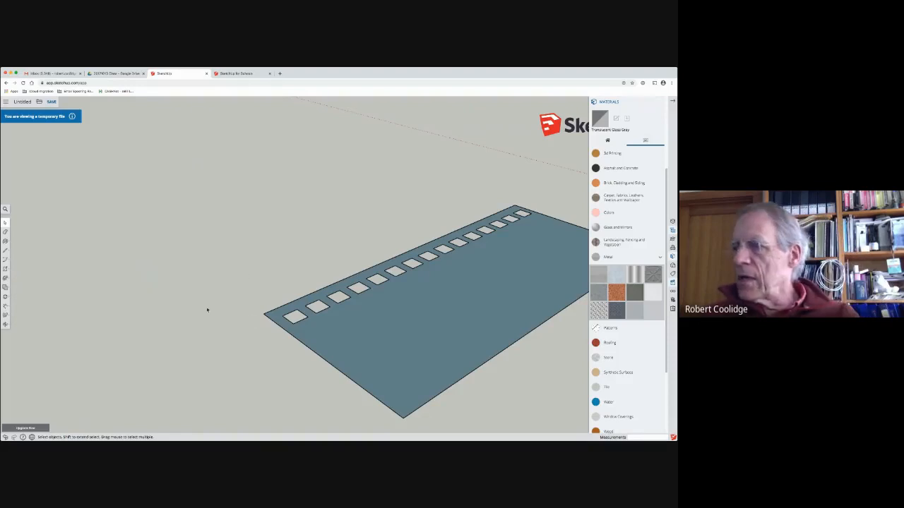
# Step: Collapse the Materials panel to free the modelling area around the rectangle with the row of openings
pyautogui.scroll(-5, 204, 309)
pyautogui.scroll(1, 202, 308)
pyautogui.moveTo(333, 321); pyautogui.dragTo(228, 329, button='middle')
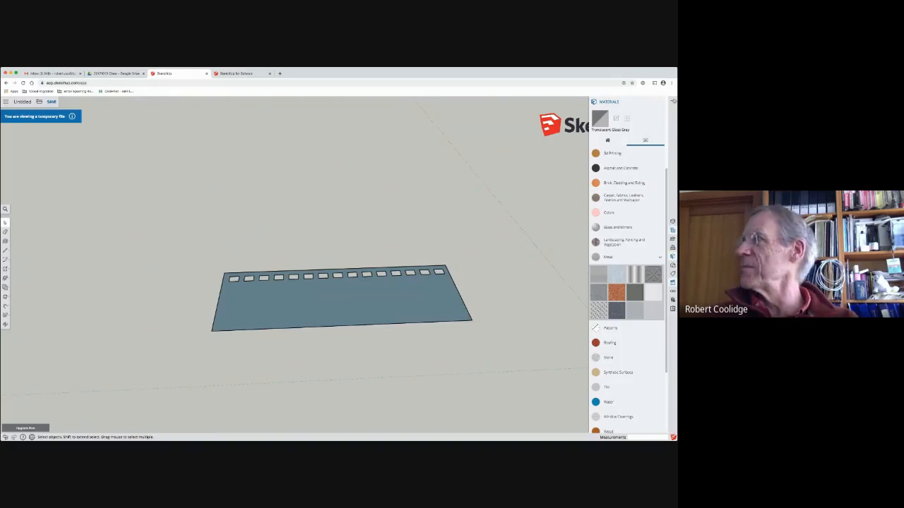
pyautogui.click(672, 102)
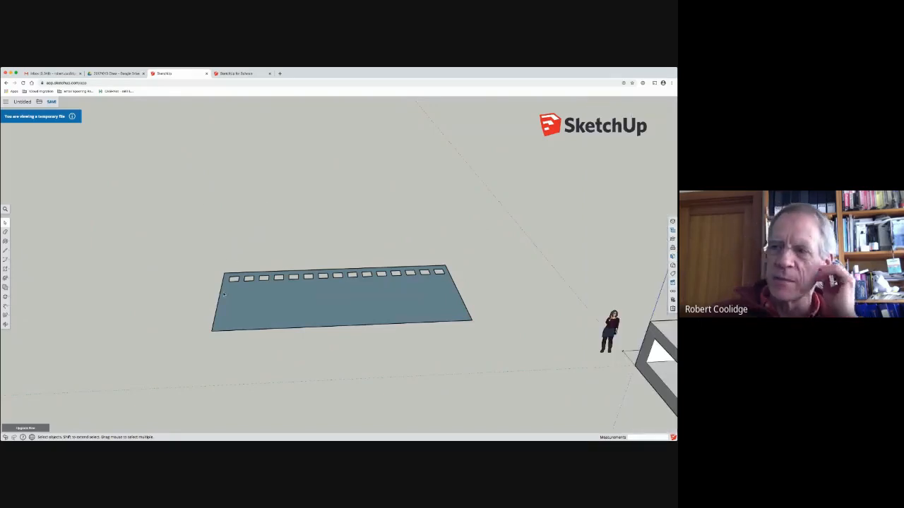
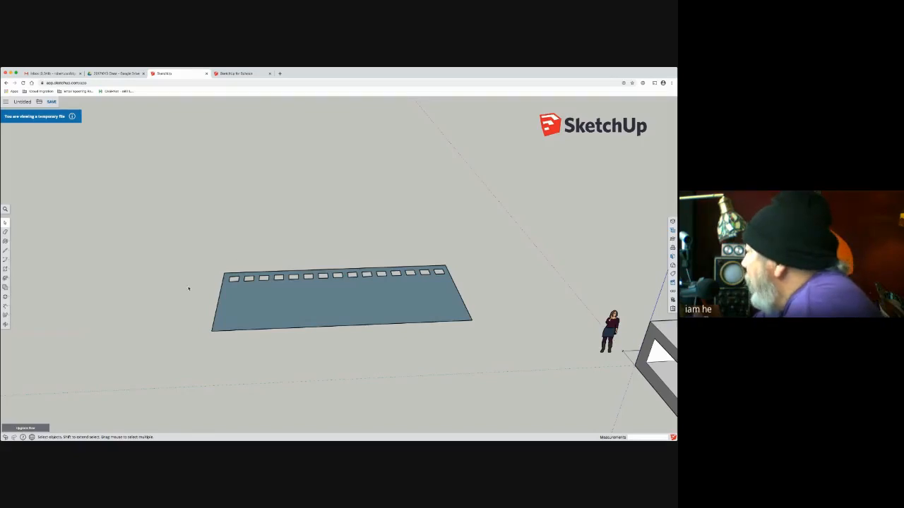
pyautogui.scroll(-4, 174, 295)
pyautogui.scroll(1, 174, 295)
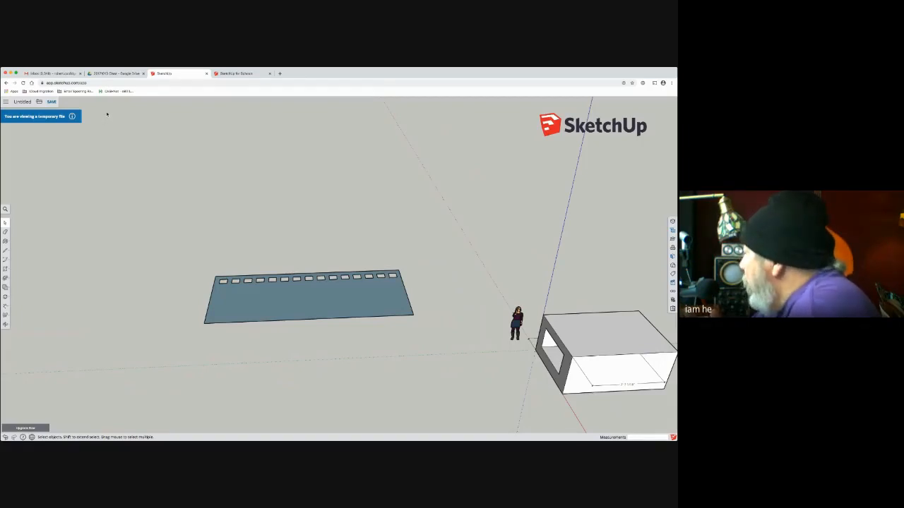
pyautogui.click(50, 102)
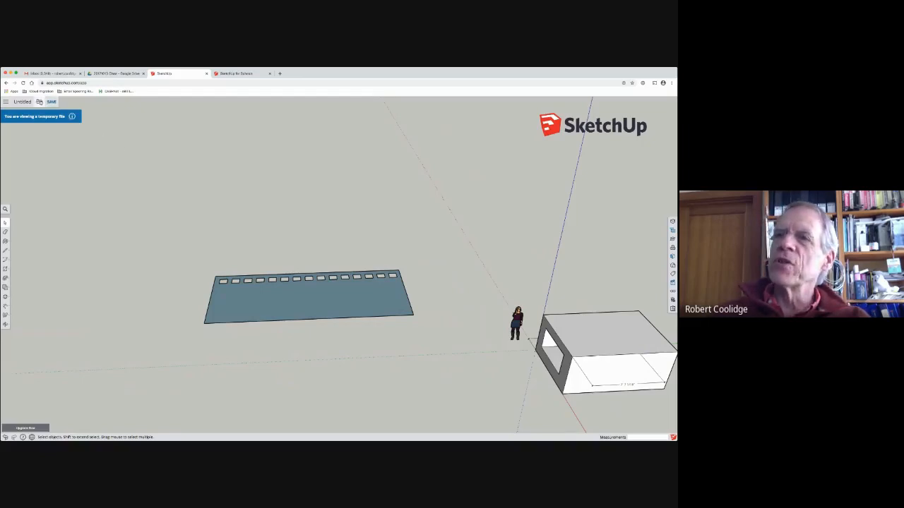
pyautogui.click(39, 102)
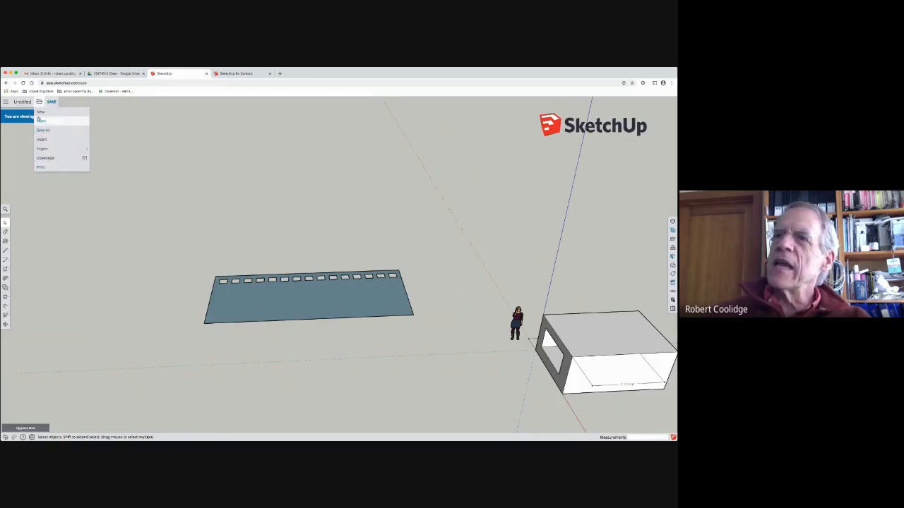
pyautogui.click(40, 102)
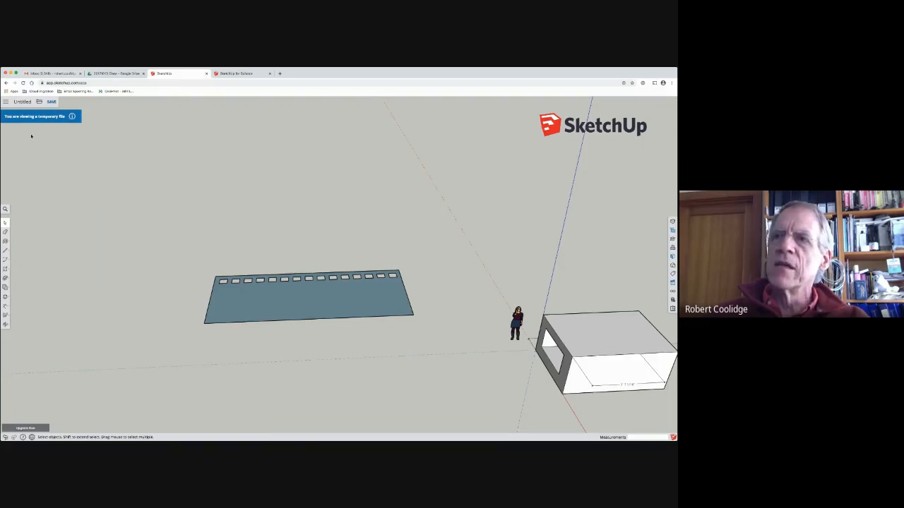
# Step: Download the model with the row of openings as an SKP file in version 2017
pyautogui.click(39, 102)
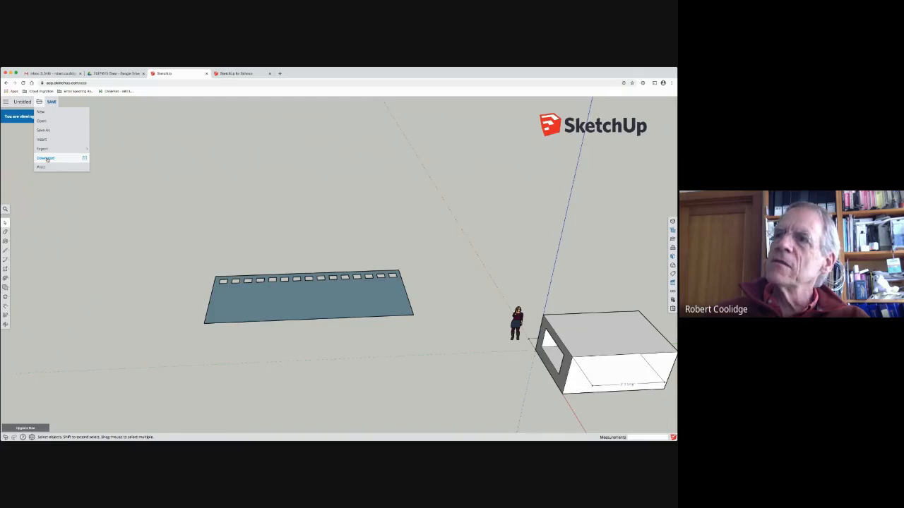
pyautogui.click(47, 159)
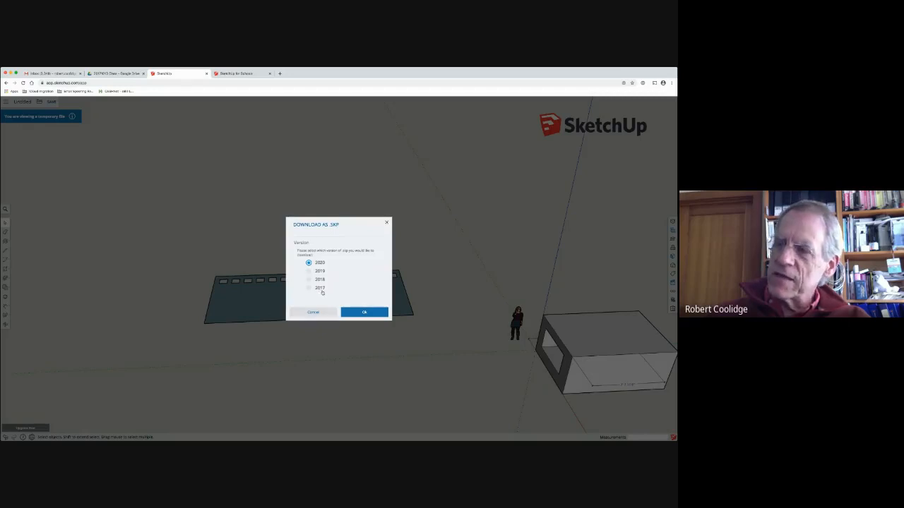
pyautogui.click(309, 289)
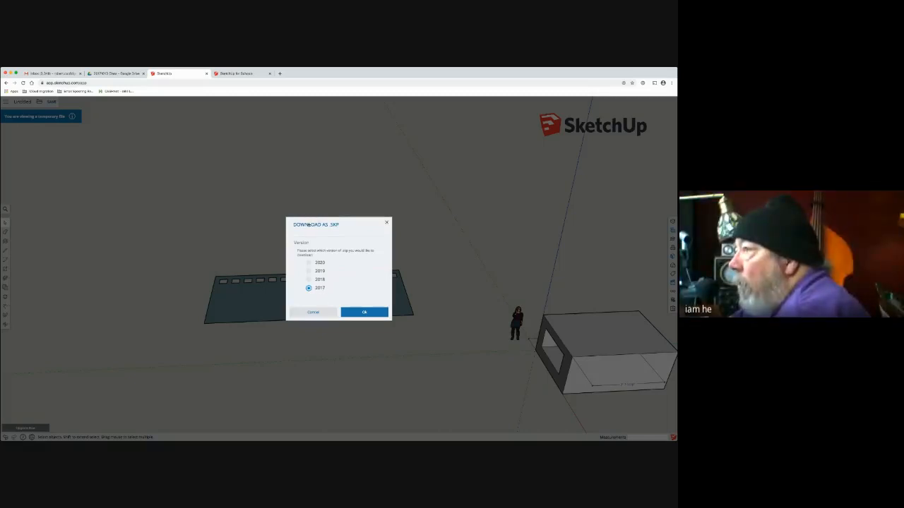
pyautogui.click(361, 313)
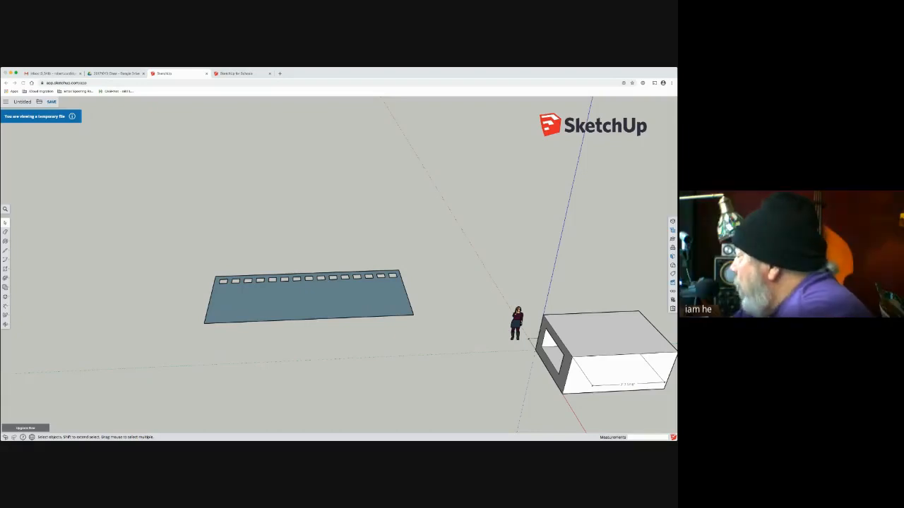
pyautogui.click(39, 102)
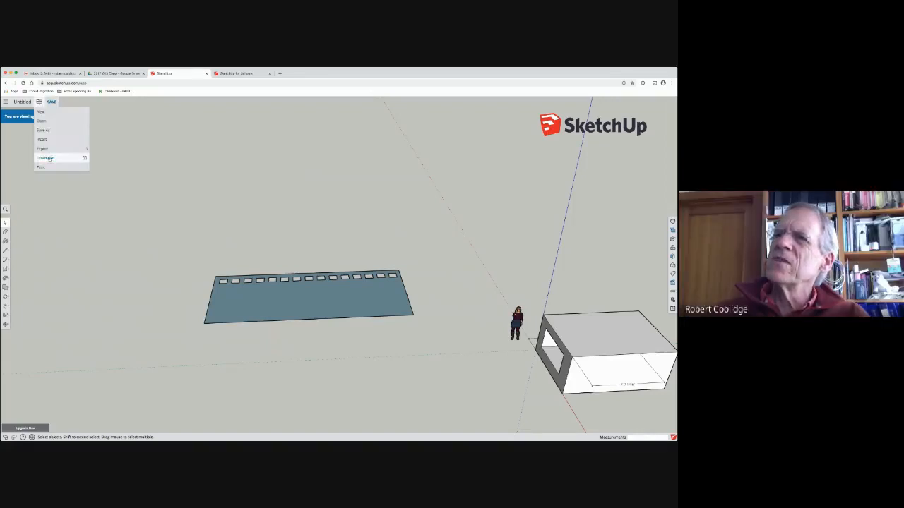
pyautogui.moveTo(52, 150)
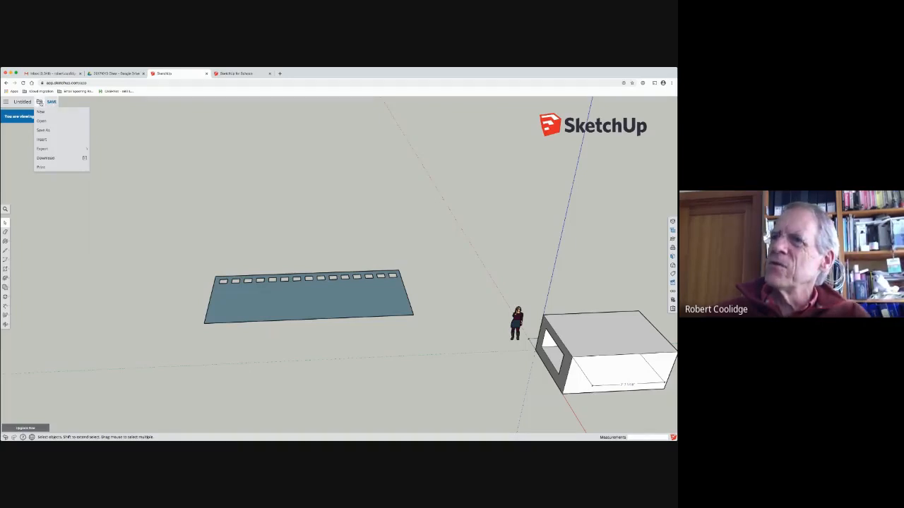
pyautogui.click(40, 103)
pyautogui.click(40, 103)
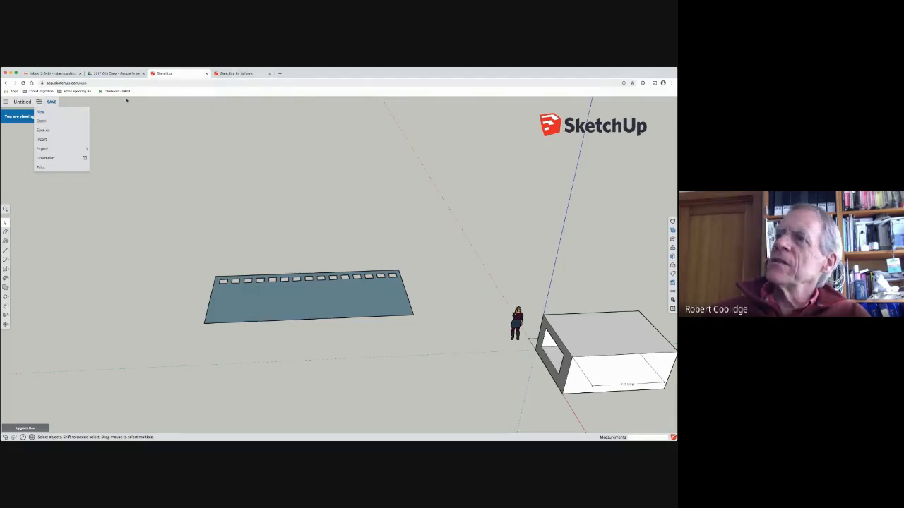
pyautogui.click(127, 125)
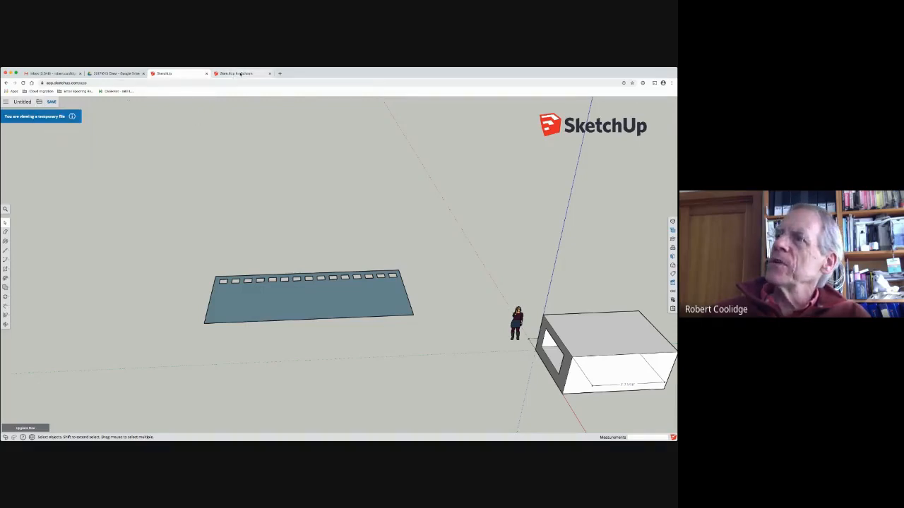
# Step: View the blank SketchUp for Schools model in the other browser tab, and return to the model with the row of openings
pyautogui.hotkey('ctrl', 'Tab')
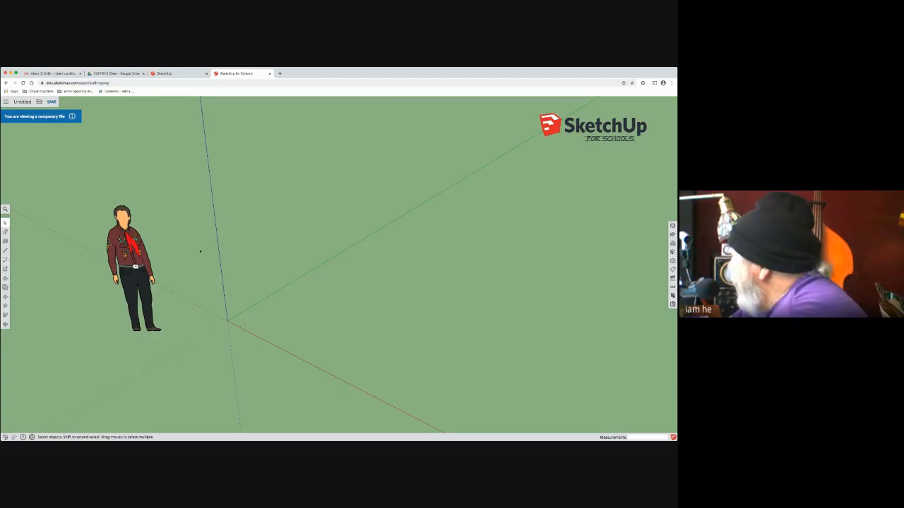
pyautogui.click(175, 74)
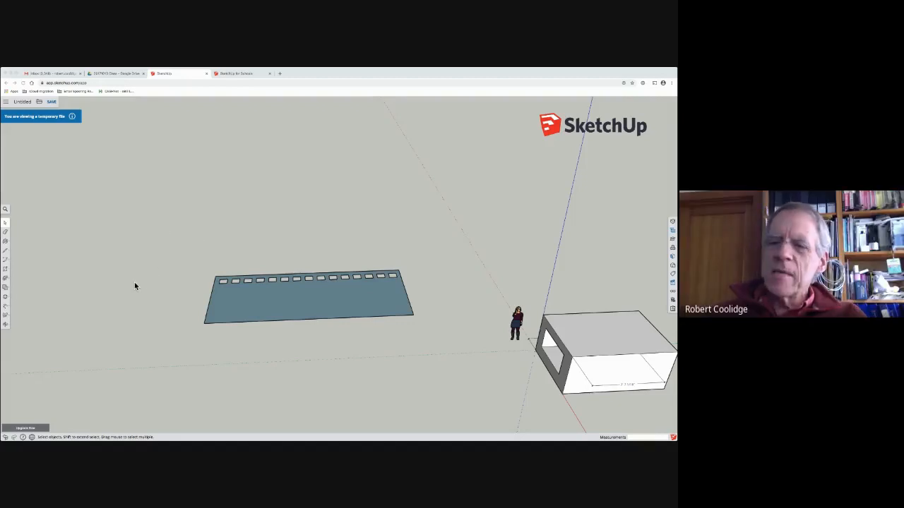
pyautogui.moveTo(159, 281); pyautogui.dragTo(276, 226, button='middle')
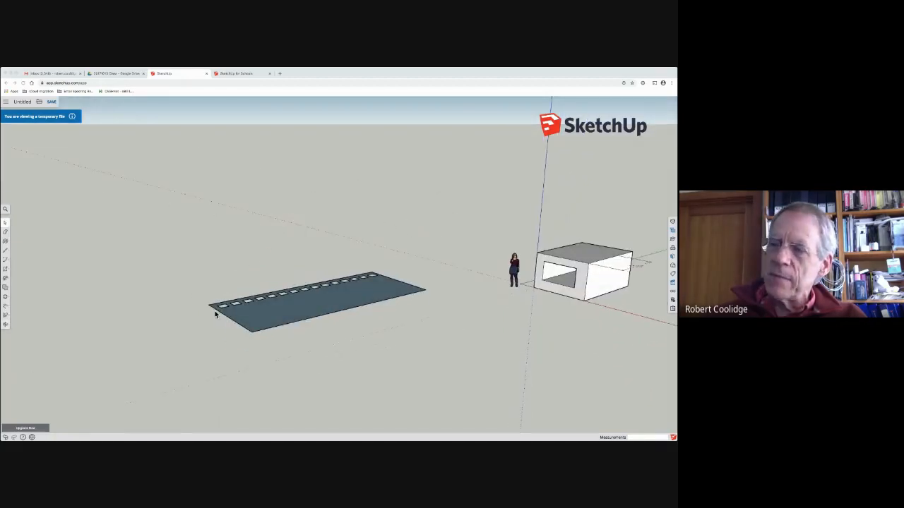
pyautogui.moveTo(285, 278); pyautogui.dragTo(226, 297, button='middle')
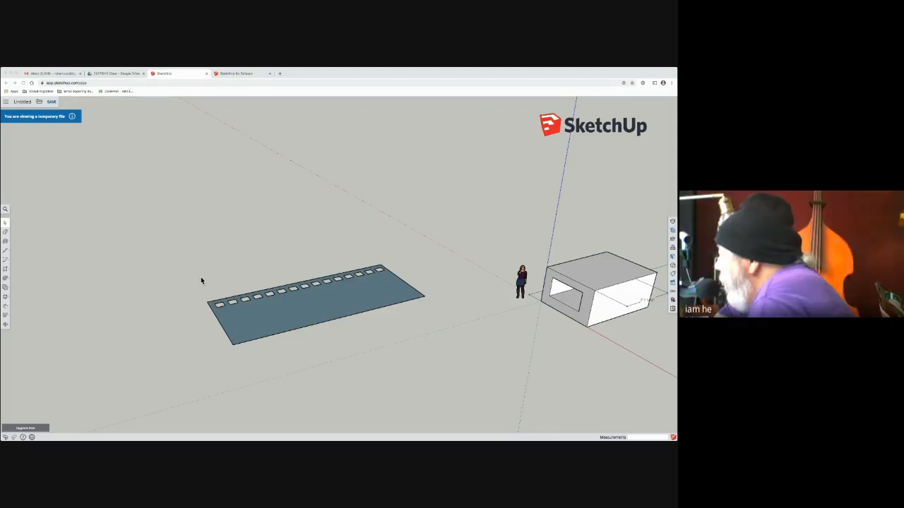
pyautogui.moveTo(236, 278); pyautogui.dragTo(438, 327, button='middle')
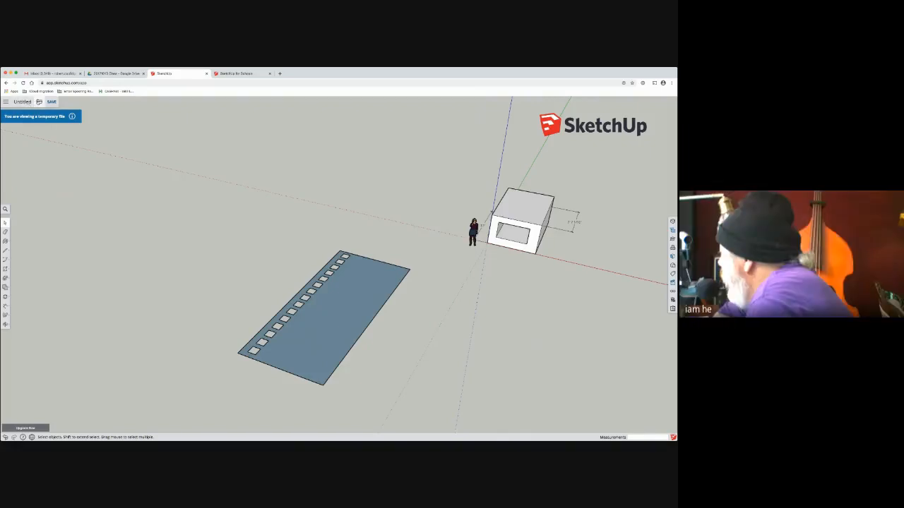
# Step: Leave the save location dialog without choosing a project, and start a new blank model
pyautogui.click(39, 101)
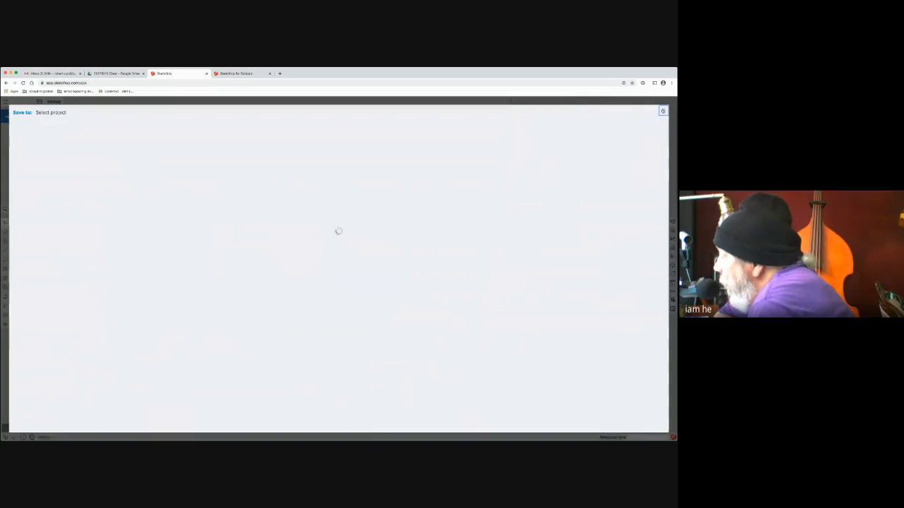
pyautogui.click(663, 111)
pyautogui.click(41, 101)
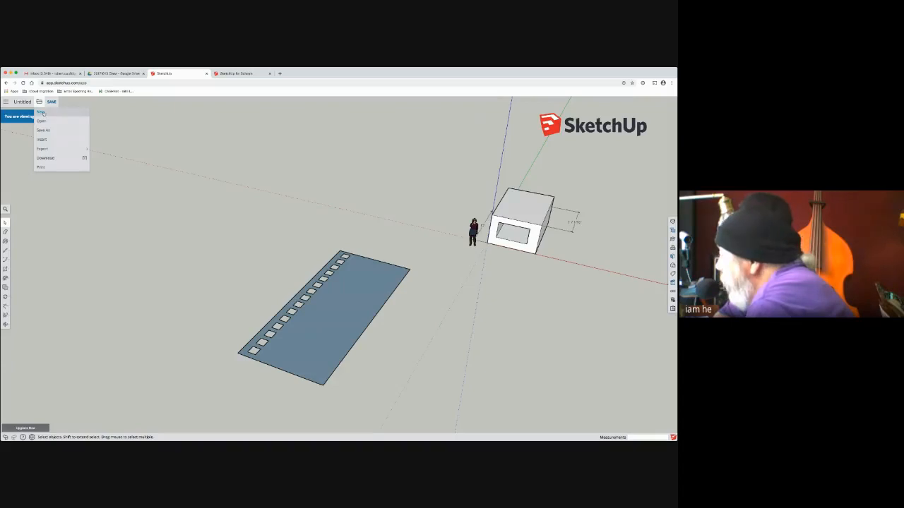
pyautogui.click(69, 113)
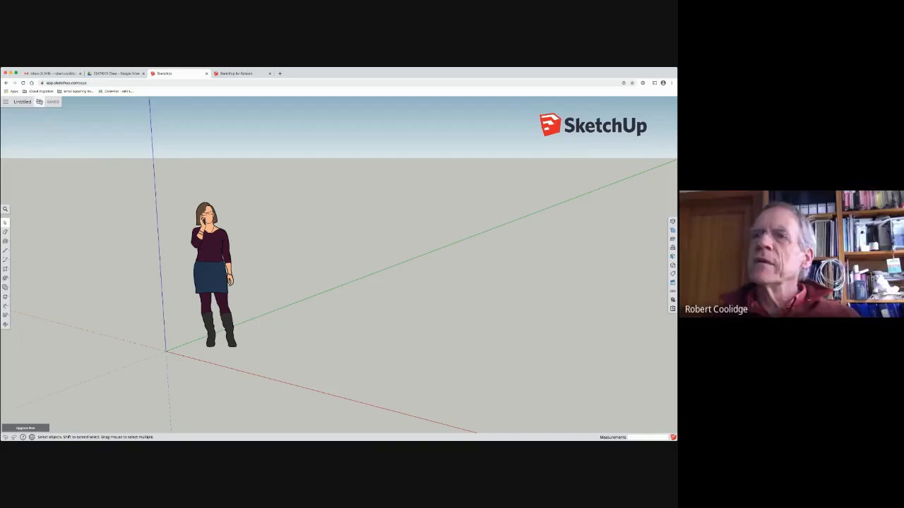
pyautogui.click(38, 102)
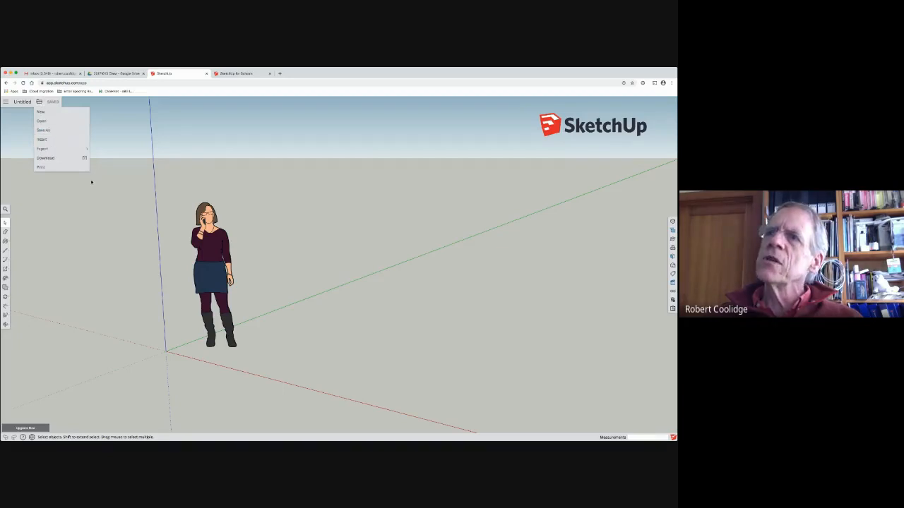
pyautogui.click(114, 123)
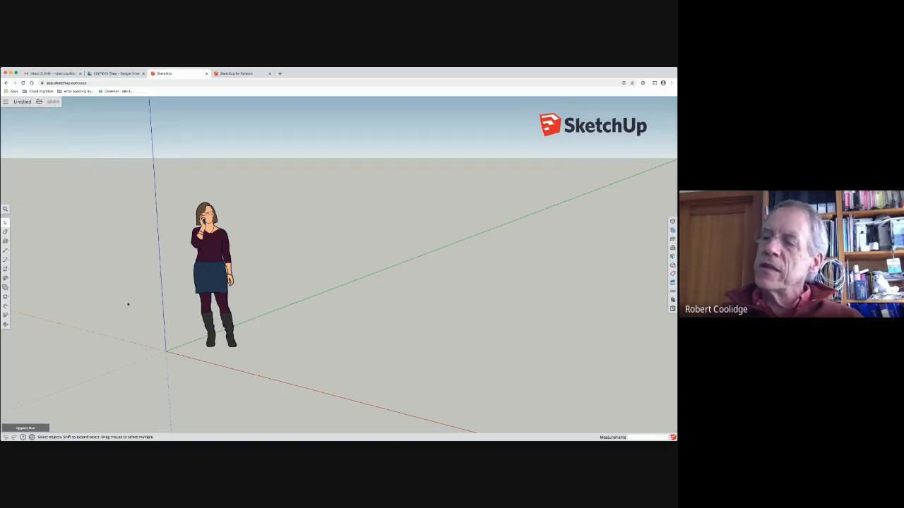